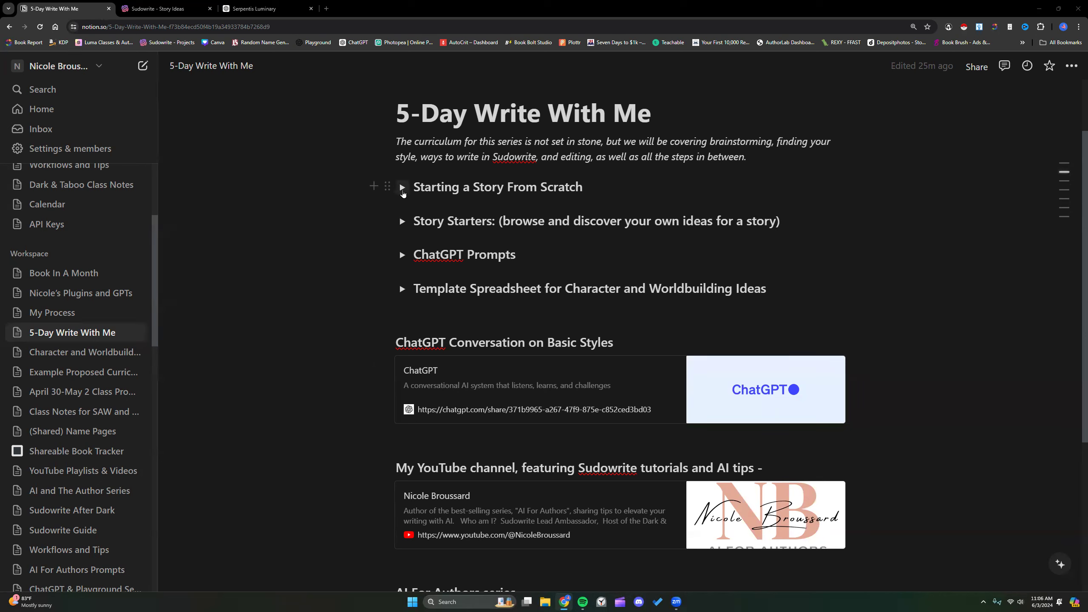
Expand the "Starting a Story From Scratch" section of the 5-Day Write With Me page
{"action": "left_click", "coordinate": [401, 188]}
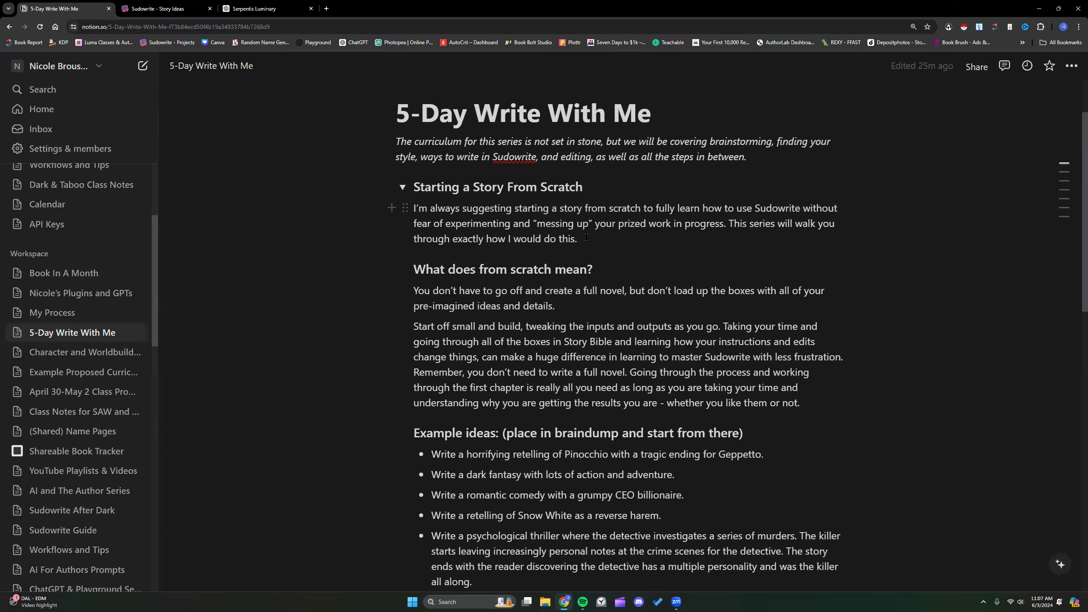
Switch to Sudowrite and add a new blank document to the Write With Me Project
{"action": "left_click", "coordinate": [185, 10]}
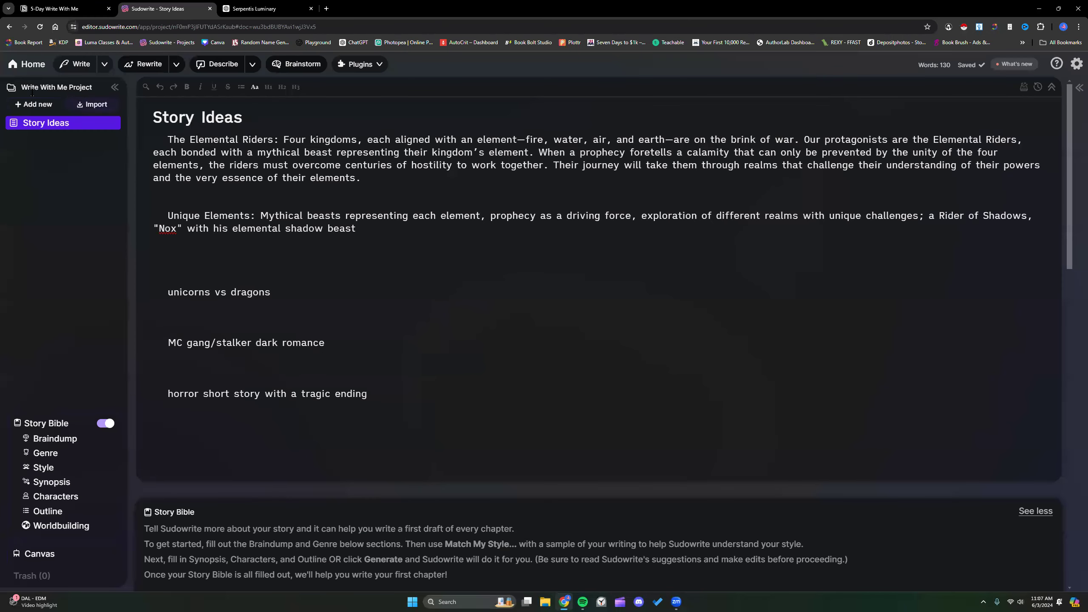
{"action": "left_click", "coordinate": [34, 104]}
{"action": "left_click", "coordinate": [40, 141]}
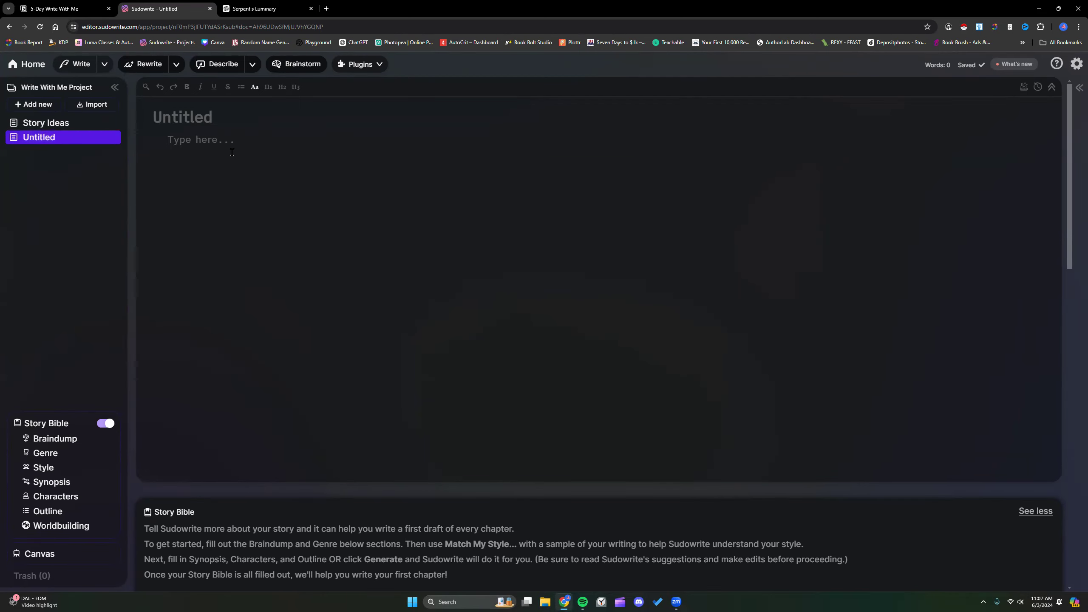
Look through the empty Story Bible sections from Genre to Worldbuilding, and return to the body of the Untitled document
{"action": "left_click", "coordinate": [54, 454]}
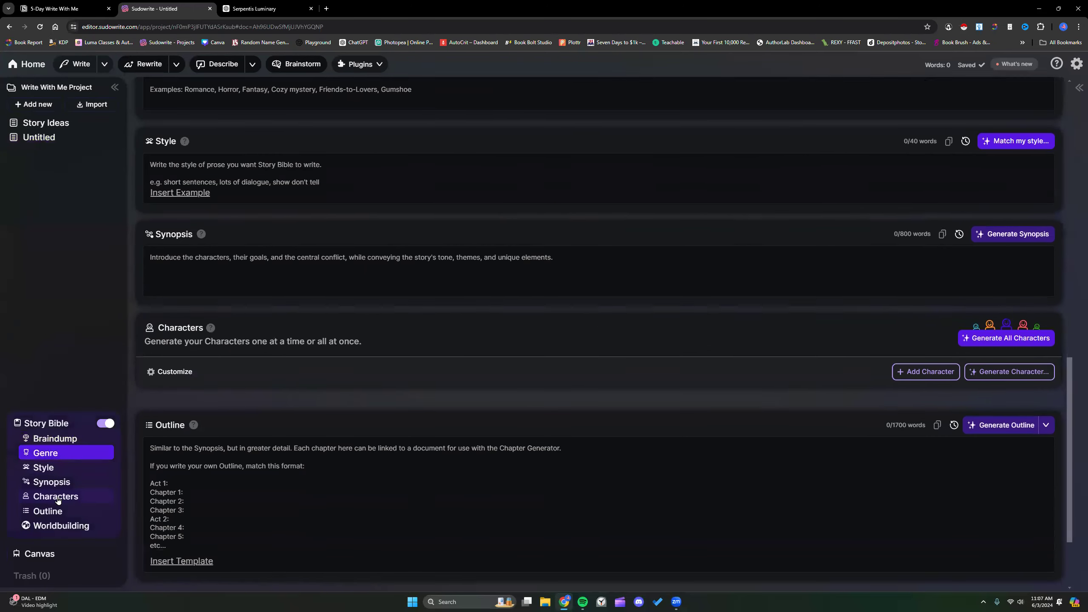
{"action": "left_click", "coordinate": [57, 497]}
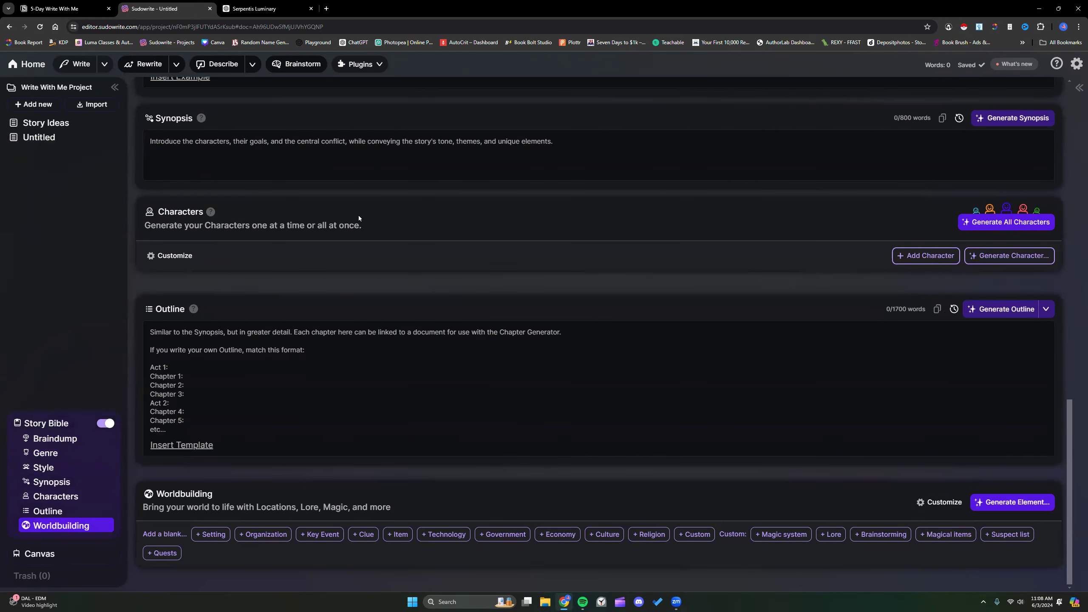
{"action": "left_click", "coordinate": [44, 138]}
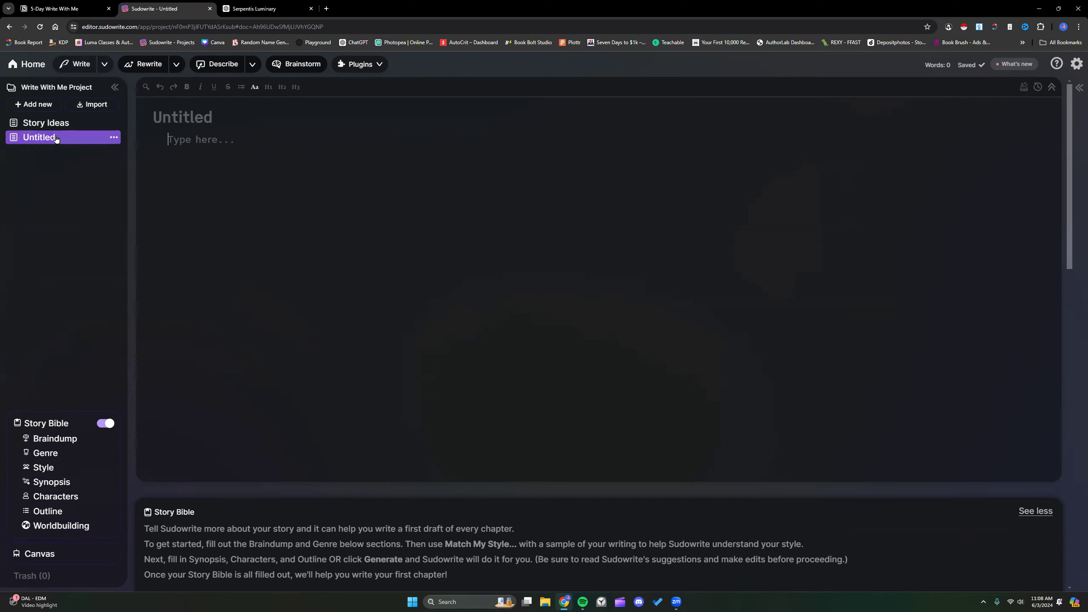
{"action": "left_click", "coordinate": [189, 140]}
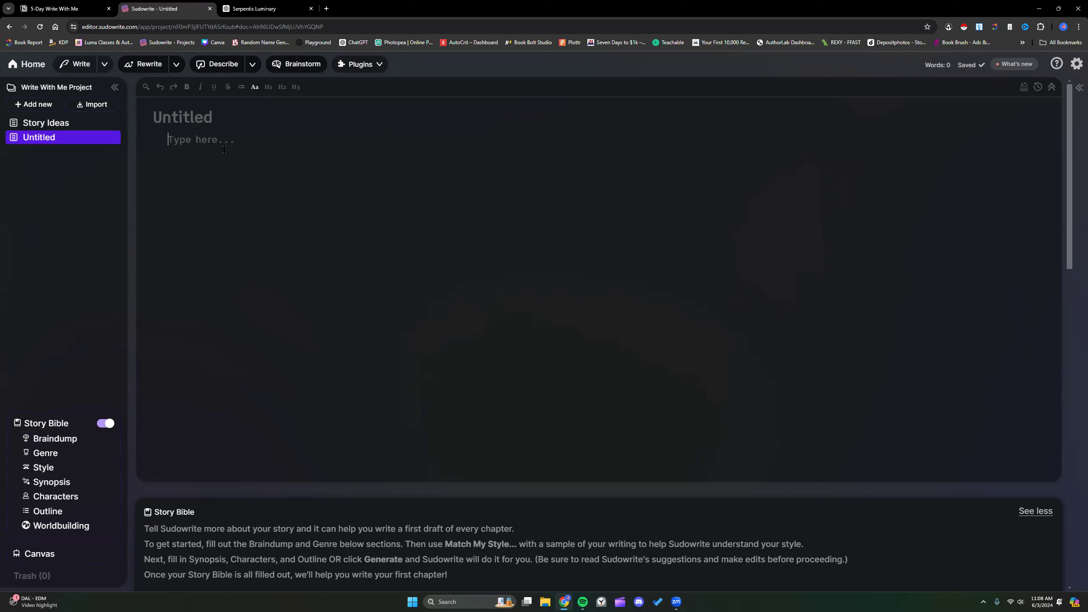
Switch to the Notion page, read the "Starting a Story From Scratch" notes through the example ideas, and collapse that section
{"action": "left_click", "coordinate": [56, 9]}
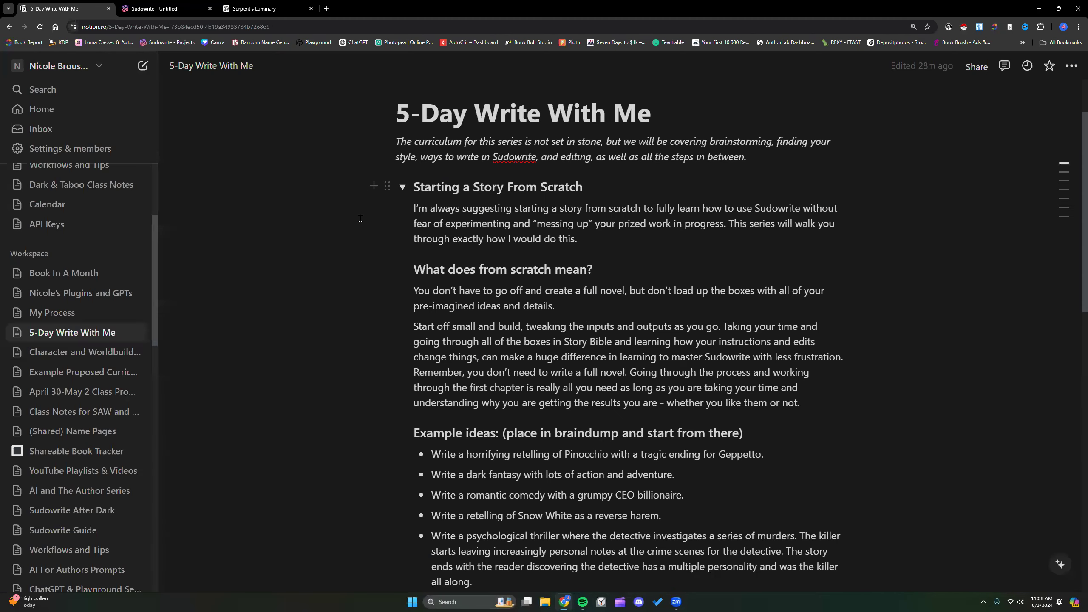
{"action": "left_click", "coordinate": [609, 236]}
{"action": "scroll", "coordinate": [549, 314], "scroll_direction": "down", "scroll_amount": 4}
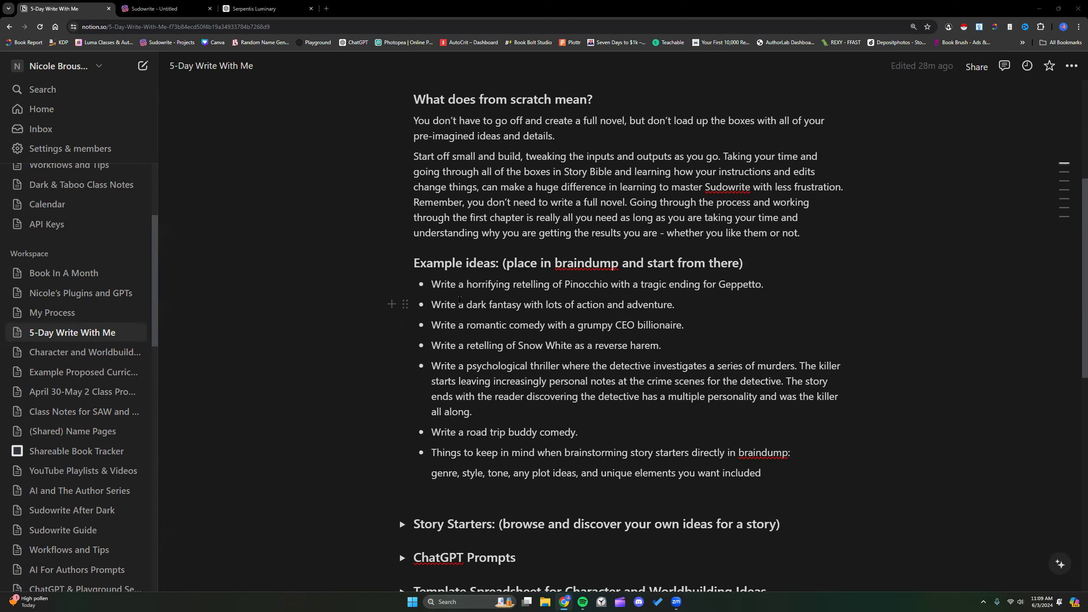
{"action": "left_click_drag", "start_coordinate": [431, 304], "coordinate": [678, 306]}
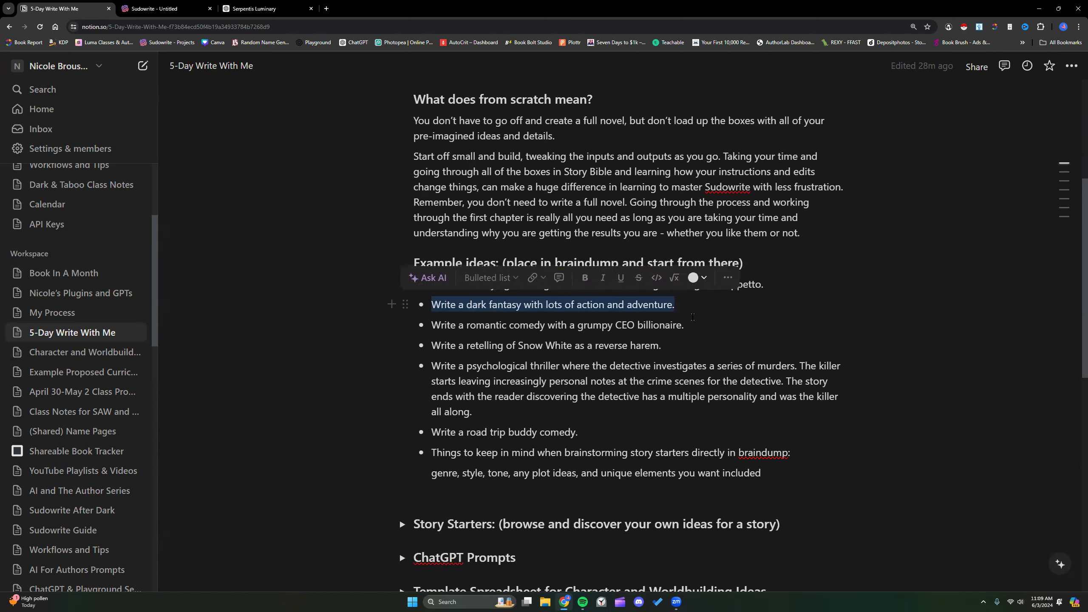
{"action": "left_click", "coordinate": [693, 318]}
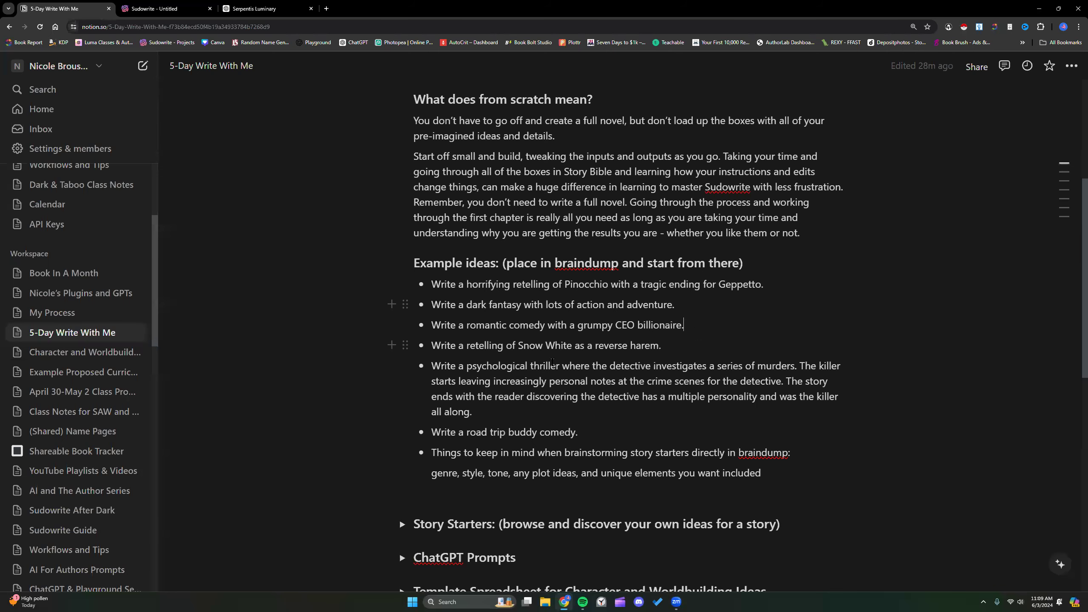
{"action": "scroll", "coordinate": [552, 362], "scroll_direction": "up", "scroll_amount": 4}
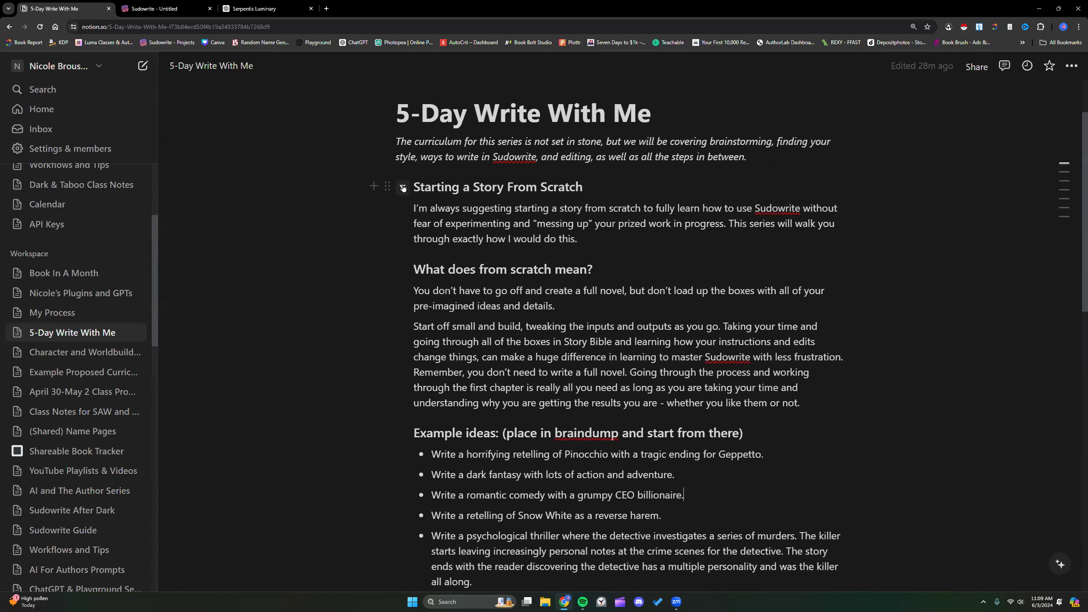
{"action": "left_click", "coordinate": [402, 187]}
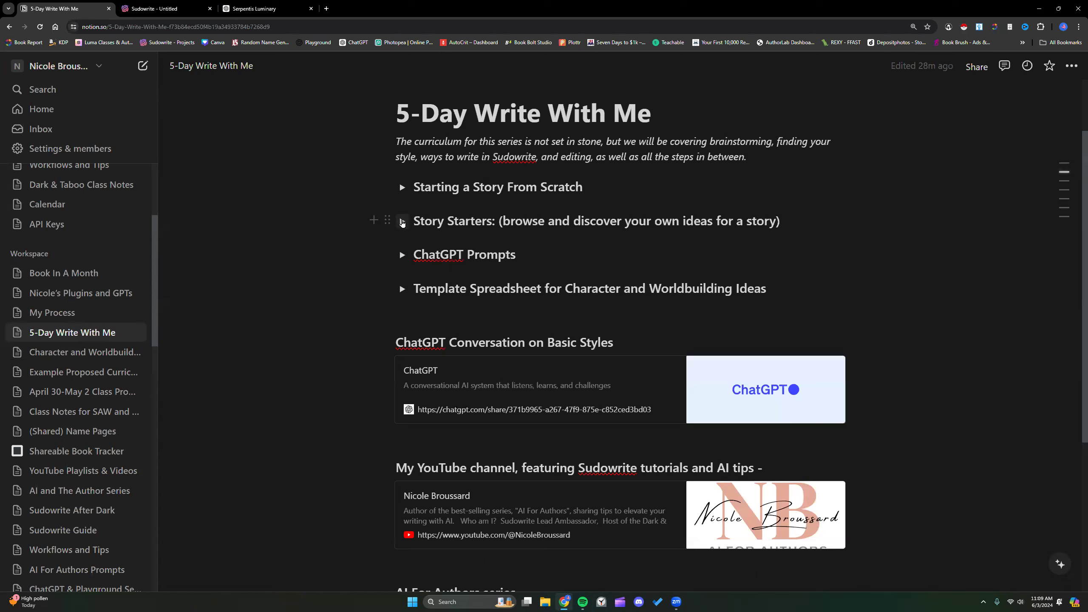
Browse the Story Starters section, including its Horror and Fantasy entries and the resources below, and collapse everything again
{"action": "left_click", "coordinate": [402, 221]}
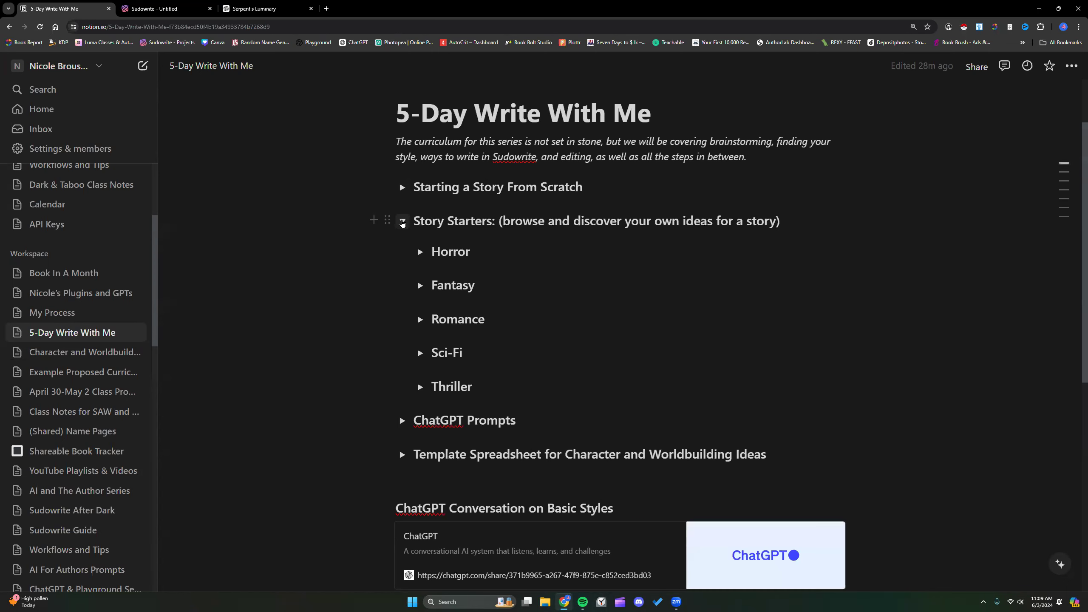
{"action": "left_click", "coordinate": [420, 252]}
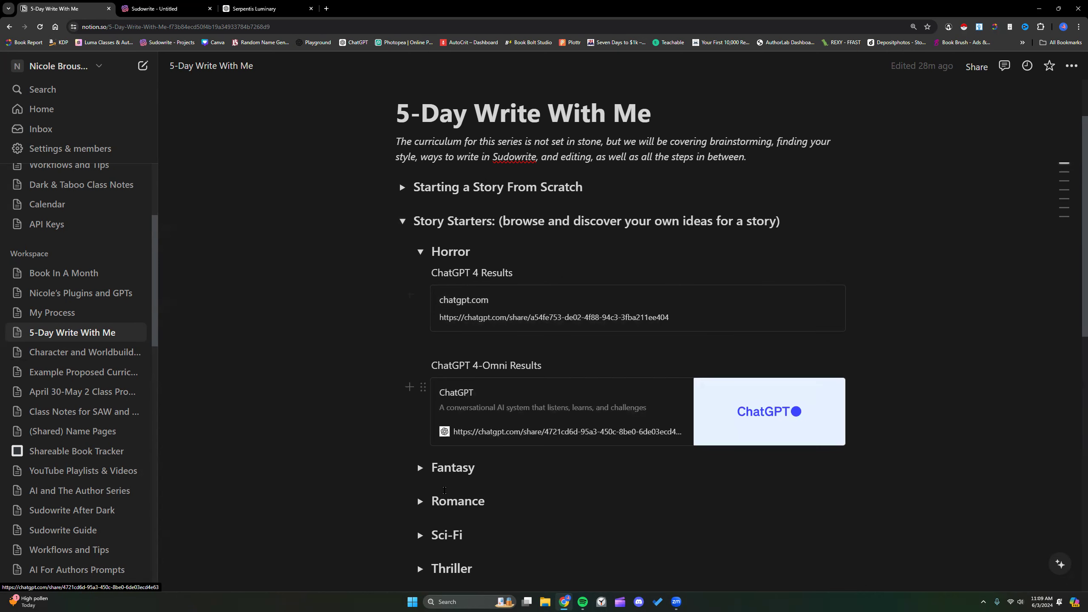
{"action": "left_click", "coordinate": [419, 467]}
{"action": "scroll", "coordinate": [454, 408], "scroll_direction": "down", "scroll_amount": 3}
{"action": "scroll", "coordinate": [454, 408], "scroll_direction": "down", "scroll_amount": 4}
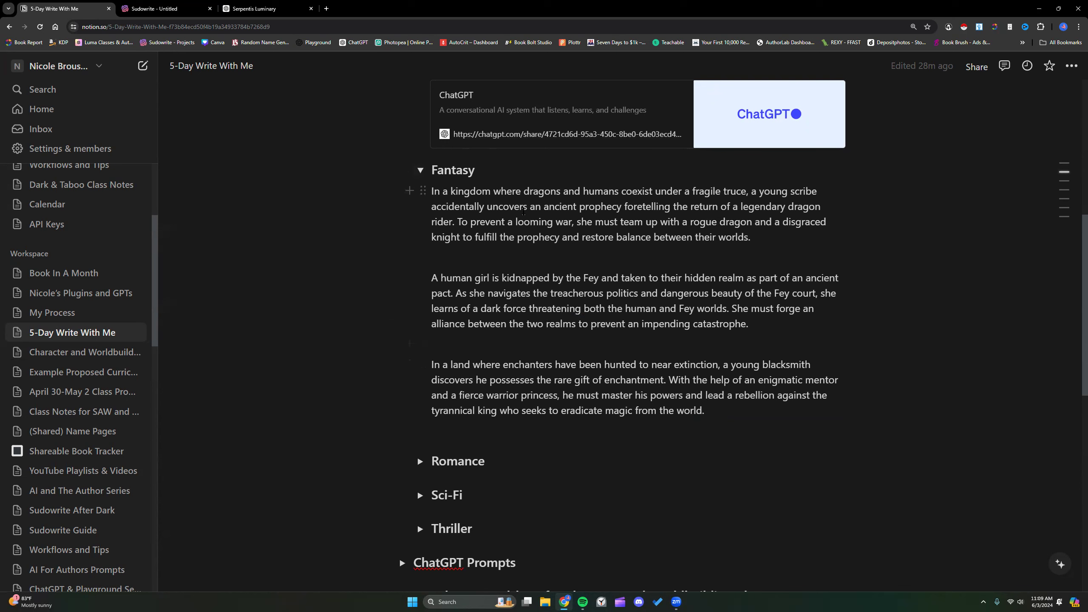
{"action": "left_click", "coordinate": [421, 170]}
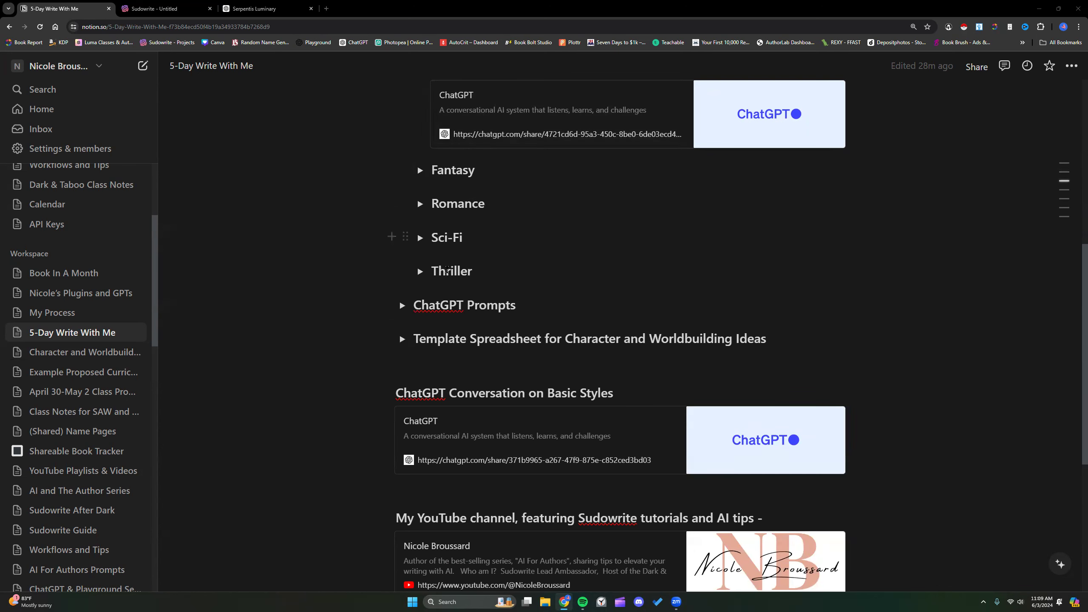
{"action": "scroll", "coordinate": [450, 349], "scroll_direction": "down", "scroll_amount": 2}
{"action": "scroll", "coordinate": [450, 350], "scroll_direction": "down", "scroll_amount": 3}
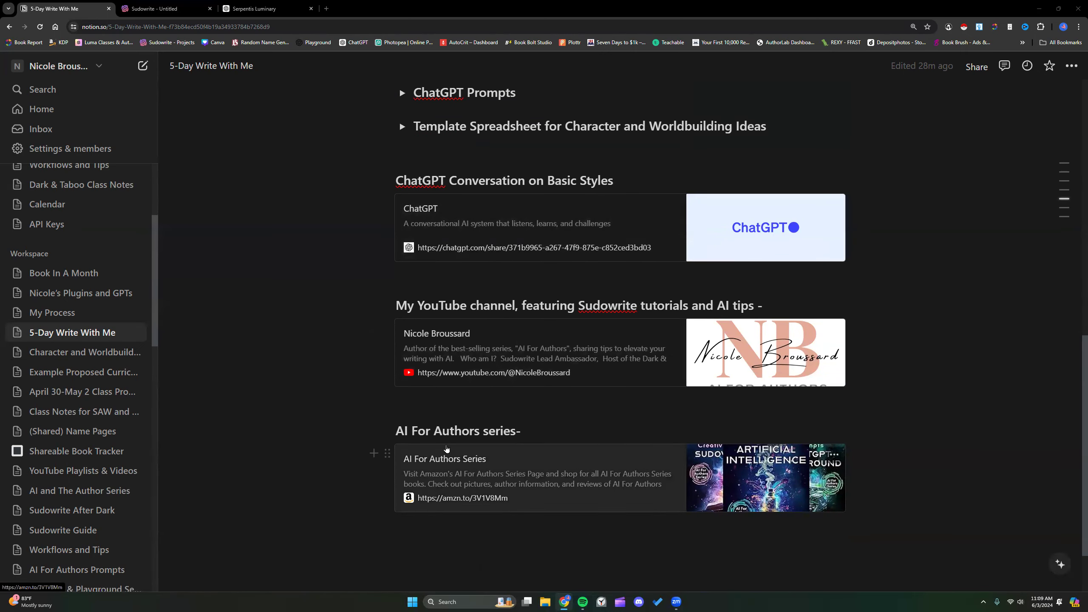
{"action": "scroll", "coordinate": [330, 372], "scroll_direction": "up", "scroll_amount": 10}
{"action": "scroll", "coordinate": [330, 372], "scroll_direction": "up", "scroll_amount": 3}
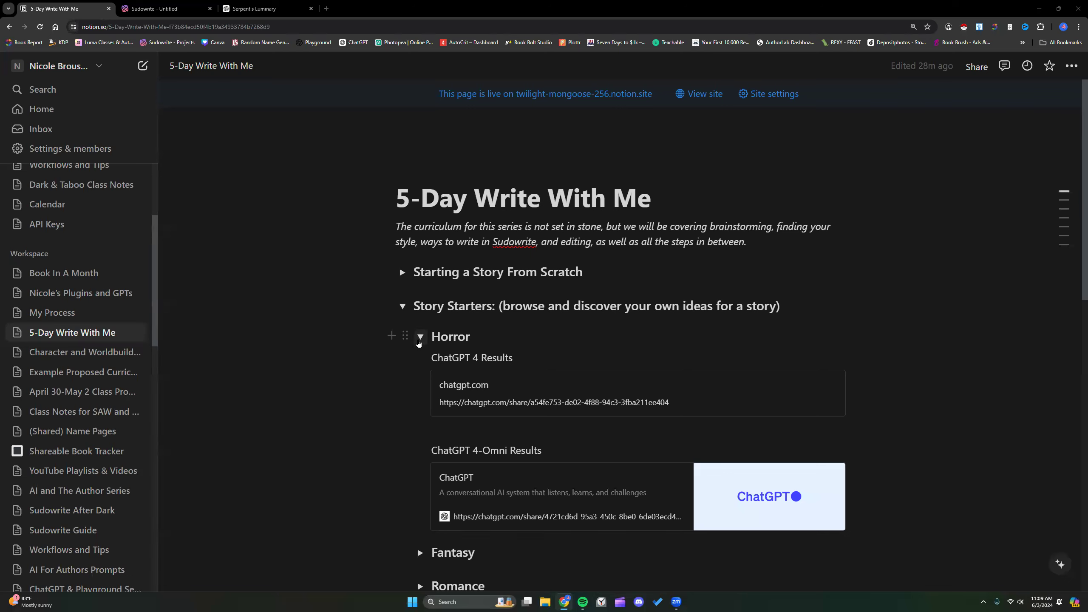
{"action": "left_click", "coordinate": [421, 337]}
{"action": "left_click", "coordinate": [402, 307]}
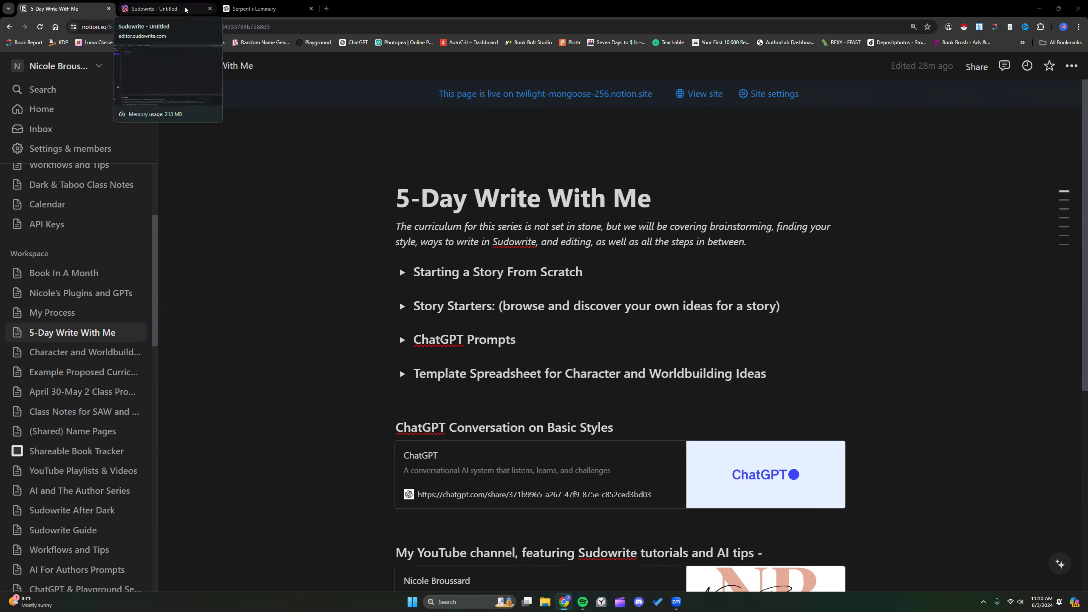
Switch to ChatGPT and read through the Serpentis Luminary conversation, covering the Book 1 and Book 2 outlines and planning considerations
{"action": "left_click", "coordinate": [232, 9]}
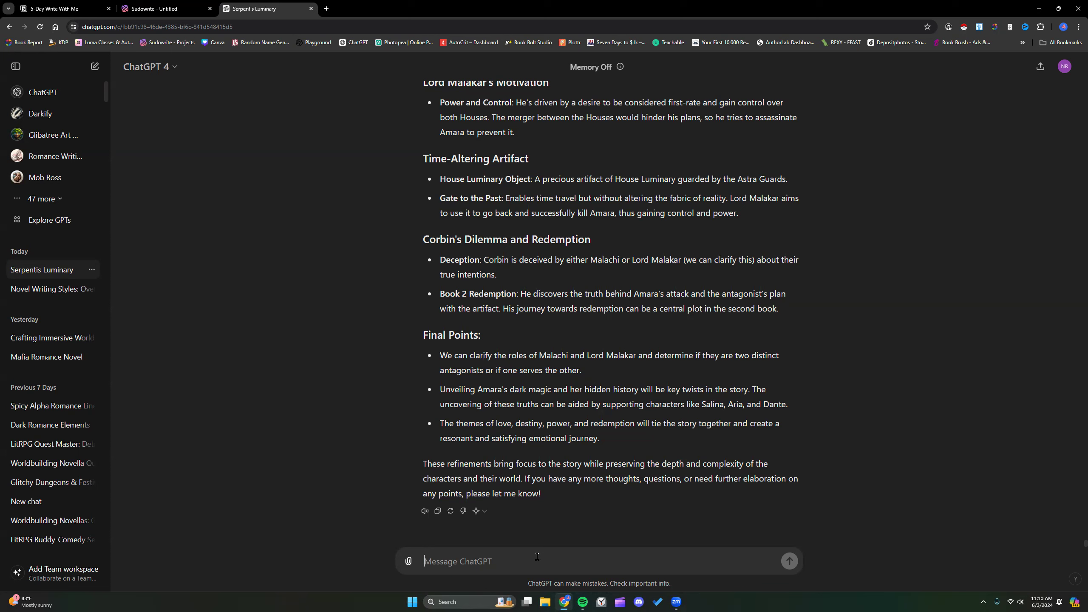
{"action": "left_click", "coordinate": [574, 49]}
{"action": "left_click", "coordinate": [465, 565]}
{"action": "left_click_drag", "start_coordinate": [1085, 544], "coordinate": [1076, 448]}
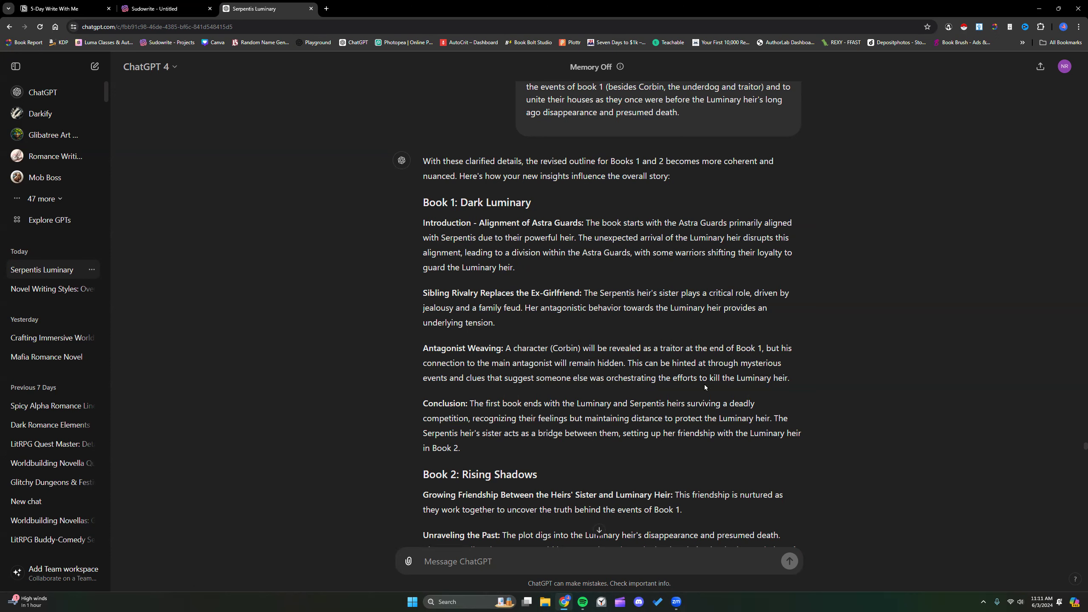
{"action": "scroll", "coordinate": [705, 387], "scroll_direction": "up", "scroll_amount": 1}
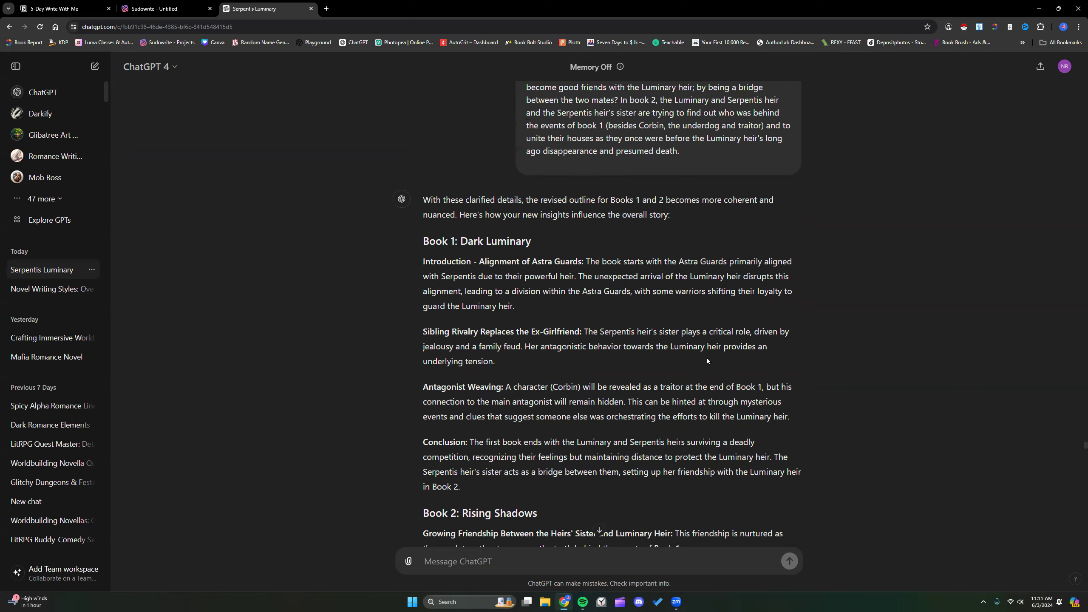
{"action": "scroll", "coordinate": [707, 361], "scroll_direction": "down", "scroll_amount": 3}
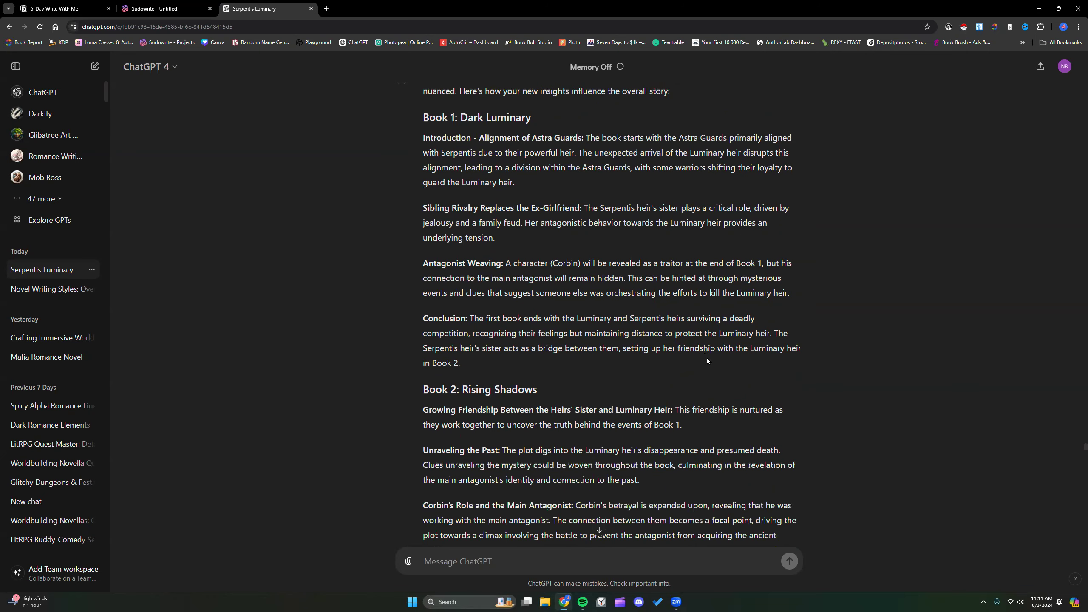
{"action": "scroll", "coordinate": [707, 361], "scroll_direction": "down", "scroll_amount": 1}
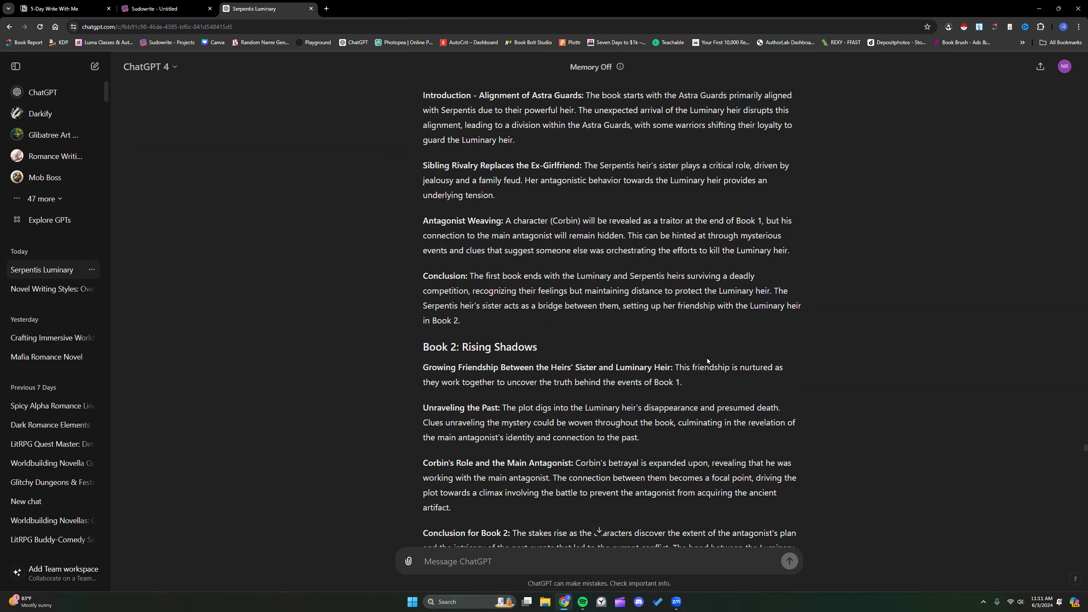
{"action": "scroll", "coordinate": [708, 359], "scroll_direction": "down", "scroll_amount": 3}
{"action": "scroll", "coordinate": [707, 359], "scroll_direction": "down", "scroll_amount": 2}
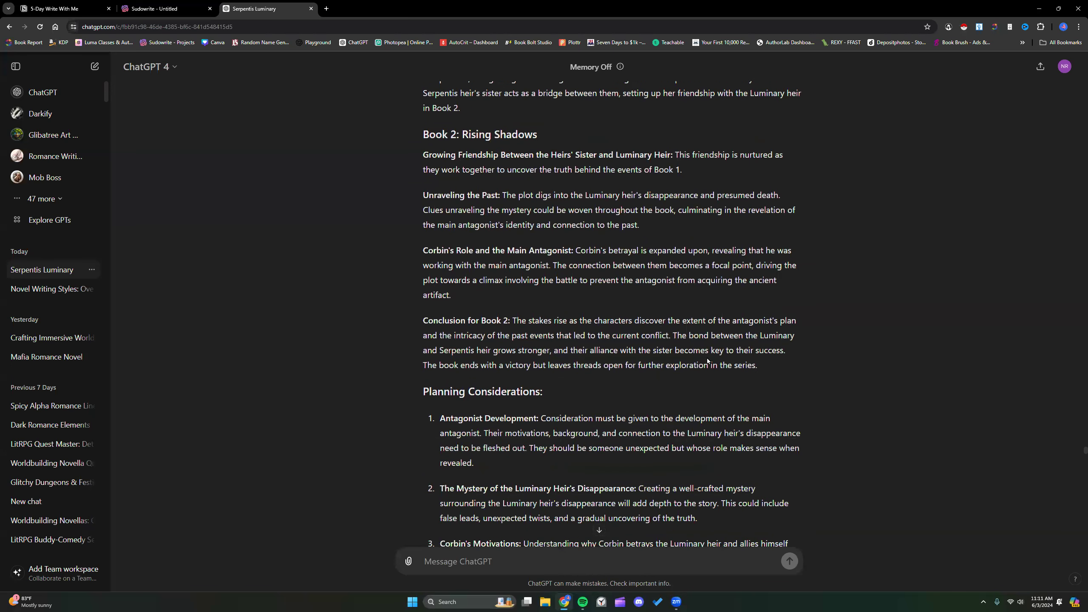
{"action": "scroll", "coordinate": [707, 361], "scroll_direction": "down", "scroll_amount": 1}
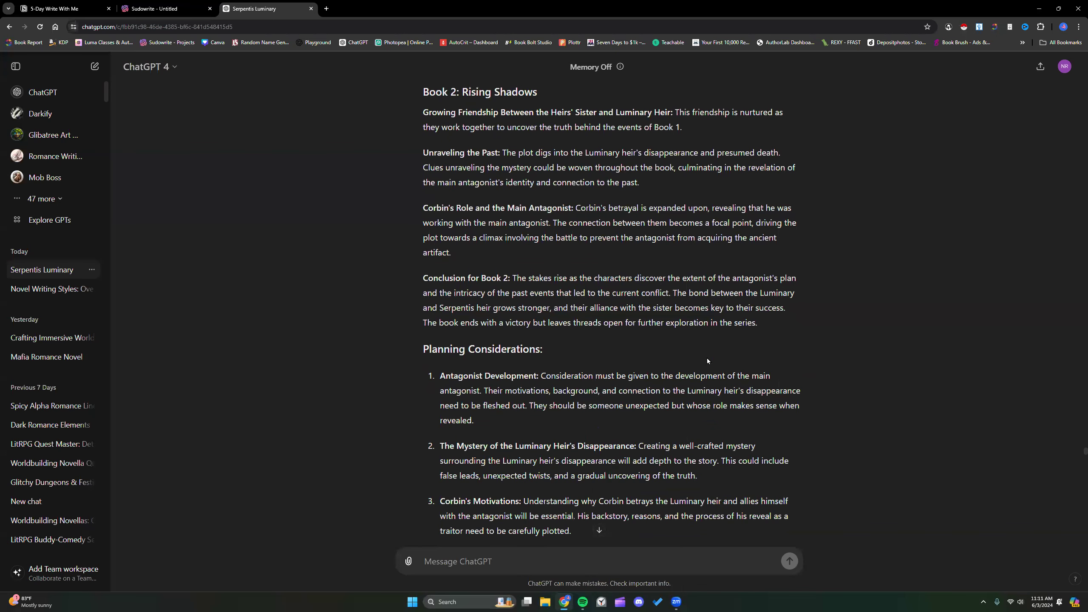
{"action": "scroll", "coordinate": [707, 361], "scroll_direction": "down", "scroll_amount": 1}
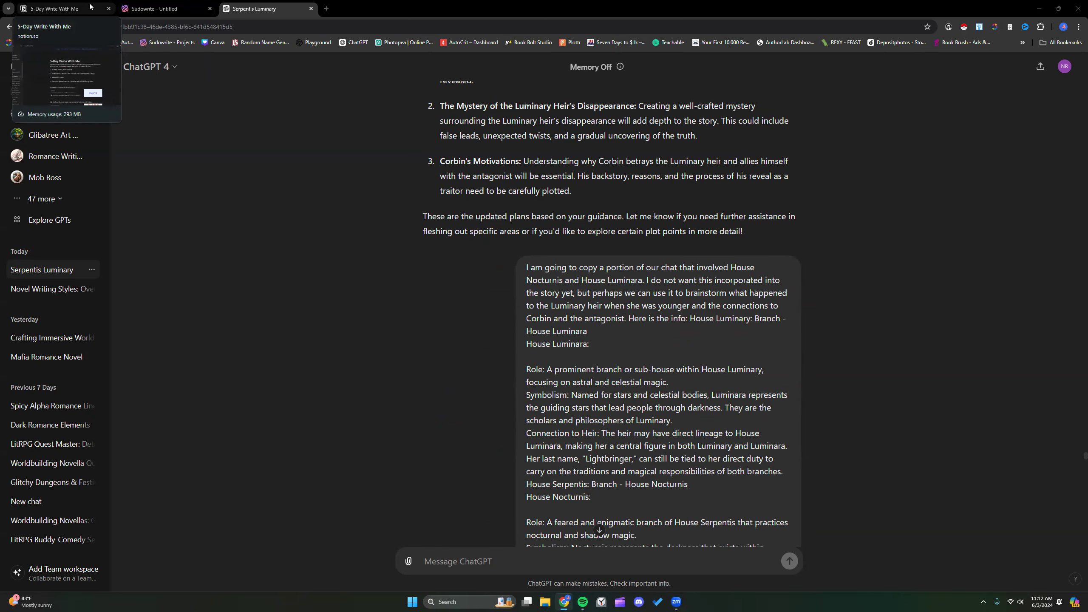
Switch to Sudowrite, open the Story Ideas document and review the Elemental Riders idea
{"action": "left_click", "coordinate": [144, 7]}
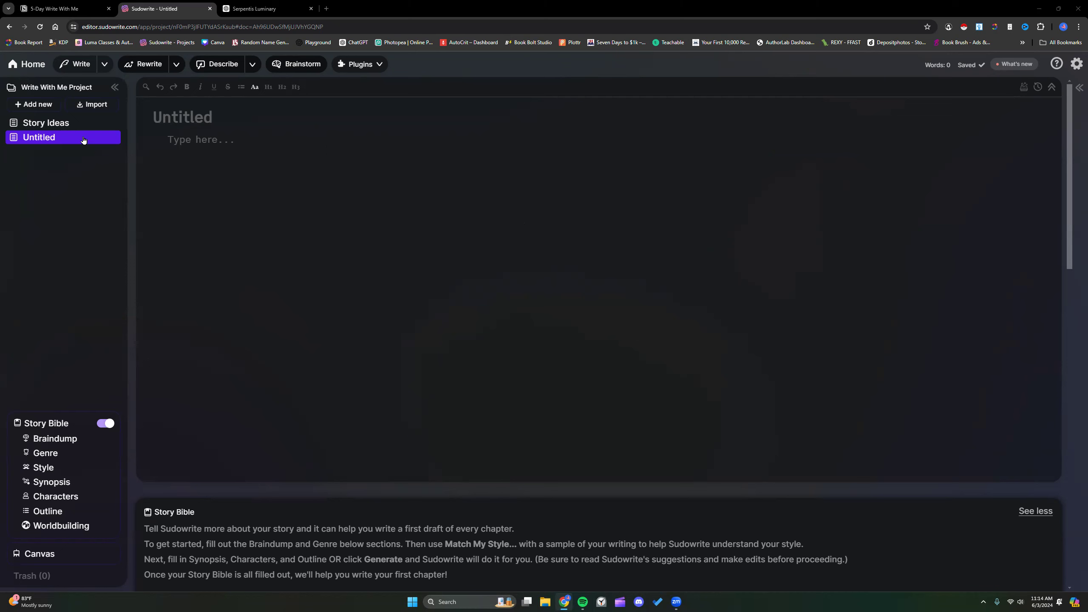
{"action": "left_click", "coordinate": [74, 124]}
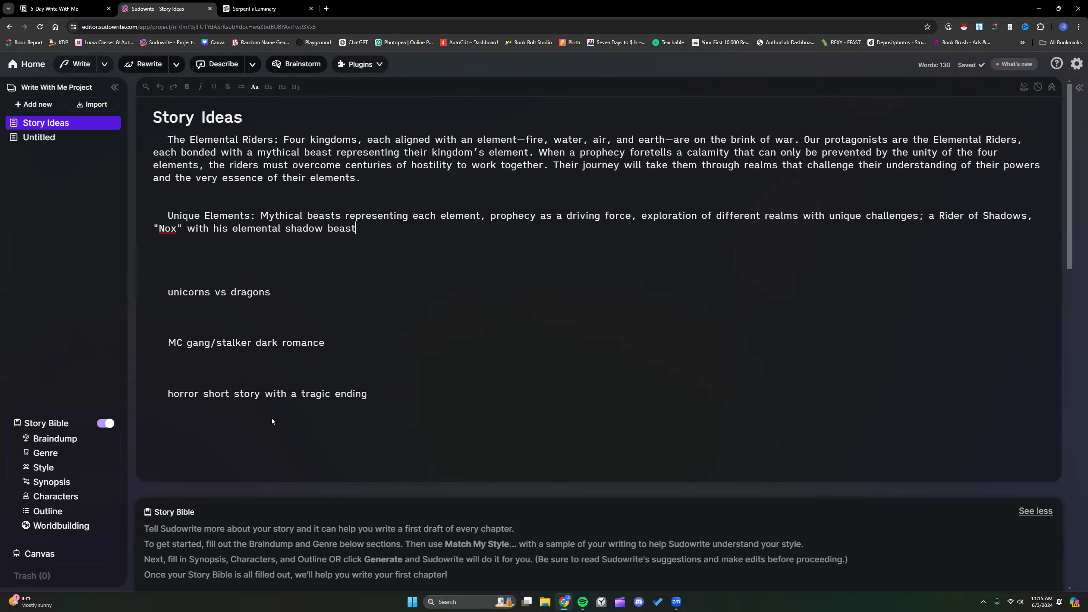
{"action": "left_click", "coordinate": [585, 6]}
{"action": "left_click", "coordinate": [473, 407]}
{"action": "left_click_drag", "start_coordinate": [167, 140], "coordinate": [360, 180]}
{"action": "left_click", "coordinate": [387, 183]}
Copy the idea "unicorns vs dragons" from the Story Ideas document into the Story Bible's Braindump
{"action": "left_click_drag", "start_coordinate": [169, 290], "coordinate": [296, 302]}
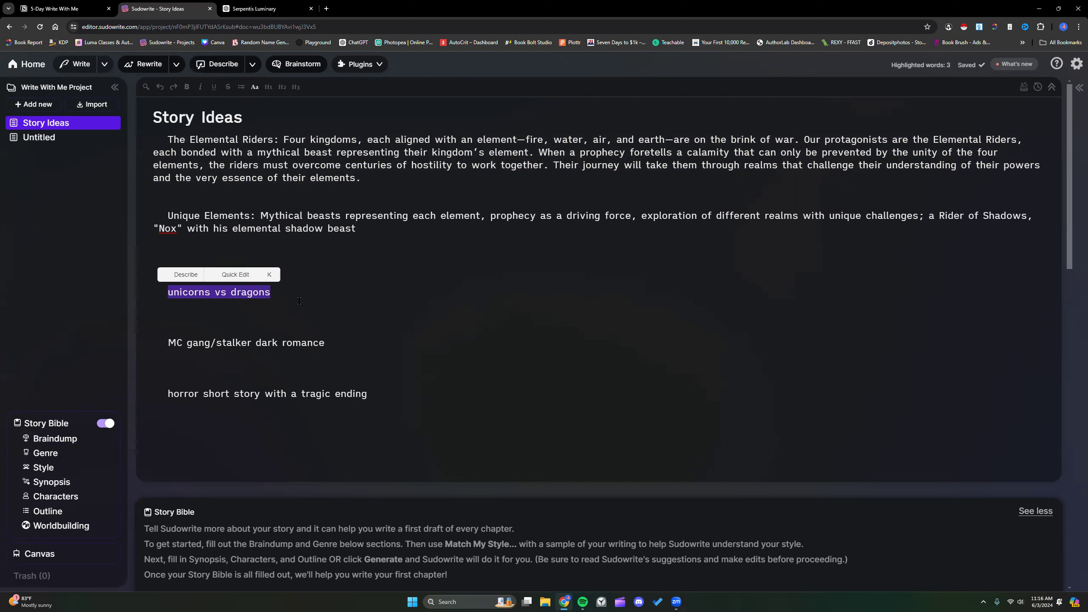
{"action": "left_click", "coordinate": [49, 439]}
{"action": "type", "text": "unicorns vs dragons"}
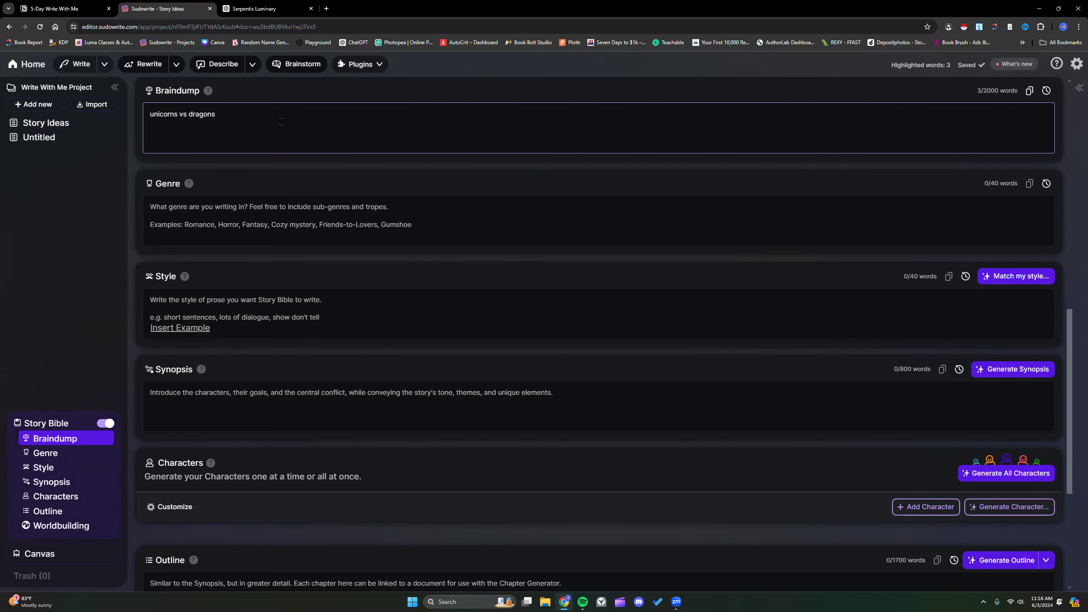
{"action": "key", "text": "Return"}
Enter "adventure fantasy" as the Story Bible's Genre
{"action": "left_click", "coordinate": [292, 209]}
{"action": "type", "text": "adv"}
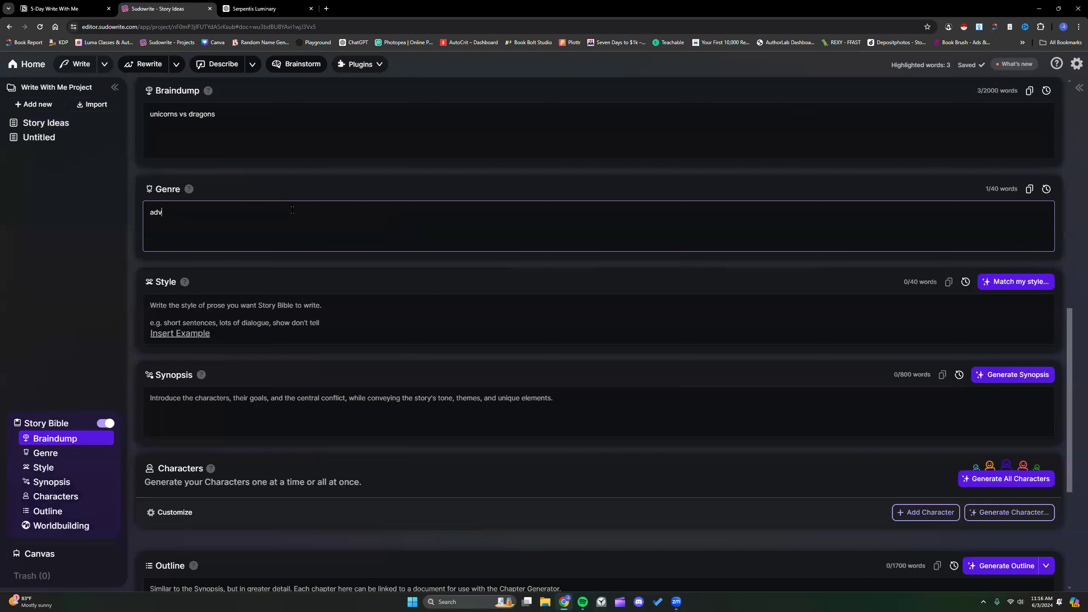
{"action": "type", "text": "enture fantasy"}
Add the bracketed line "[unique elements: ogres and trolls, lots of ancient magic, wastelands]" below the idea in the Braindump
{"action": "left_click", "coordinate": [252, 116]}
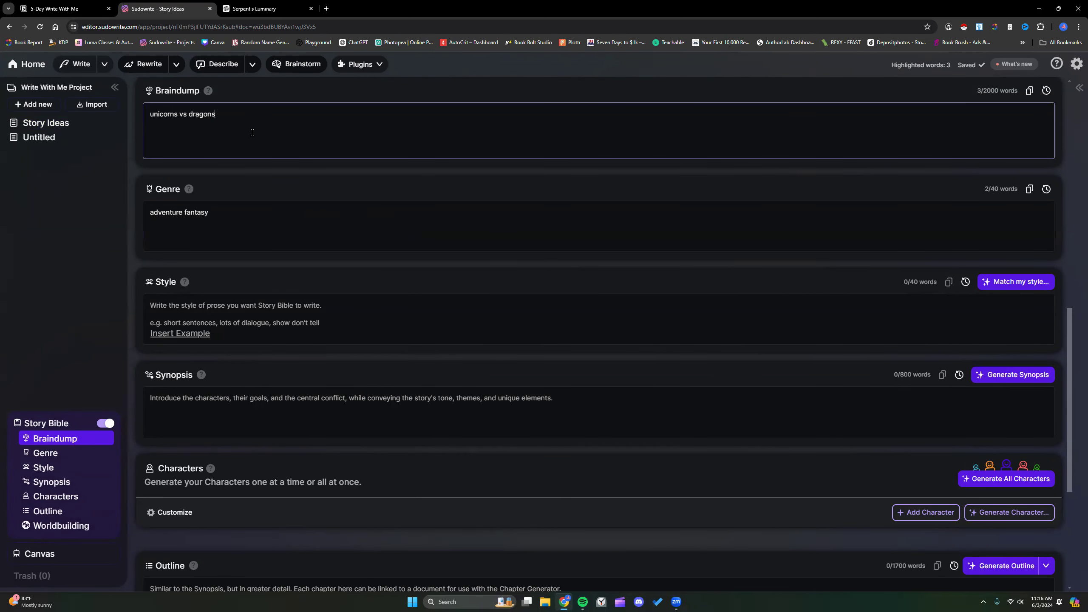
{"action": "key", "text": "Return"}
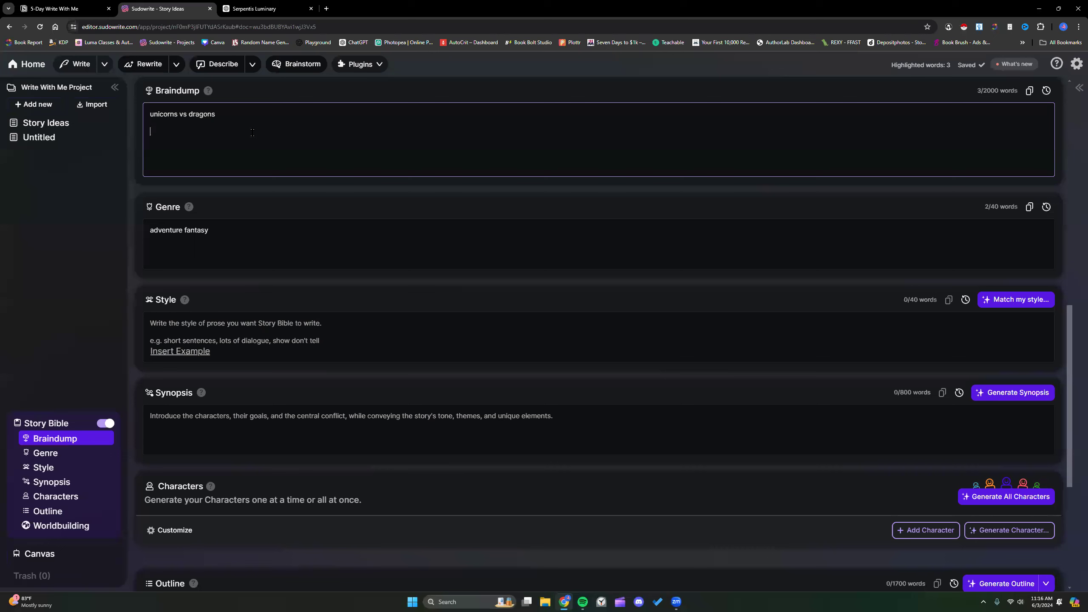
{"action": "type", "text": "[unq"}
{"action": "type", "text": "q"}
{"action": "type", "text": "ue"}
{"action": "type", "text": " elements"}
{"action": "type", "text": ": orgres and tr"}
{"action": "key", "text": "BackSpace"}
{"action": "key", "text": "BackSpace"}
{"action": "key", "text": "BackSpace"}
{"action": "key", "text": "BackSpace"}
{"action": "key", "text": "BackSpace"}
{"action": "key", "text": "BackSpace"}
{"action": "key", "text": "BackSpace"}
{"action": "key", "text": "BackSpace"}
{"action": "key", "text": "BackSpace"}
{"action": "type", "text": "gres and trolls, ma"}
{"action": "key", "text": "BackSpace"}
{"action": "key", "text": "BackSpace"}
{"action": "type", "text": "lots of ancient magic"}
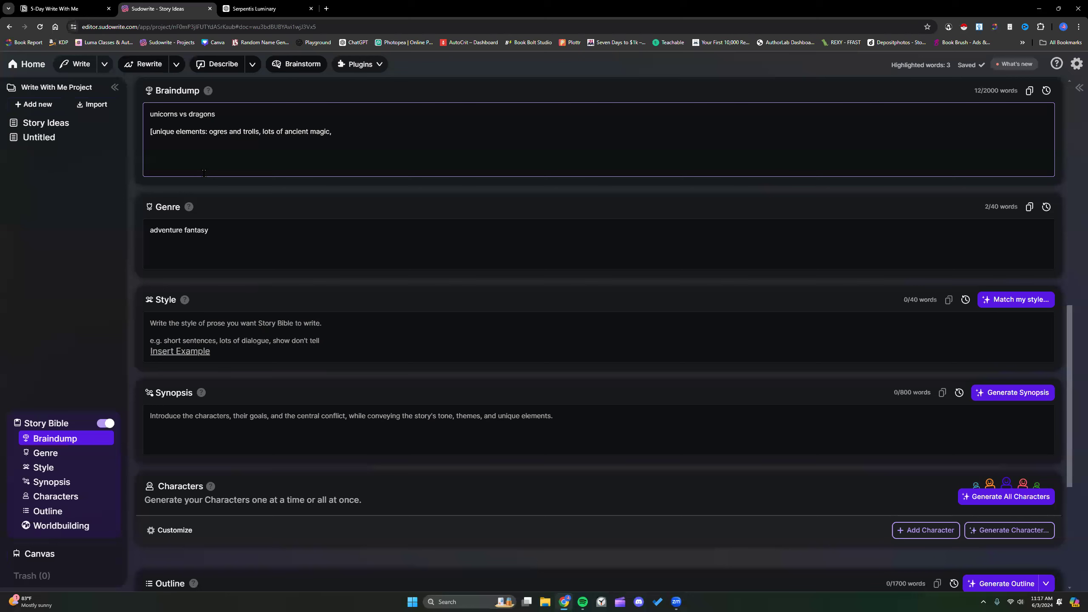
{"action": "type", "text": ", wastelands"}
{"action": "left_click", "coordinate": [801, 51]}
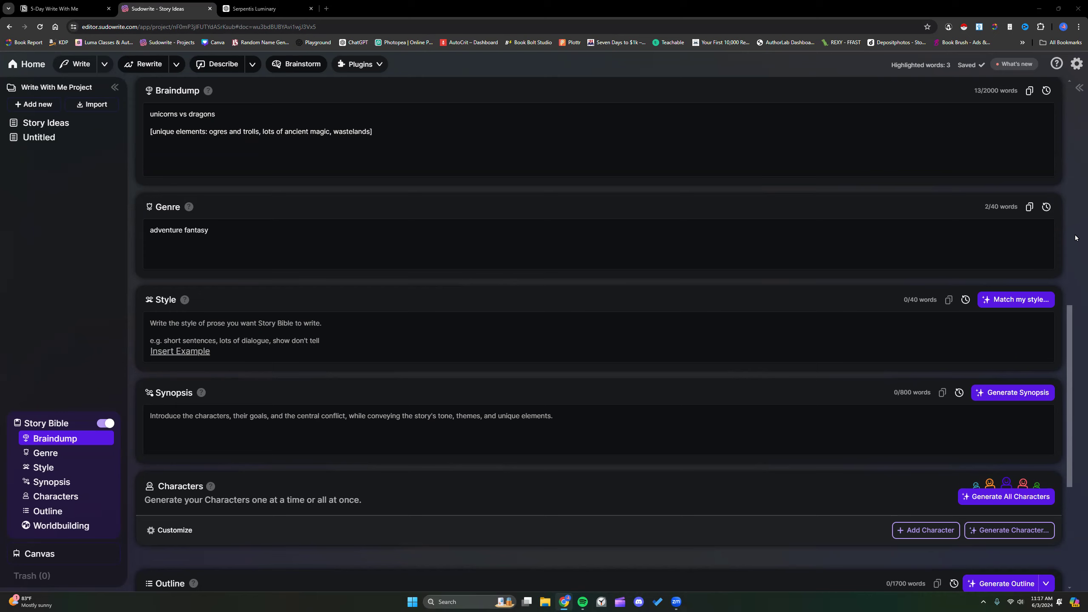
Enlarge the page to 150% and review the Braindump's story idea and unique elements
{"action": "left_click", "coordinate": [739, 134]}
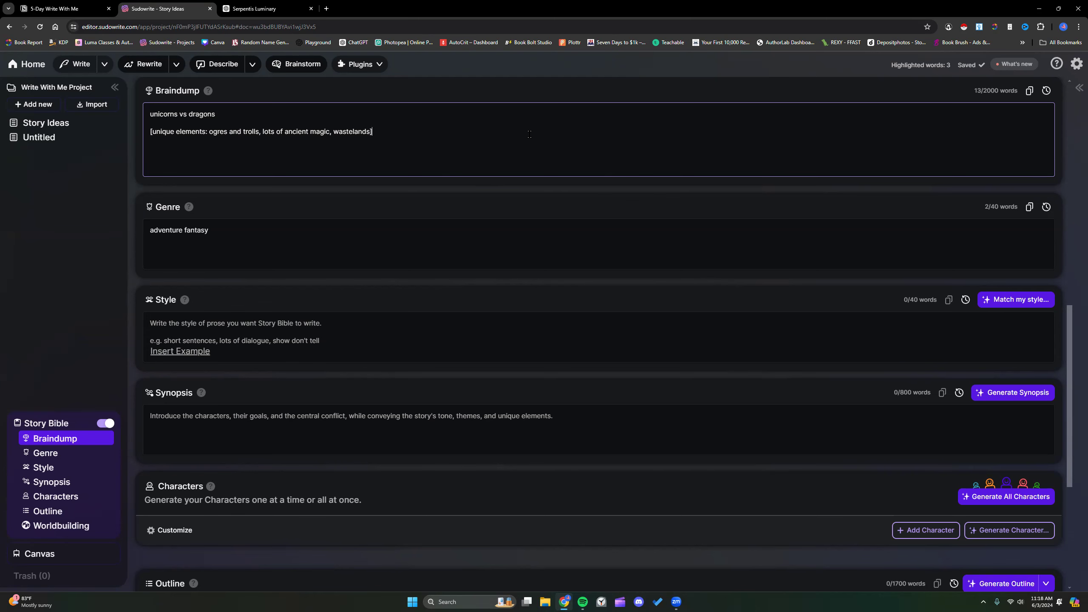
{"action": "key", "text": "ctrl+plus"}
{"action": "key", "text": "ctrl+plus"}
{"action": "key", "text": "ctrl+plus"}
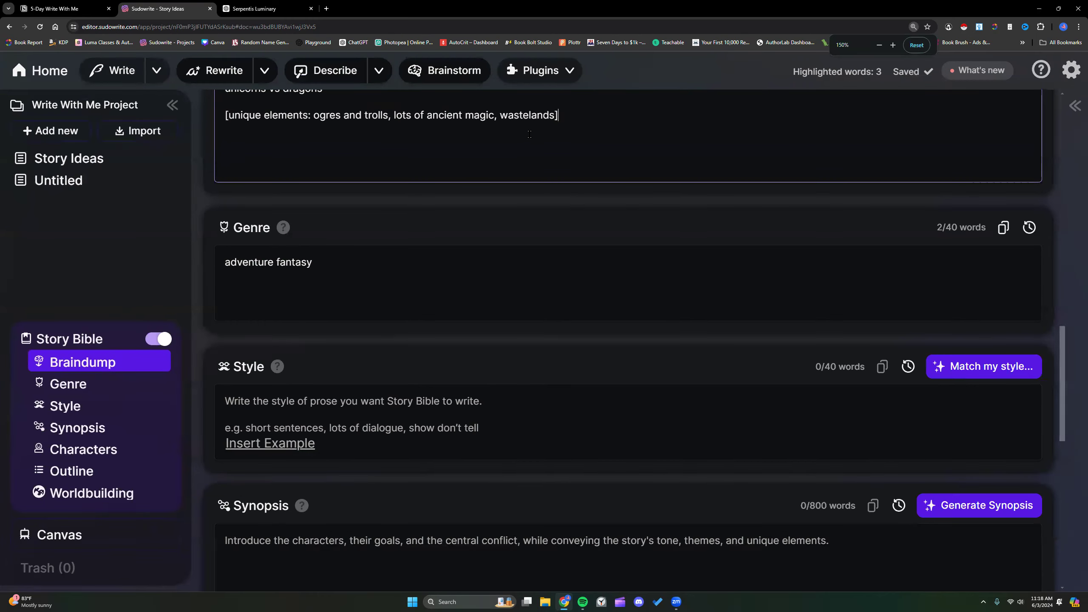
{"action": "scroll", "coordinate": [602, 234], "scroll_direction": "up", "scroll_amount": 4}
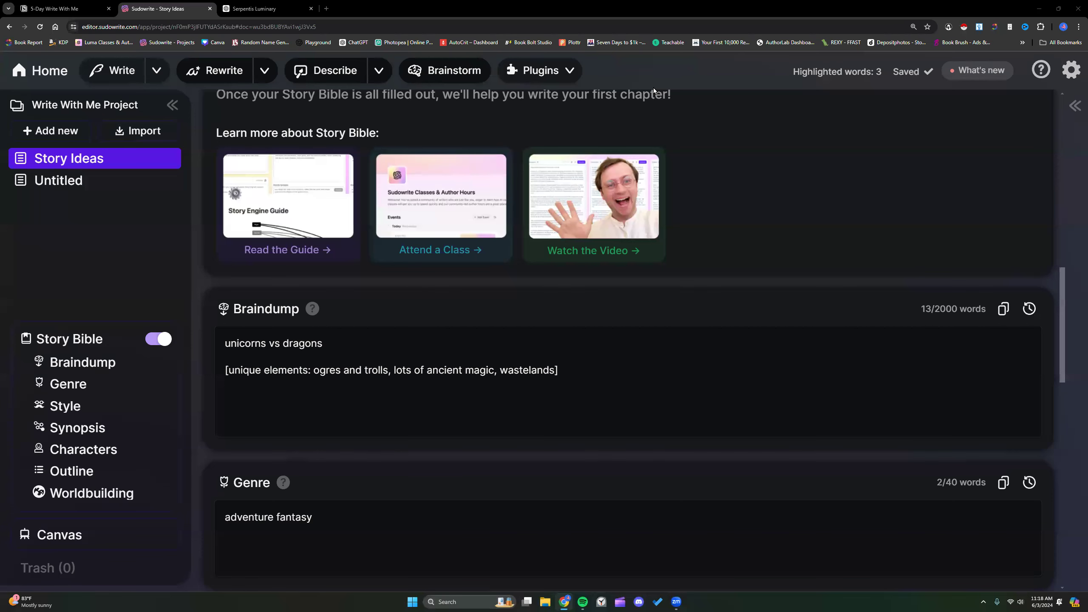
{"action": "scroll", "coordinate": [608, 216], "scroll_direction": "down", "scroll_amount": 1}
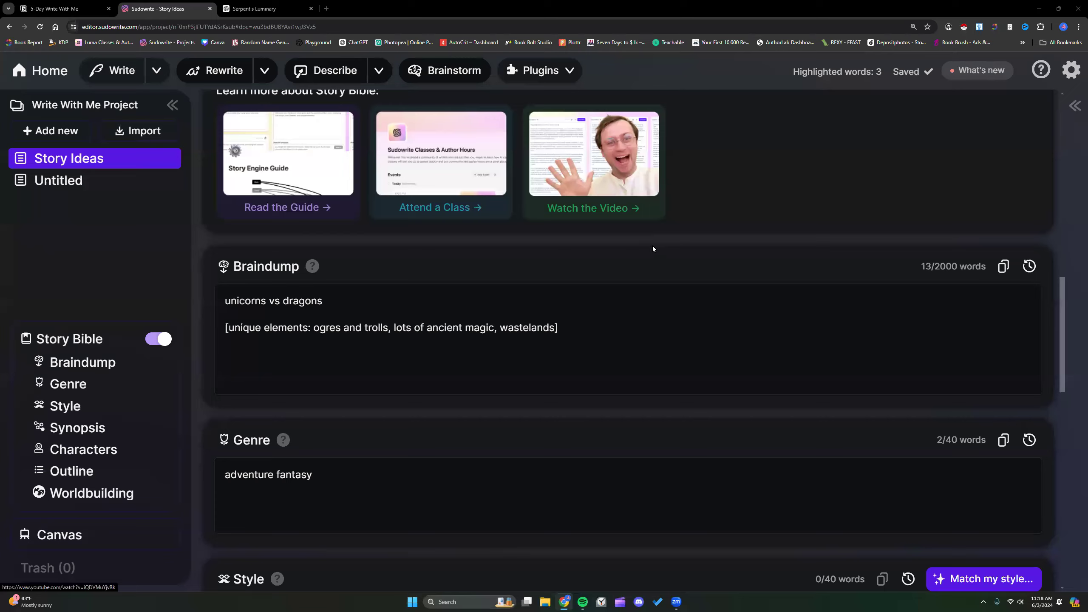
{"action": "scroll", "coordinate": [653, 248], "scroll_direction": "down", "scroll_amount": 1}
{"action": "scroll", "coordinate": [653, 248], "scroll_direction": "down", "scroll_amount": 3}
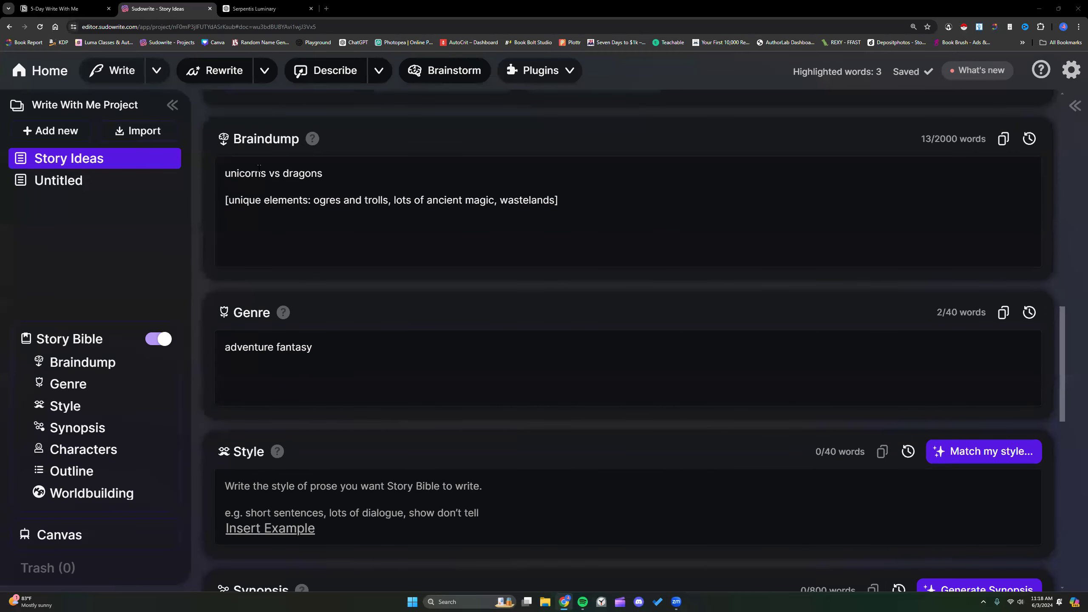
{"action": "left_click_drag", "start_coordinate": [223, 171], "coordinate": [346, 174]}
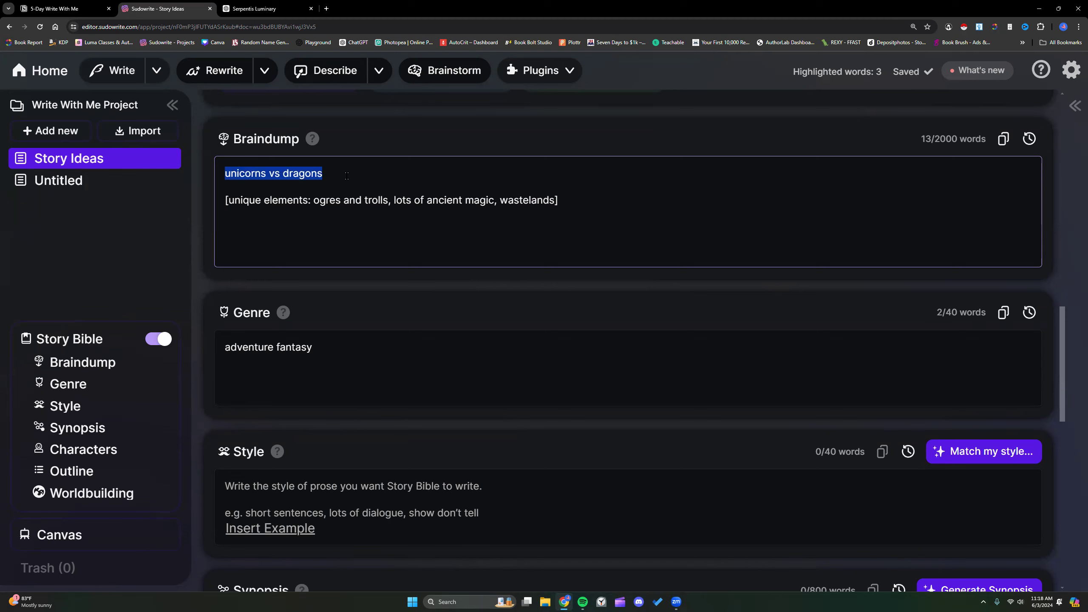
{"action": "left_click_drag", "start_coordinate": [223, 198], "coordinate": [571, 200]}
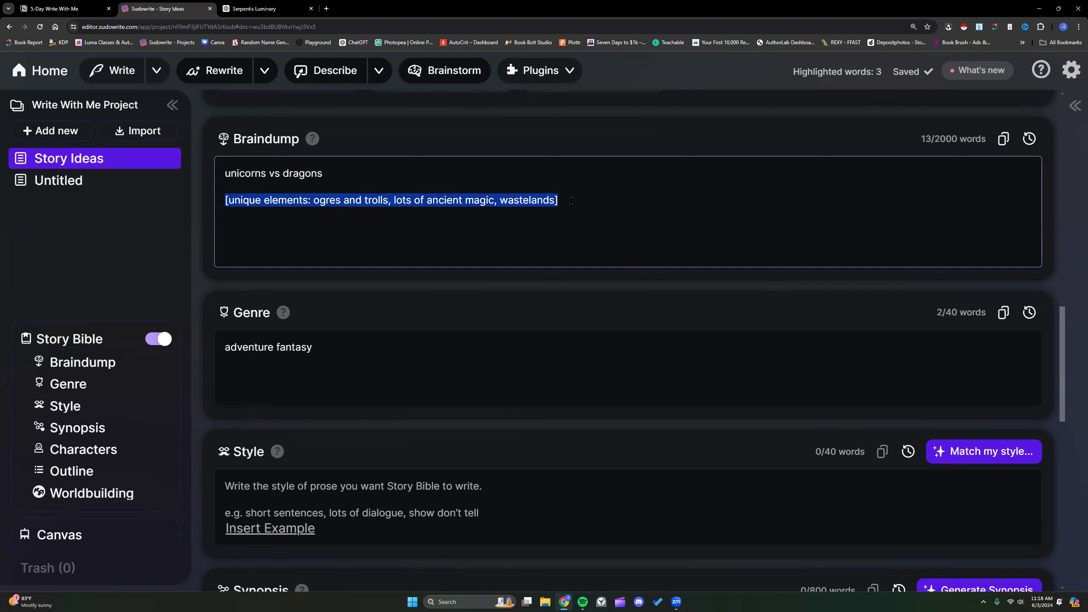
Reopen the bracketed Braindump notes by removing the closing bracket and add the line "tone: dark" below the unique elements
{"action": "left_click", "coordinate": [569, 200]}
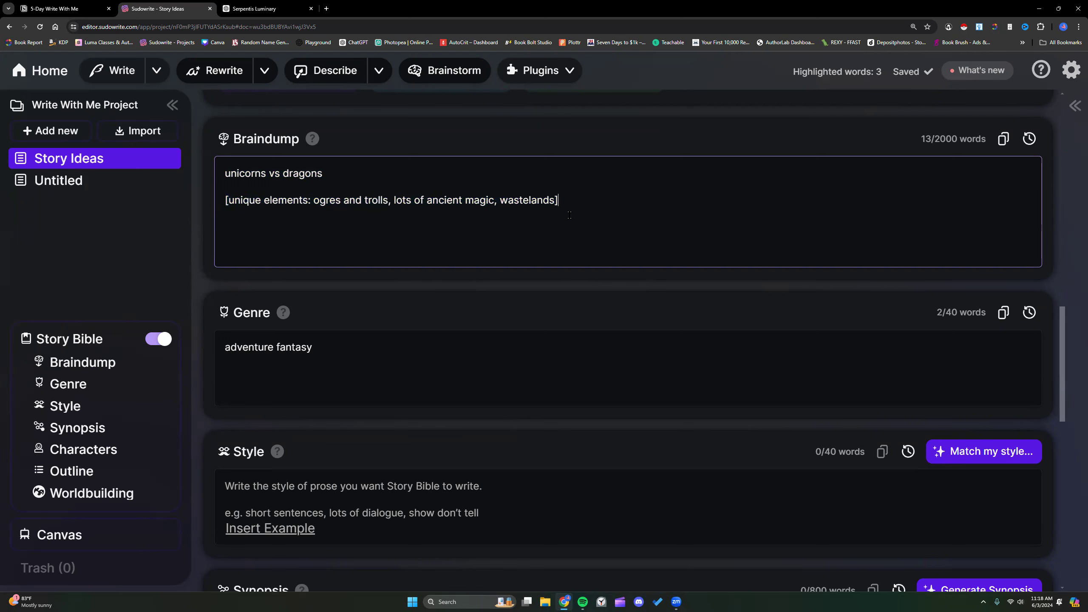
{"action": "key", "text": "BackSpace"}
{"action": "key", "text": "Return"}
{"action": "type", "text": "tone:"}
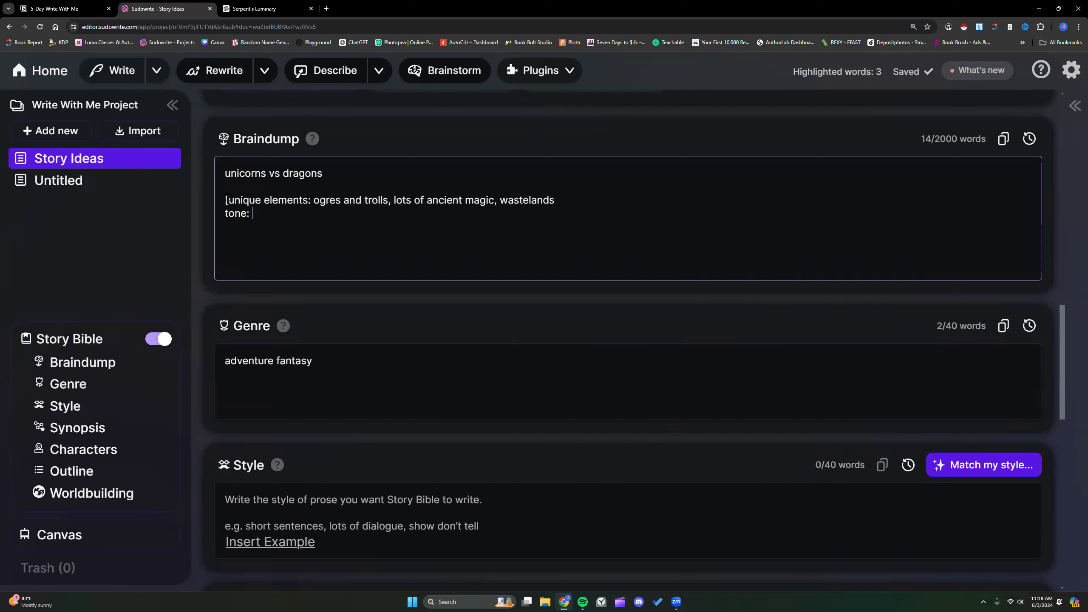
{"action": "left_click_drag", "start_coordinate": [229, 201], "coordinate": [323, 173]}
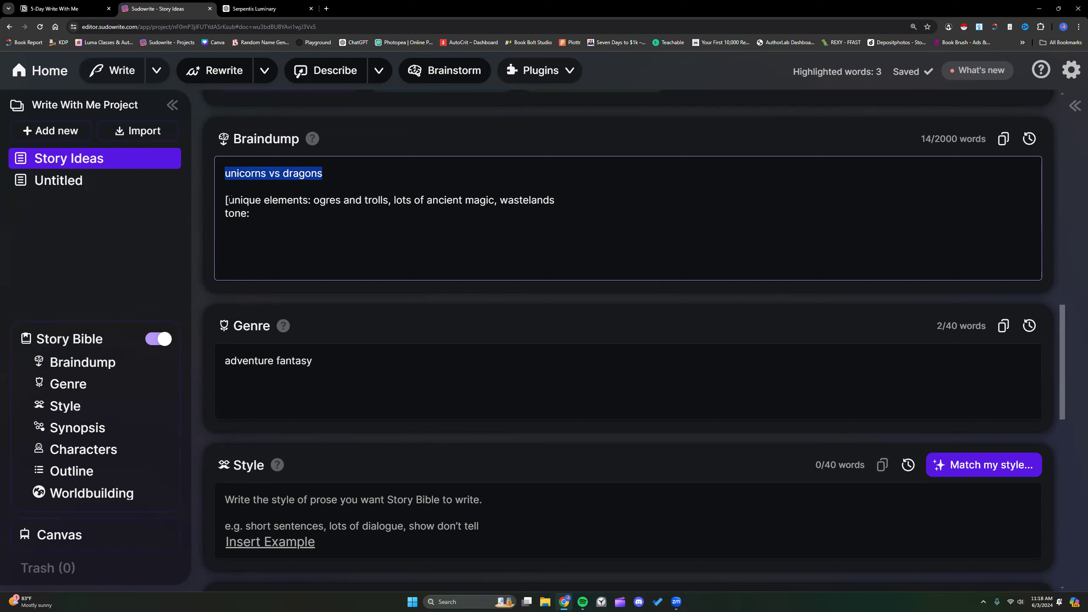
{"action": "left_click", "coordinate": [227, 199]}
{"action": "left_click_drag", "start_coordinate": [227, 199], "coordinate": [262, 214]}
{"action": "left_click", "coordinate": [263, 215]}
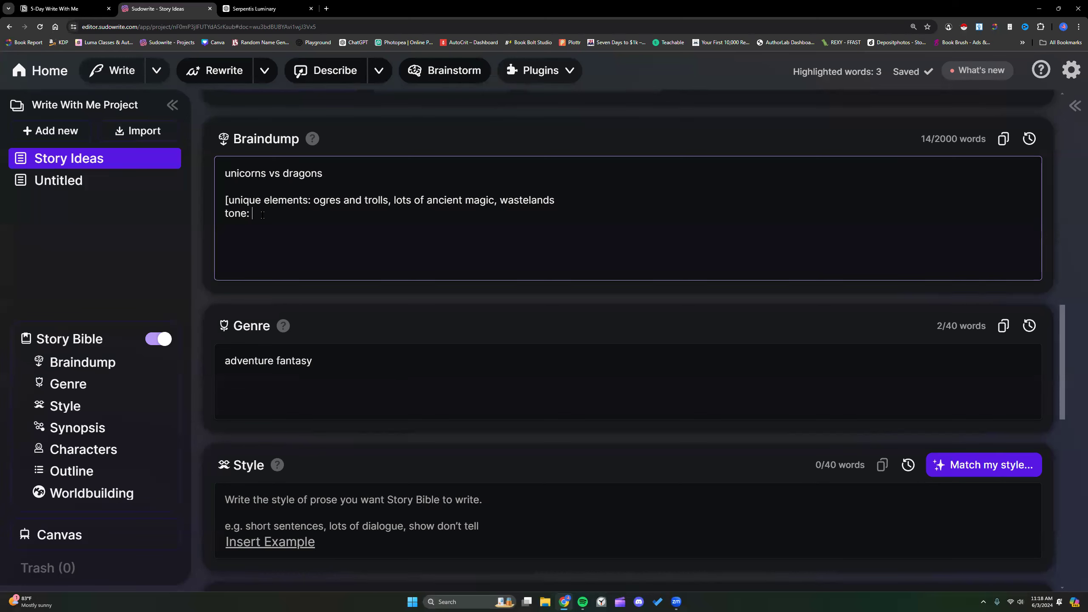
{"action": "type", "text": "dark"}
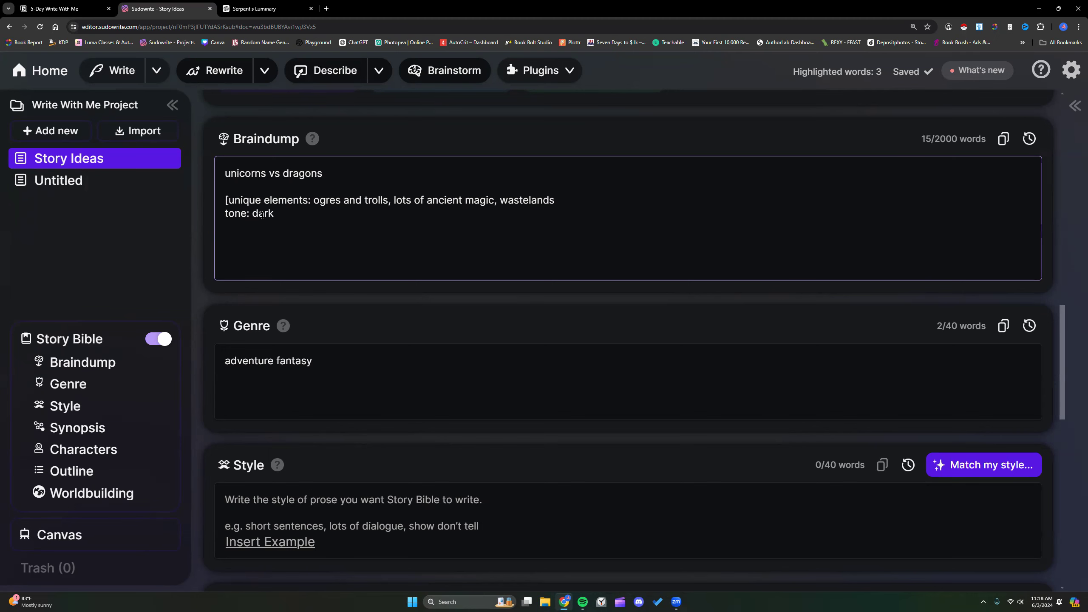
Insert "dark" into the Genre so it reads "adventure dark fantasy"
{"action": "left_click", "coordinate": [275, 360]}
{"action": "type", "text": "dark"}
{"action": "left_click", "coordinate": [303, 227]}
Copy the Genre text into a new Braindump line, "genre: adventure dark fantasy", and close the bracket after it
{"action": "left_click_drag", "start_coordinate": [350, 360], "coordinate": [225, 361]}
{"action": "right_click", "coordinate": [225, 362]}
{"action": "left_click", "coordinate": [298, 189]}
{"action": "left_click", "coordinate": [303, 223]}
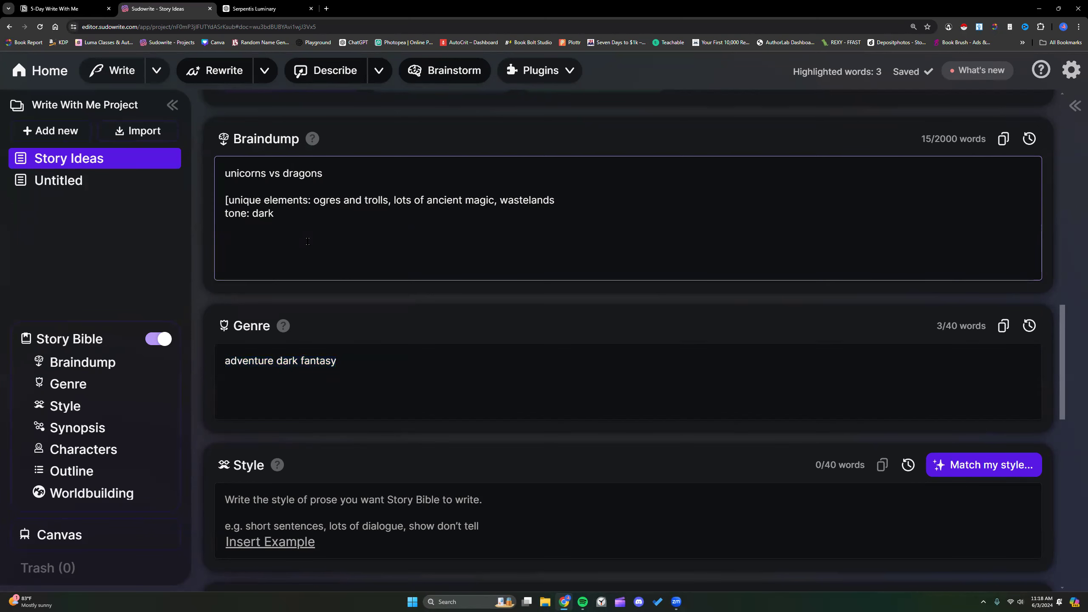
{"action": "key", "text": "Return"}
{"action": "type", "text": "genre:"}
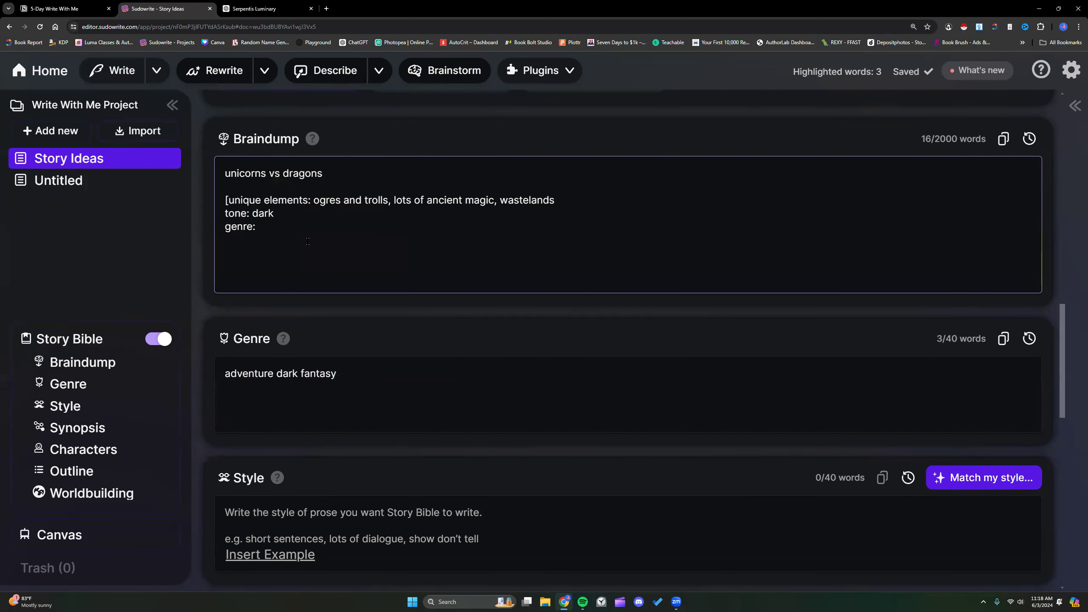
{"action": "key", "text": "ctrl+v"}
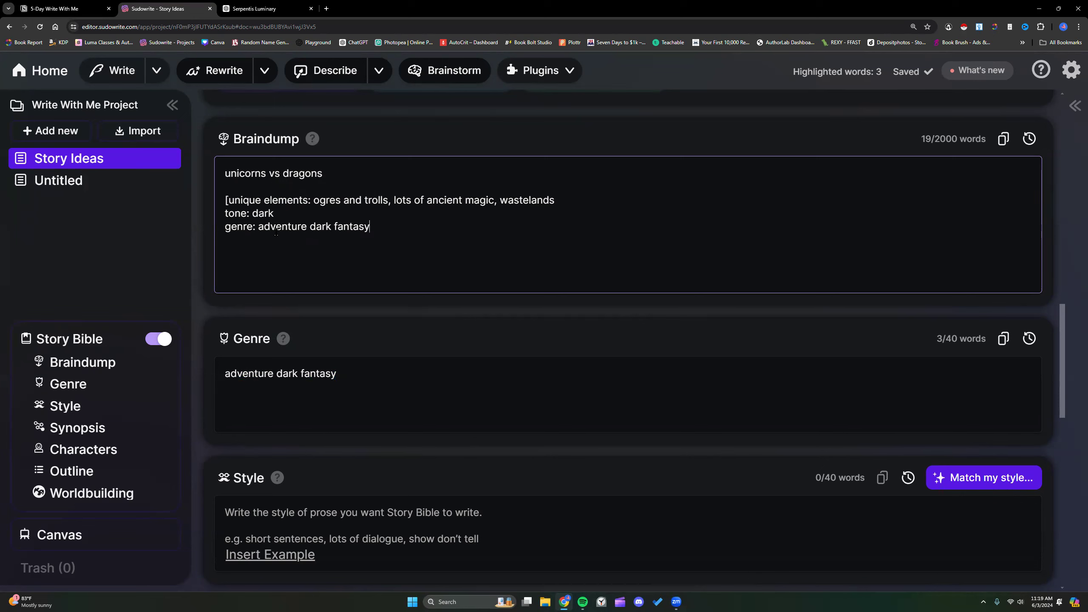
{"action": "left_click_drag", "start_coordinate": [224, 227], "coordinate": [374, 228]}
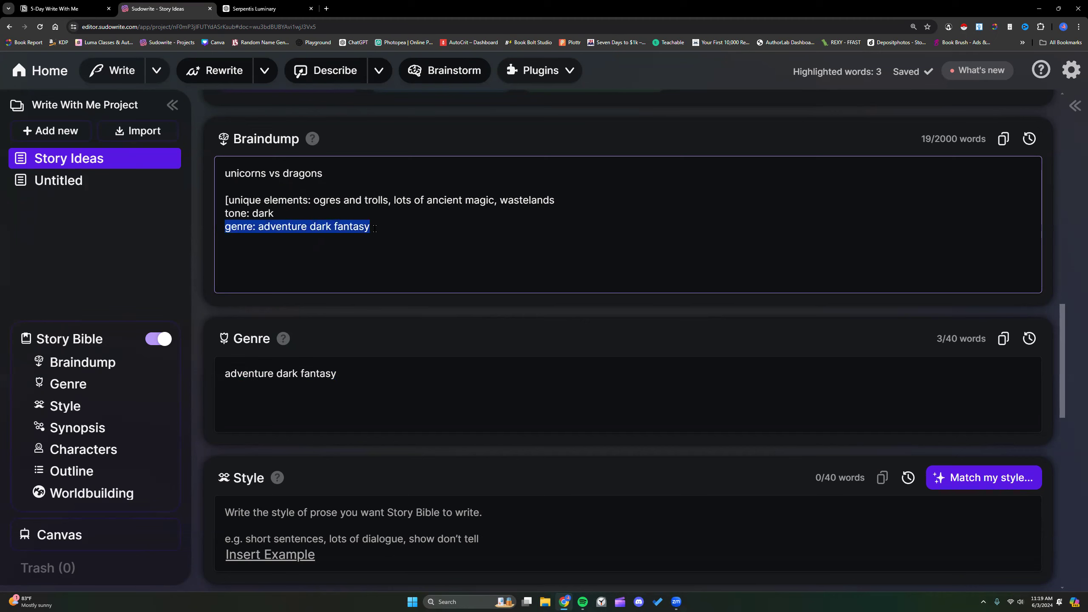
{"action": "left_click", "coordinate": [335, 210]}
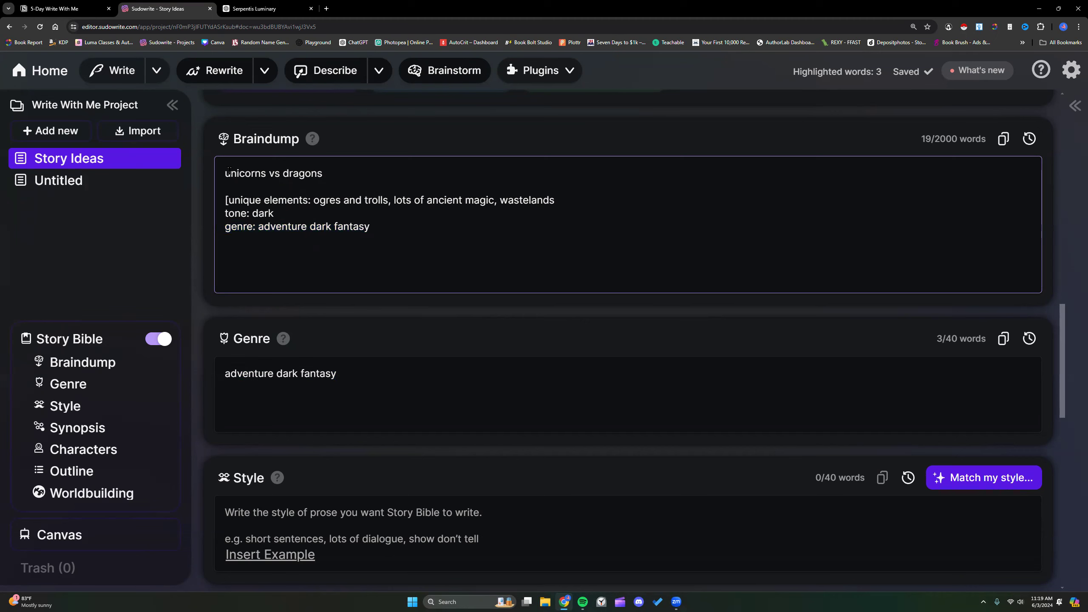
{"action": "left_click_drag", "start_coordinate": [225, 173], "coordinate": [331, 174]}
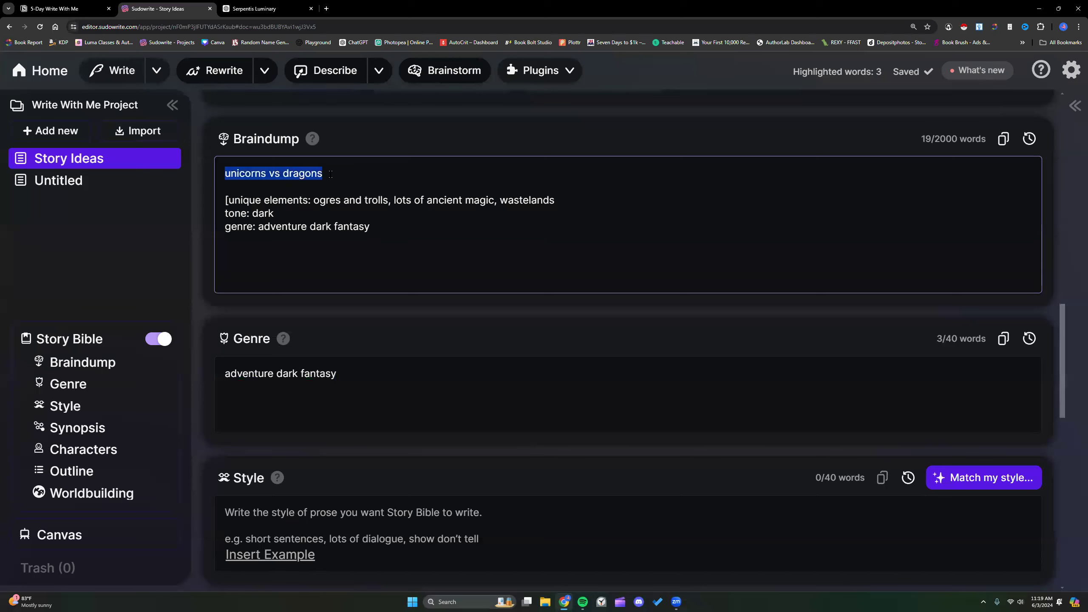
{"action": "left_click", "coordinate": [587, 205]}
{"action": "left_click", "coordinate": [385, 232]}
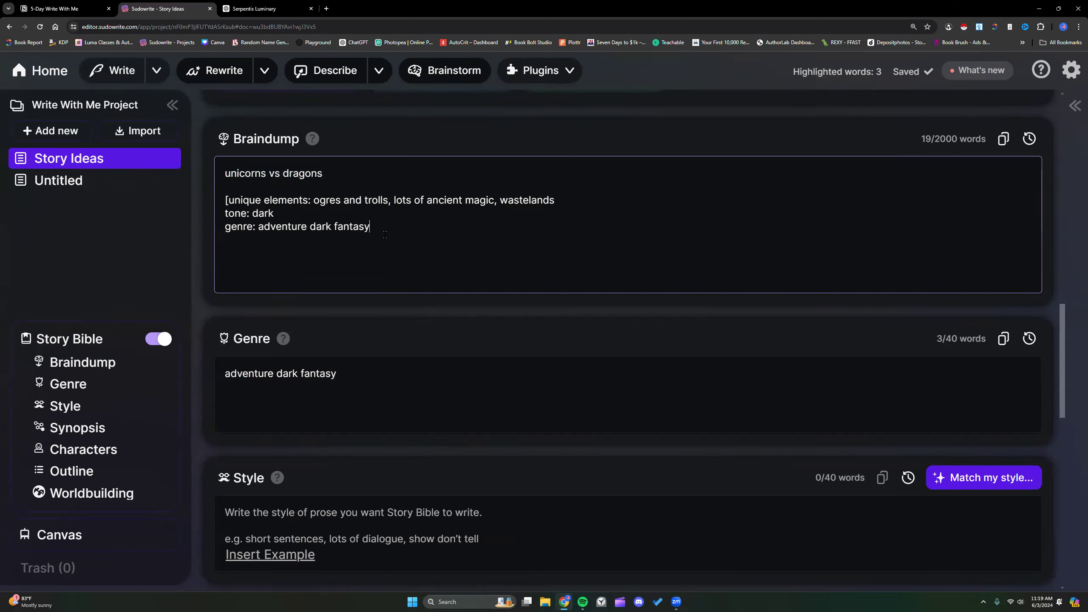
{"action": "type", "text": "]"}
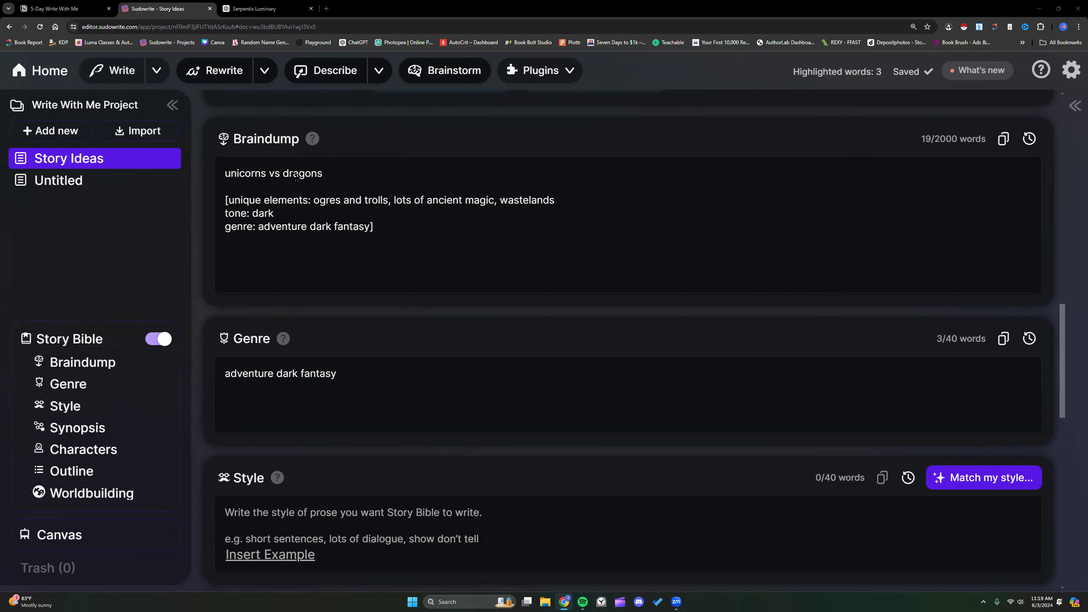
Start an "antagonists/villains" line below the genre line in the Braindump
{"action": "left_click", "coordinate": [422, 223]}
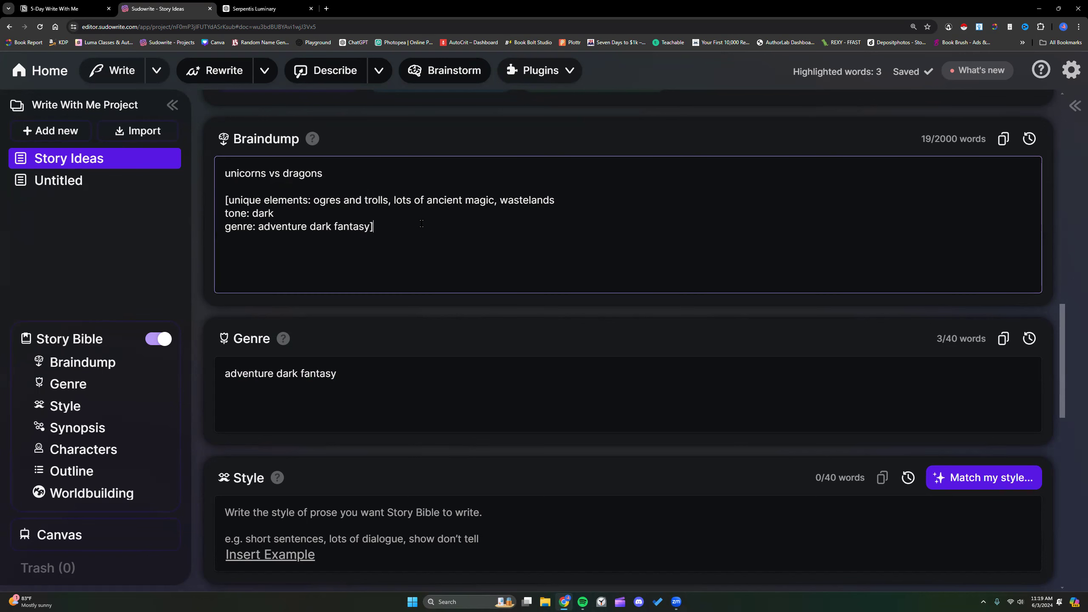
{"action": "left_click", "coordinate": [243, 173]}
{"action": "key", "text": "Return"}
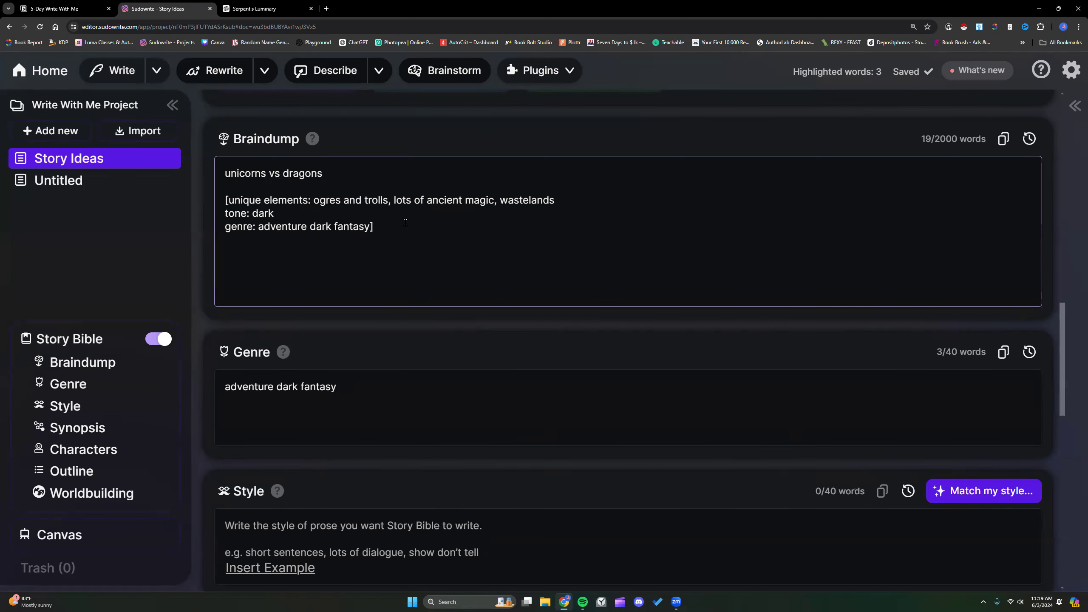
{"action": "type", "text": "an"}
{"action": "key", "text": "BackSpace"}
{"action": "key", "text": "BackSpace"}
{"action": "key", "text": "BackSpace"}
{"action": "type", "text": "antagonists/villaings"}
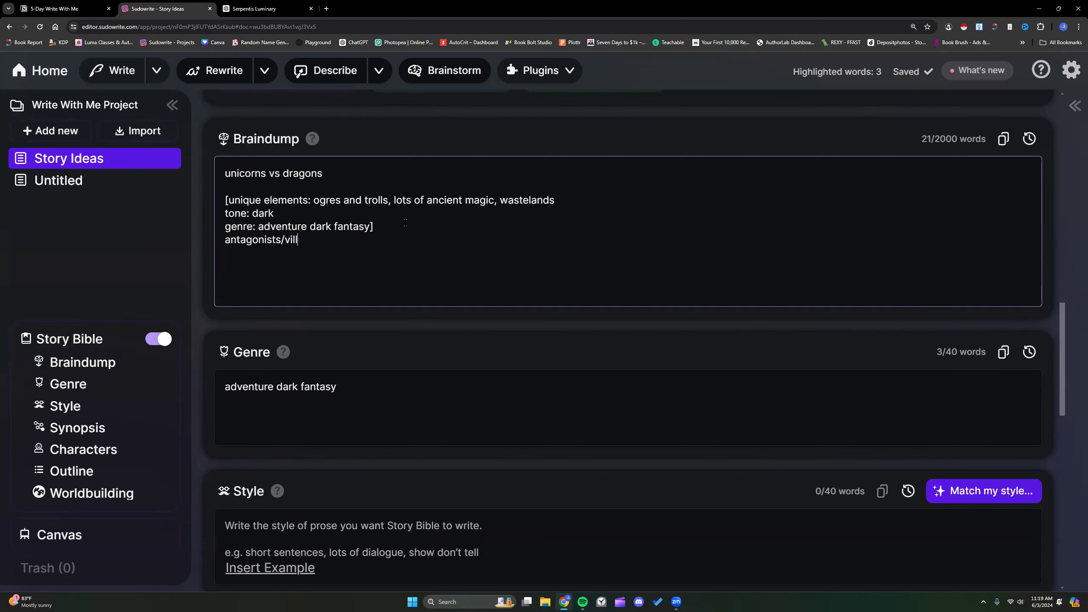
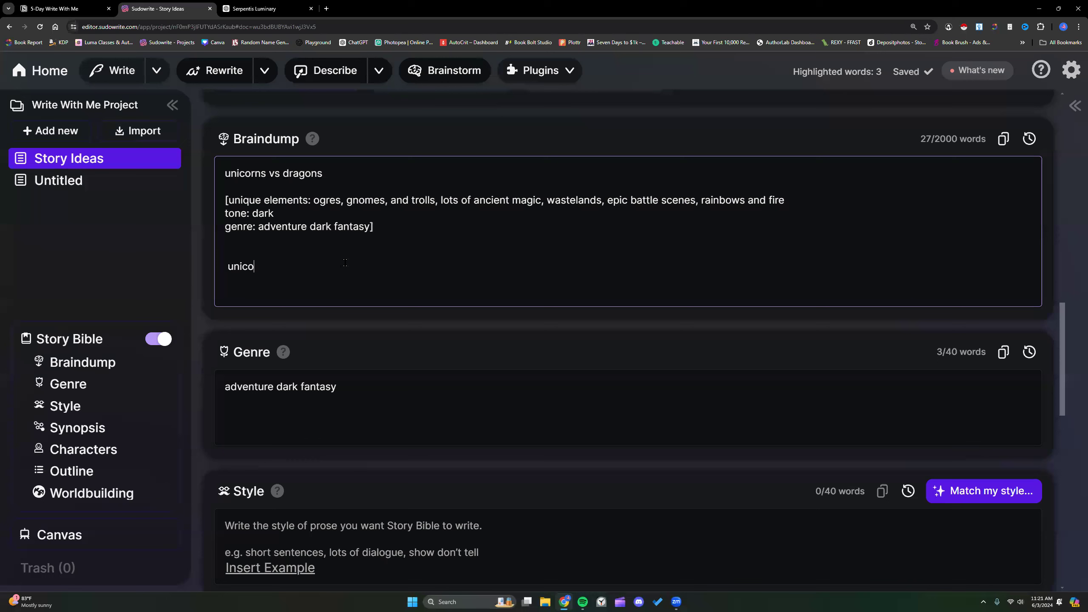
Add the note "unicorns are rude and dragons are very posh and elegant" below the bracketed notes in the Braindump
{"action": "type", "text": "rude and dragons are very posh"}
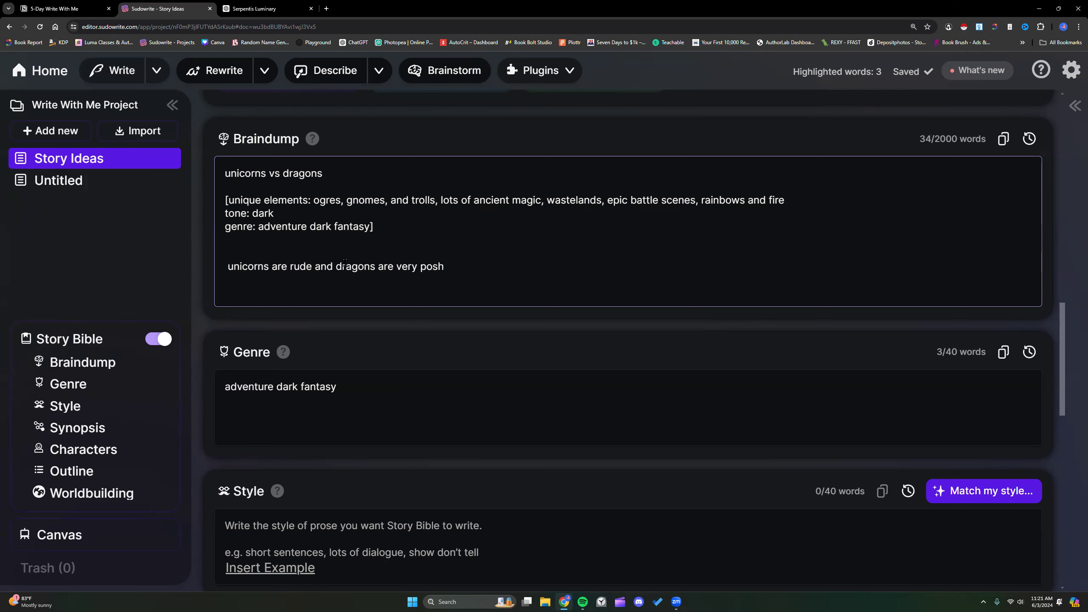
{"action": "type", "text": " and elegant"}
{"action": "scroll", "coordinate": [562, 277], "scroll_direction": "down", "scroll_amount": 2}
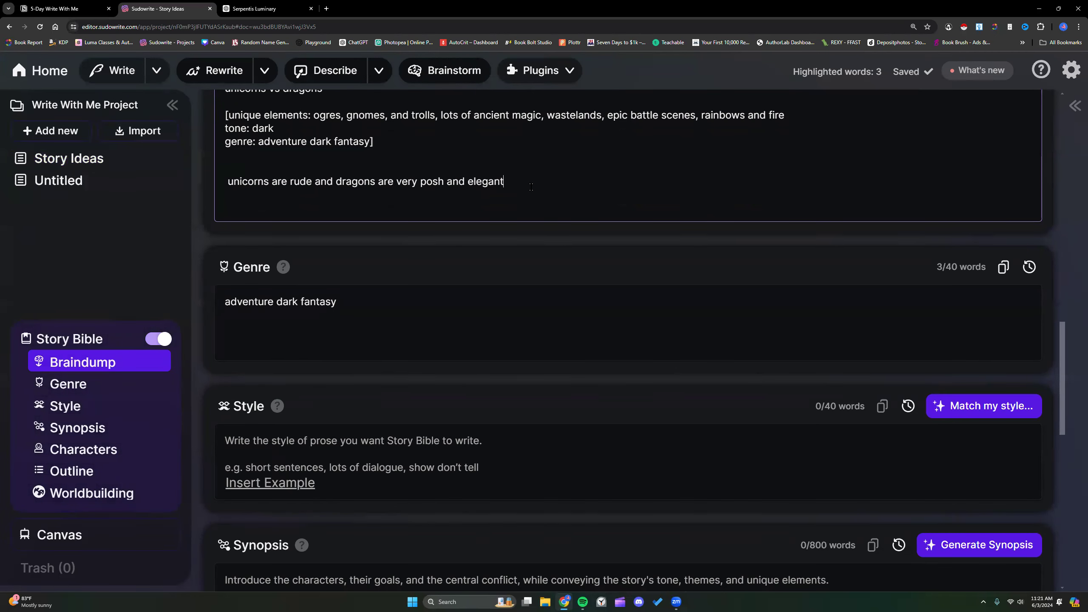
{"action": "scroll", "coordinate": [531, 187], "scroll_direction": "up", "scroll_amount": 2}
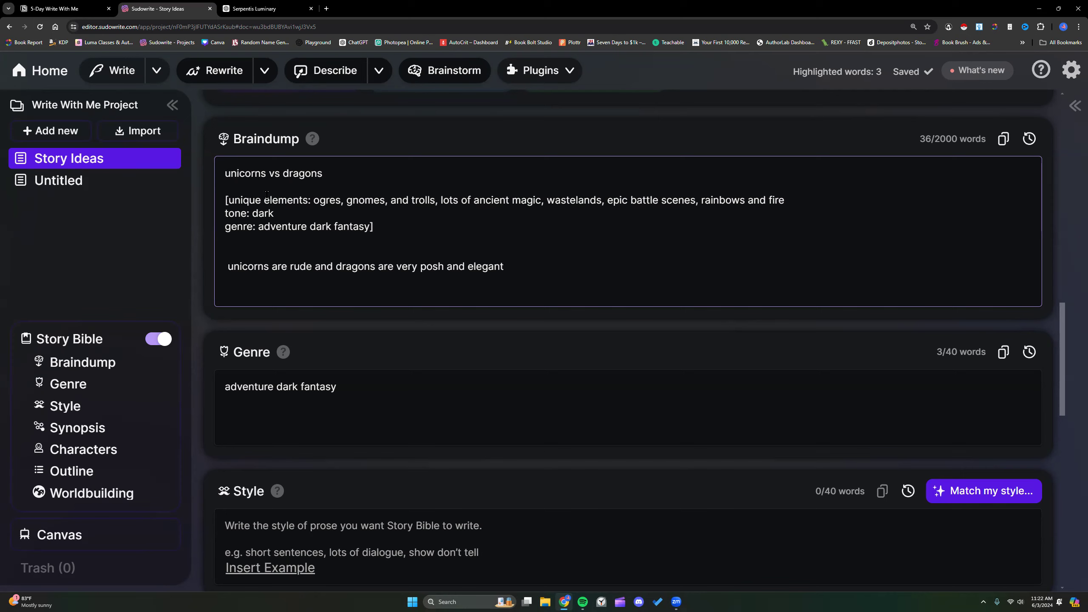
Generate the Story Bible's Synopsis from the Braindump and Genre and read through the generated text
{"action": "scroll", "coordinate": [351, 243], "scroll_direction": "down", "scroll_amount": 5}
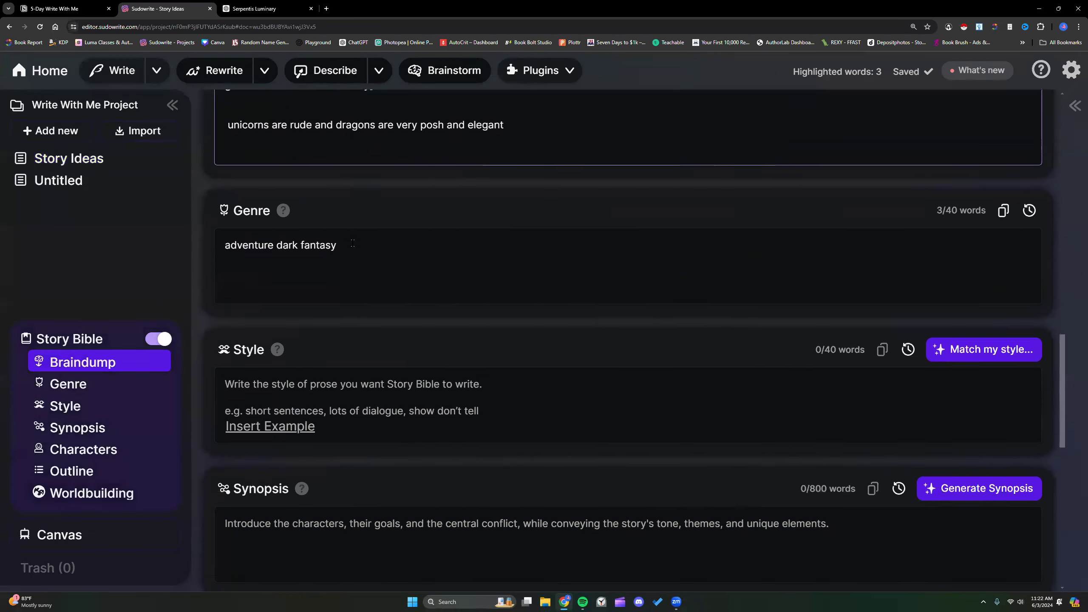
{"action": "scroll", "coordinate": [352, 244], "scroll_direction": "down", "scroll_amount": 3}
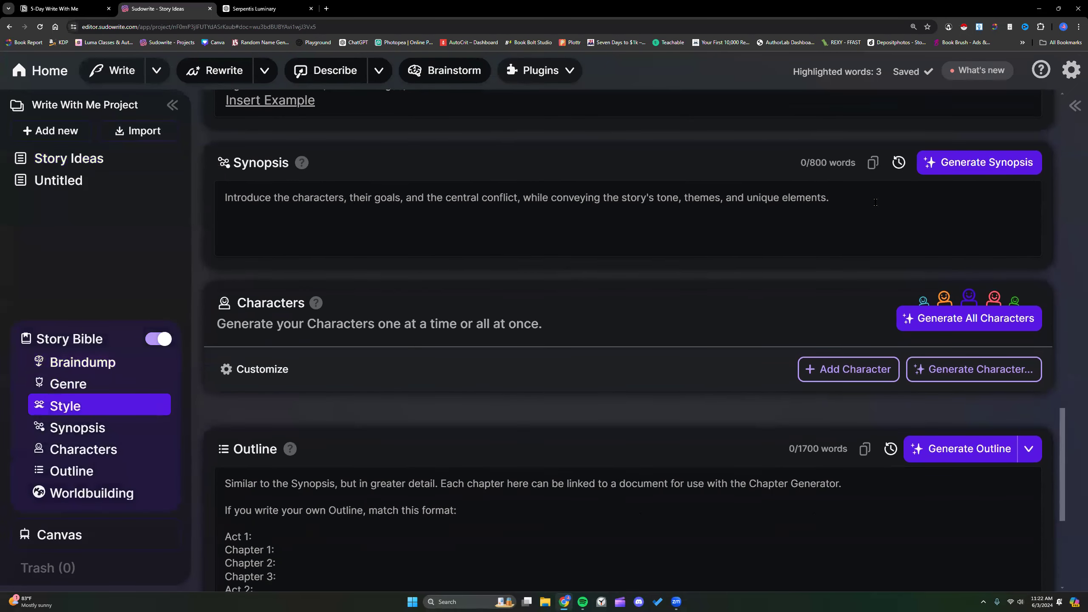
{"action": "left_click", "coordinate": [983, 171]}
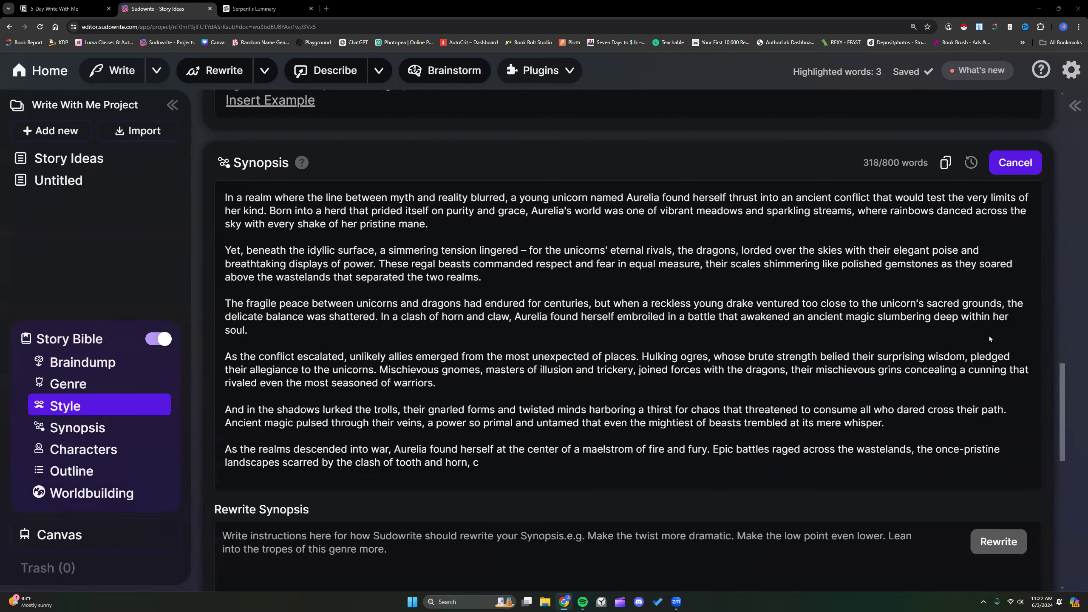
{"action": "scroll", "coordinate": [990, 337], "scroll_direction": "down", "scroll_amount": 1}
{"action": "scroll", "coordinate": [584, 272], "scroll_direction": "down", "scroll_amount": 1}
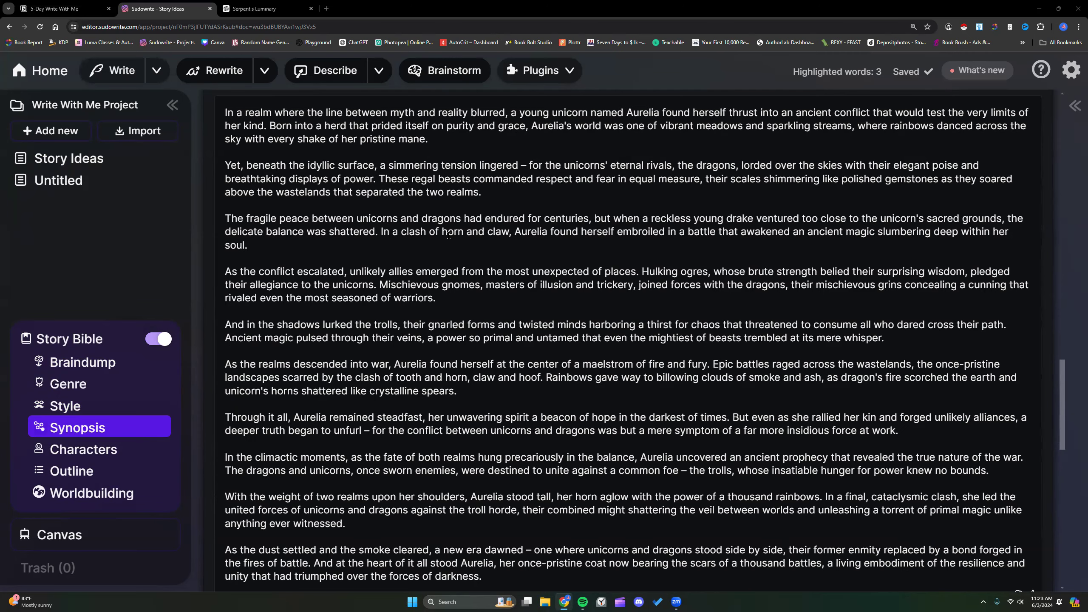
Read through the generated Synopsis from the opening to the final paragraph, including the closing section that starts with the trolls
{"action": "scroll", "coordinate": [448, 235], "scroll_direction": "down", "scroll_amount": 2}
{"action": "scroll", "coordinate": [449, 235], "scroll_direction": "up", "scroll_amount": 1}
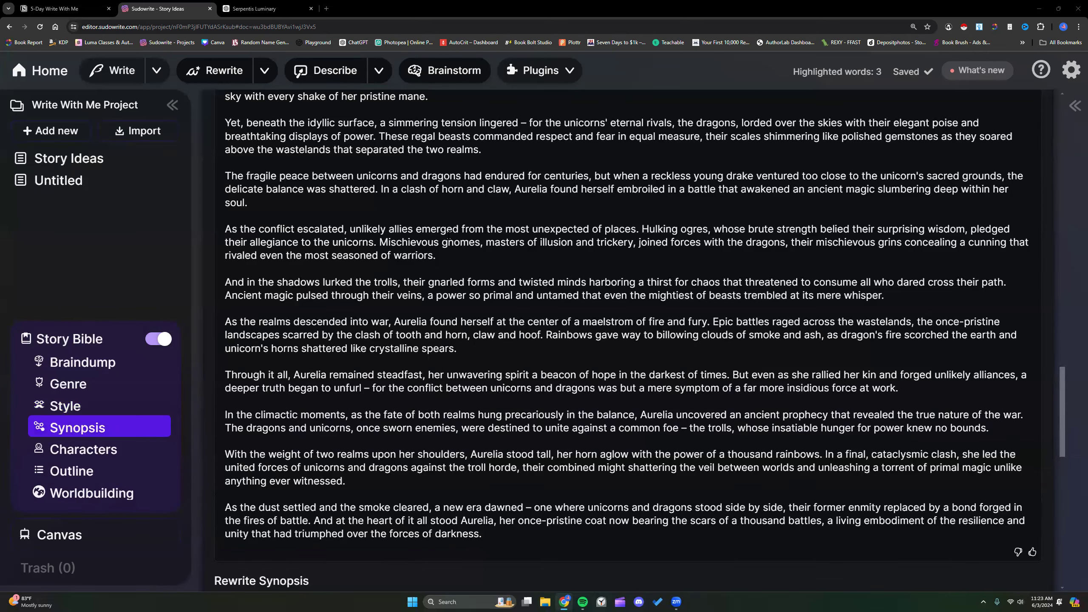
{"action": "scroll", "coordinate": [448, 235], "scroll_direction": "up", "scroll_amount": 1}
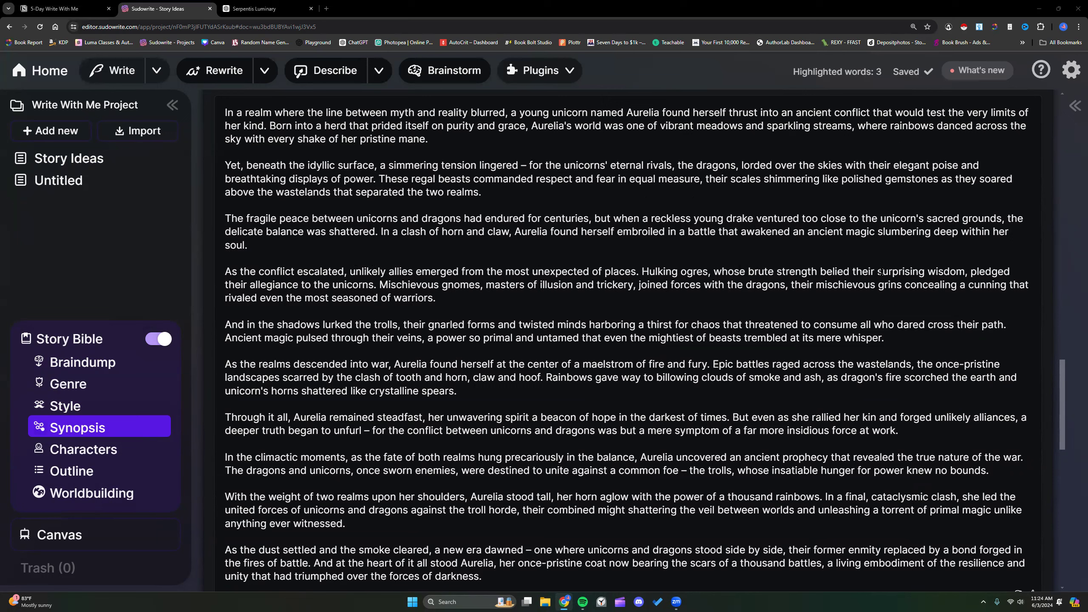
{"action": "left_click", "coordinate": [949, 269]}
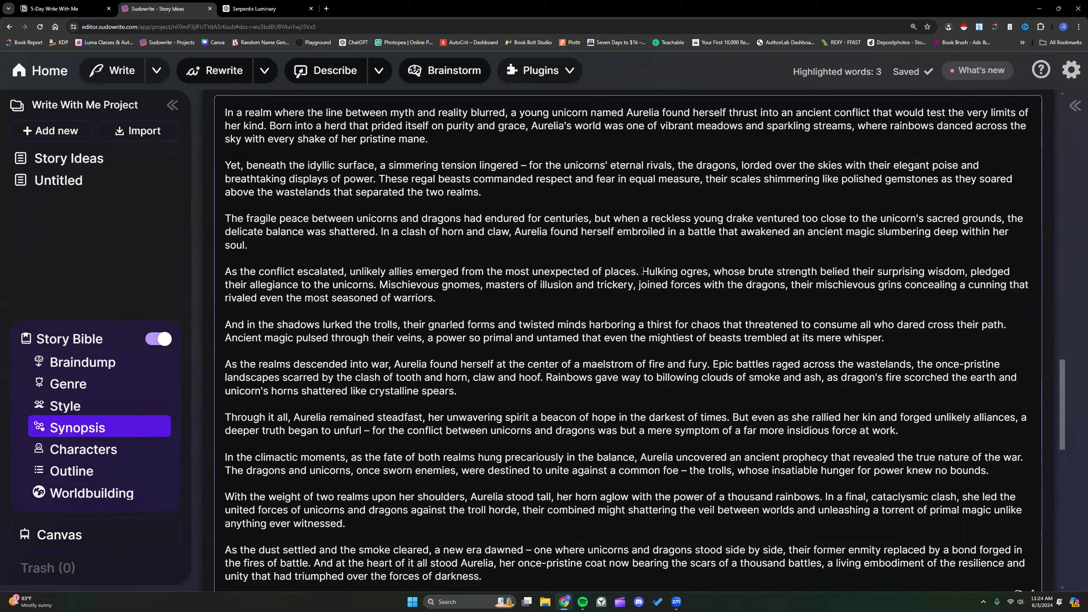
{"action": "scroll", "coordinate": [643, 270], "scroll_direction": "down", "scroll_amount": 2}
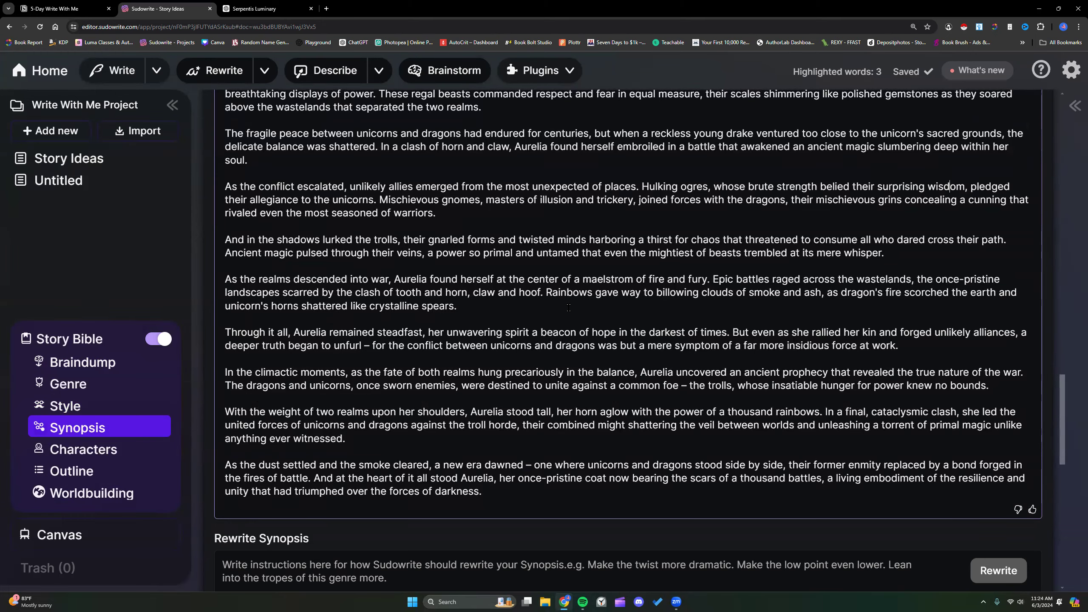
{"action": "scroll", "coordinate": [572, 311], "scroll_direction": "down", "scroll_amount": 1}
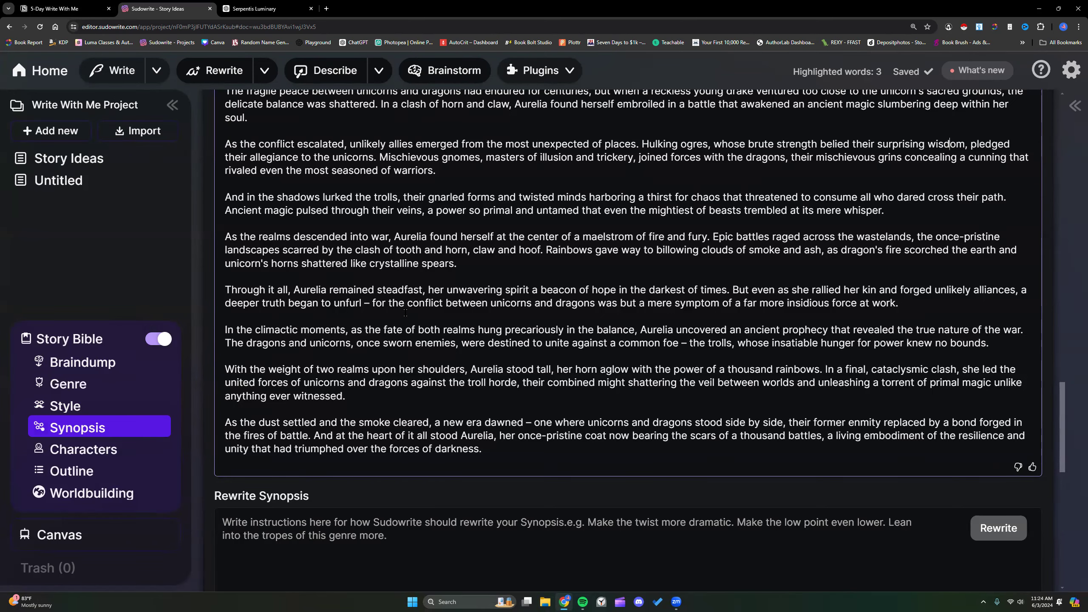
{"action": "scroll", "coordinate": [386, 328], "scroll_direction": "down", "scroll_amount": 1}
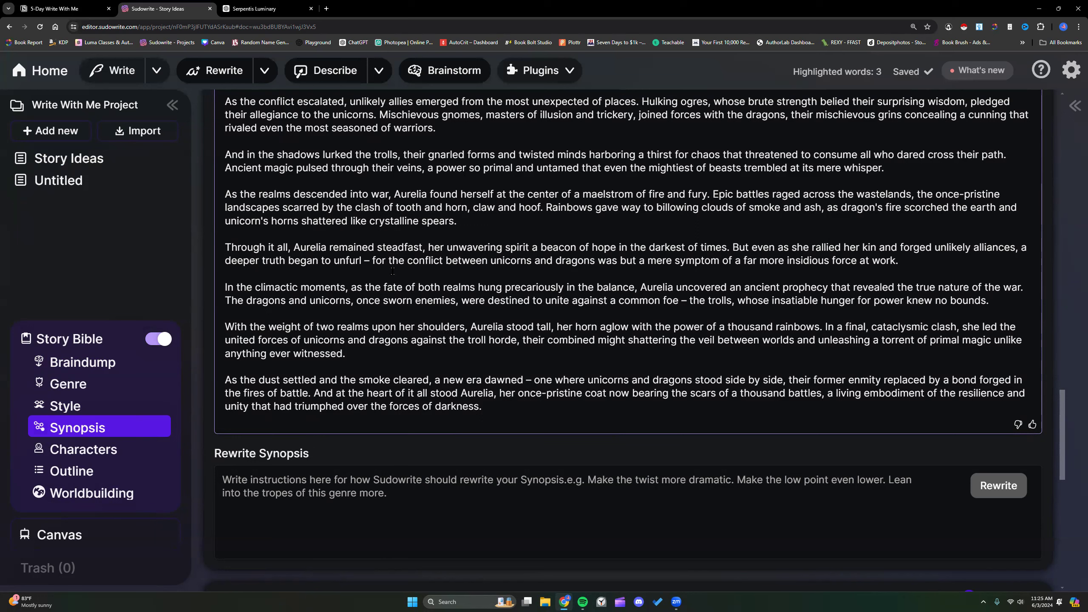
{"action": "left_click_drag", "start_coordinate": [224, 151], "coordinate": [482, 406]}
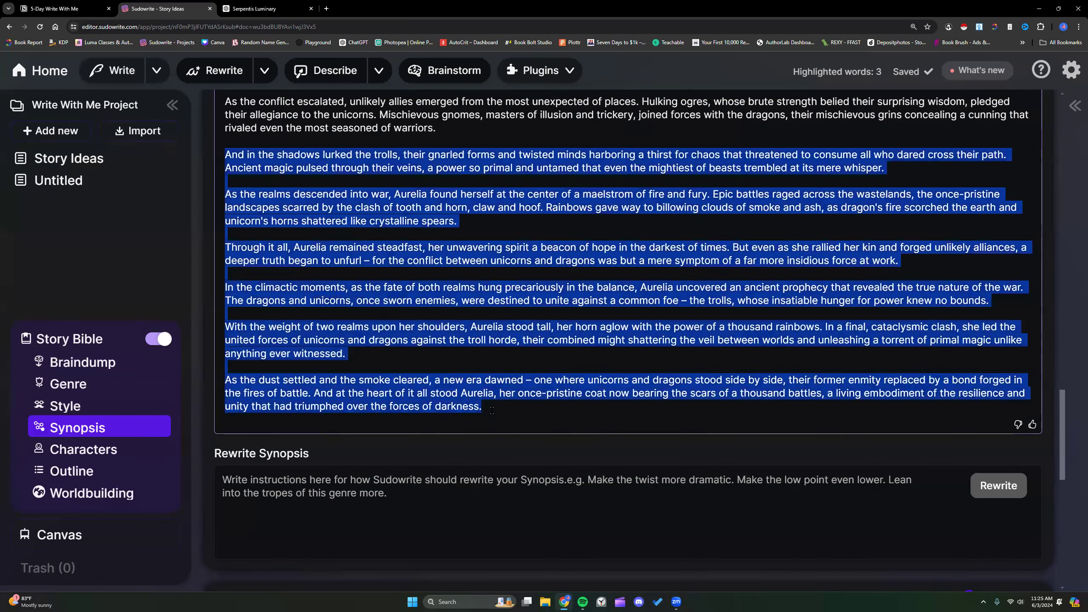
{"action": "left_click", "coordinate": [491, 356]}
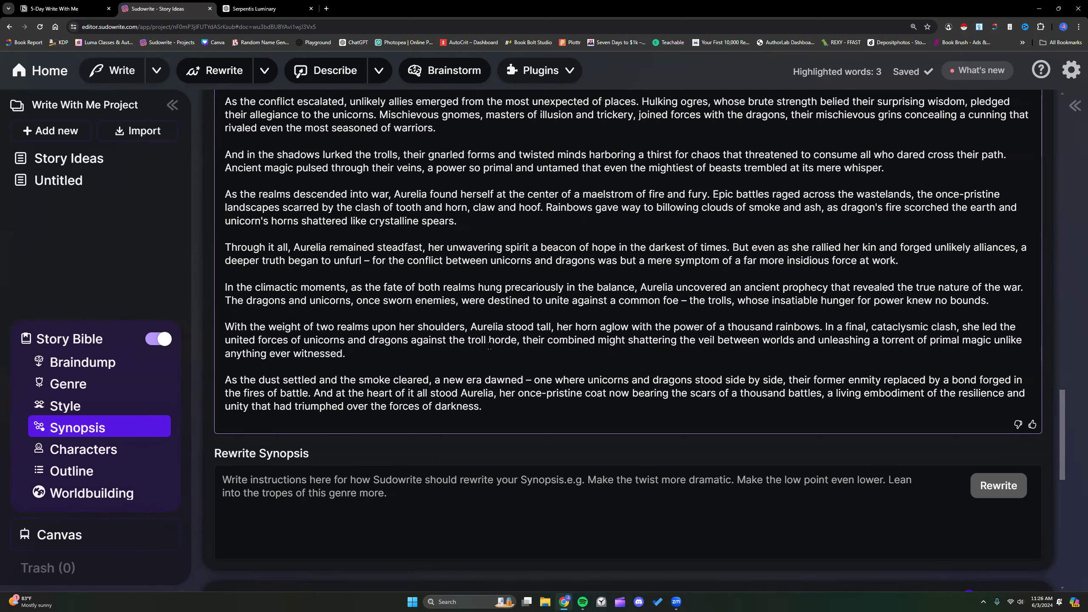
{"action": "scroll", "coordinate": [489, 346], "scroll_direction": "down", "scroll_amount": 1}
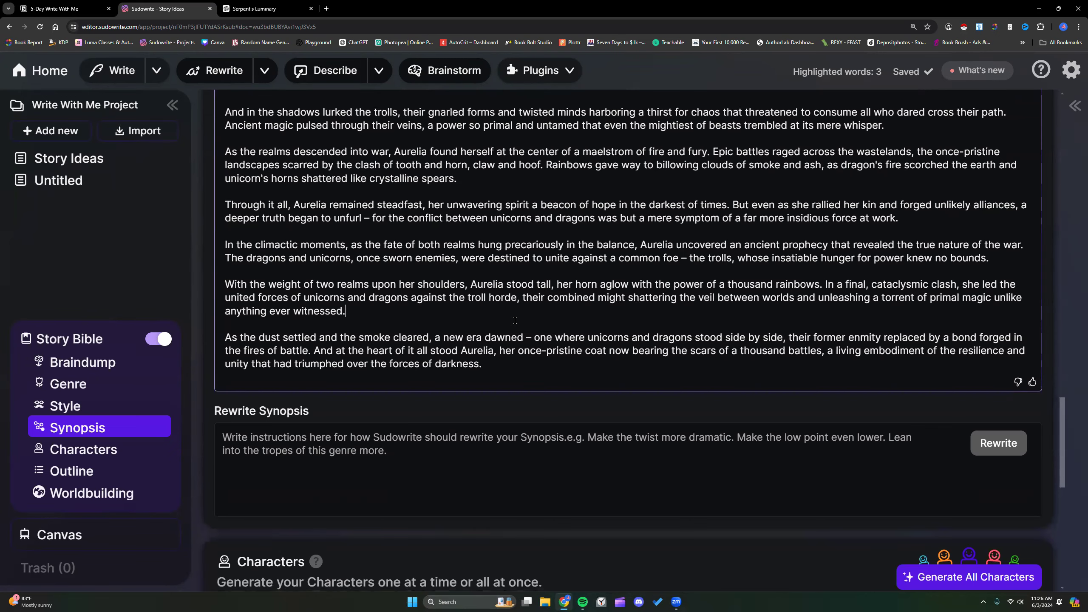
Copy the entire generated Synopsis from the Story Bible
{"action": "scroll", "coordinate": [515, 321], "scroll_direction": "up", "scroll_amount": 7}
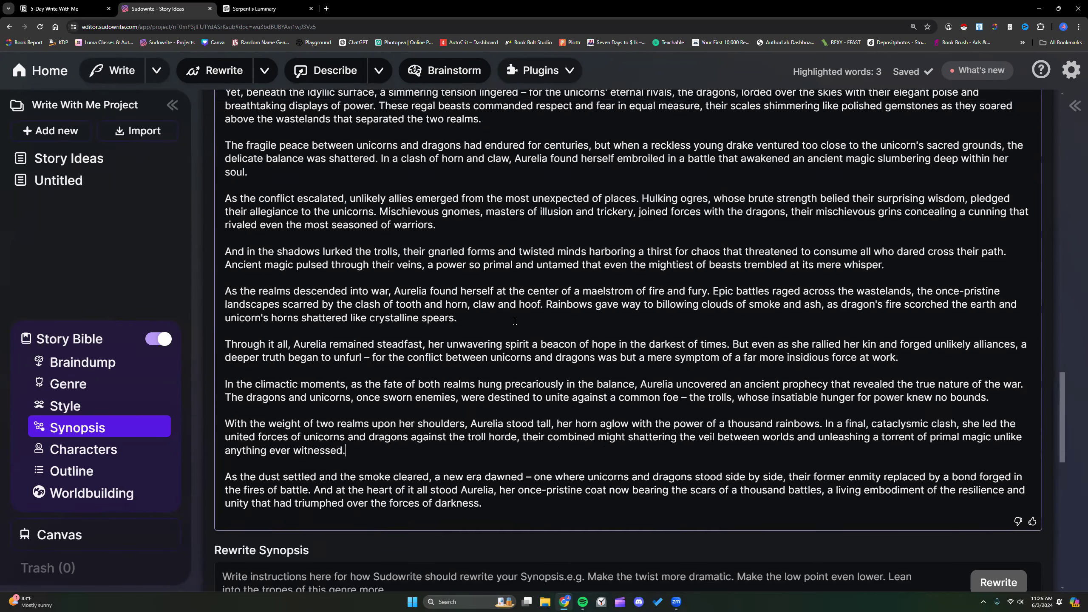
{"action": "scroll", "coordinate": [515, 321], "scroll_direction": "down", "scroll_amount": 2}
{"action": "scroll", "coordinate": [515, 321], "scroll_direction": "up", "scroll_amount": 2}
{"action": "left_click", "coordinate": [873, 164]}
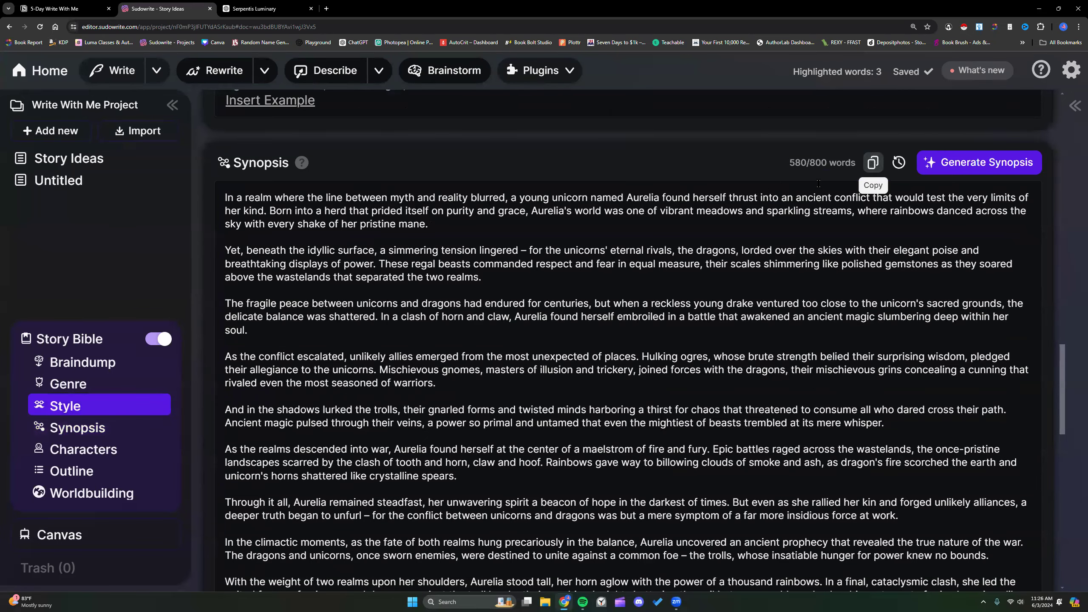
Open the "Quick Tools" document from Google Docs in a new browser tab and copy its share link
{"action": "left_click", "coordinate": [326, 8]}
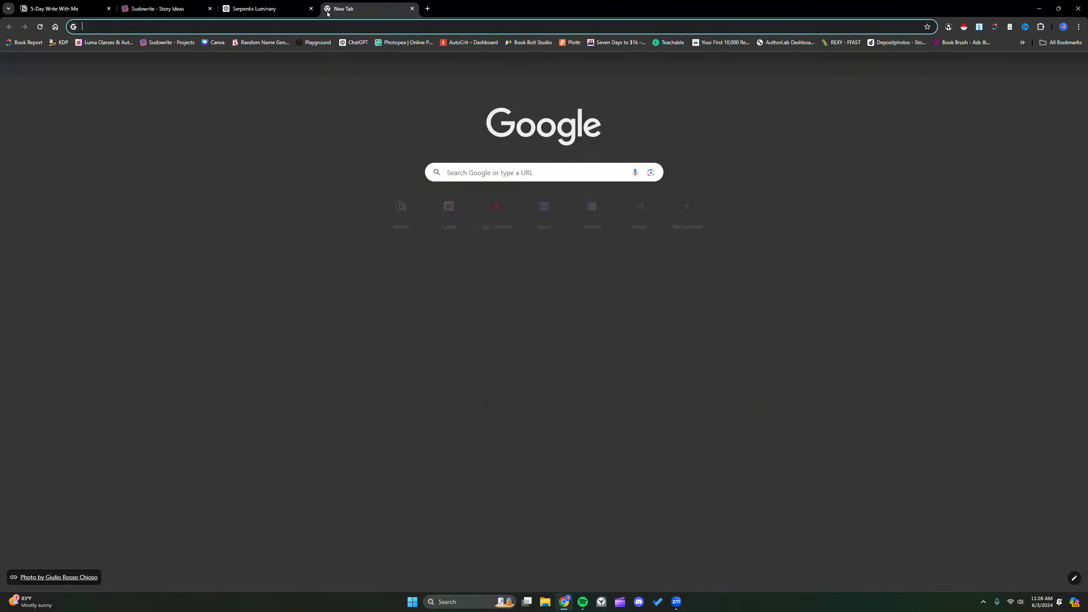
{"action": "left_click", "coordinate": [548, 208]}
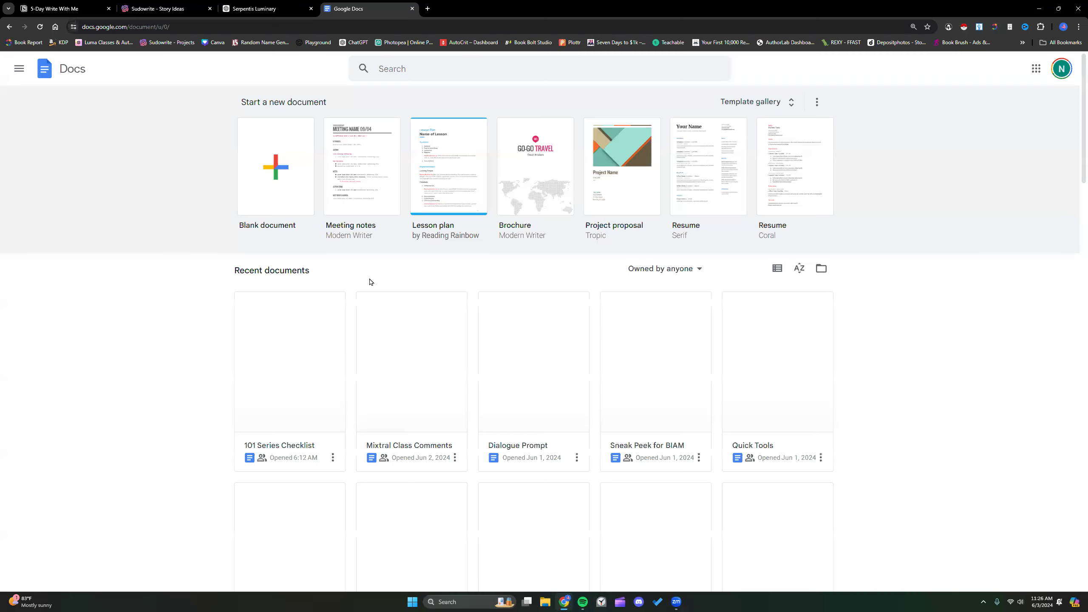
{"action": "left_click", "coordinate": [775, 415]}
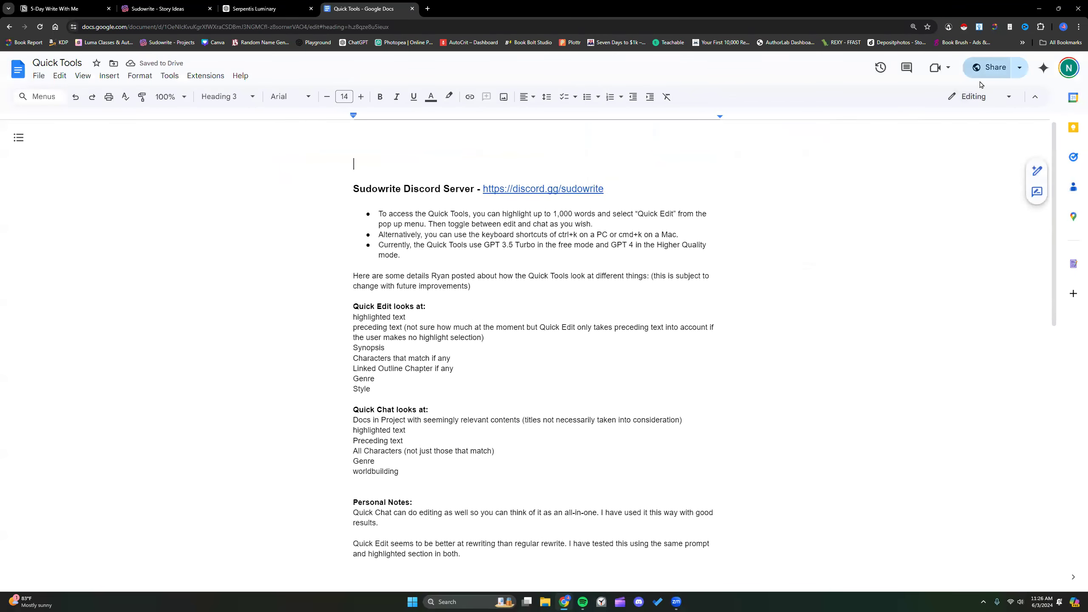
{"action": "left_click", "coordinate": [984, 69]}
{"action": "left_click", "coordinate": [463, 425]}
{"action": "left_click", "coordinate": [640, 426]}
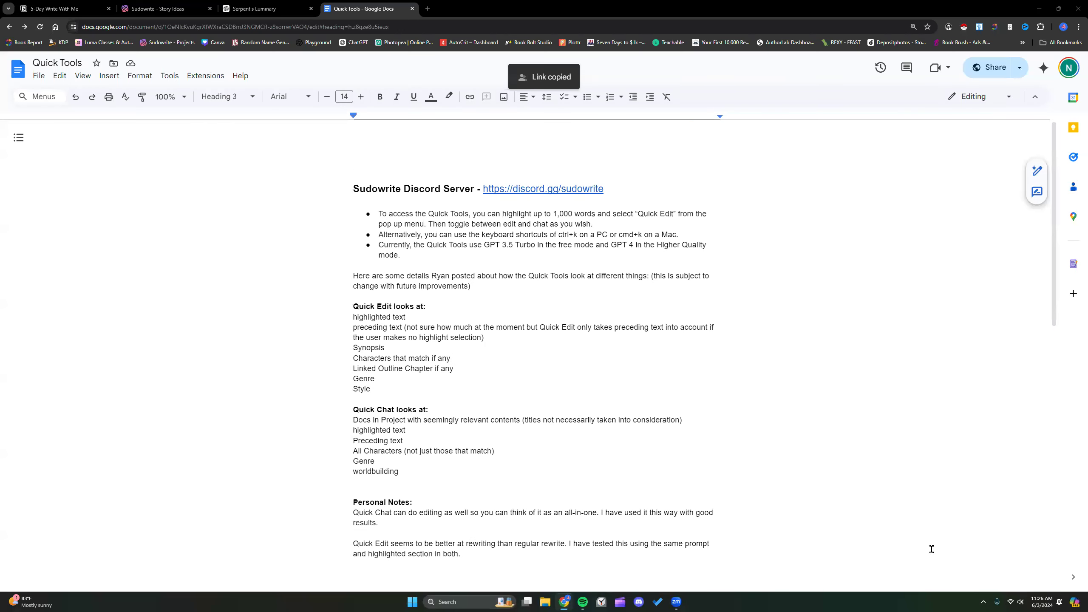
Examine which Story Bible sections Quick Edit and Quick Chat each look at in the Quick Tools document
{"action": "scroll", "coordinate": [546, 345], "scroll_direction": "down", "scroll_amount": 3}
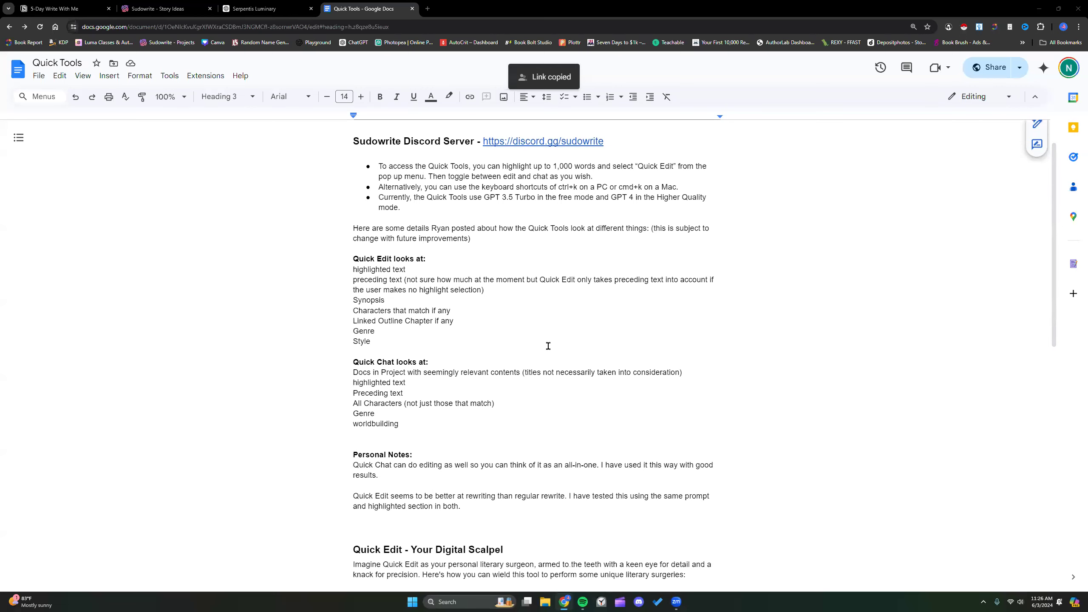
{"action": "left_click_drag", "start_coordinate": [354, 190], "coordinate": [386, 263]}
{"action": "left_click", "coordinate": [385, 263]}
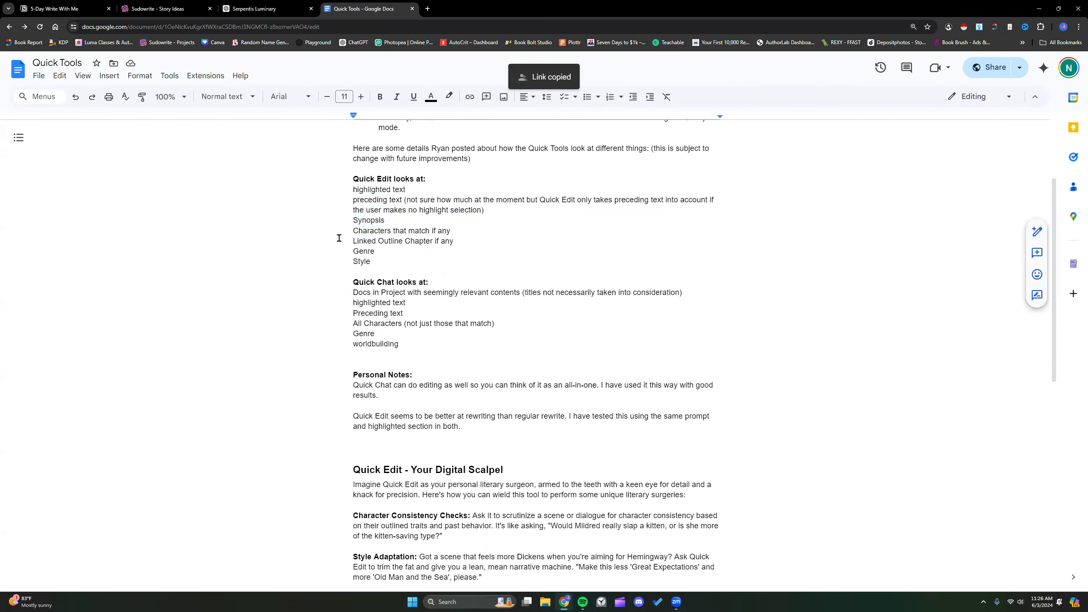
{"action": "left_click_drag", "start_coordinate": [350, 219], "coordinate": [396, 219]}
{"action": "left_click", "coordinate": [378, 281]}
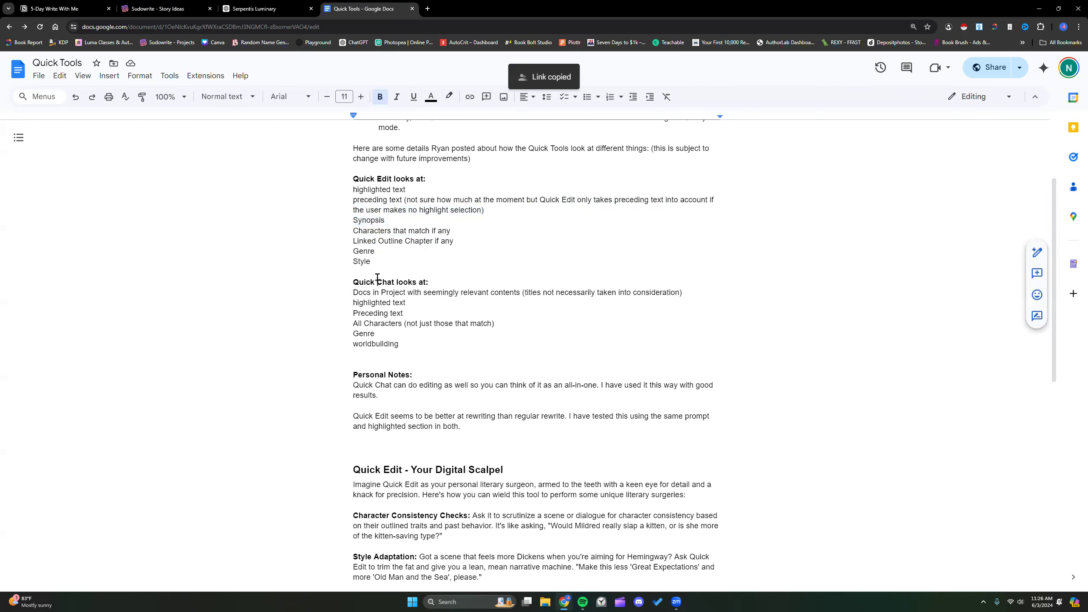
{"action": "scroll", "coordinate": [352, 284], "scroll_direction": "down", "scroll_amount": 1}
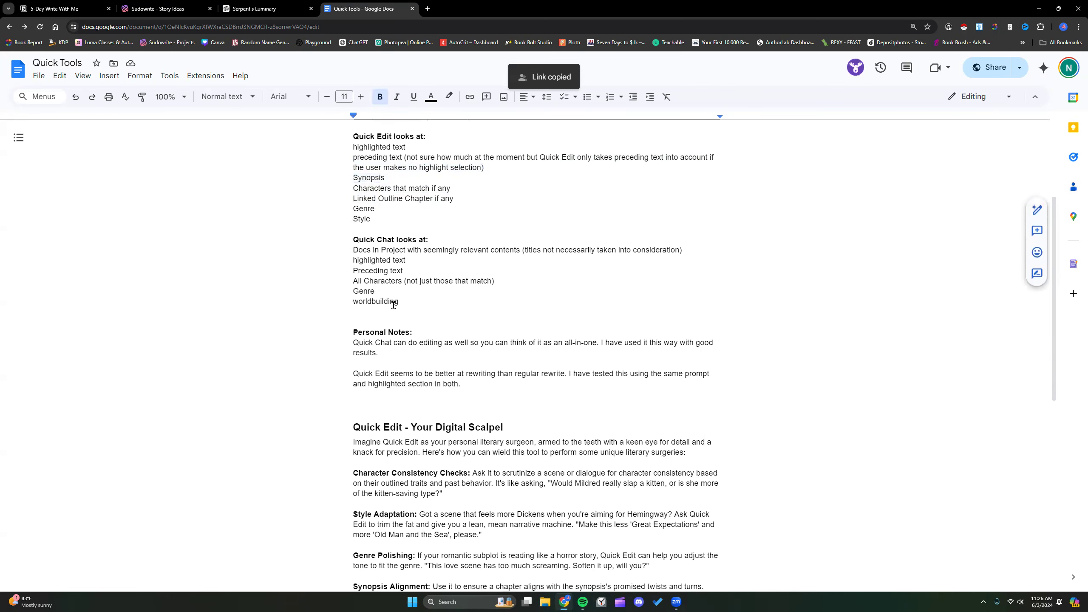
{"action": "left_click_drag", "start_coordinate": [398, 302], "coordinate": [356, 251]}
{"action": "left_click", "coordinate": [393, 284]}
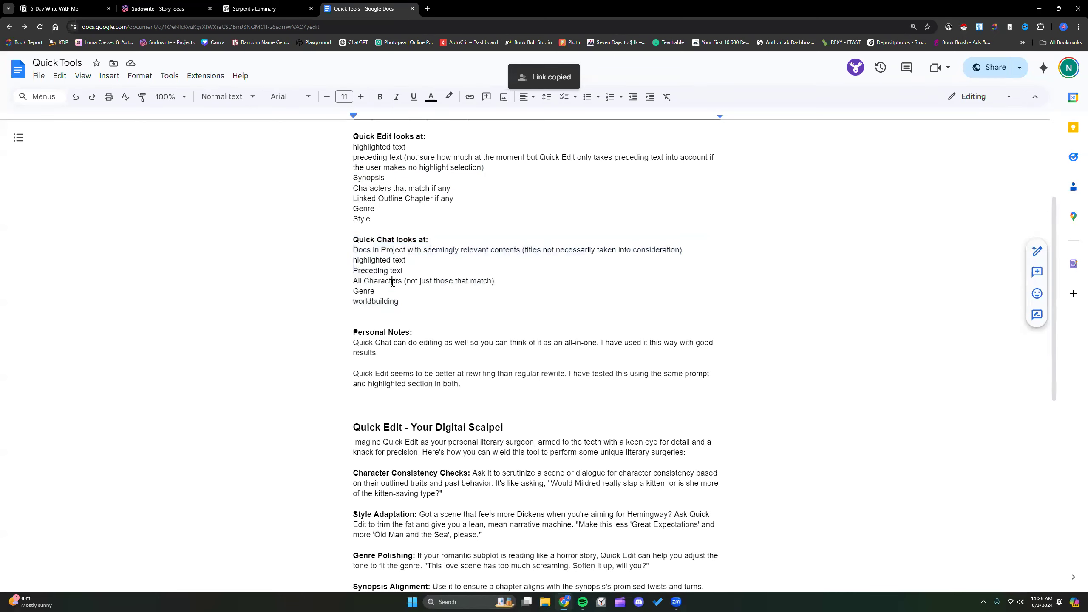
{"action": "scroll", "coordinate": [409, 321], "scroll_direction": "down", "scroll_amount": 1}
{"action": "scroll", "coordinate": [410, 322], "scroll_direction": "up", "scroll_amount": 4}
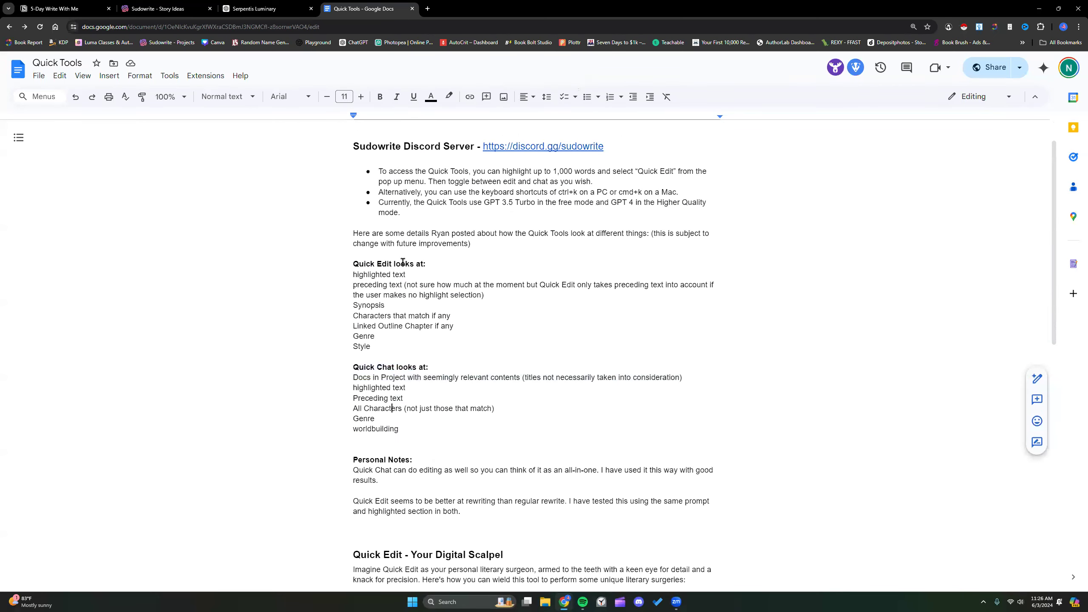
Return to Sudowrite, paste the copied Synopsis into the Untitled document, and look over the text to its end
{"action": "left_click", "coordinate": [159, 8]}
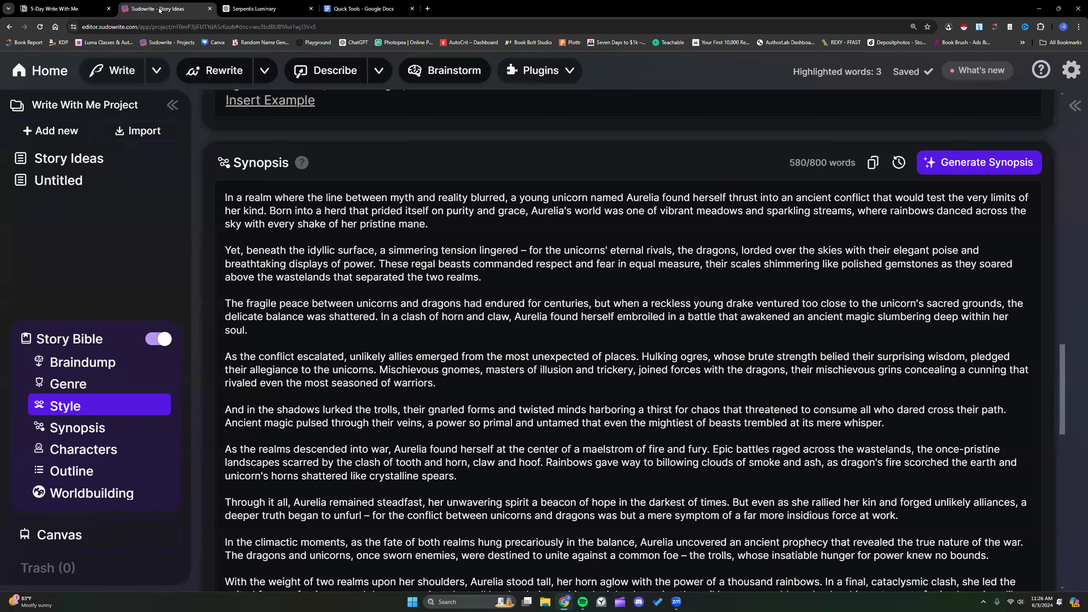
{"action": "left_click", "coordinate": [68, 180]}
{"action": "right_click", "coordinate": [291, 187]}
{"action": "left_click", "coordinate": [328, 291]}
{"action": "scroll", "coordinate": [393, 278], "scroll_direction": "down", "scroll_amount": 1}
{"action": "scroll", "coordinate": [393, 279], "scroll_direction": "down", "scroll_amount": 7}
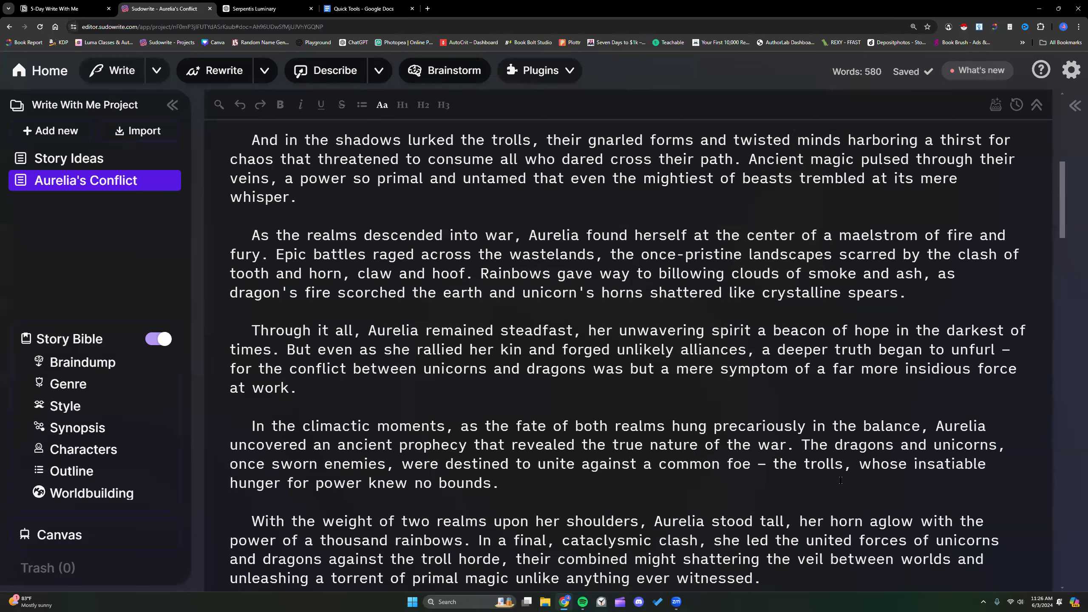
{"action": "scroll", "coordinate": [840, 480], "scroll_direction": "down", "scroll_amount": 7}
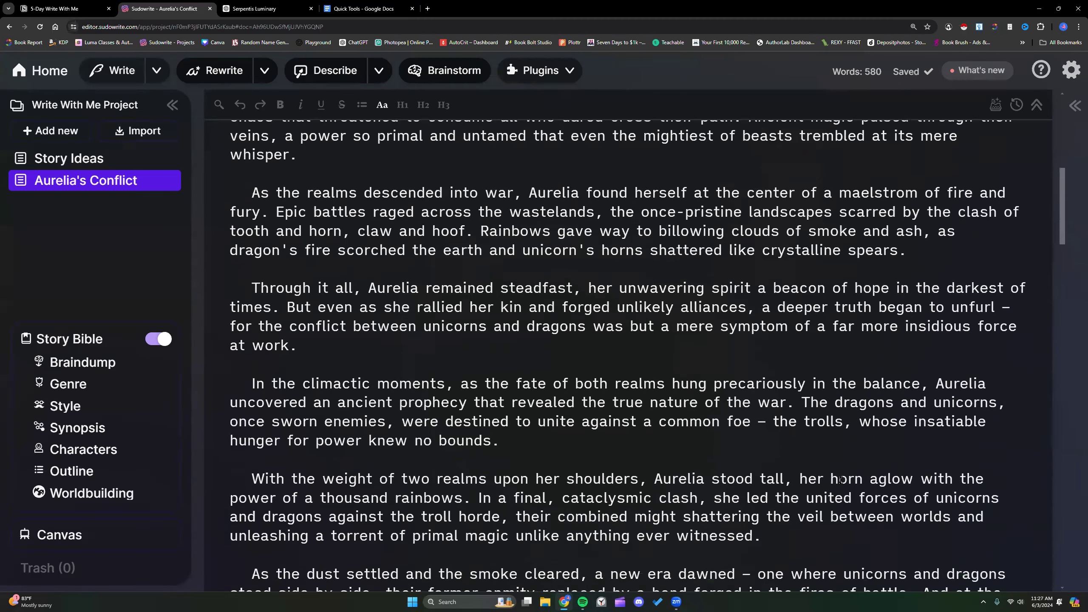
{"action": "scroll", "coordinate": [840, 471], "scroll_direction": "down", "scroll_amount": 2}
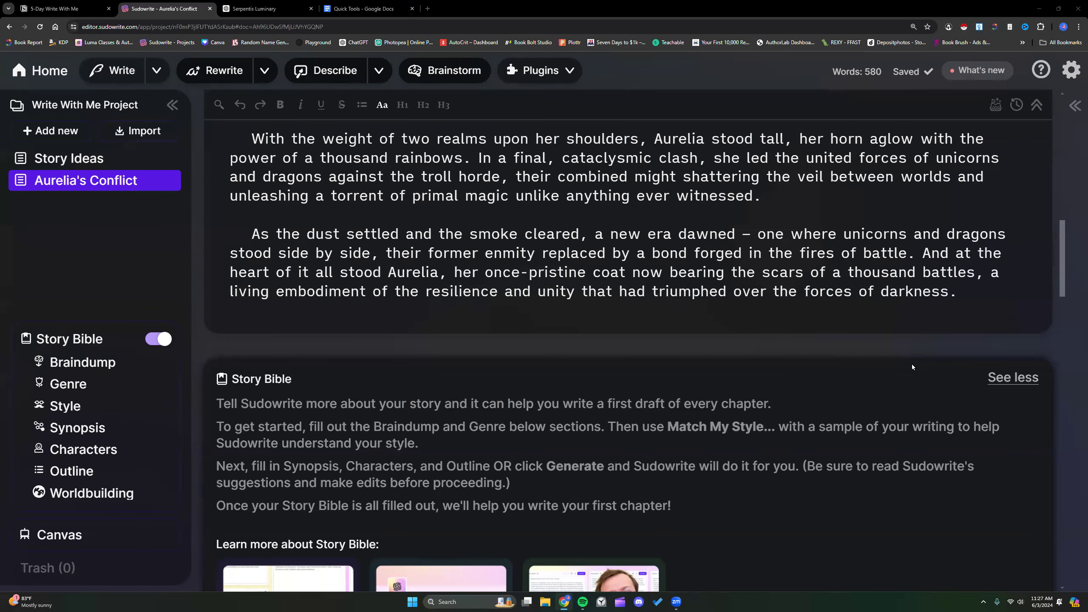
{"action": "left_click", "coordinate": [983, 294]}
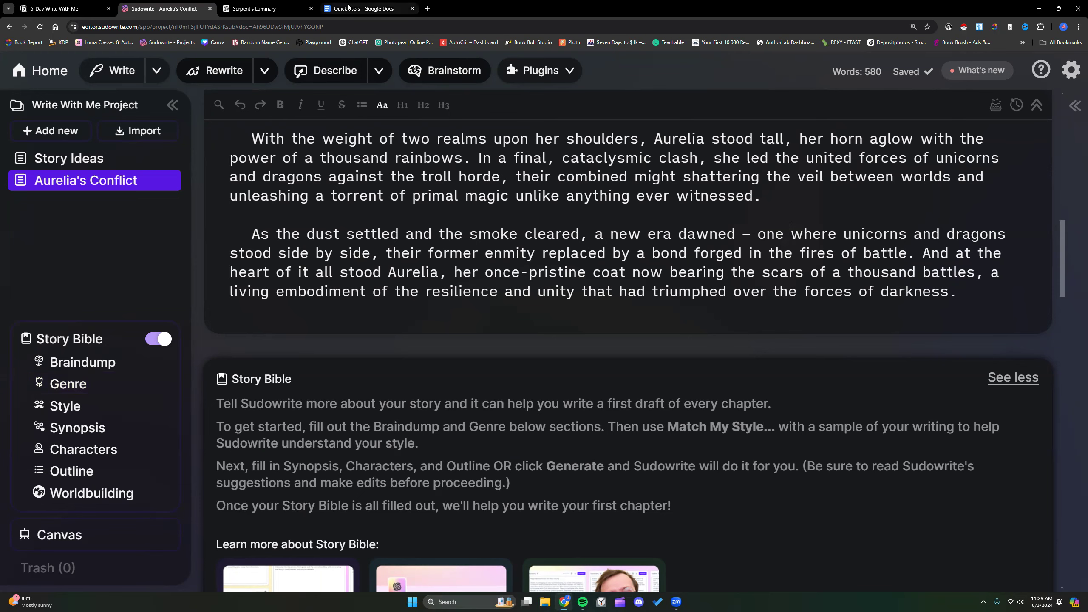
Switch to Notion and open the "Miscellaneous Phrases" page inside the Sudowrite Guide
{"action": "left_click", "coordinate": [64, 8]}
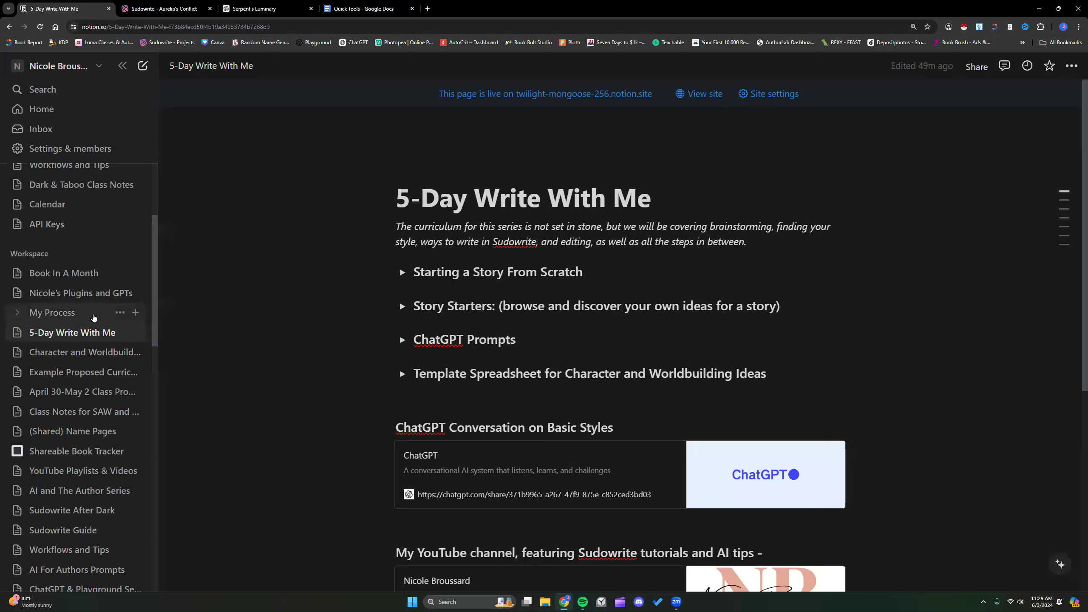
{"action": "scroll", "coordinate": [94, 317], "scroll_direction": "down", "scroll_amount": 13}
{"action": "scroll", "coordinate": [93, 317], "scroll_direction": "down", "scroll_amount": 6}
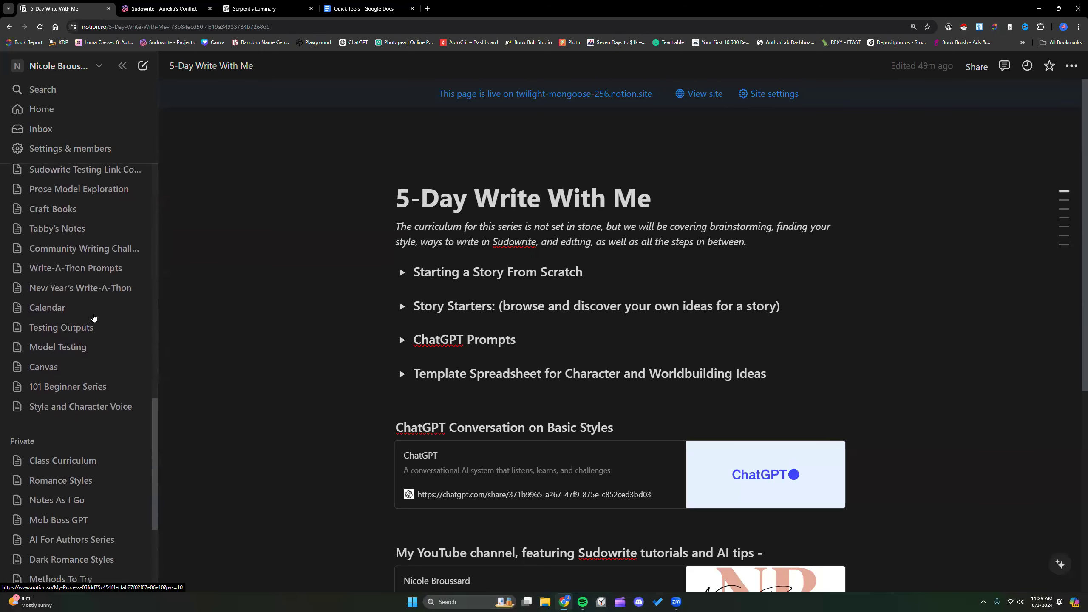
{"action": "scroll", "coordinate": [94, 317], "scroll_direction": "up", "scroll_amount": 11}
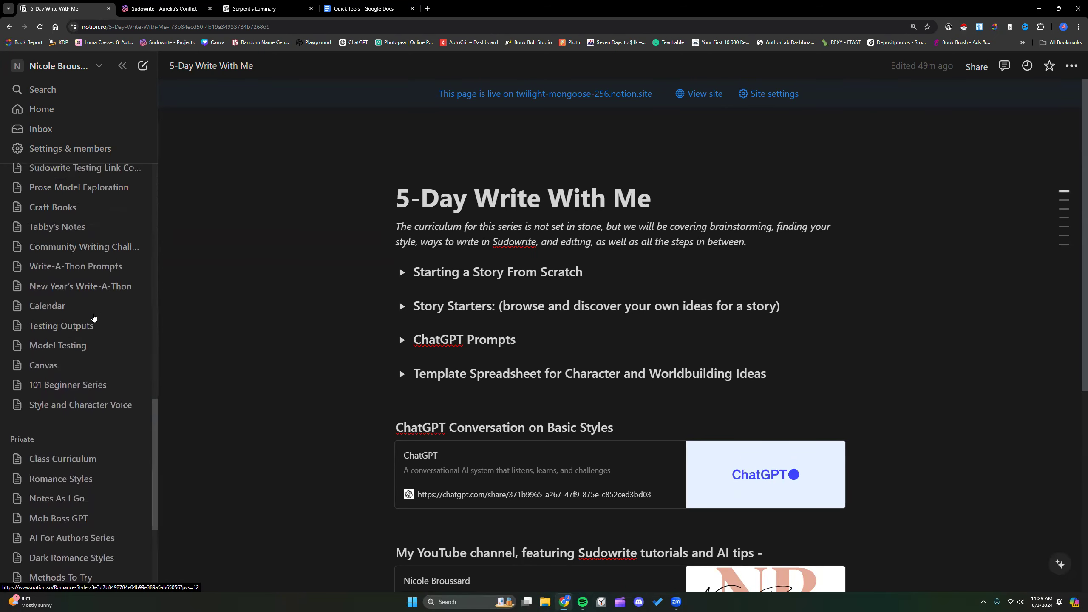
{"action": "left_click", "coordinate": [76, 286]}
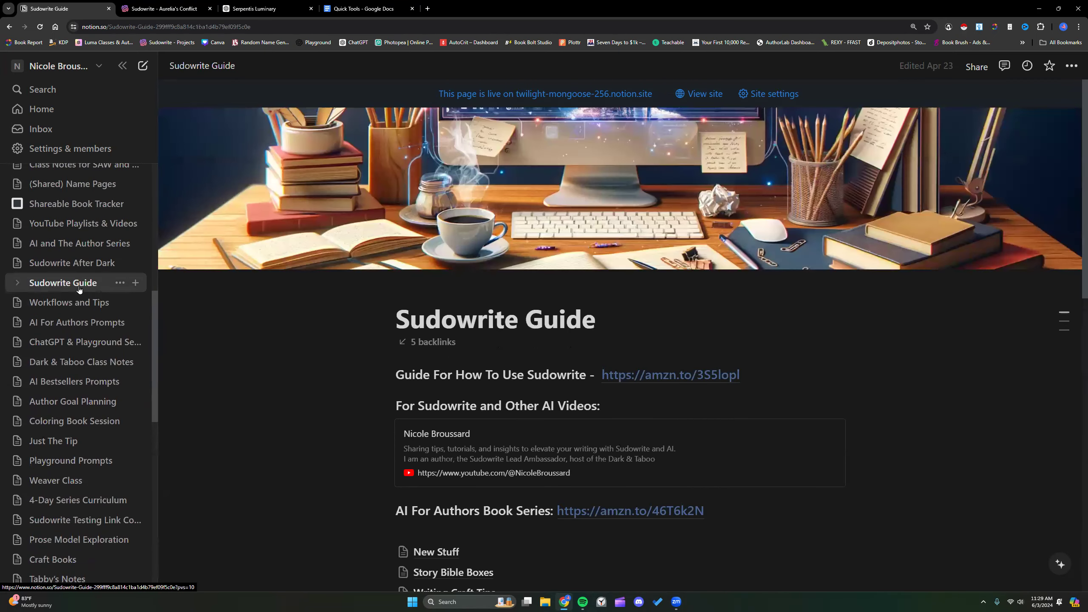
{"action": "scroll", "coordinate": [420, 413], "scroll_direction": "down", "scroll_amount": 5}
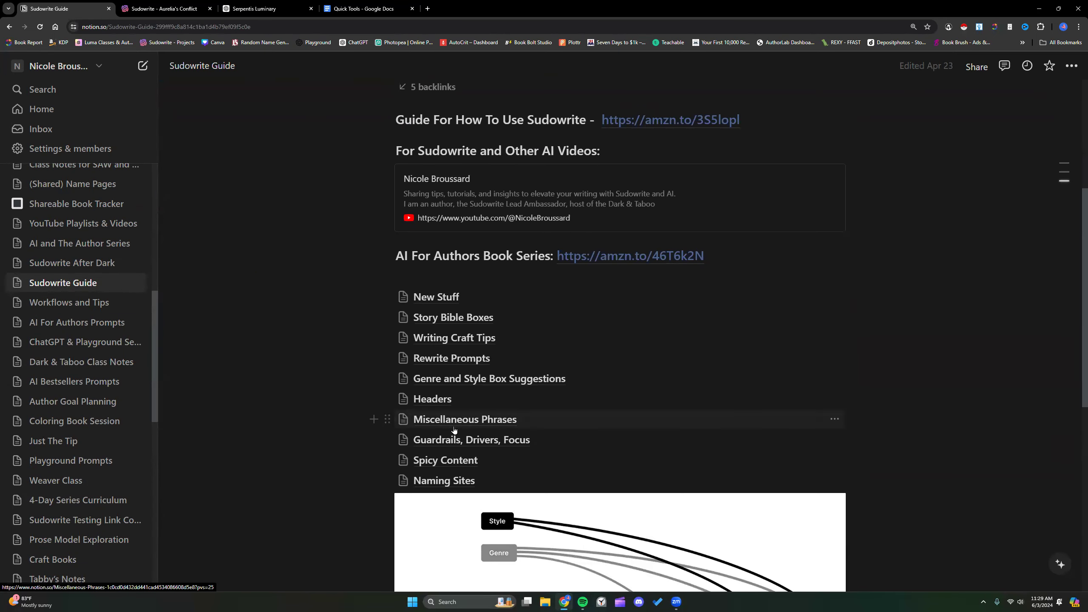
{"action": "left_click", "coordinate": [421, 417]}
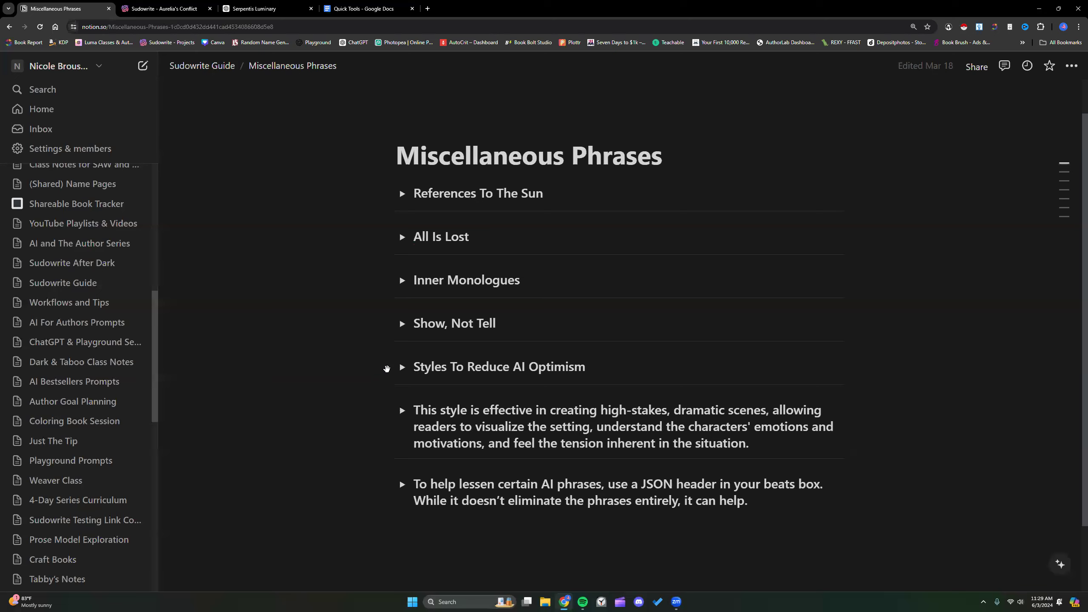
Expand "Styles To Reduce AI Optimism" and read through its suggested style box phrases
{"action": "left_click", "coordinate": [402, 367]}
{"action": "scroll", "coordinate": [346, 352], "scroll_direction": "down", "scroll_amount": 5}
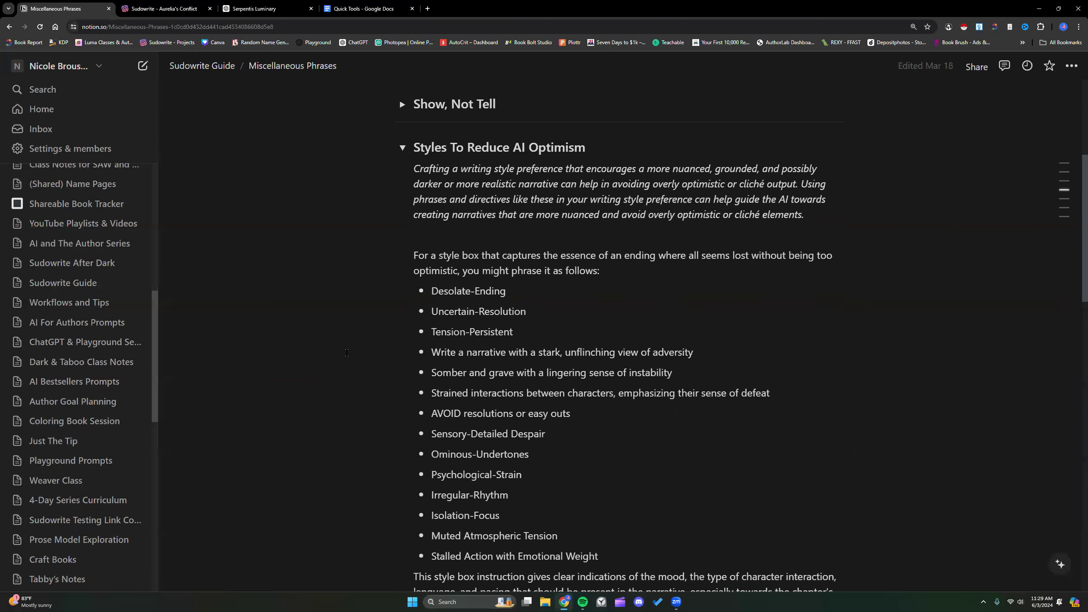
{"action": "scroll", "coordinate": [334, 257], "scroll_direction": "up", "scroll_amount": 2}
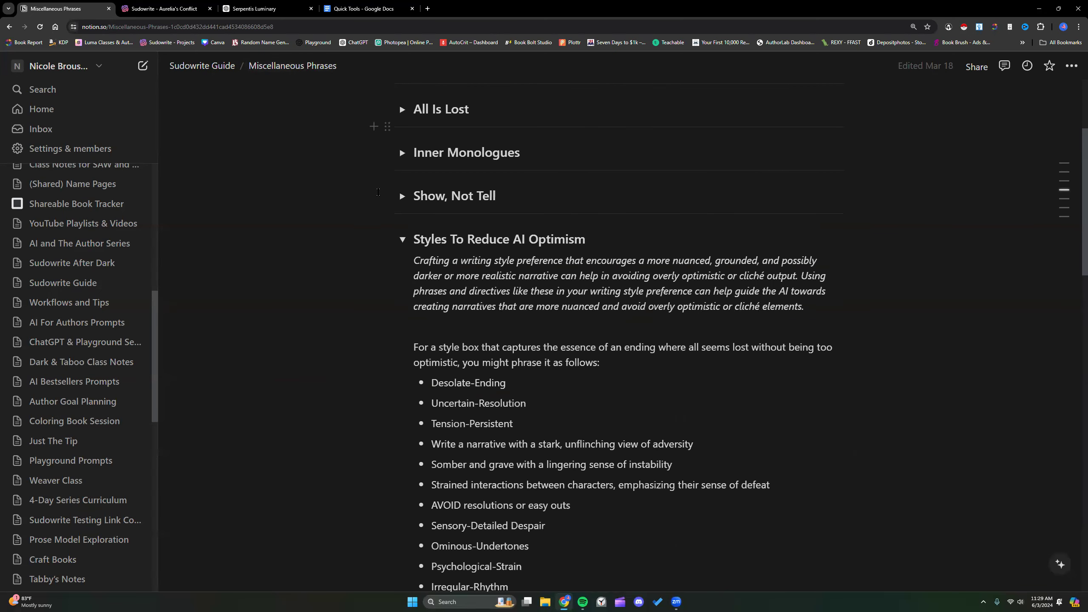
{"action": "scroll", "coordinate": [459, 281], "scroll_direction": "down", "scroll_amount": 3}
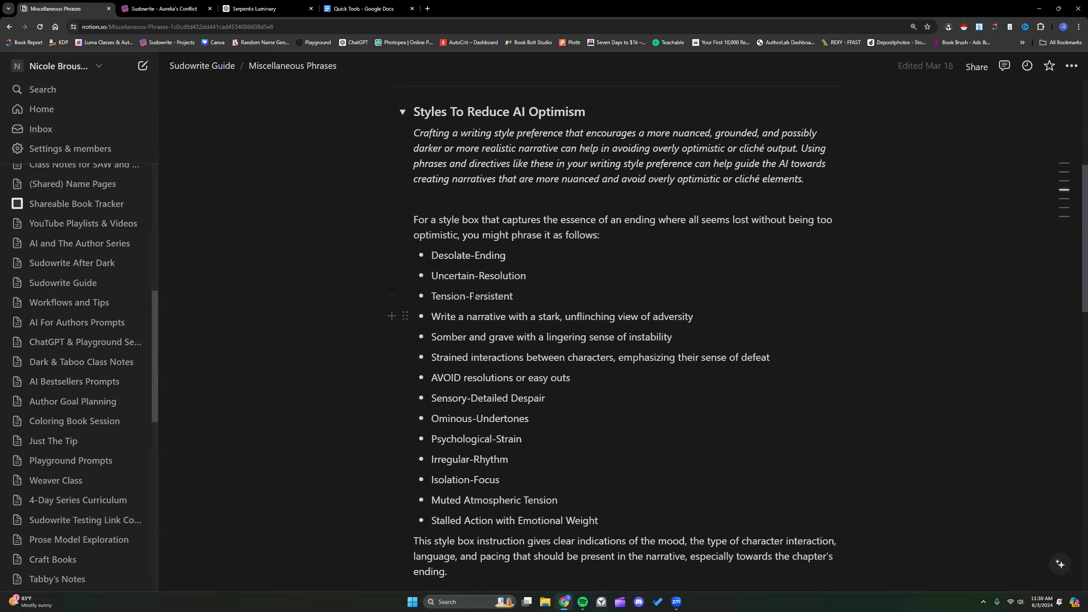
Collapse "Styles To Reduce AI Optimism" and copy the published web link of the parent Sudowrite Guide page
{"action": "scroll", "coordinate": [507, 436], "scroll_direction": "up", "scroll_amount": 3}
{"action": "left_click", "coordinate": [402, 238]}
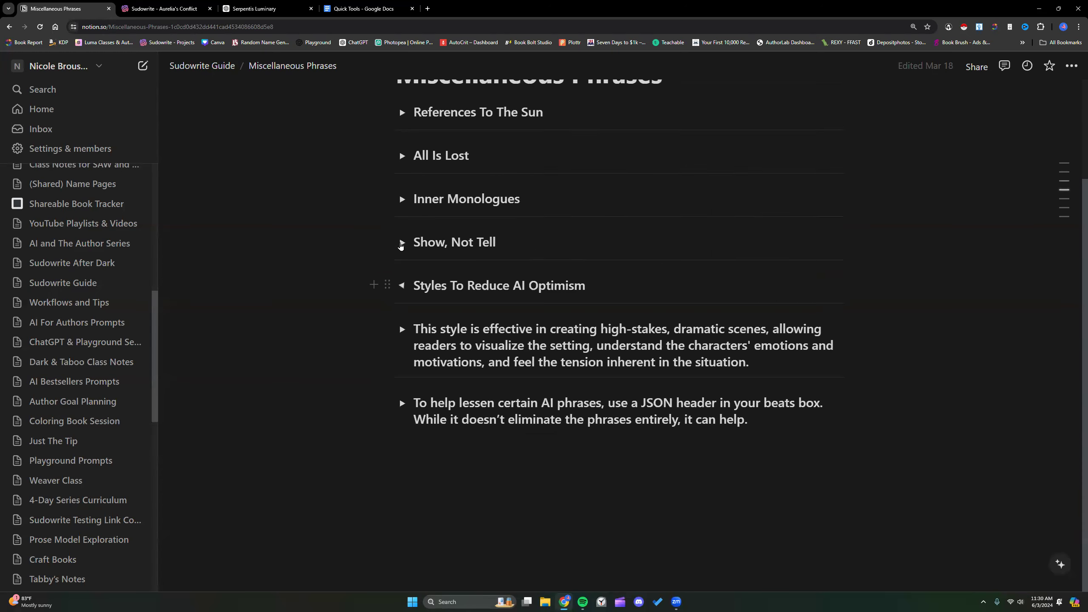
{"action": "left_click", "coordinate": [198, 65]}
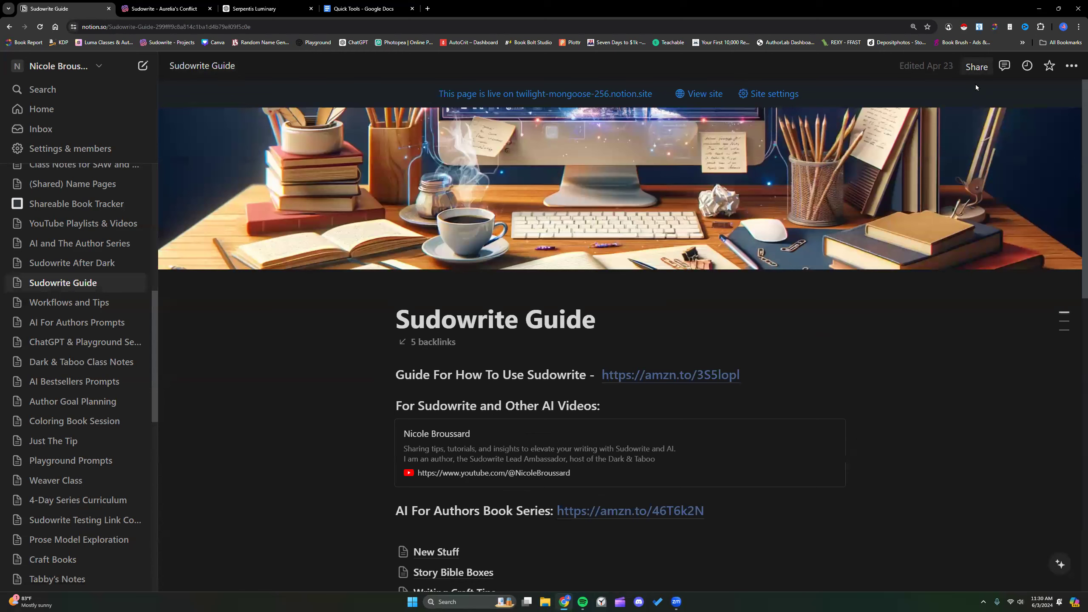
{"action": "left_click", "coordinate": [976, 67]}
{"action": "left_click", "coordinate": [828, 97]}
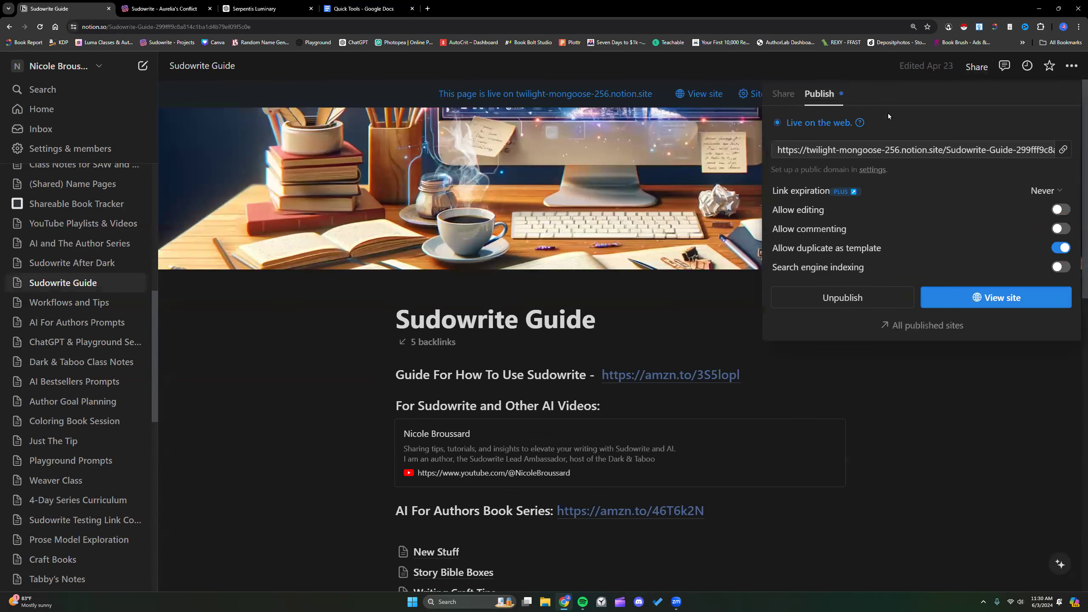
{"action": "left_click", "coordinate": [1063, 149]}
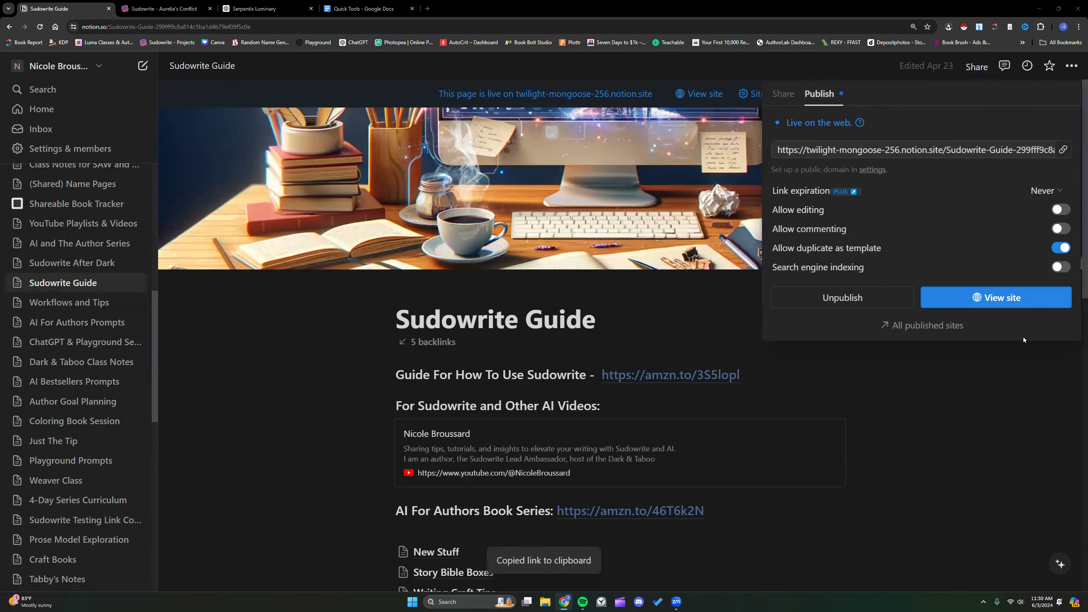
{"action": "left_click", "coordinate": [911, 454]}
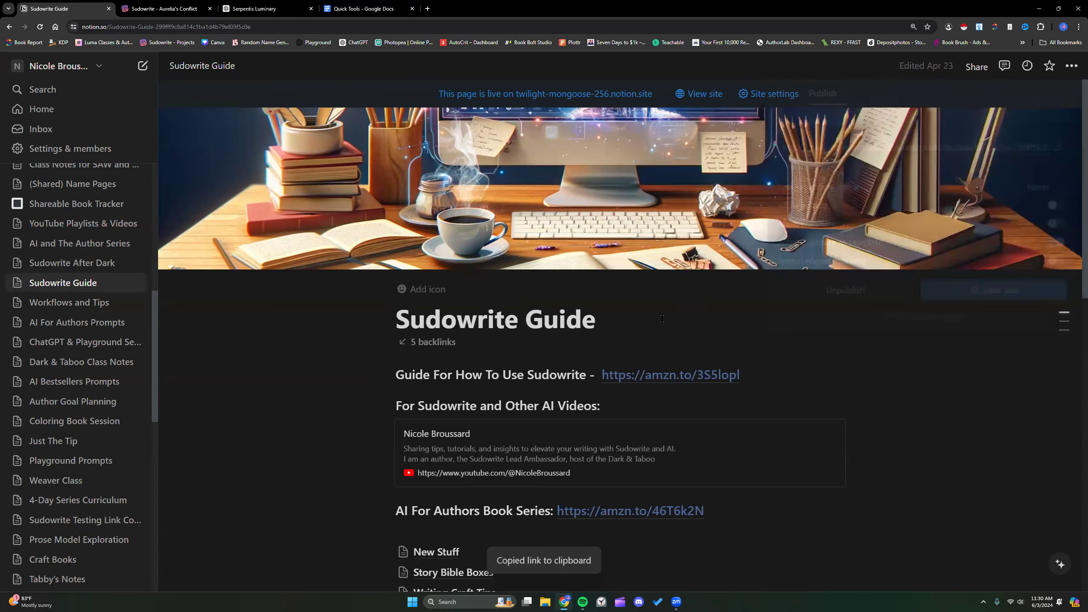
Open the "5-Day Write With Me" page in Notion, and return to Sudowrite to look over the Aurelia's Conflict document from end to start
{"action": "scroll", "coordinate": [87, 310], "scroll_direction": "up", "scroll_amount": 4}
{"action": "scroll", "coordinate": [87, 311], "scroll_direction": "up", "scroll_amount": 3}
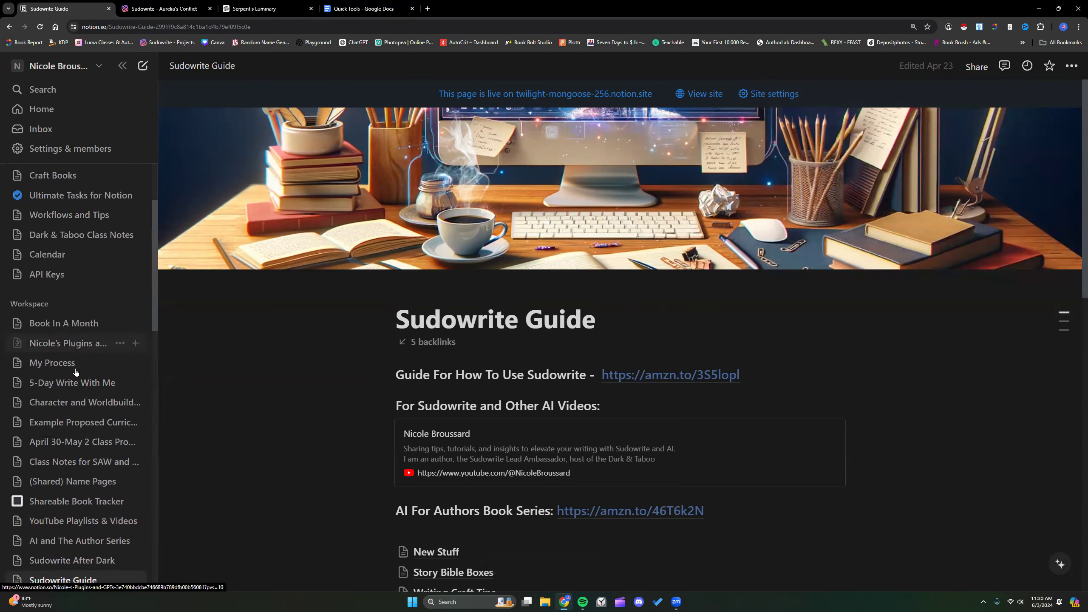
{"action": "left_click", "coordinate": [81, 382]}
{"action": "left_click", "coordinate": [171, 9]}
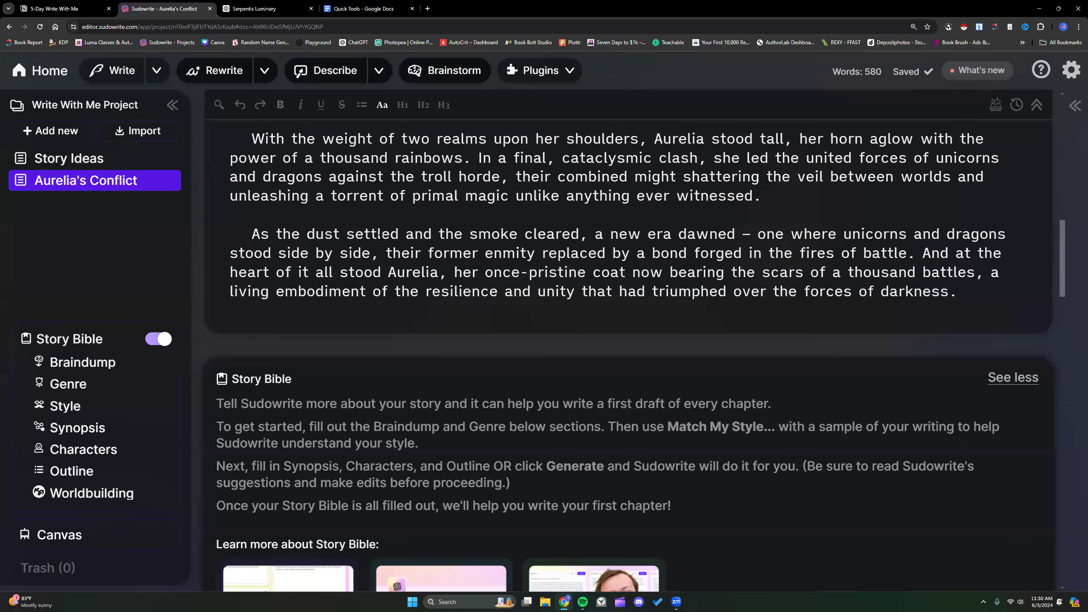
{"action": "scroll", "coordinate": [380, 241], "scroll_direction": "up", "scroll_amount": 5}
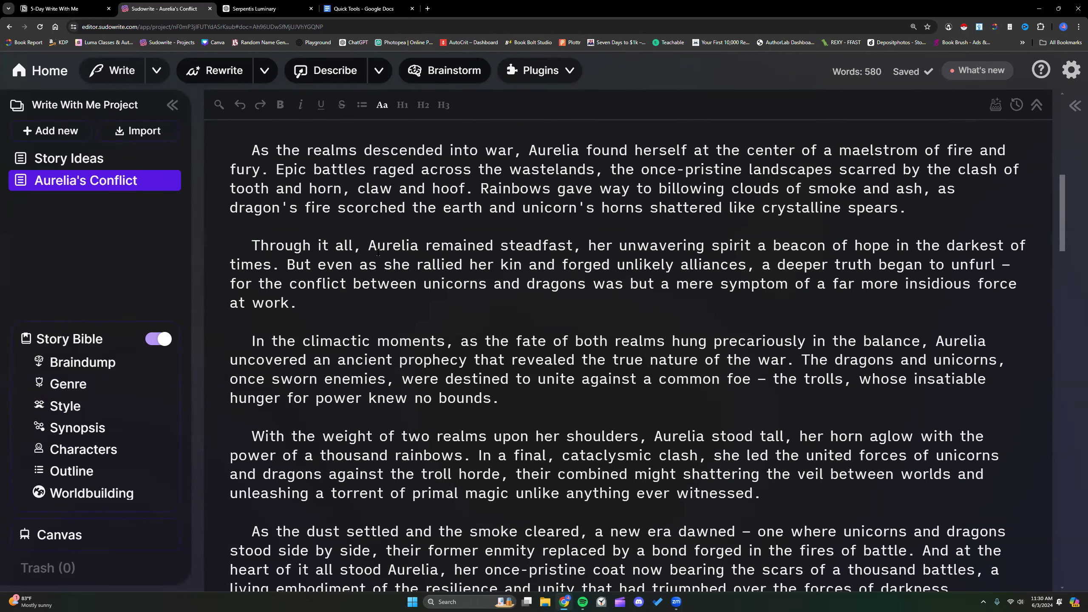
{"action": "scroll", "coordinate": [378, 252], "scroll_direction": "up", "scroll_amount": 10}
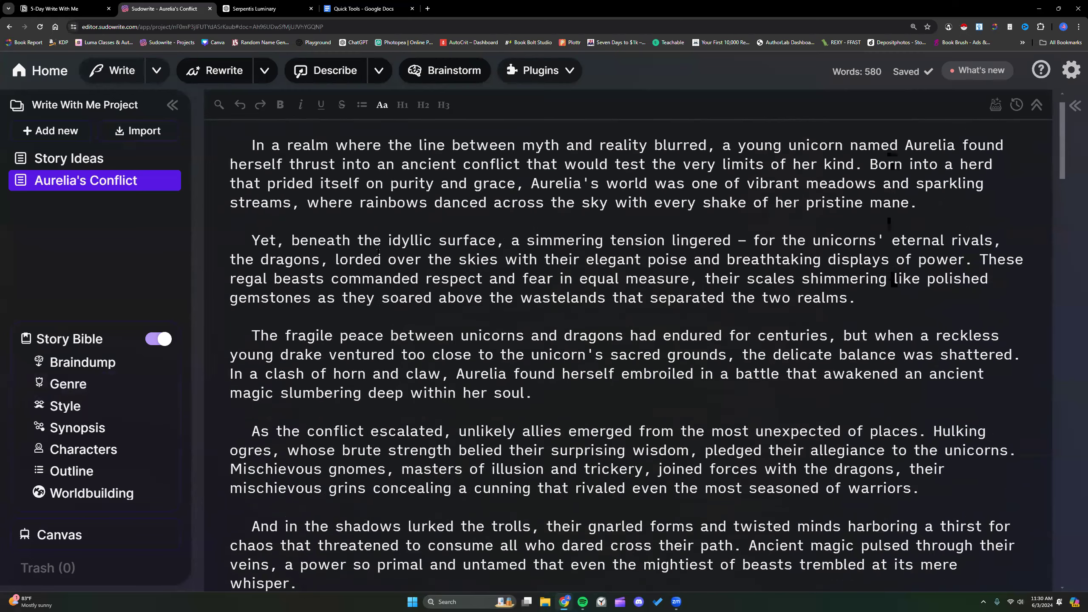
{"action": "scroll", "coordinate": [378, 252], "scroll_direction": "up", "scroll_amount": 1}
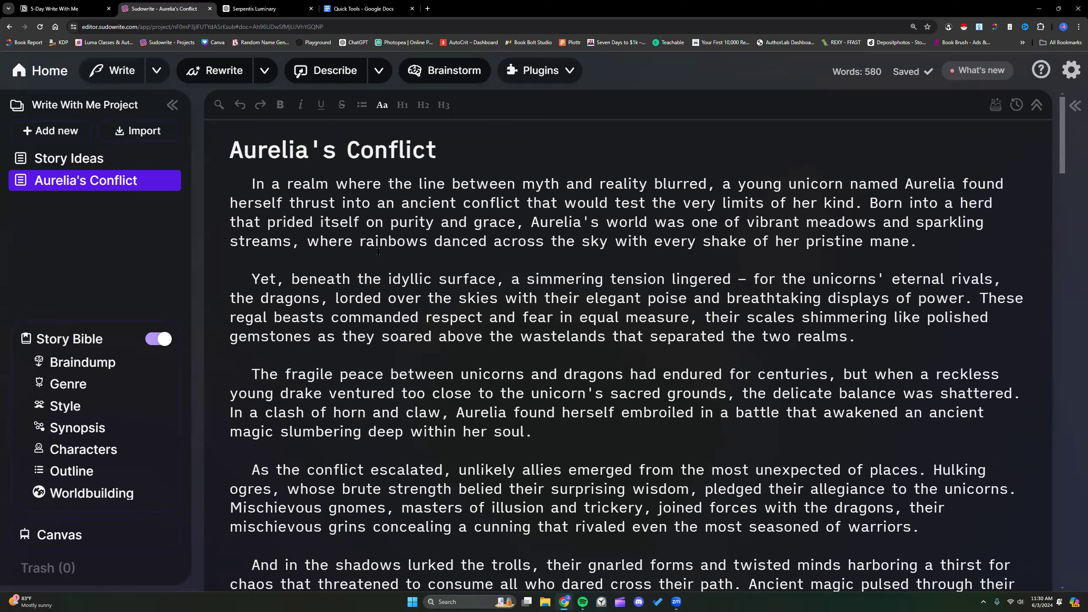
In the Story Bible's Braindump, change the description of the unicorns to "very rude"
{"action": "left_click", "coordinate": [111, 363]}
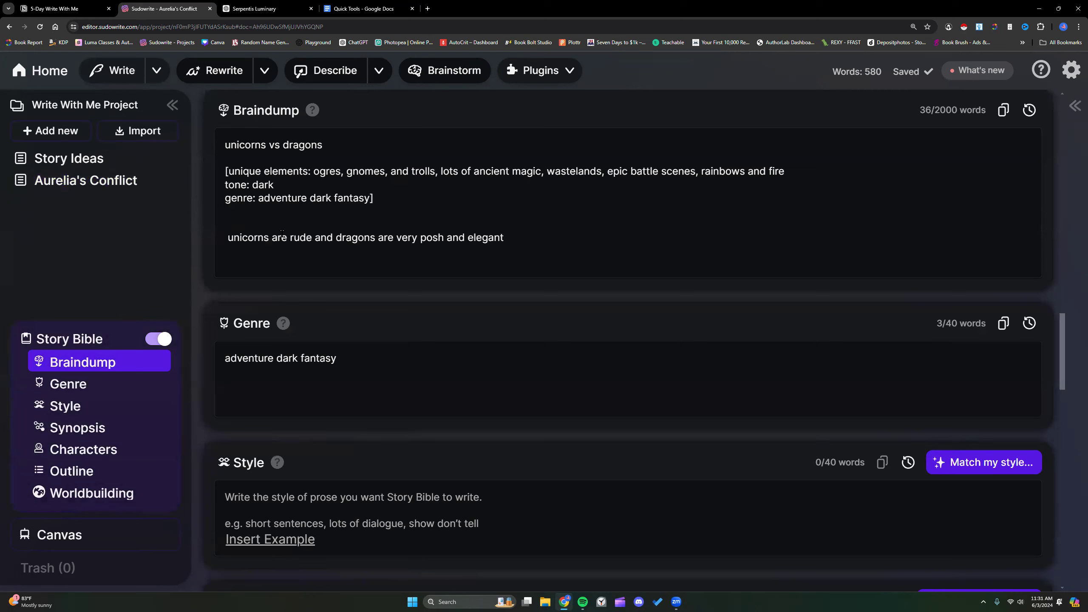
{"action": "left_click", "coordinate": [289, 236]}
{"action": "type", "text": "very rude "}
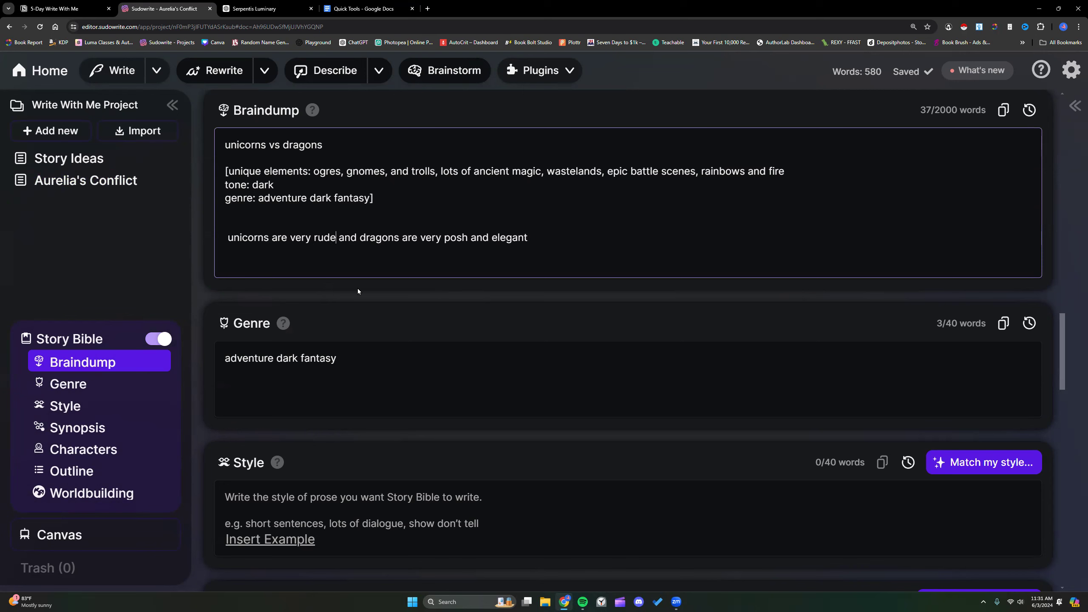
{"action": "type", "text": "and"}
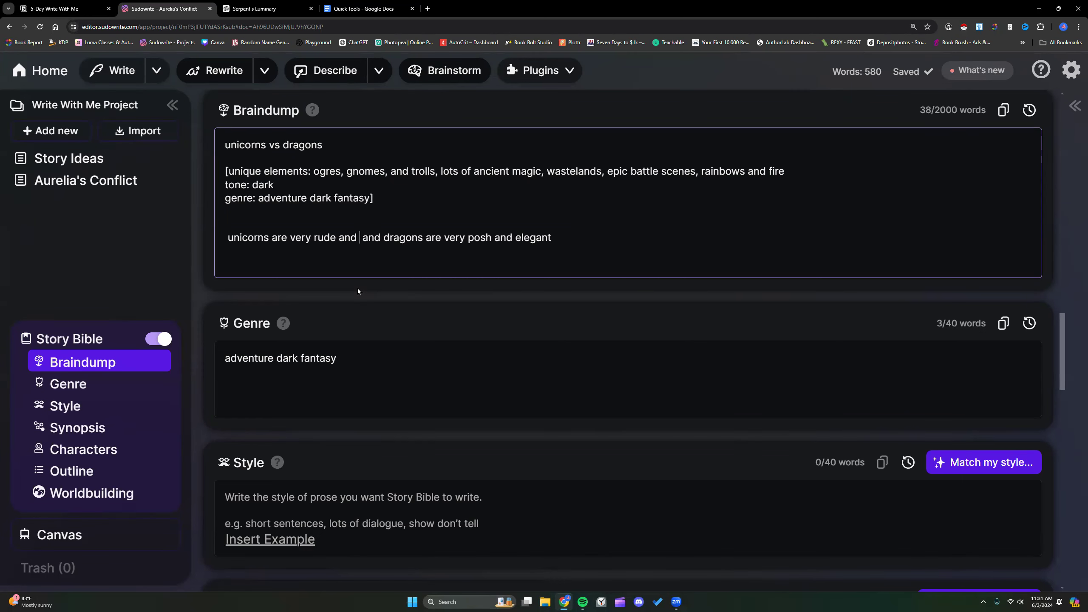
{"action": "type", "text": "sl"}
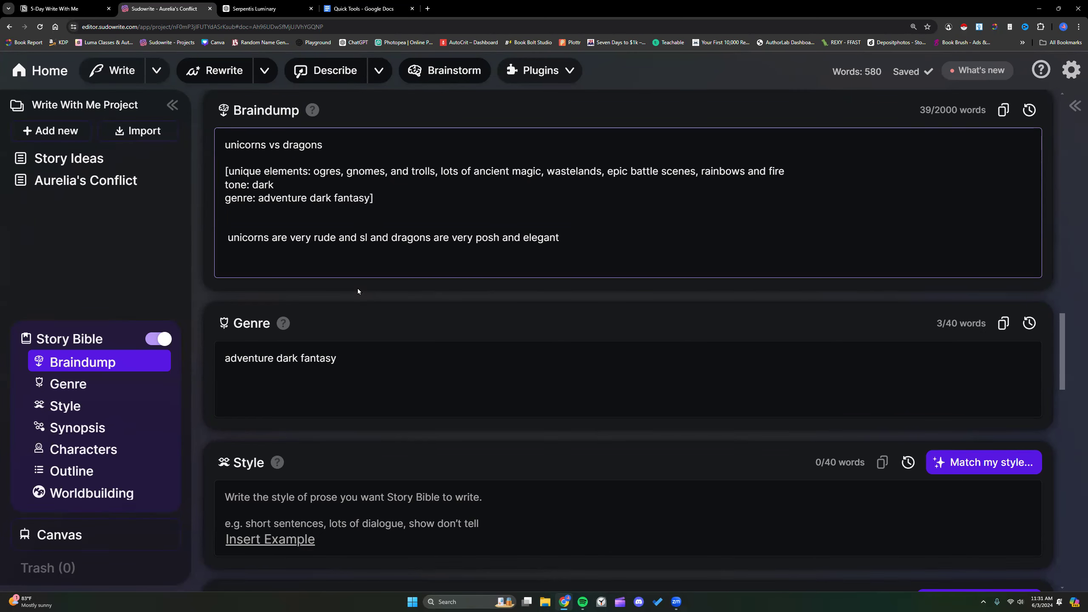
{"action": "type", "text": "ac"}
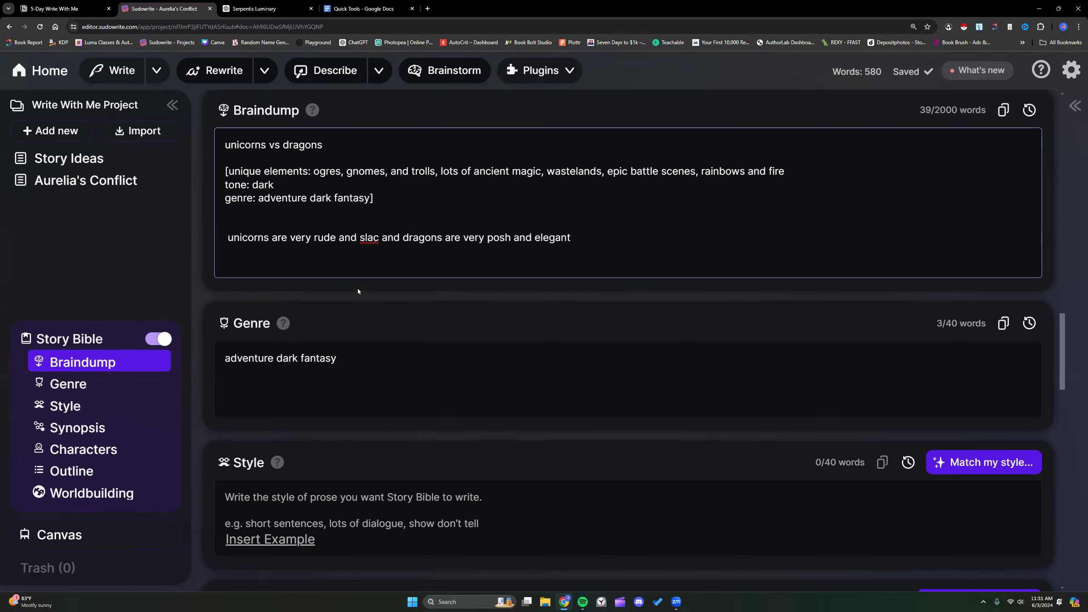
{"action": "key", "text": "BackSpace"}
{"action": "key", "text": "BackSpace"}
{"action": "key", "text": "BackSpace"}
{"action": "key", "text": "BackSpace"}
{"action": "key", "text": "BackSpace"}
{"action": "key", "text": "BackSpace"}
{"action": "key", "text": "BackSpace"}
{"action": "key", "text": "BackSpace"}
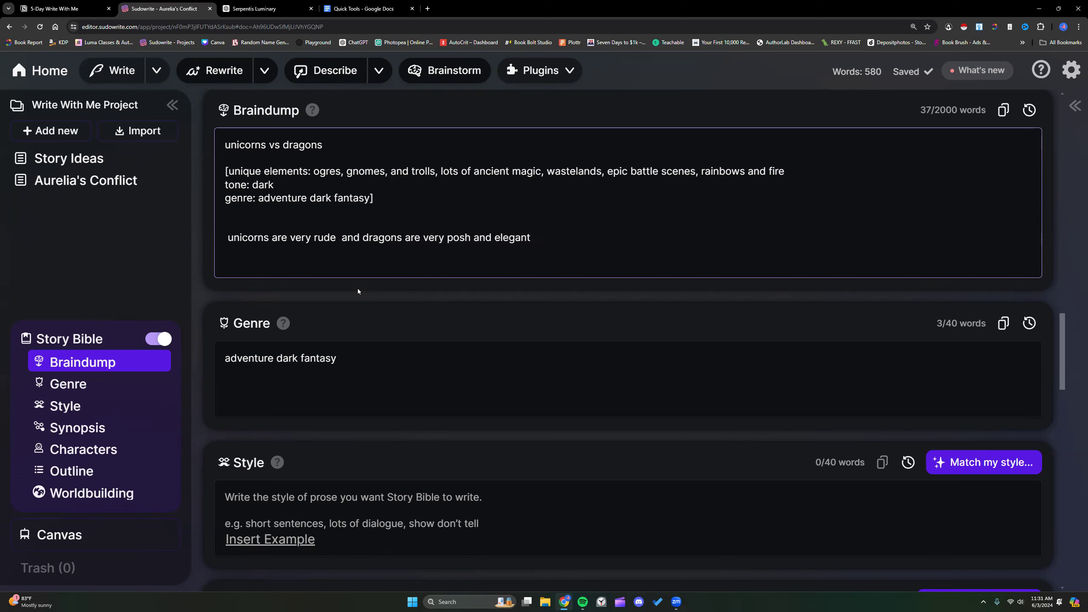
{"action": "key", "text": "BackSpace"}
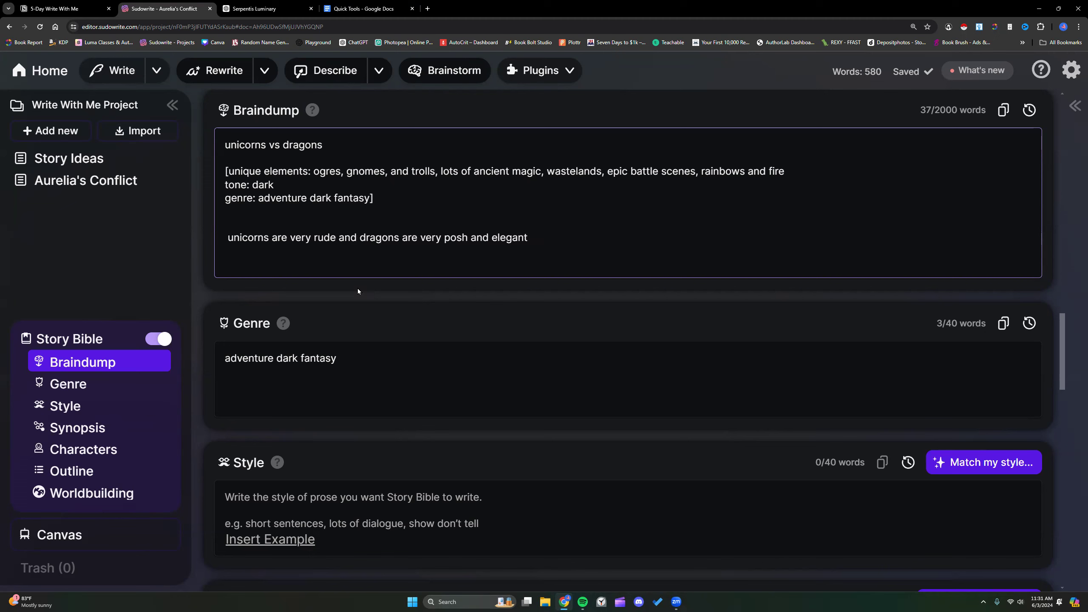
Add "stoners," after "very rude" in the Braindump and generate a new Synopsis from it
{"action": "type", "text": "stoners"}
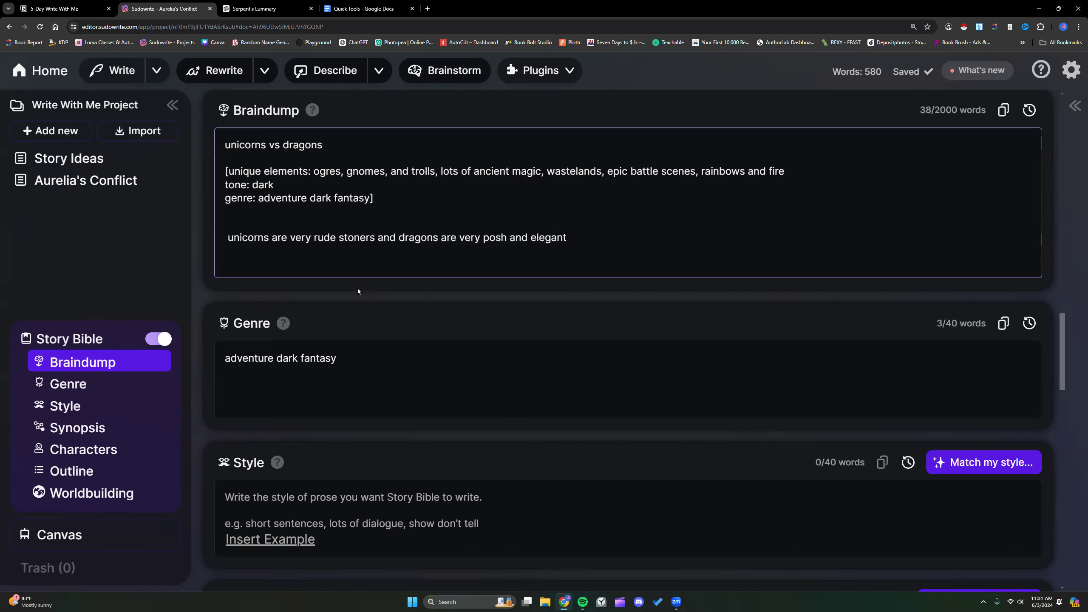
{"action": "type", "text": ","}
{"action": "scroll", "coordinate": [357, 291], "scroll_direction": "down", "scroll_amount": 8}
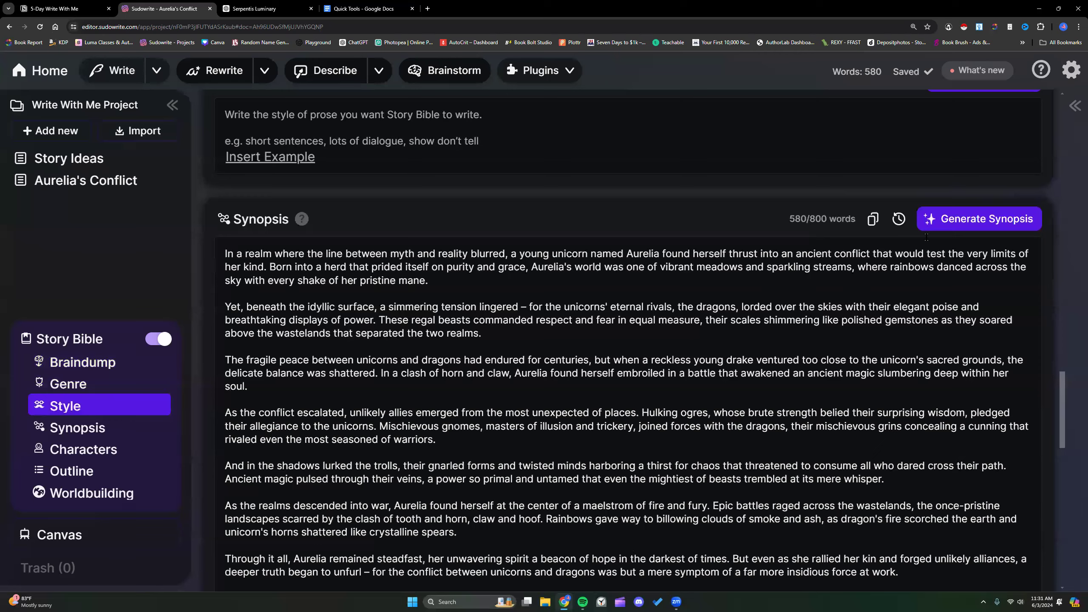
{"action": "left_click", "coordinate": [936, 227]}
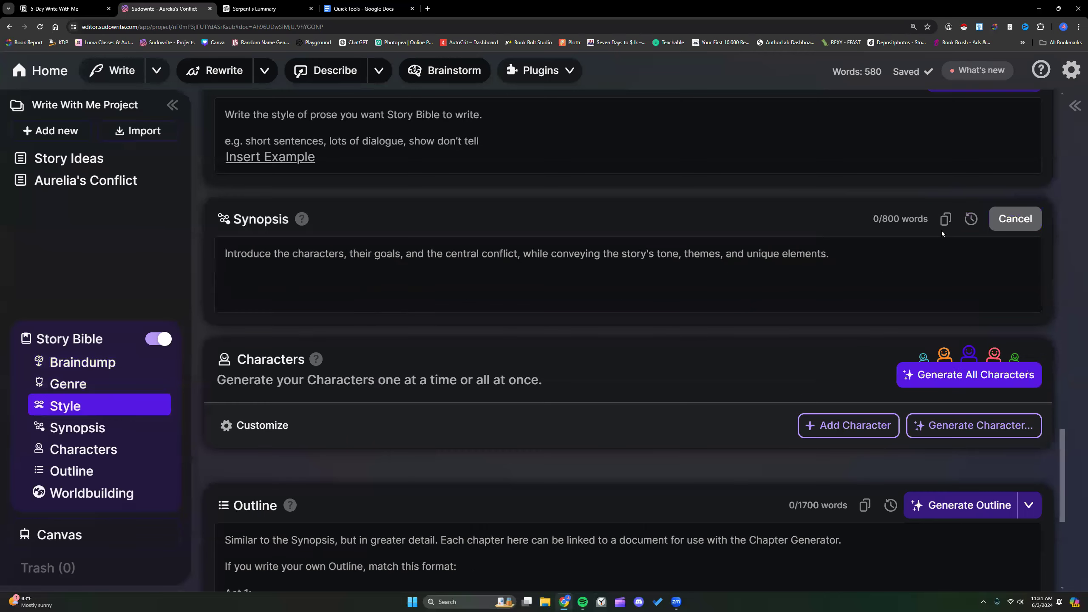
Read the new Synopsis against the Braindump, and go back to the Aurelia's Conflict text
{"action": "scroll", "coordinate": [575, 290], "scroll_direction": "up", "scroll_amount": 8}
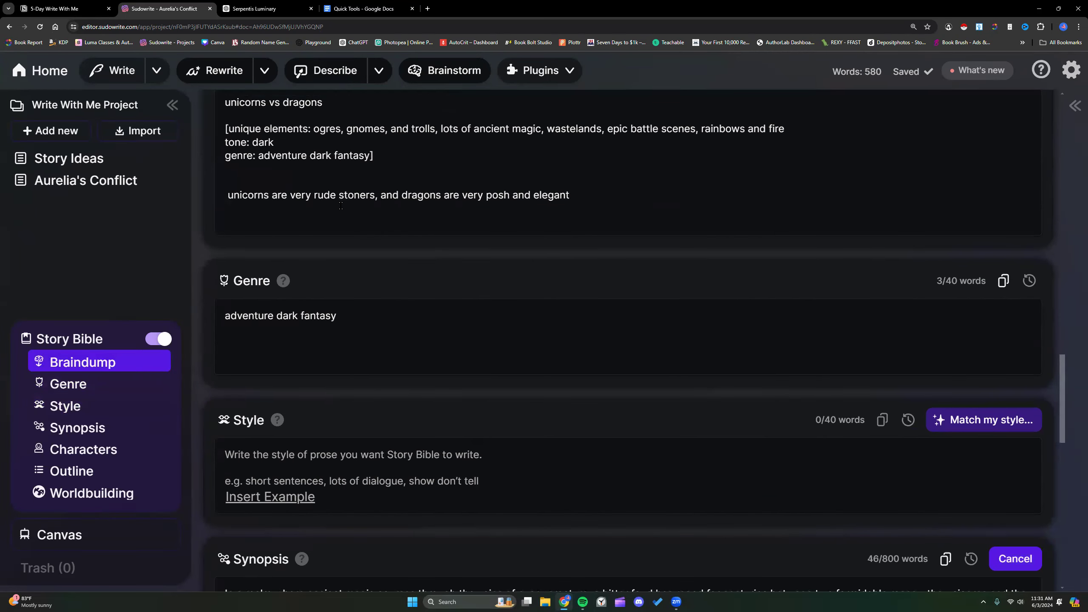
{"action": "scroll", "coordinate": [340, 206], "scroll_direction": "down", "scroll_amount": 8}
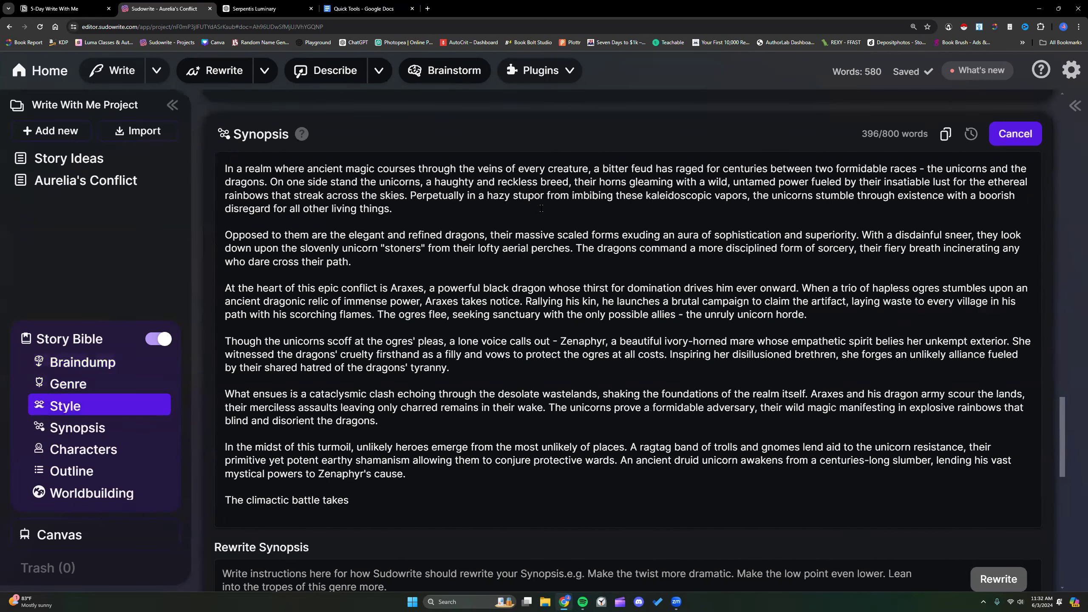
{"action": "scroll", "coordinate": [363, 234], "scroll_direction": "down", "scroll_amount": 2}
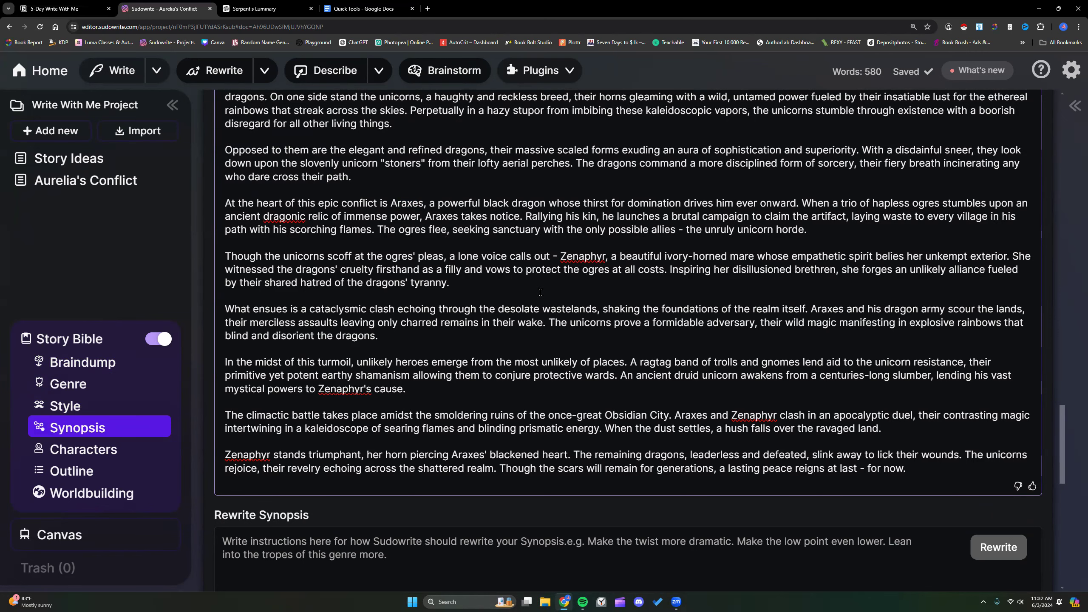
{"action": "scroll", "coordinate": [540, 292], "scroll_direction": "up", "scroll_amount": 2}
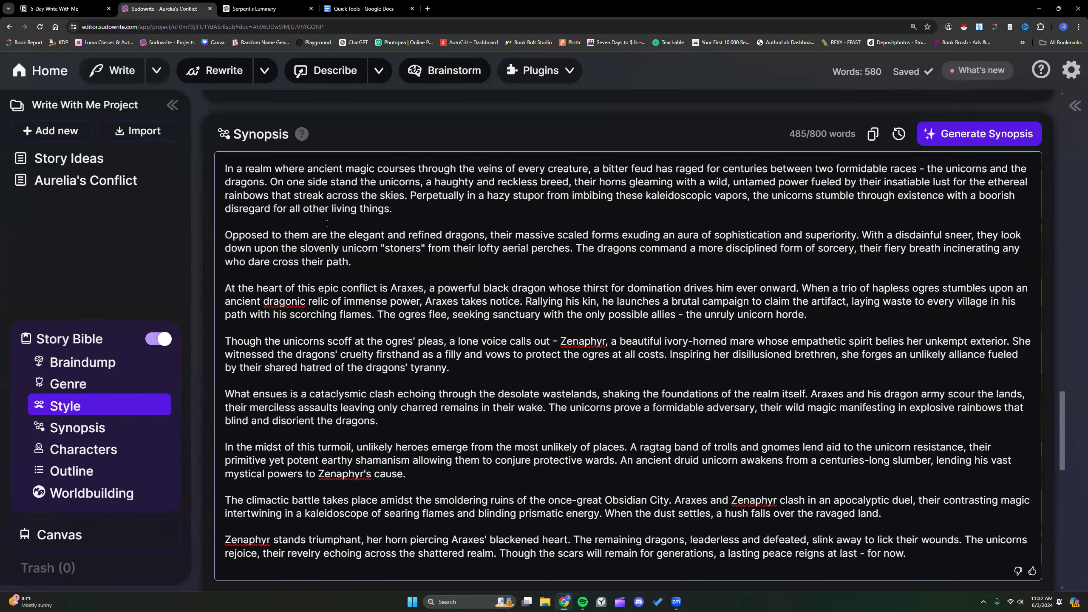
{"action": "scroll", "coordinate": [326, 222], "scroll_direction": "up", "scroll_amount": 15}
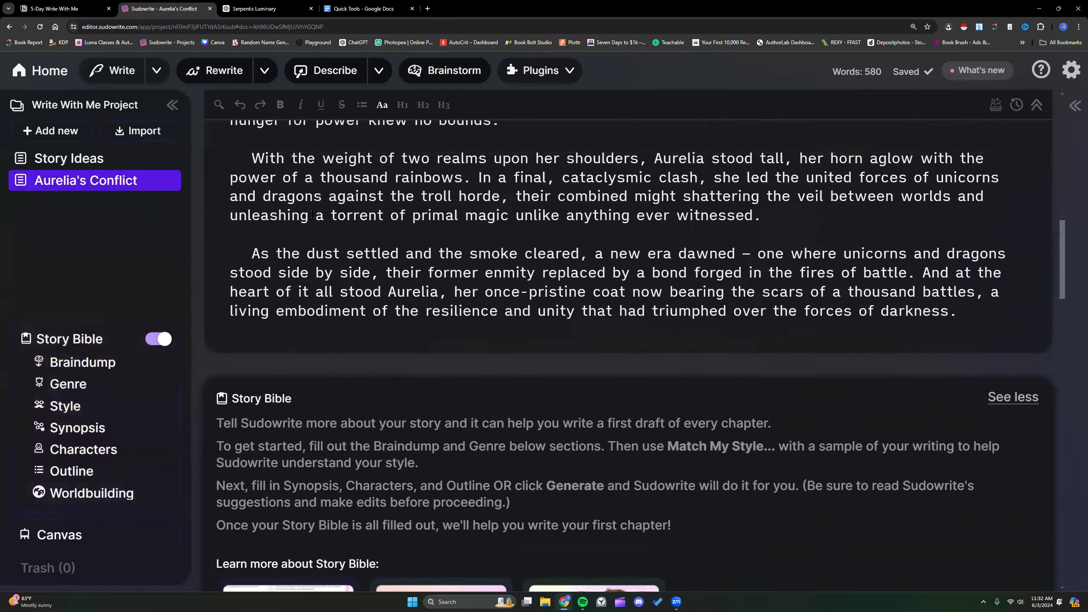
{"action": "scroll", "coordinate": [313, 214], "scroll_direction": "up", "scroll_amount": 10}
{"action": "scroll", "coordinate": [360, 234], "scroll_direction": "up", "scroll_amount": 3}
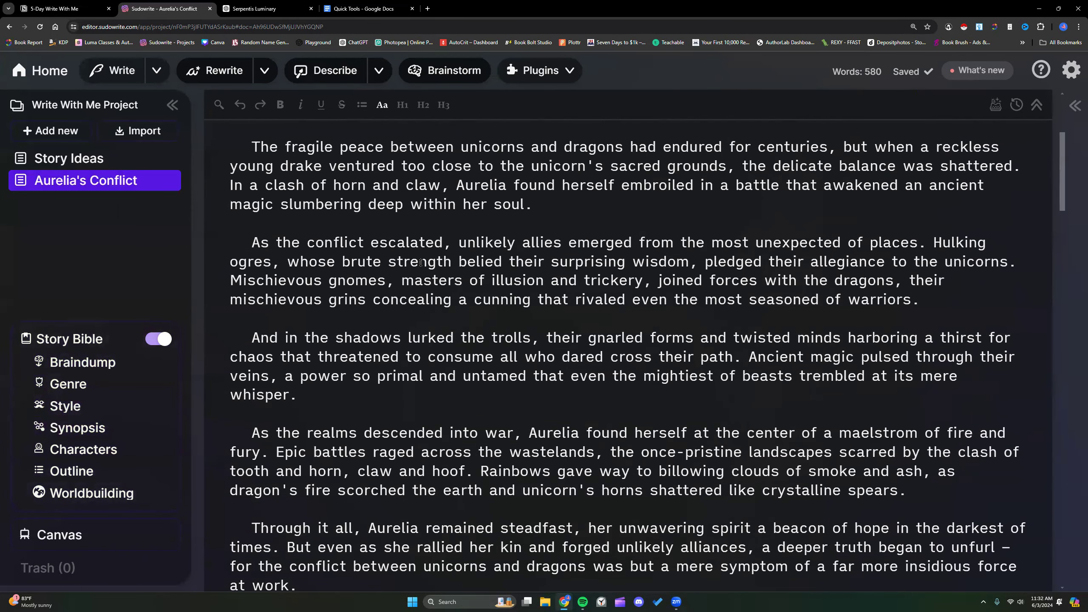
{"action": "key", "text": "ctrl+a"}
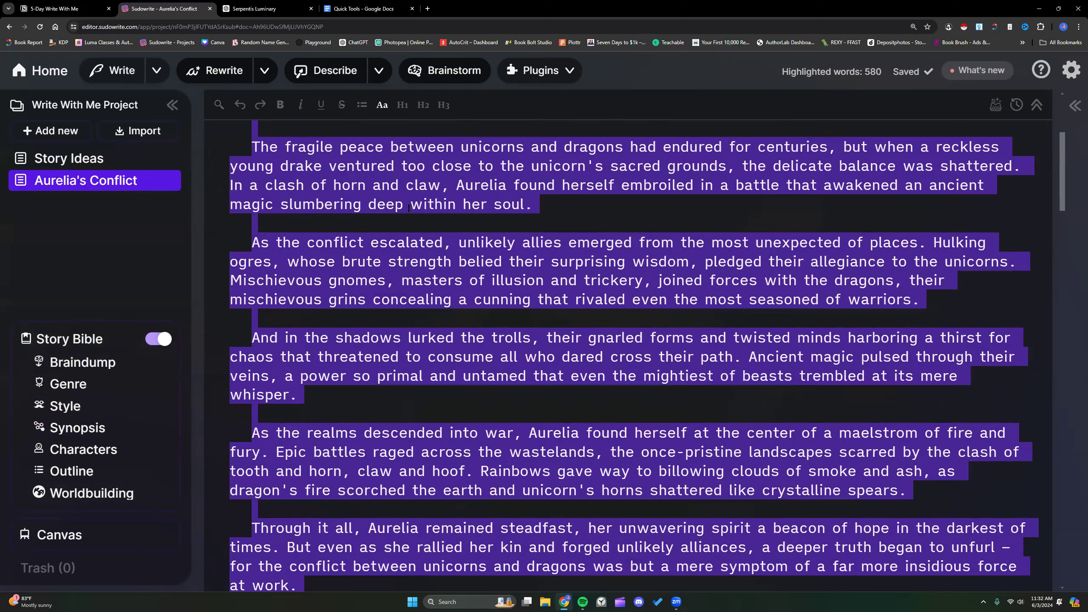
{"action": "key", "text": "ctrl+k"}
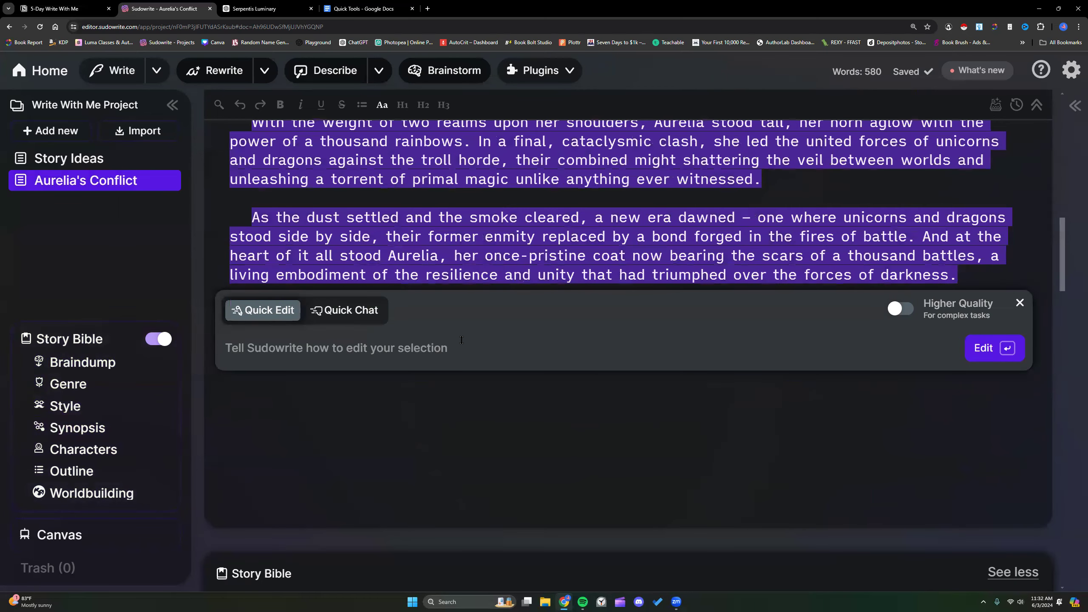
{"action": "left_click", "coordinate": [357, 310]}
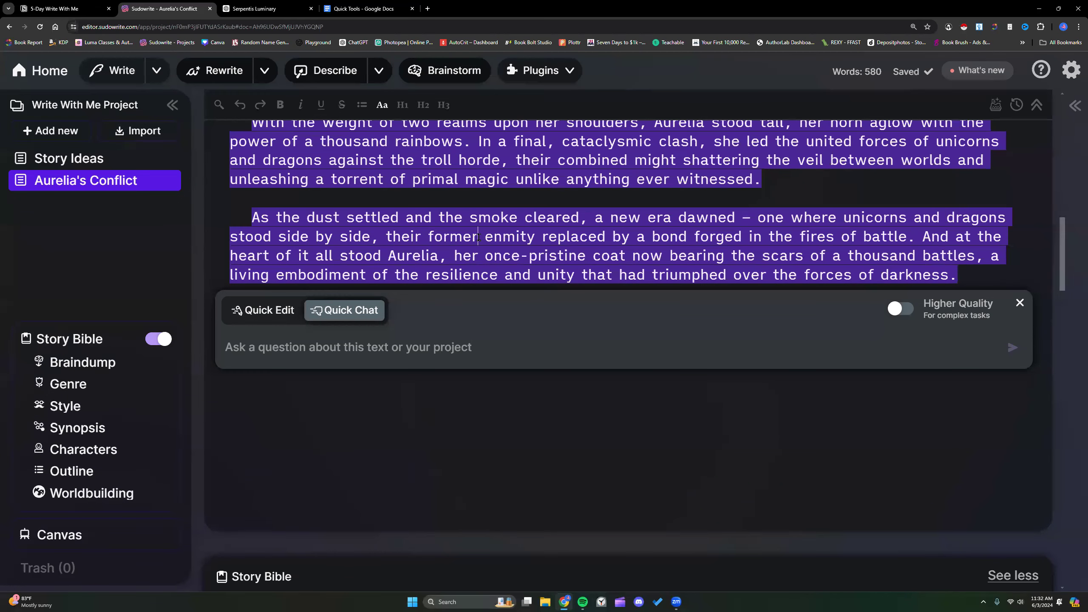
{"action": "left_click", "coordinate": [1019, 303]}
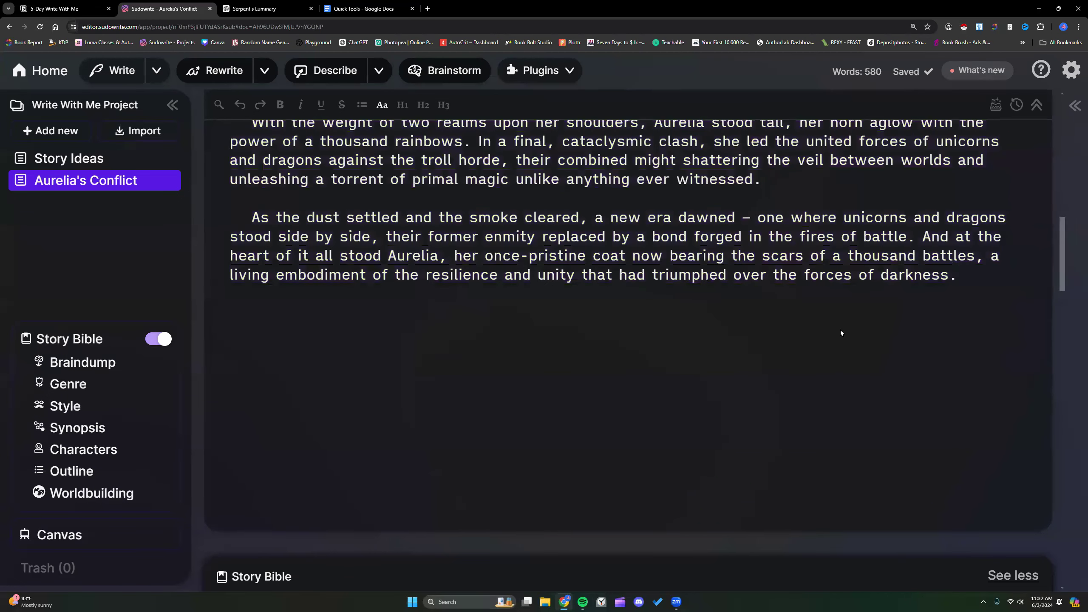
Select the whole Aurelia's Conflict text and write the Quick Chat request "Revise this synopsis to show the unicorns as very rude stoners."
{"action": "key", "text": "ctrl+a"}
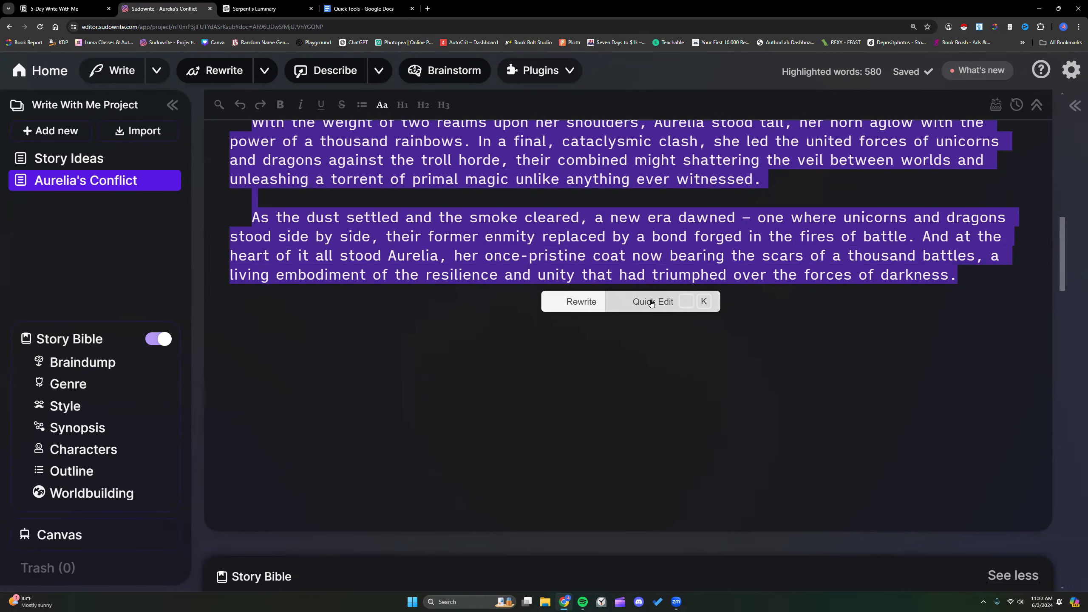
{"action": "left_click", "coordinate": [650, 302]}
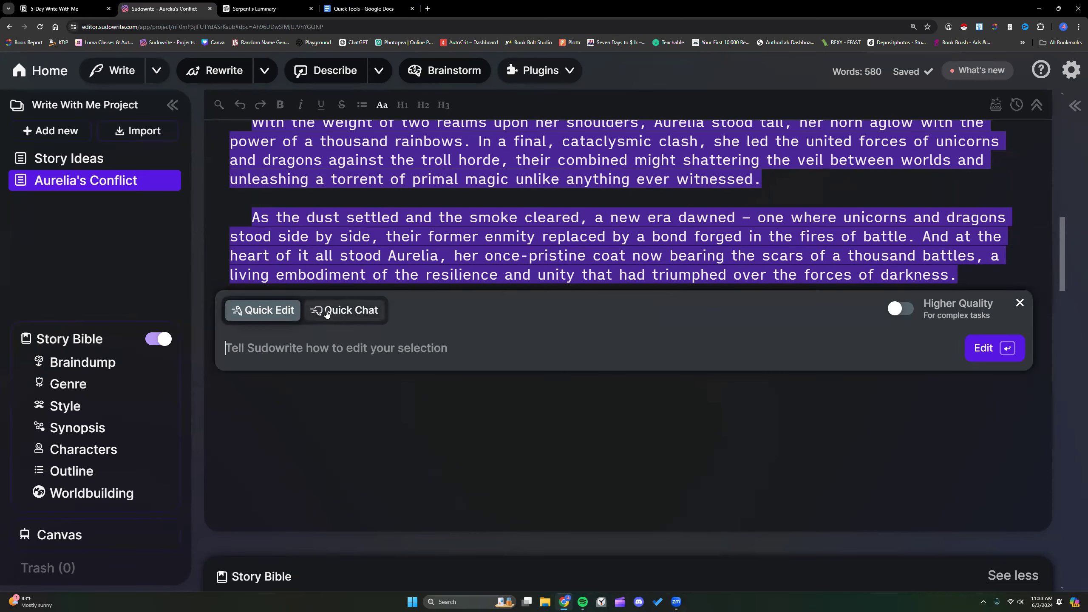
{"action": "left_click", "coordinate": [349, 311]}
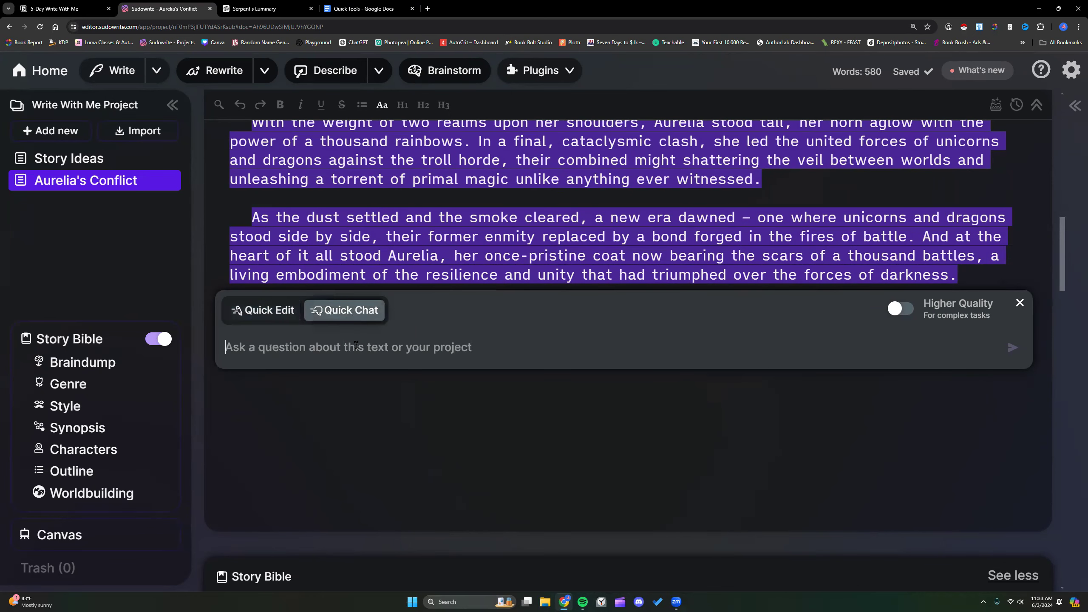
{"action": "type", "text": "Re"}
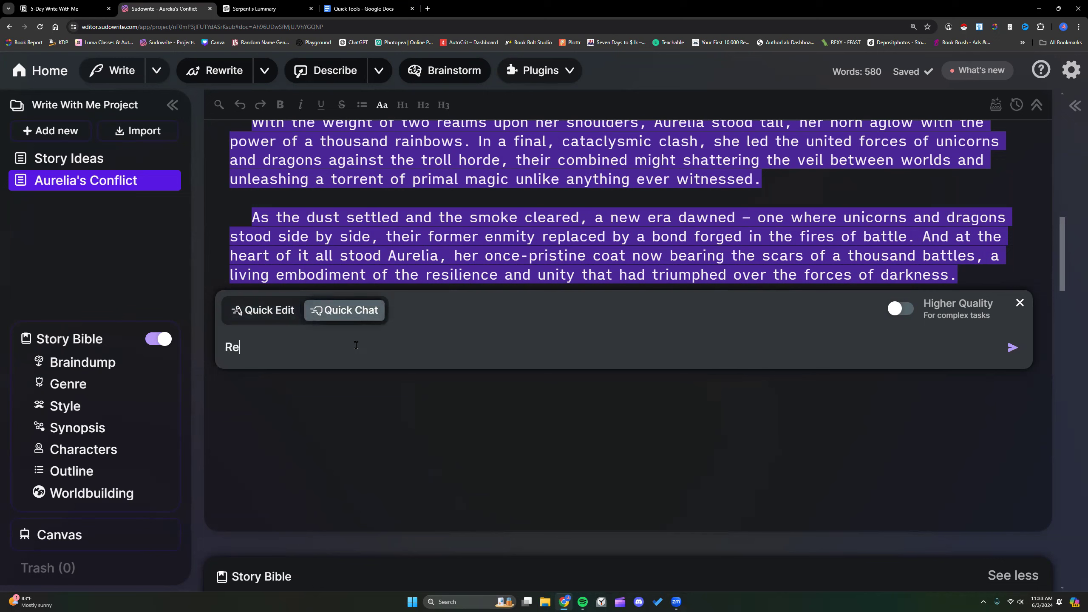
{"action": "type", "text": "vise this synopsis to show the unicro"}
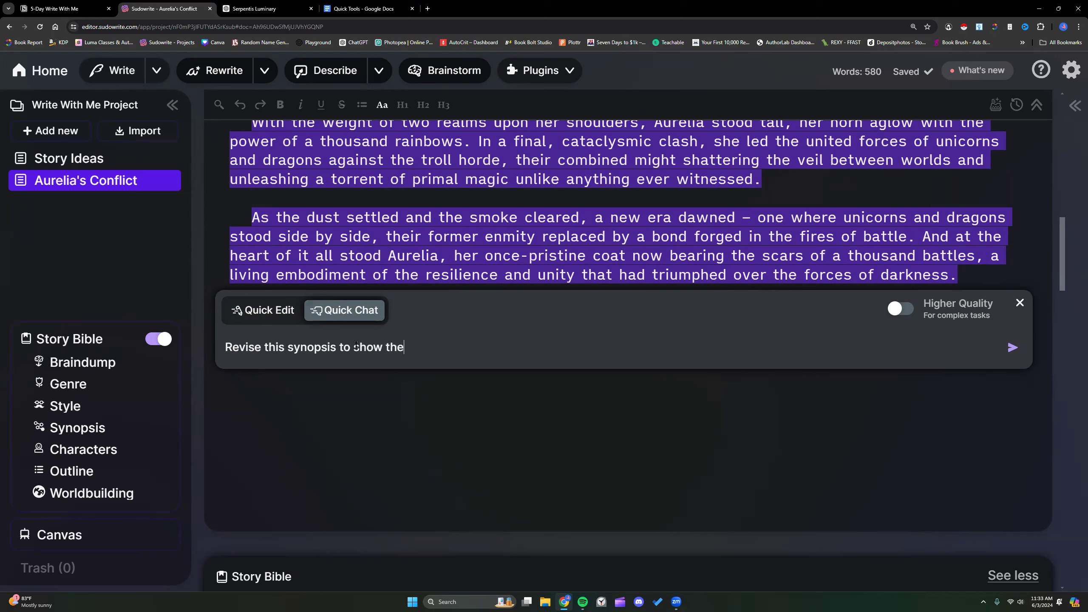
{"action": "key", "text": "BackSpace"}
{"action": "key", "text": "BackSpace"}
{"action": "type", "text": "orns as very rude stoners."}
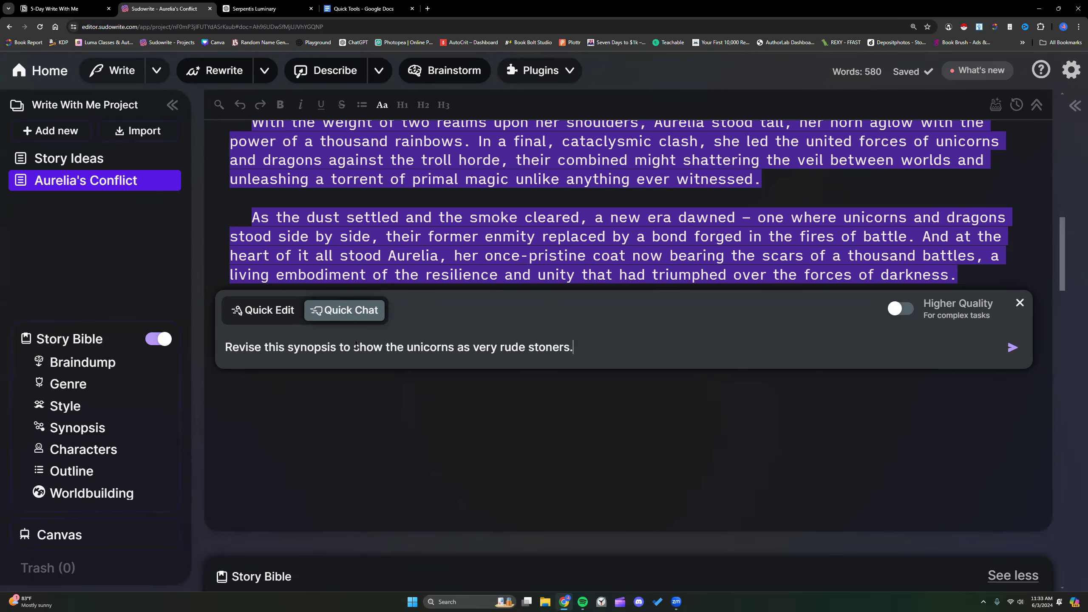
Read through the selected synopsis from its opening to its ending, checking how the unicorns are portrayed
{"action": "scroll", "coordinate": [624, 240], "scroll_direction": "up", "scroll_amount": 15}
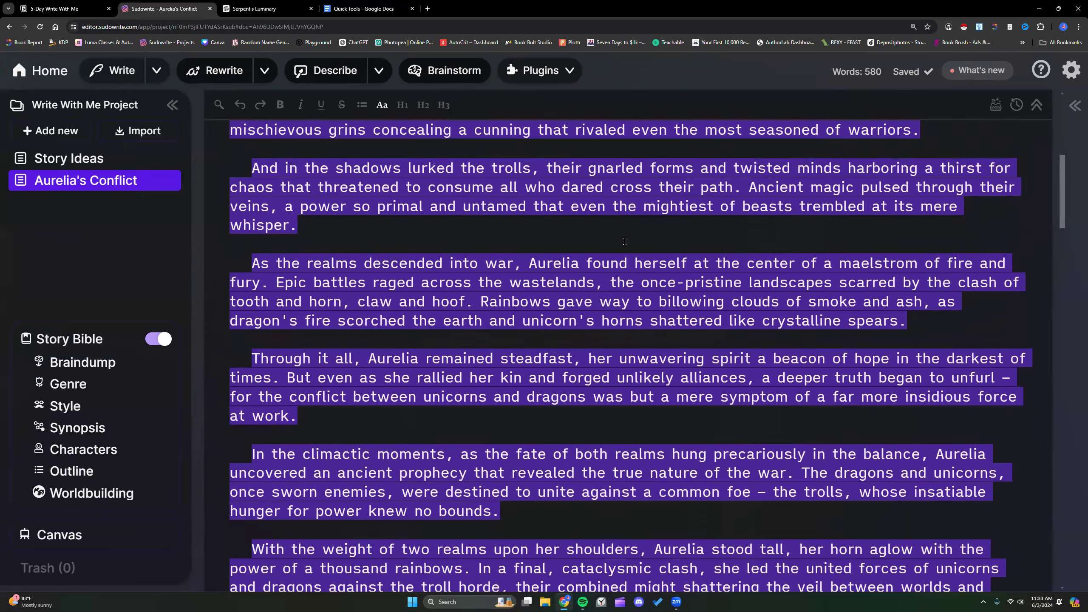
{"action": "scroll", "coordinate": [624, 241], "scroll_direction": "up", "scroll_amount": 3}
{"action": "scroll", "coordinate": [625, 241], "scroll_direction": "down", "scroll_amount": 3}
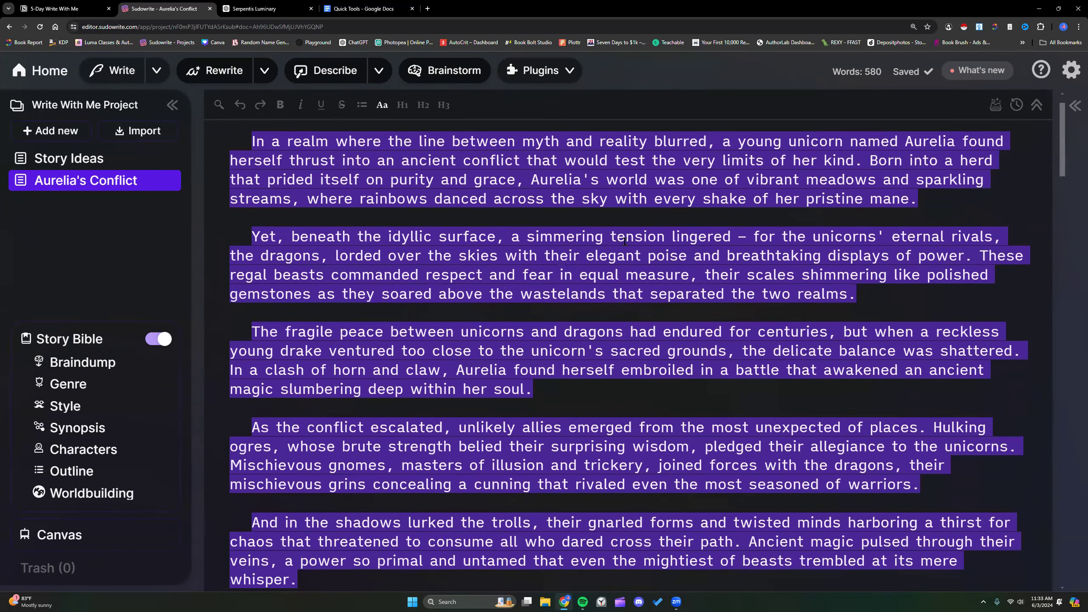
{"action": "scroll", "coordinate": [624, 241], "scroll_direction": "down", "scroll_amount": 3}
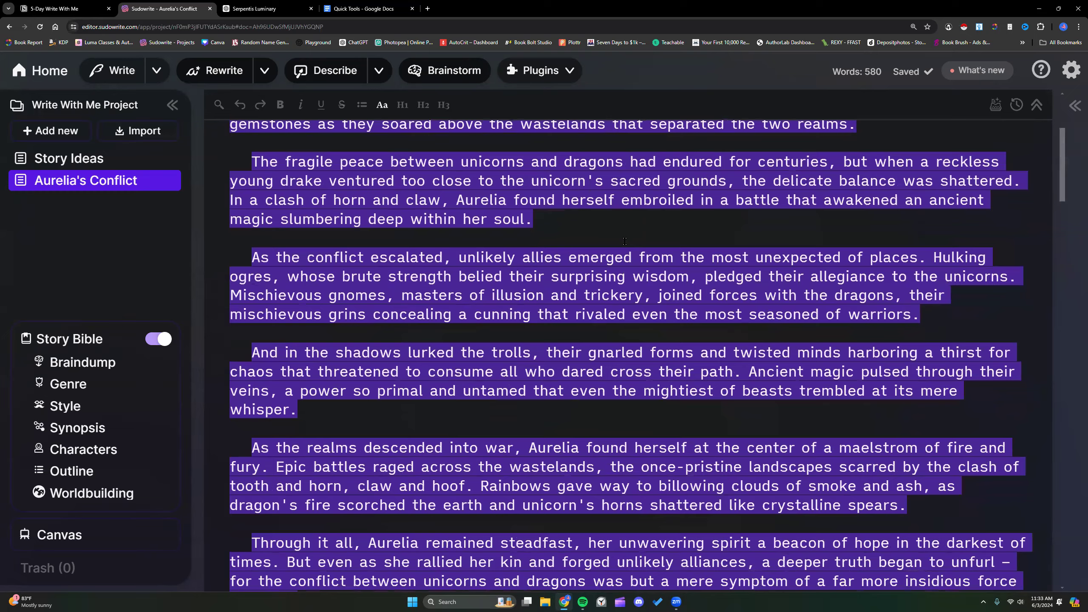
{"action": "scroll", "coordinate": [624, 241], "scroll_direction": "down", "scroll_amount": 2}
{"action": "scroll", "coordinate": [624, 241], "scroll_direction": "up", "scroll_amount": 2}
{"action": "scroll", "coordinate": [616, 237], "scroll_direction": "down", "scroll_amount": 1}
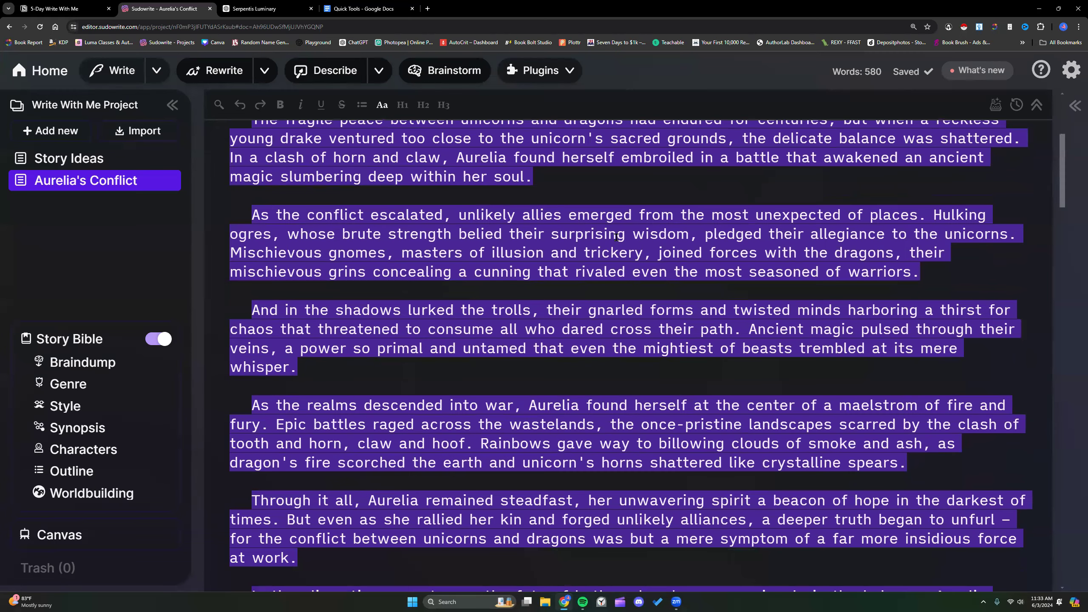
{"action": "scroll", "coordinate": [616, 238], "scroll_direction": "down", "scroll_amount": 1}
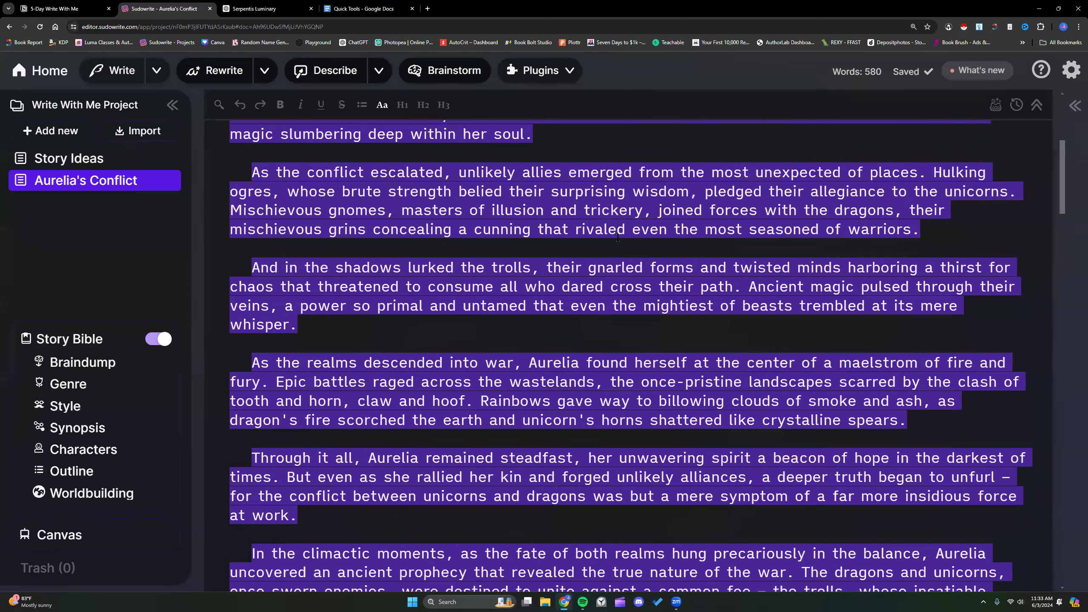
{"action": "scroll", "coordinate": [617, 238], "scroll_direction": "down", "scroll_amount": 3}
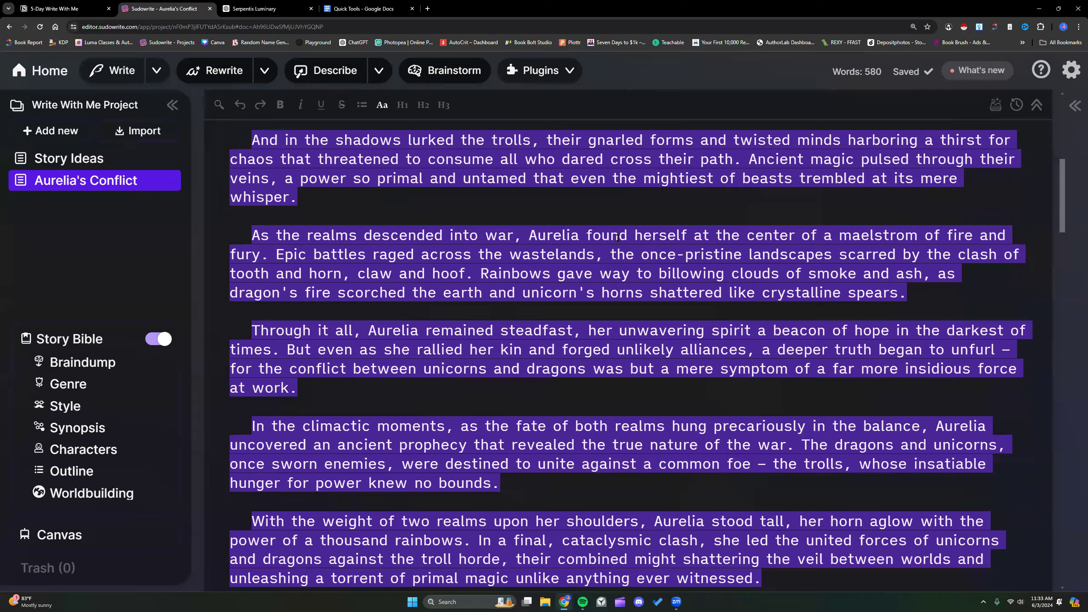
{"action": "scroll", "coordinate": [617, 238], "scroll_direction": "down", "scroll_amount": 5}
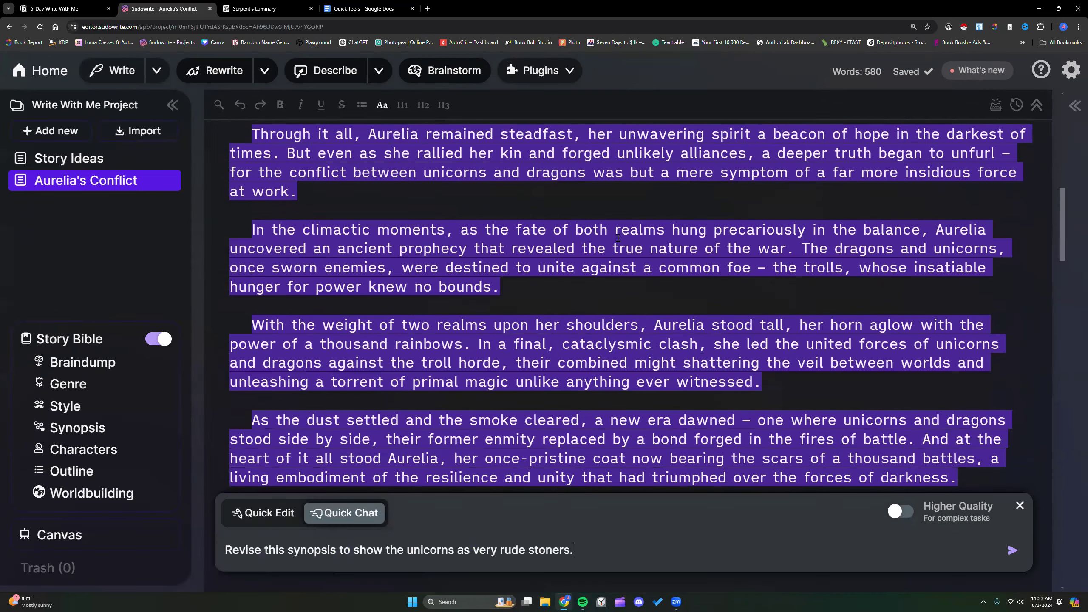
{"action": "scroll", "coordinate": [617, 238], "scroll_direction": "down", "scroll_amount": 2}
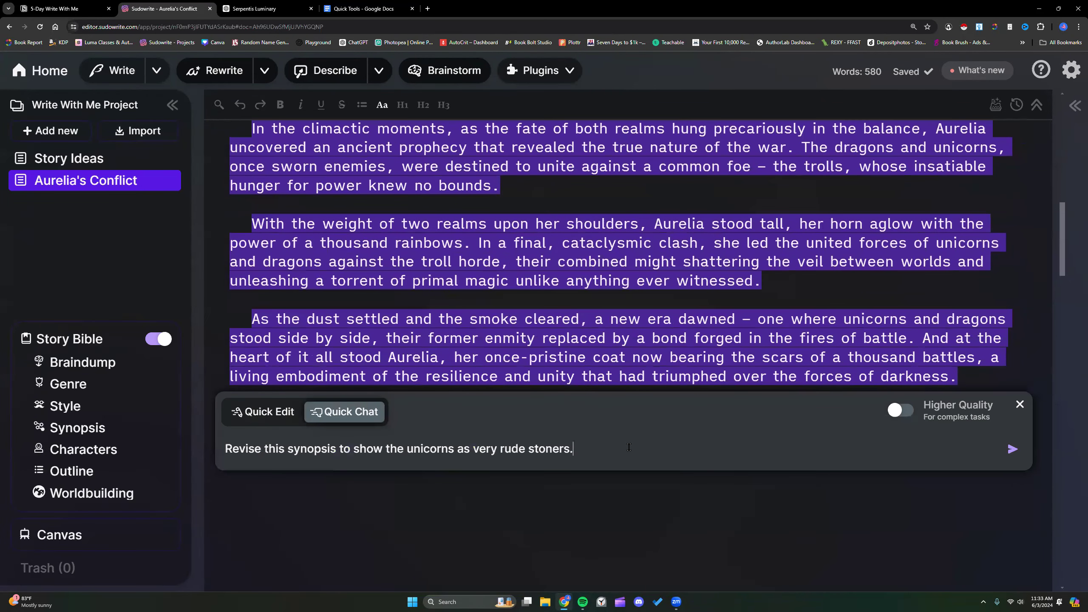
Submit the revision request to Quick Chat and read the rewritten synopsis through to its end
{"action": "key", "text": "Return"}
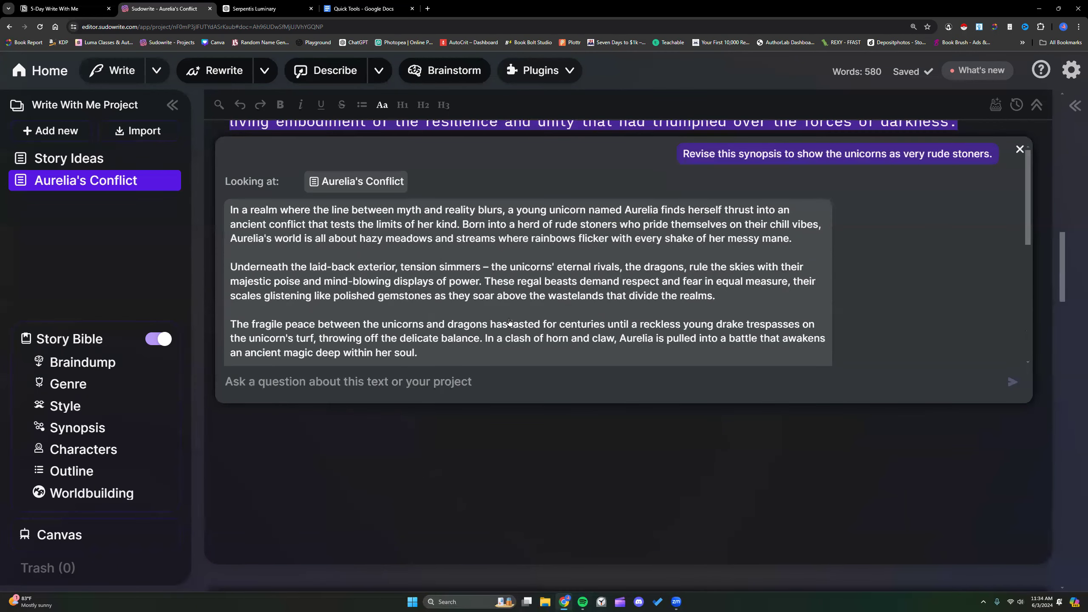
{"action": "scroll", "coordinate": [509, 321], "scroll_direction": "down", "scroll_amount": 8}
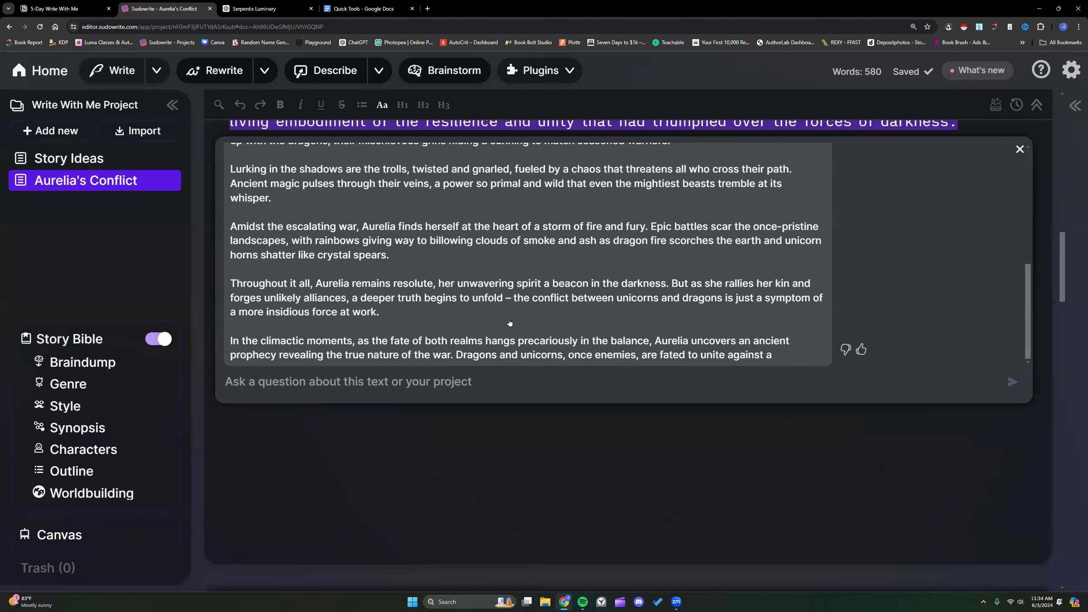
{"action": "scroll", "coordinate": [531, 312], "scroll_direction": "down", "scroll_amount": 1}
{"action": "scroll", "coordinate": [532, 315], "scroll_direction": "up", "scroll_amount": 2}
{"action": "scroll", "coordinate": [531, 315], "scroll_direction": "down", "scroll_amount": 2}
{"action": "scroll", "coordinate": [857, 317], "scroll_direction": "up", "scroll_amount": 3}
{"action": "left_click_drag", "start_coordinate": [1066, 263], "coordinate": [1067, 245]}
{"action": "scroll", "coordinate": [739, 323], "scroll_direction": "down", "scroll_amount": 2}
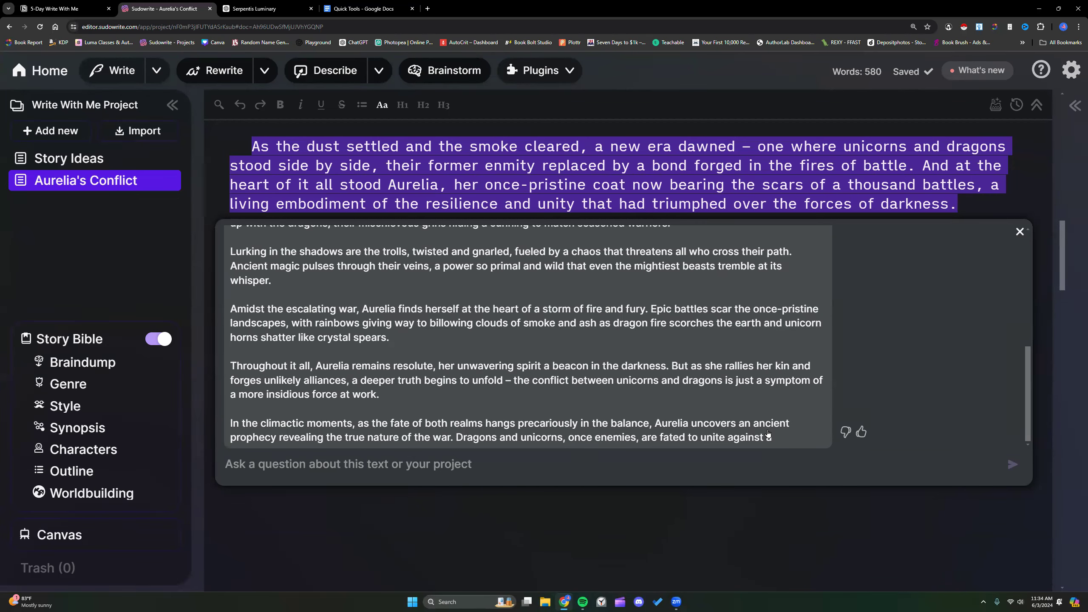
Copy the entire rewritten synopsis from the Quick Chat reply and close the chat
{"action": "left_click_drag", "start_coordinate": [776, 439], "coordinate": [226, 277]}
{"action": "key", "text": "ctrl+c"}
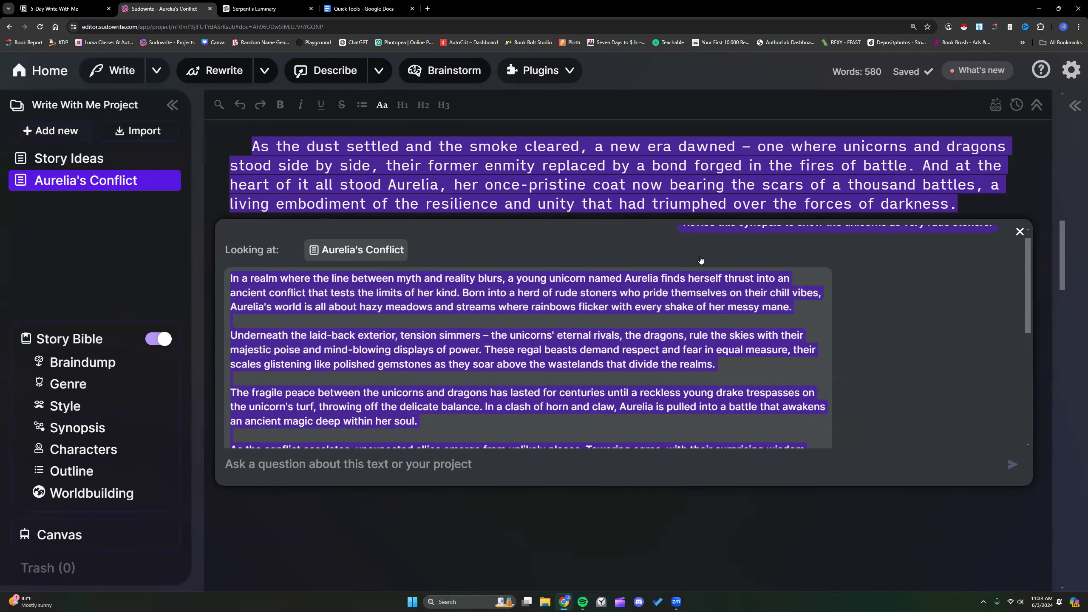
{"action": "left_click", "coordinate": [1020, 232]}
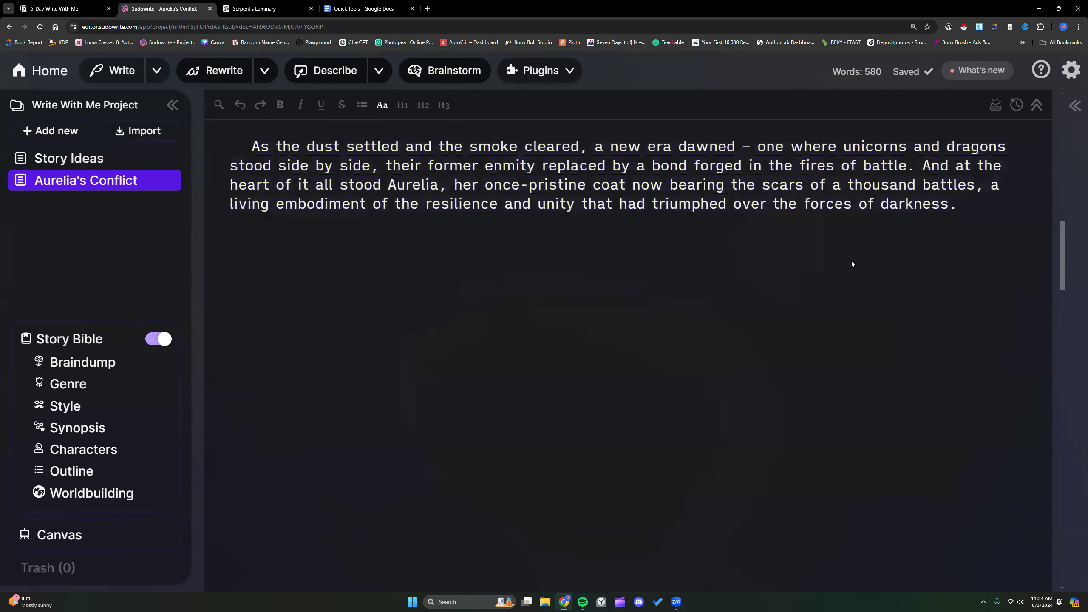
Paste the rewritten synopsis a few lines below the original text and head it "Revised Synopsis:"
{"action": "key", "text": "Return"}
{"action": "key", "text": "Return"}
{"action": "key", "text": "Return"}
{"action": "key", "text": "Return"}
{"action": "key", "text": "Return"}
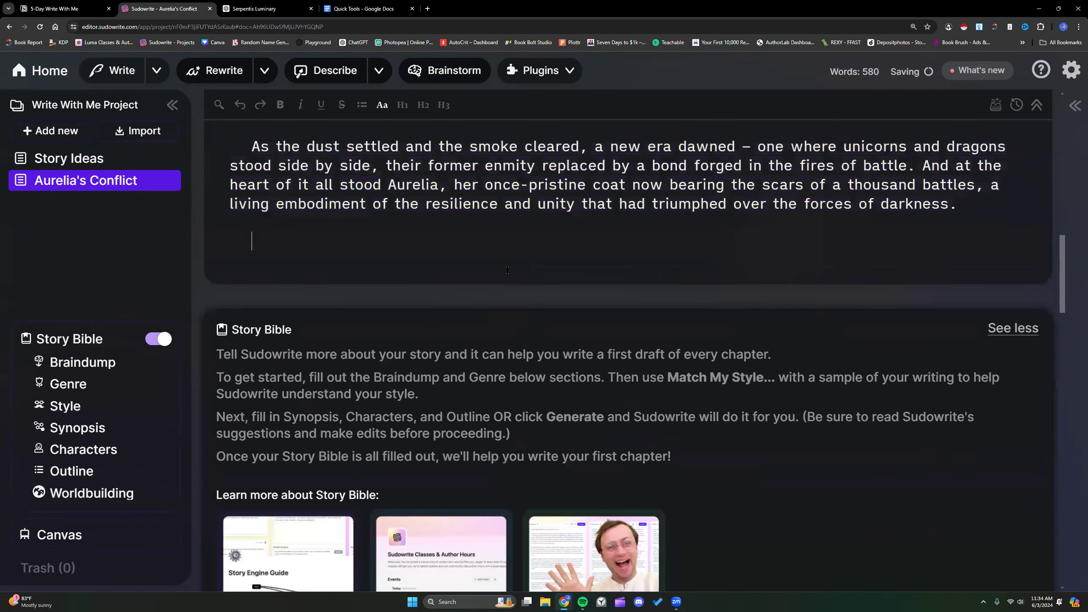
{"action": "right_click", "coordinate": [339, 297]}
{"action": "left_click", "coordinate": [374, 385]}
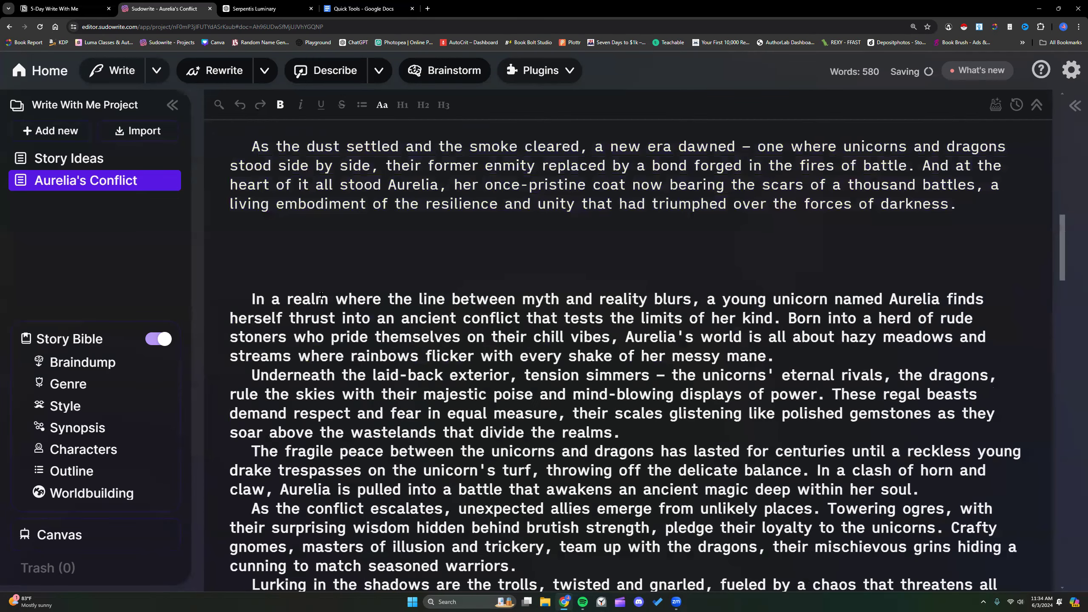
{"action": "left_click", "coordinate": [311, 283]}
{"action": "type", "text": "Revised Synopsis:"}
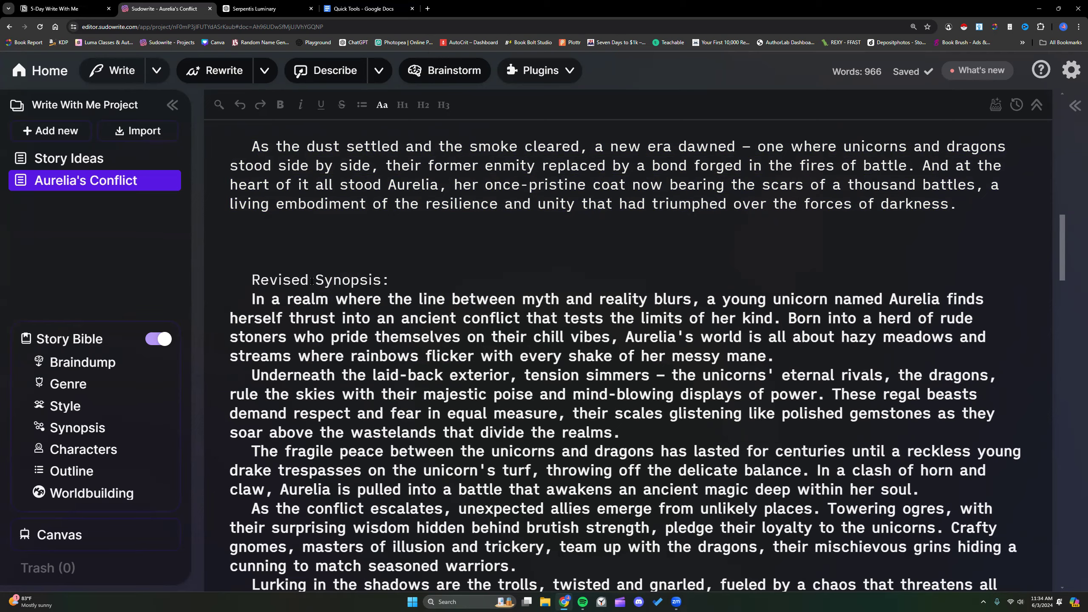
Select only the original synopsis and ask Quick Chat "Give me 3 unique ideas for the climax and ending of this story."
{"action": "scroll", "coordinate": [311, 283], "scroll_direction": "up", "scroll_amount": 7}
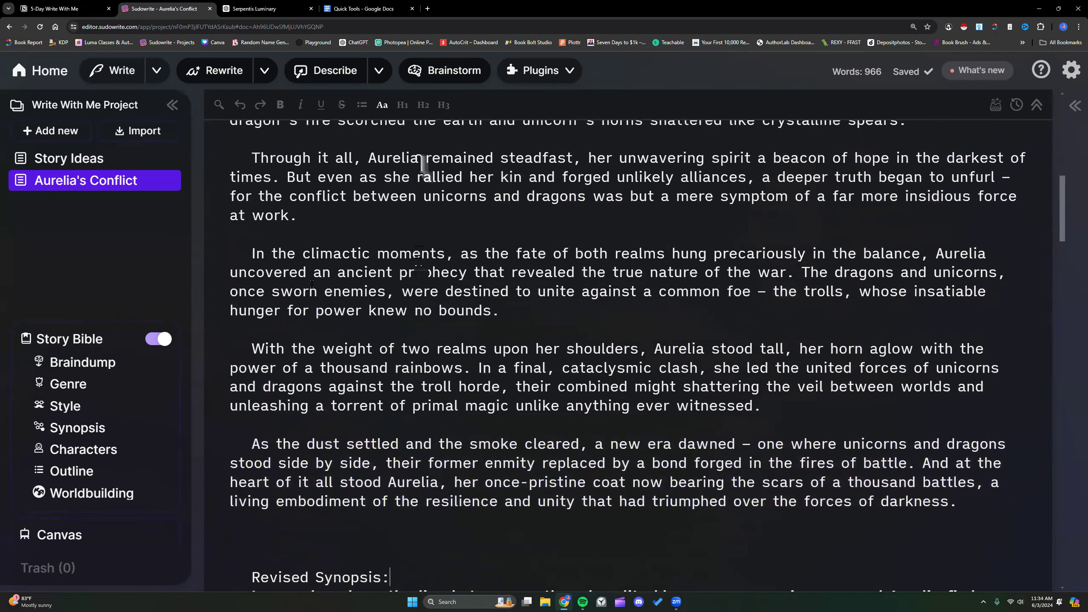
{"action": "scroll", "coordinate": [312, 284], "scroll_direction": "down", "scroll_amount": 8}
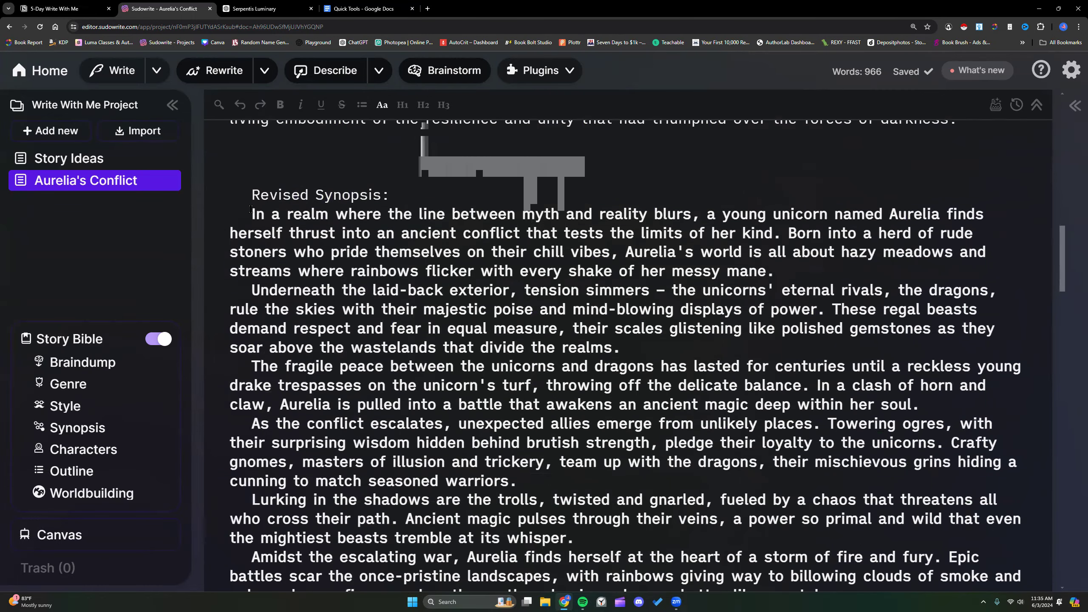
{"action": "scroll", "coordinate": [252, 217], "scroll_direction": "up", "scroll_amount": 4}
{"action": "left_click_drag", "start_coordinate": [958, 316], "coordinate": [307, 196]}
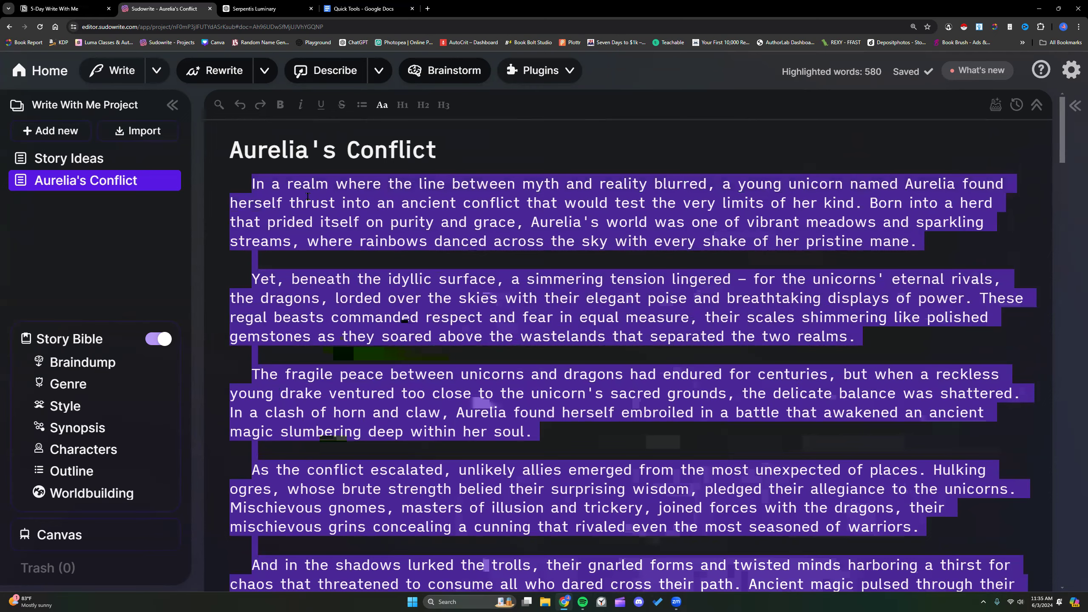
{"action": "key", "text": "ctrl+k"}
{"action": "left_click", "coordinate": [364, 310]}
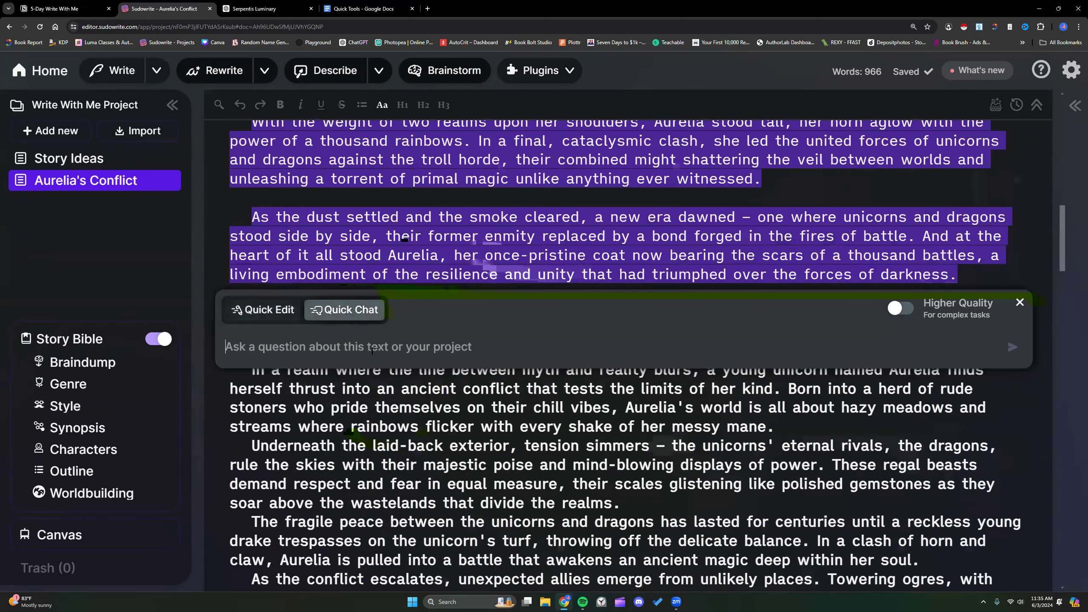
{"action": "type", "text": "Give me"}
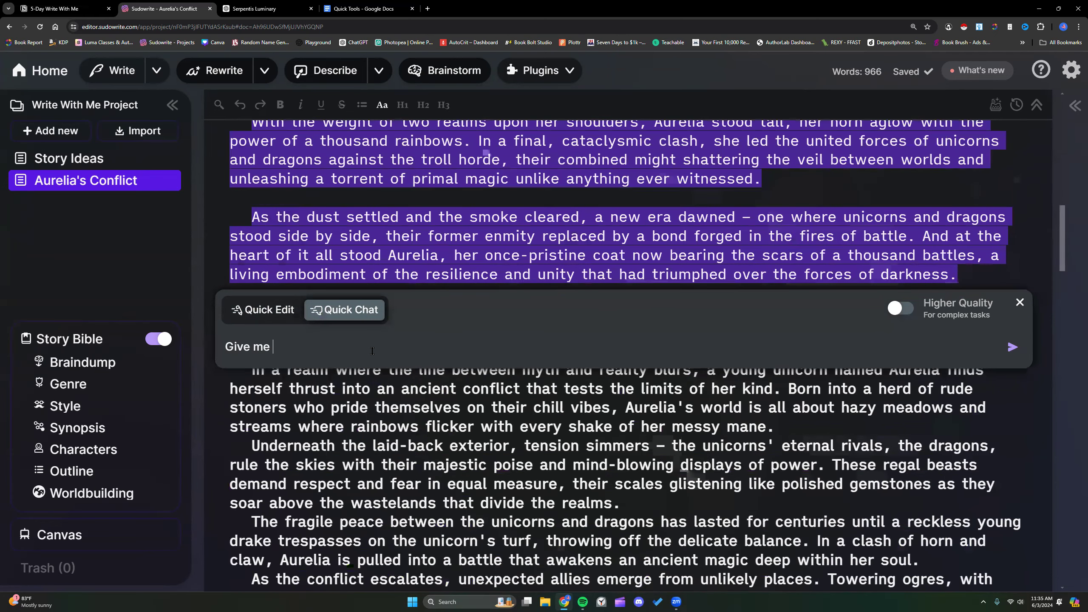
{"action": "type", "text": " 3 unique ideas for"}
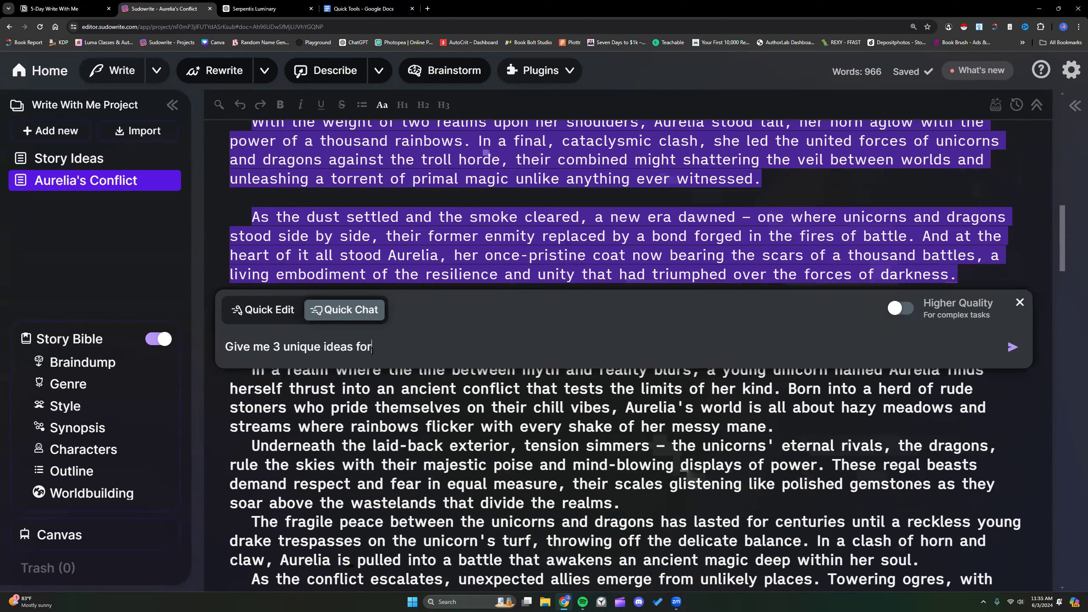
{"action": "type", "text": " the cli"}
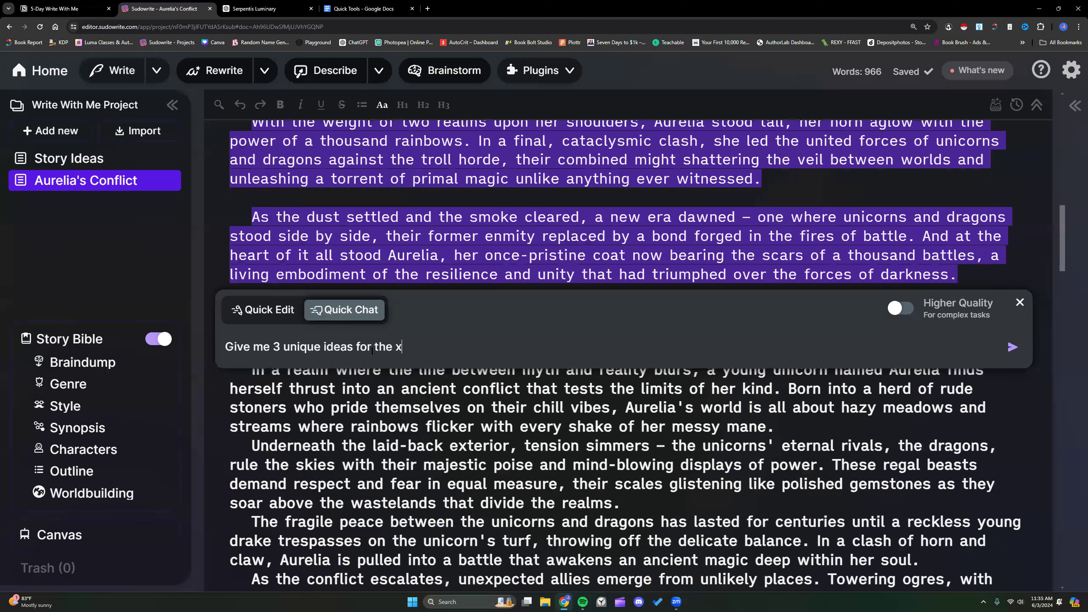
{"action": "type", "text": "max and ending of this "}
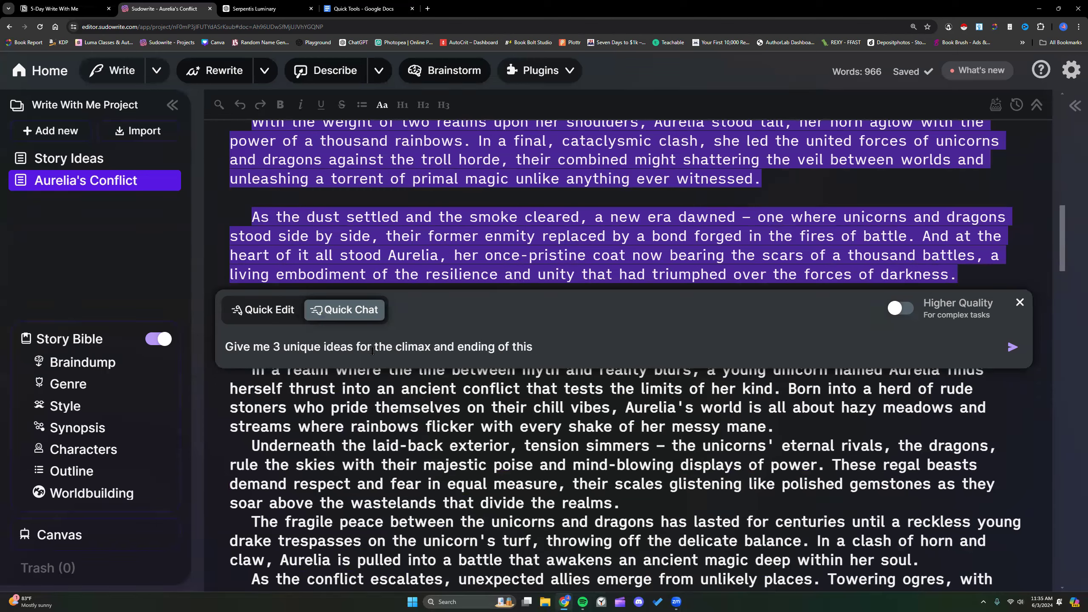
{"action": "type", "text": "story."}
{"action": "key", "text": "Return"}
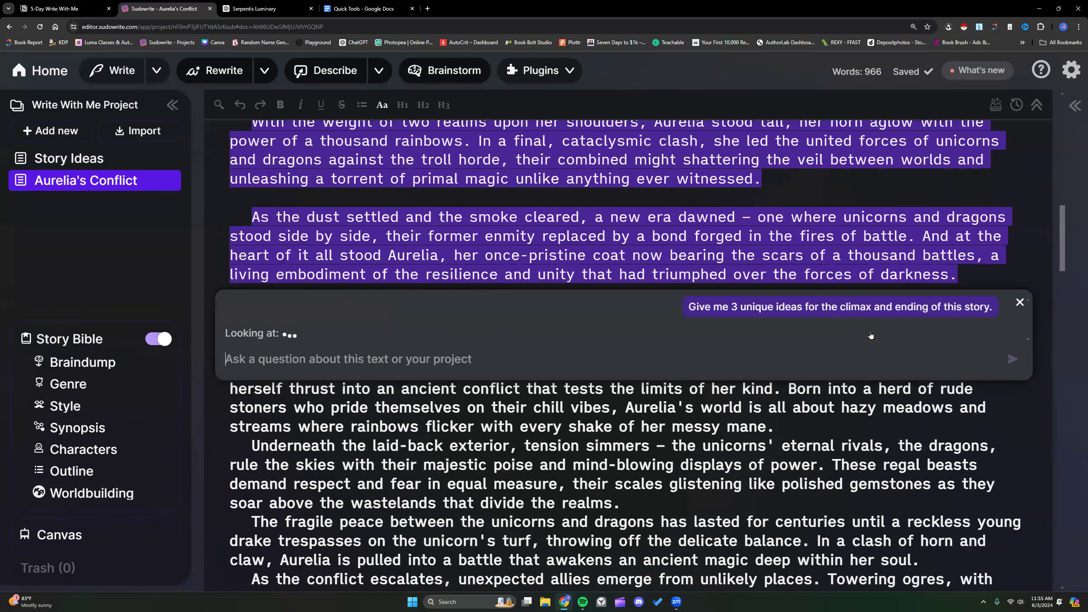
Read the suggested climax and ending ideas in the Quick Chat reply, and close the chat
{"action": "scroll", "coordinate": [870, 333], "scroll_direction": "down", "scroll_amount": 2}
{"action": "scroll", "coordinate": [870, 329], "scroll_direction": "down", "scroll_amount": 1}
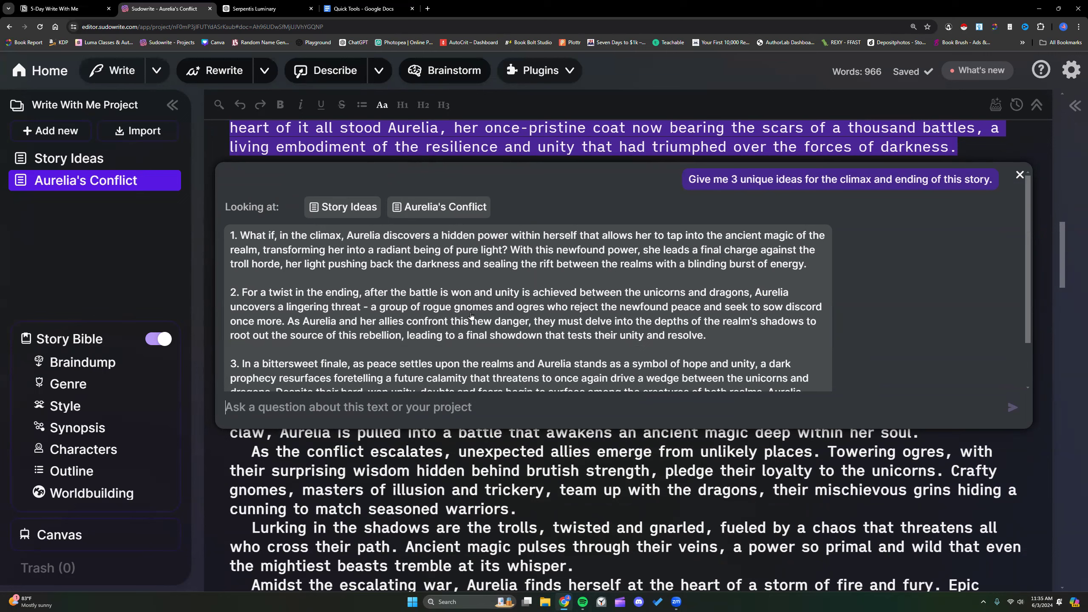
{"action": "scroll", "coordinate": [474, 316], "scroll_direction": "down", "scroll_amount": 1}
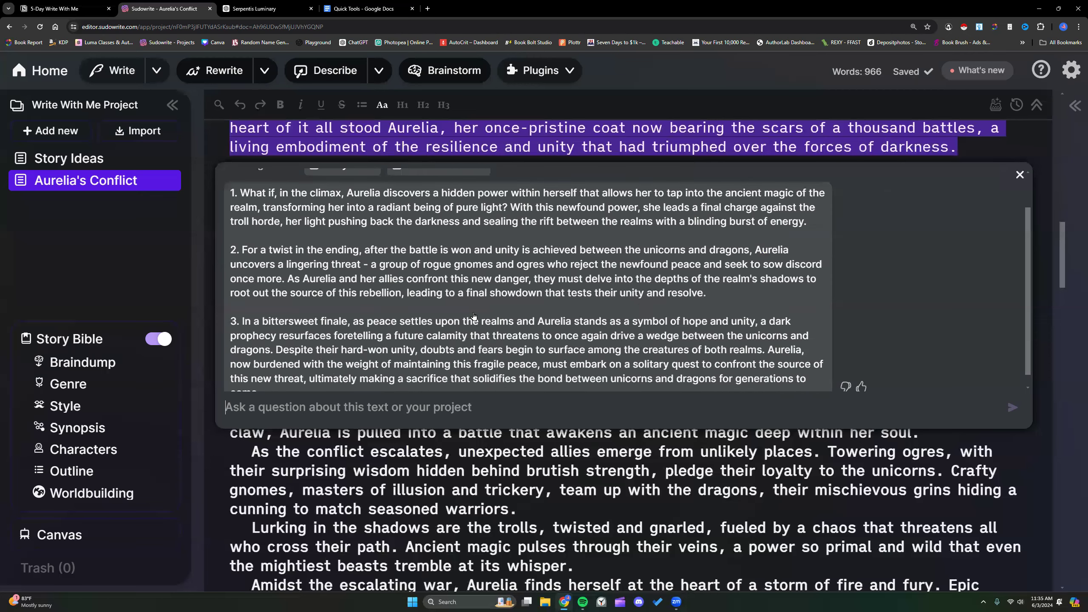
{"action": "scroll", "coordinate": [474, 316], "scroll_direction": "down", "scroll_amount": 1}
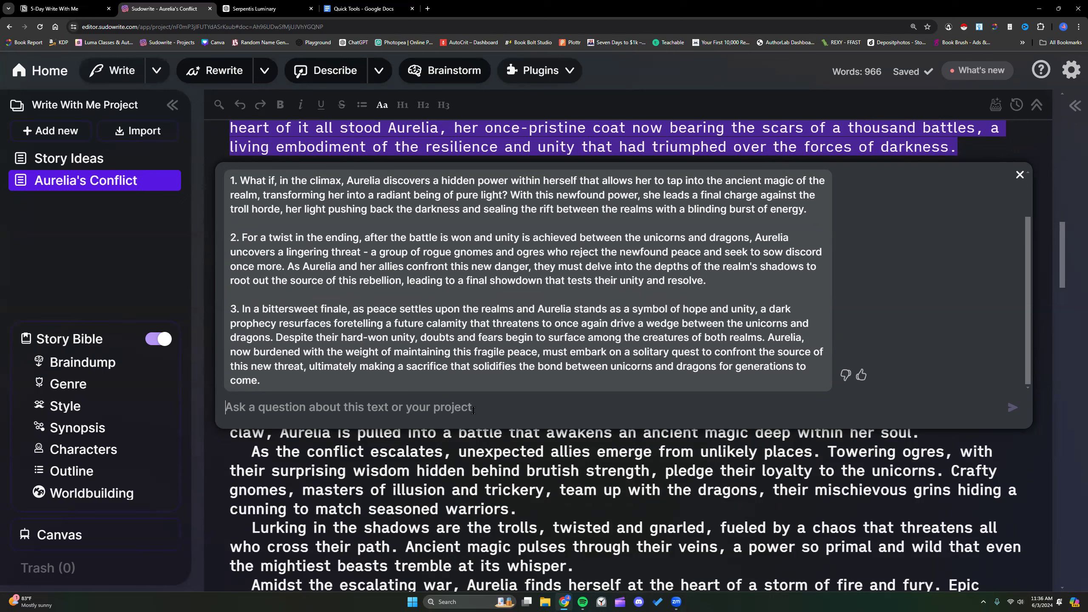
{"action": "left_click", "coordinate": [1019, 175]}
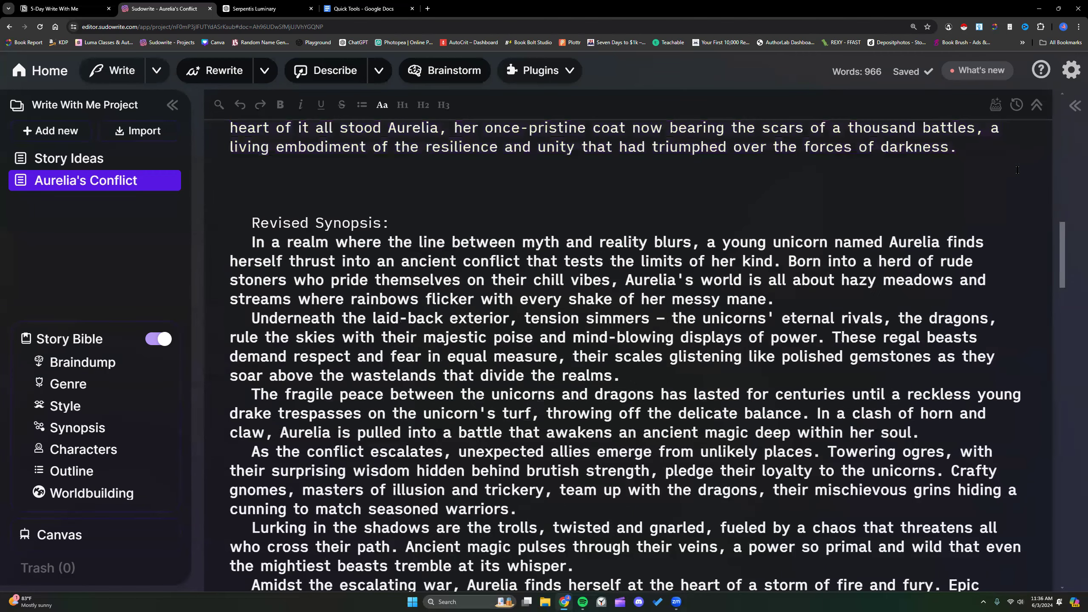
Copy the idea "horror short story with a tragic ending" from the Story Ideas document
{"action": "left_click", "coordinate": [66, 158]}
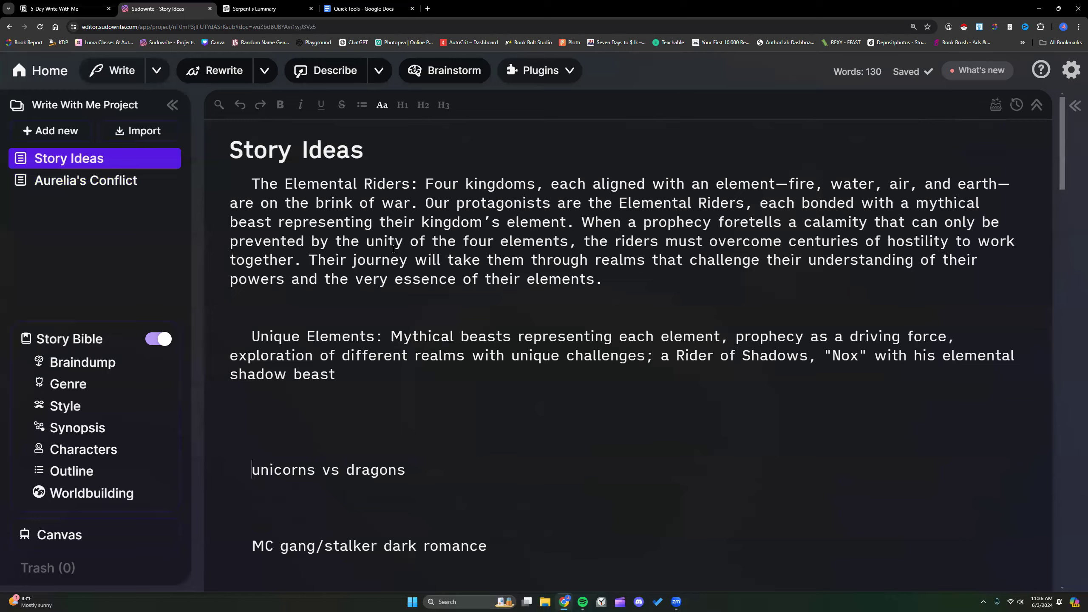
{"action": "scroll", "coordinate": [262, 182], "scroll_direction": "down", "scroll_amount": 7}
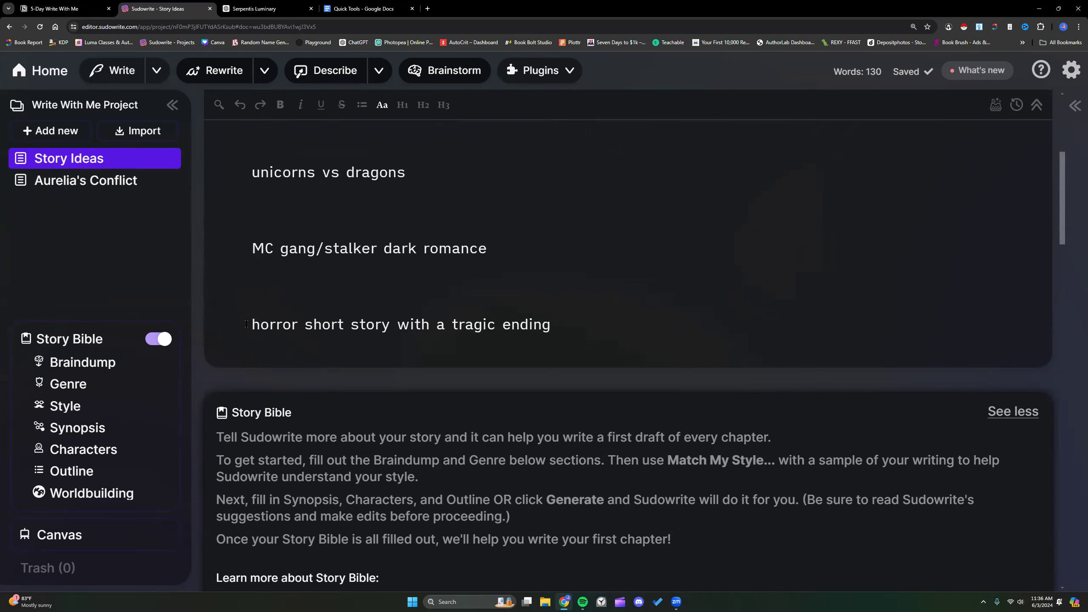
{"action": "left_click_drag", "start_coordinate": [250, 324], "coordinate": [530, 328]}
{"action": "right_click", "coordinate": [531, 327]}
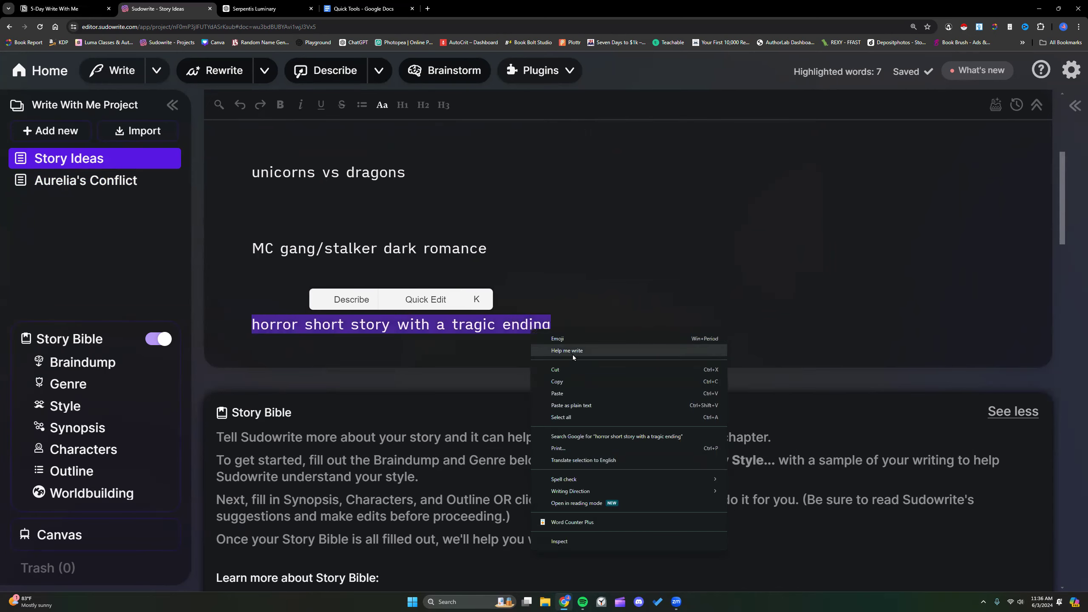
{"action": "left_click", "coordinate": [582, 381]}
Replace the whole Braindump text with the copied horror idea and clear the Genre text
{"action": "left_click", "coordinate": [82, 363]}
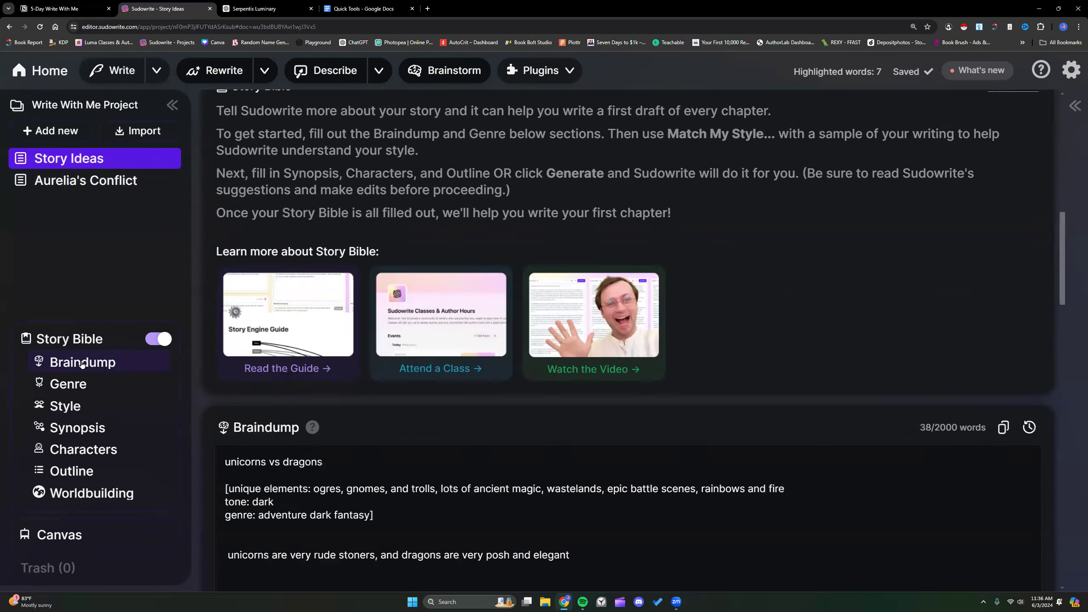
{"action": "left_click_drag", "start_coordinate": [223, 144], "coordinate": [570, 239]}
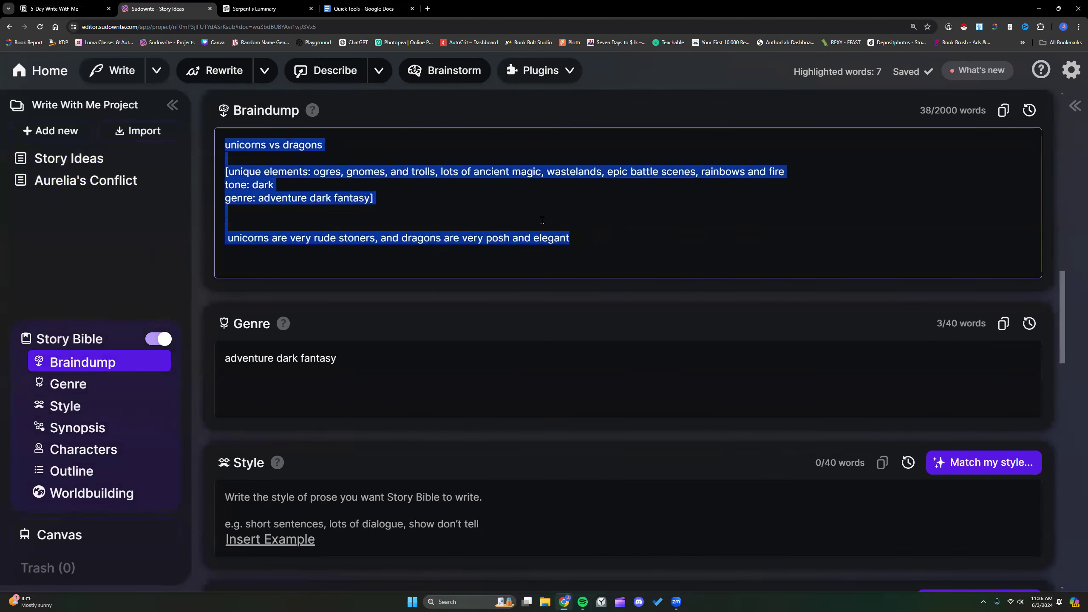
{"action": "right_click", "coordinate": [543, 222]}
{"action": "left_click", "coordinate": [570, 285]}
{"action": "left_click_drag", "start_coordinate": [383, 278], "coordinate": [180, 284]}
{"action": "key", "text": "BackSpace"}
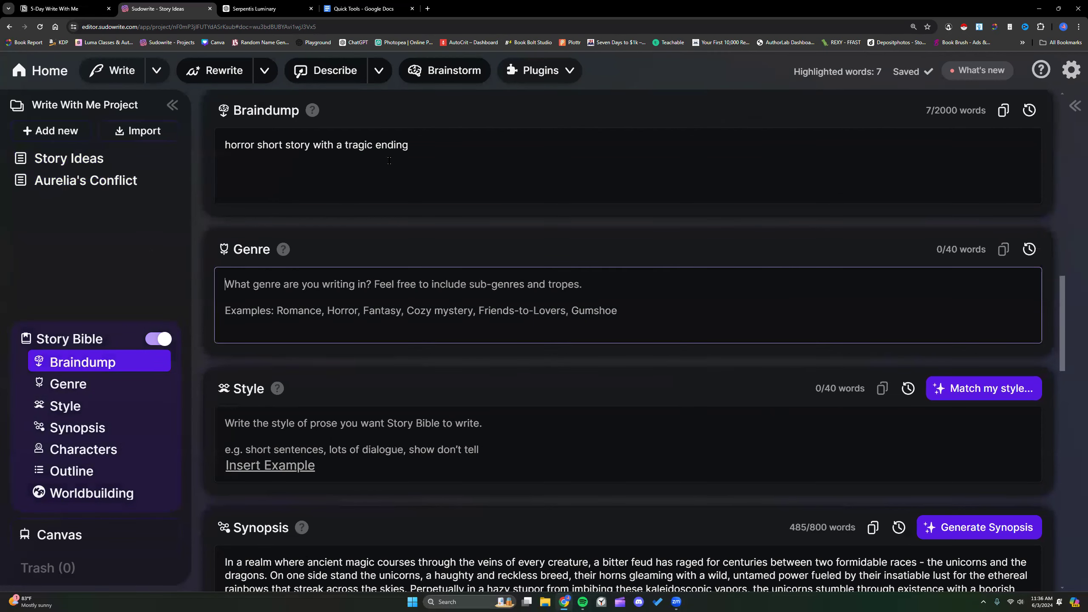
With the horror idea selected, ask Quick Chat "Give me 5 high-concept pitches for a horror short story with a tragic ending."
{"action": "scroll", "coordinate": [389, 160], "scroll_direction": "up", "scroll_amount": 2}
{"action": "key", "text": "ctrl+k"}
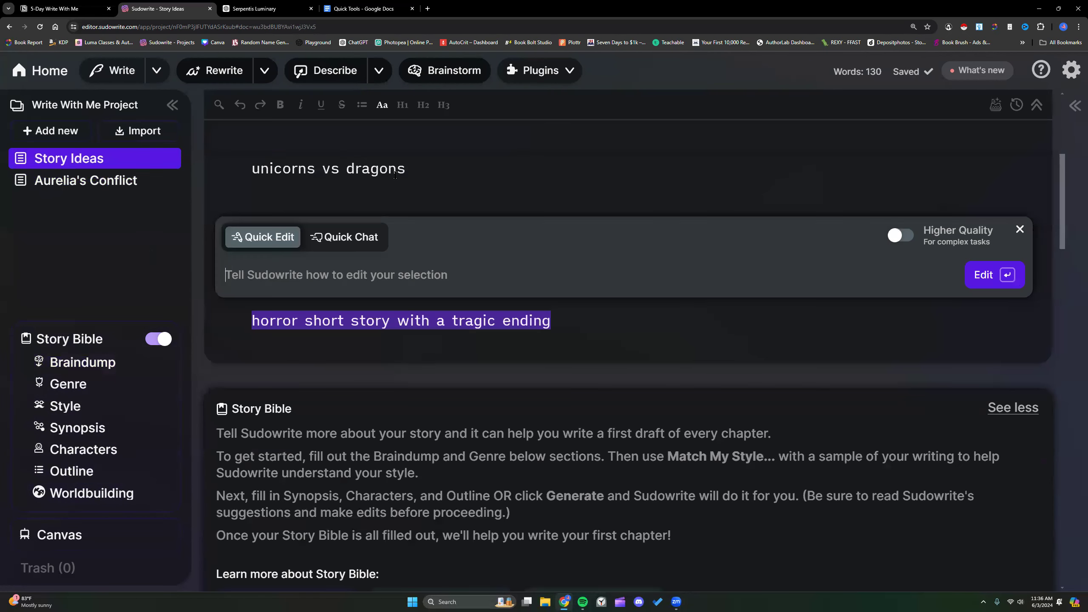
{"action": "left_click", "coordinate": [369, 236]}
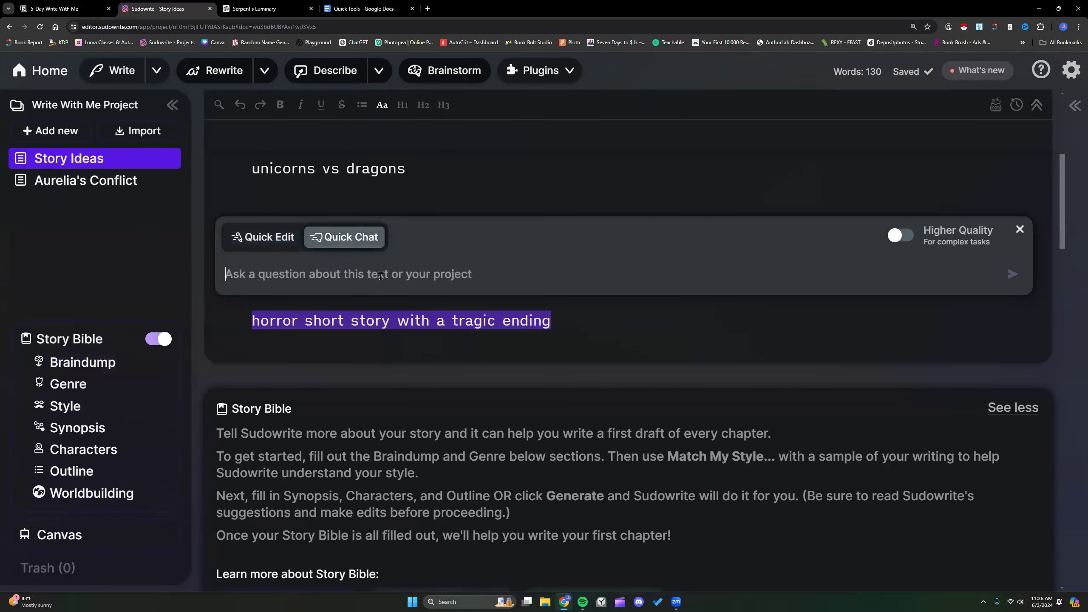
{"action": "type", "text": "Give me "}
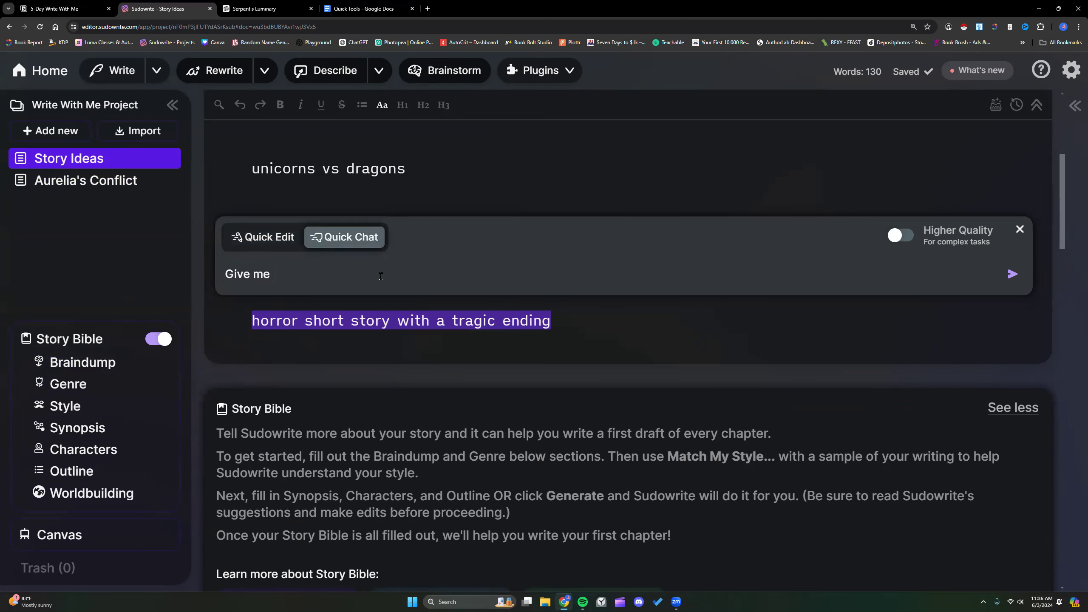
{"action": "type", "text": "5 high-concept pit"}
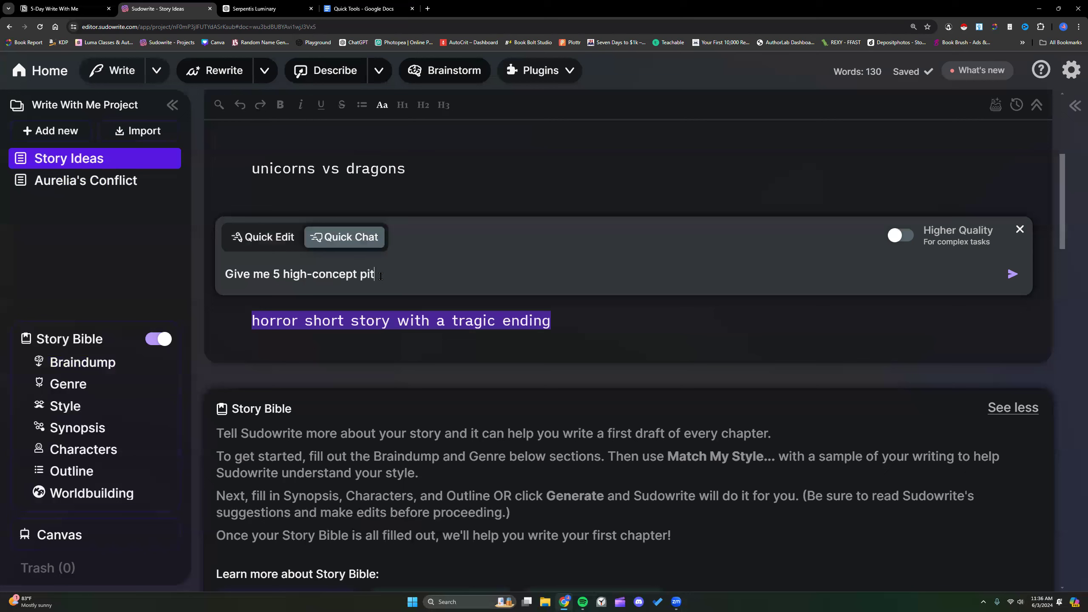
{"action": "type", "text": "ches for a"}
{"action": "key", "text": "ctrl+v"}
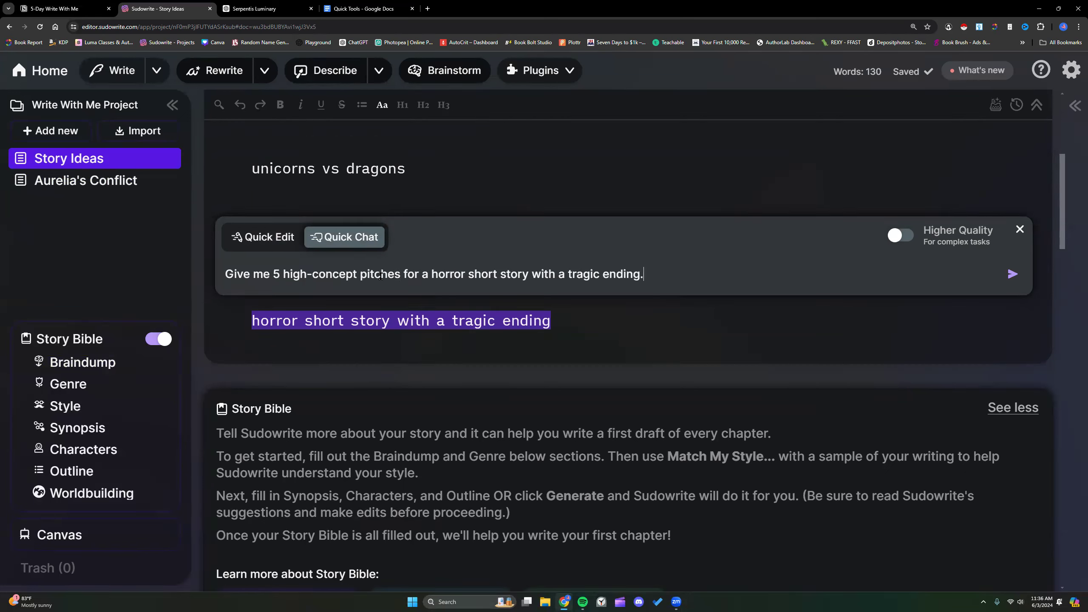
{"action": "type", "text": "."}
{"action": "key", "text": "Return"}
Copy the sent prompt from Quick Chat, read the suggested pitches, and close the chat
{"action": "scroll", "coordinate": [620, 224], "scroll_direction": "down", "scroll_amount": 2}
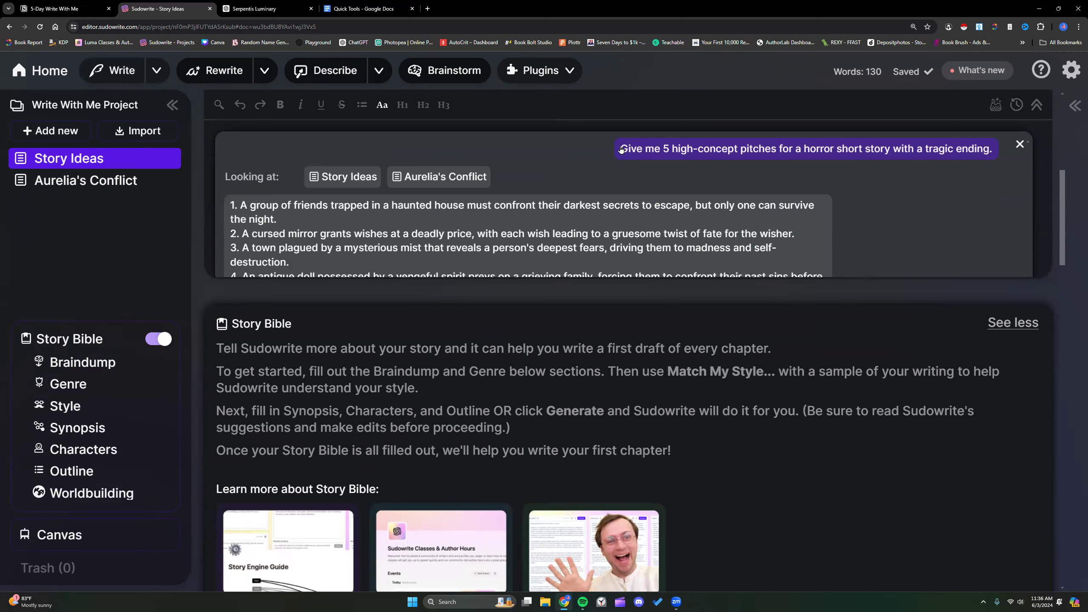
{"action": "right_click", "coordinate": [984, 148]}
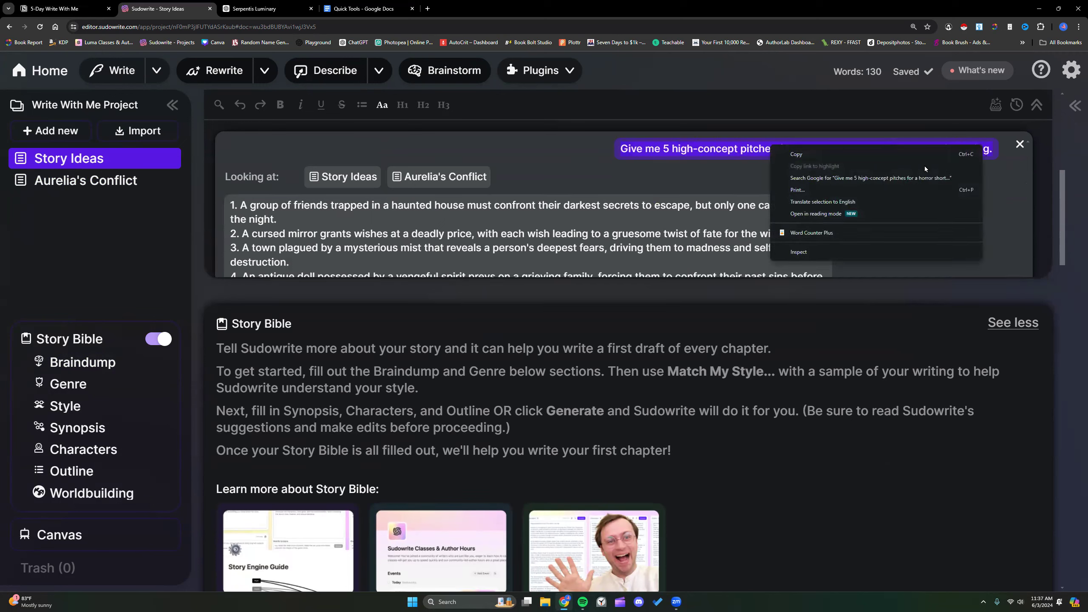
{"action": "left_click", "coordinate": [832, 153]}
{"action": "scroll", "coordinate": [704, 196], "scroll_direction": "down", "scroll_amount": 4}
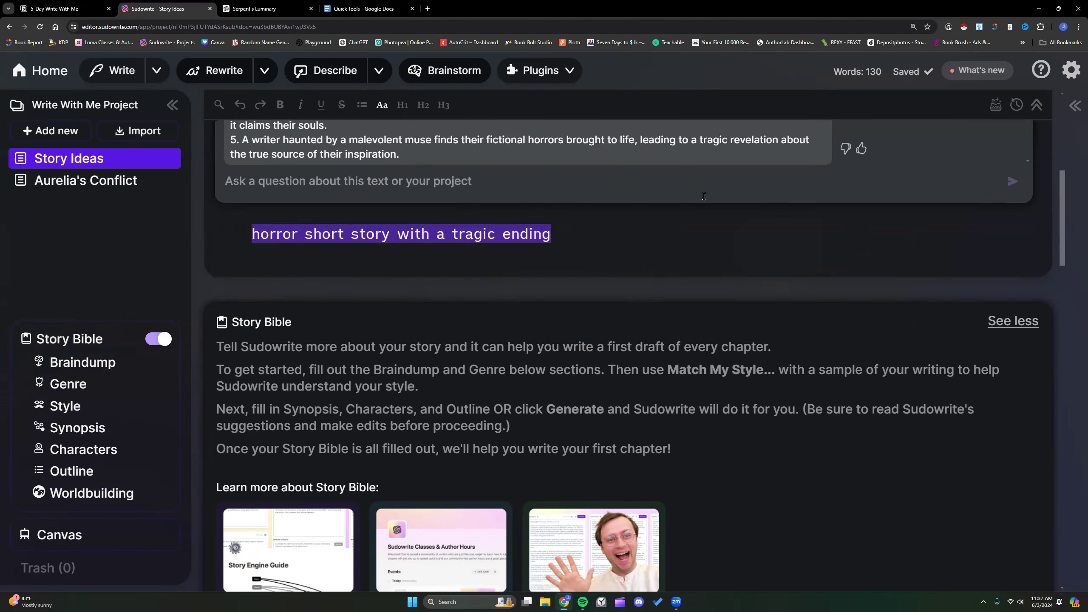
{"action": "scroll", "coordinate": [427, 322], "scroll_direction": "up", "scroll_amount": 6}
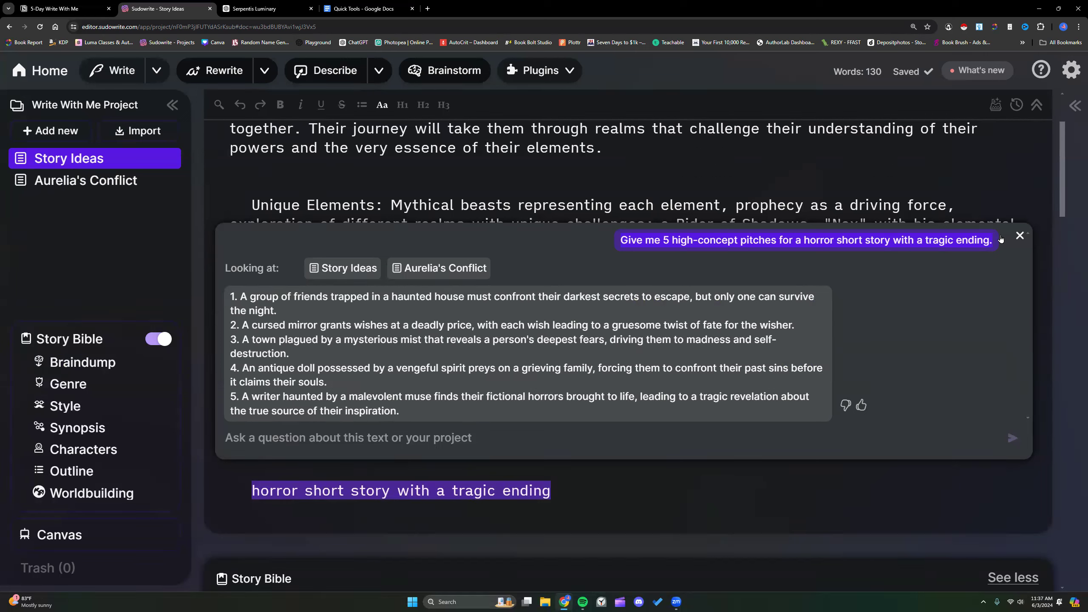
{"action": "left_click", "coordinate": [1020, 236]}
Start a "Something Else" brainstorm for a list of "5 high-concept pitches for a horror short story with a tragic ending."
{"action": "left_click", "coordinate": [447, 71]}
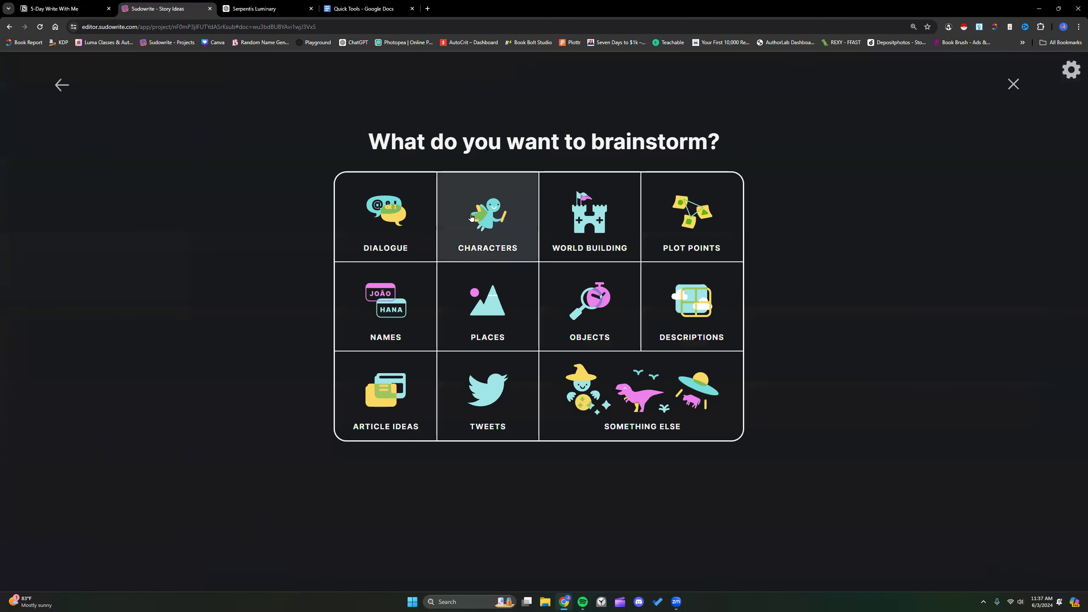
{"action": "left_click", "coordinate": [642, 394]}
{"action": "right_click", "coordinate": [379, 242]}
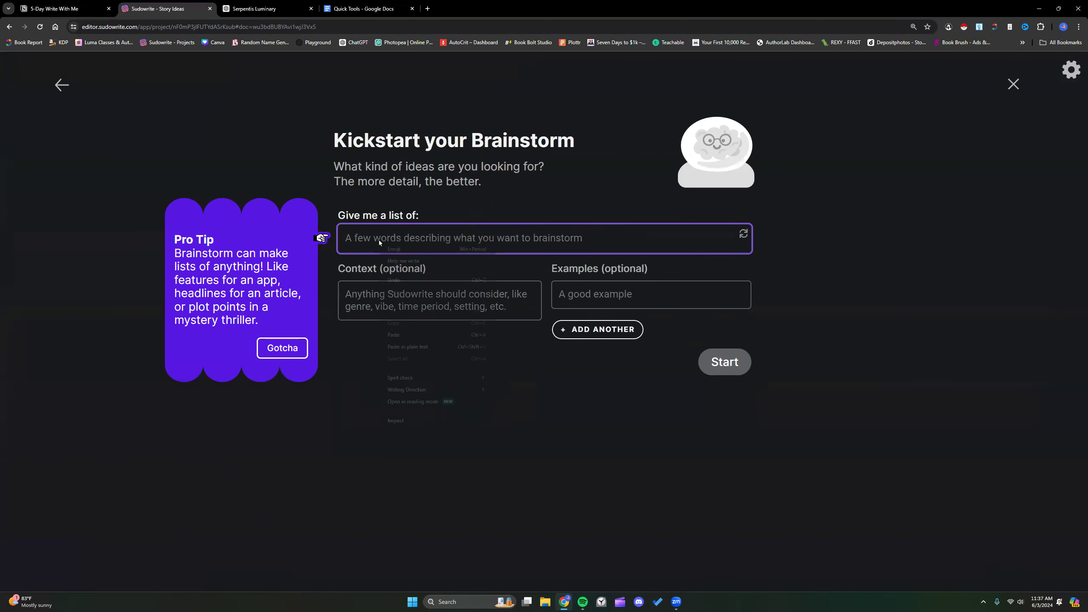
{"action": "left_click", "coordinate": [413, 335]}
{"action": "left_click_drag", "start_coordinate": [385, 239], "coordinate": [345, 239]}
{"action": "key", "text": "BackSpace"}
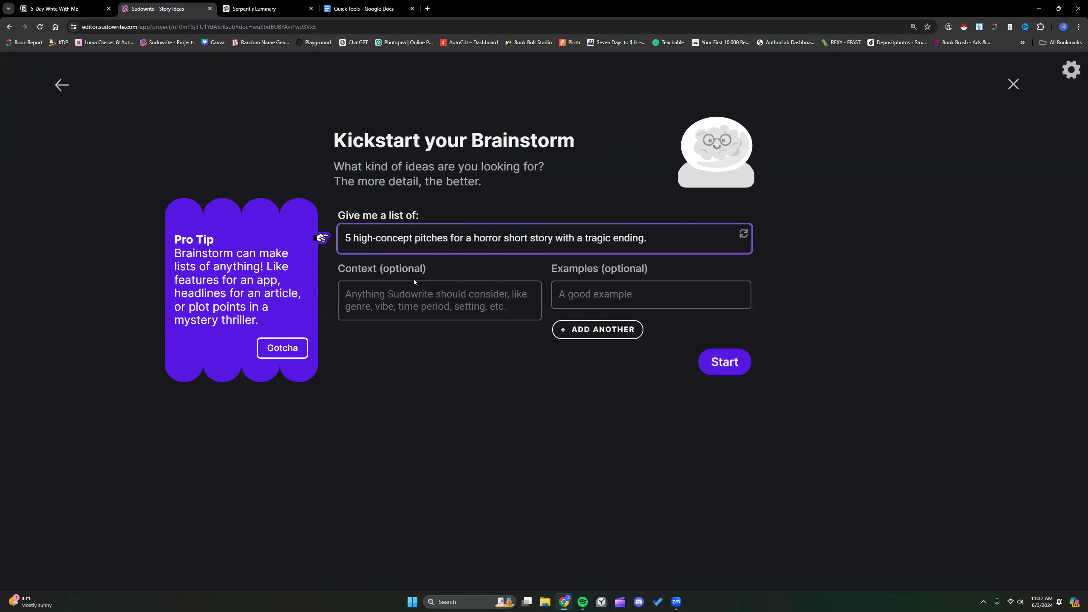
{"action": "left_click", "coordinate": [714, 369]}
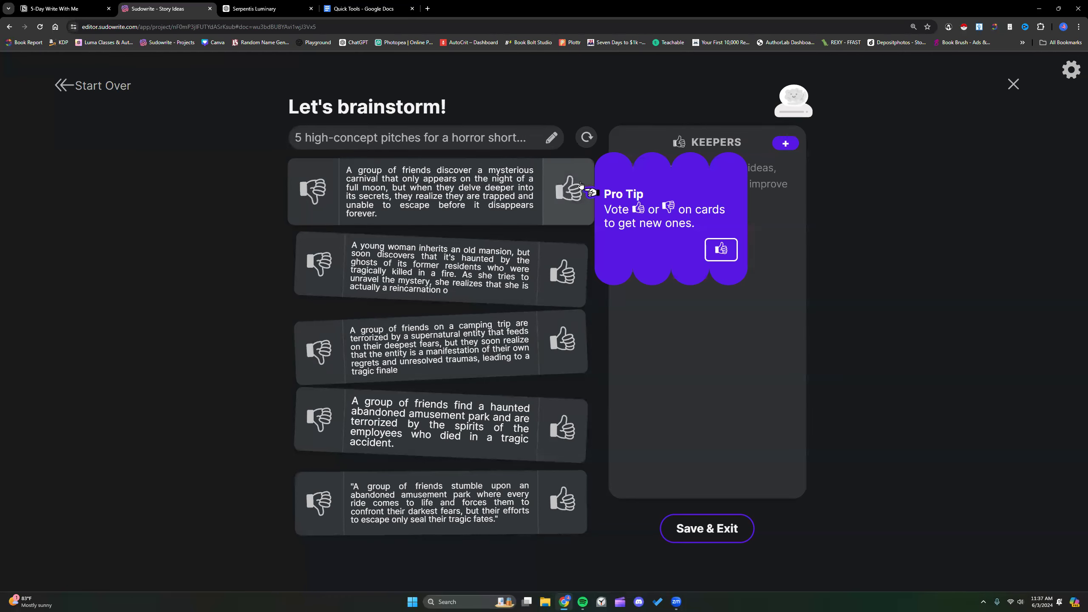
Keep the mysterious carnival and inherited mansion pitches, and reject the camping trip pitch about a supernatural entity
{"action": "left_click", "coordinate": [567, 188]}
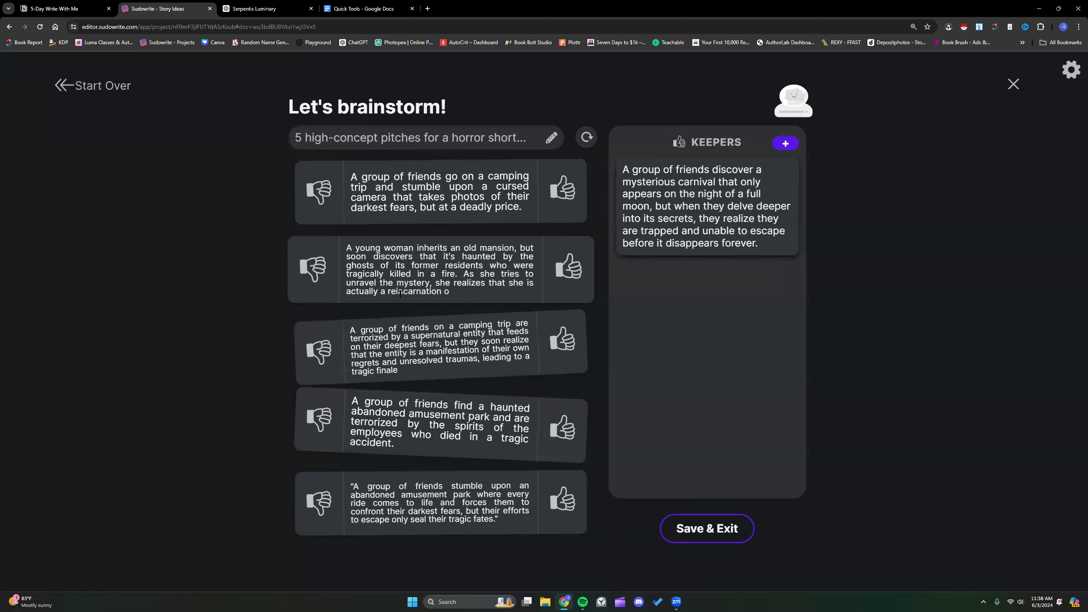
{"action": "left_click", "coordinate": [573, 271]}
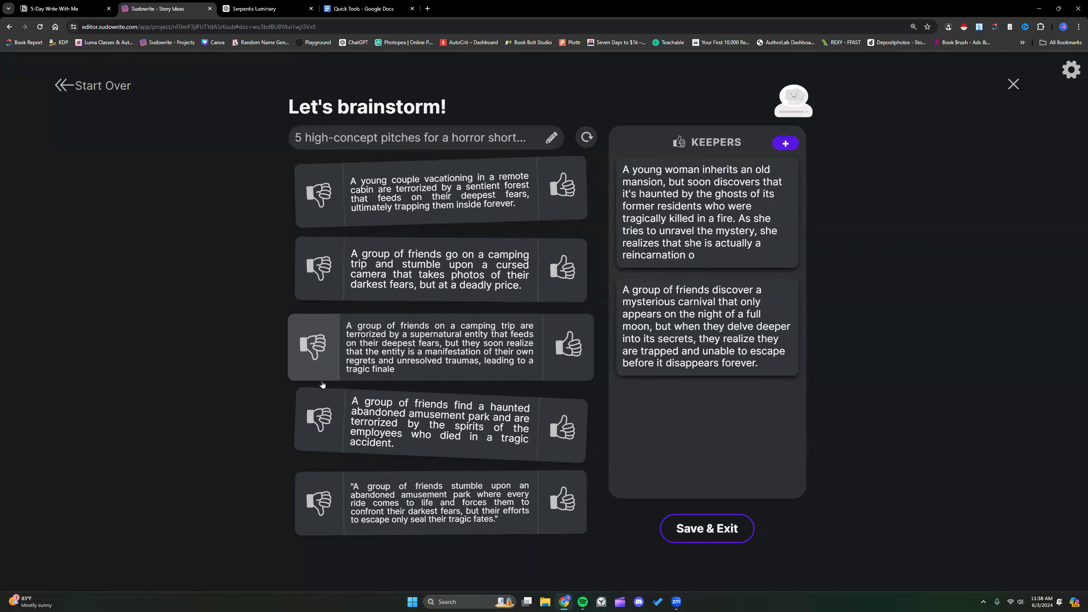
{"action": "left_click", "coordinate": [318, 347]}
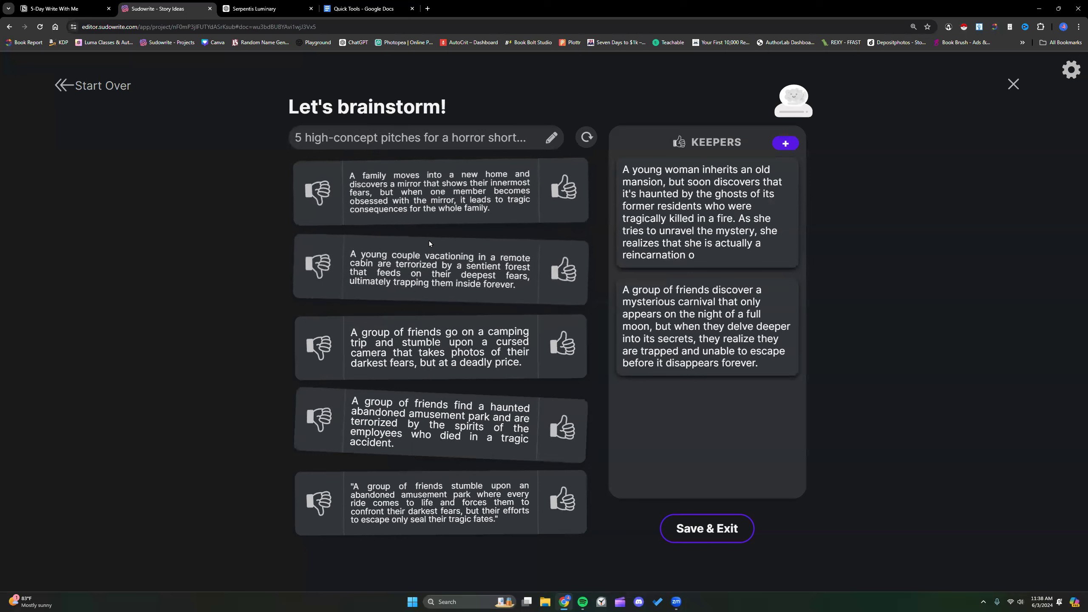
Check the credits used by each Brainstorm and Quick Chat run in the account's recent activity
{"action": "left_click", "coordinate": [1066, 73]}
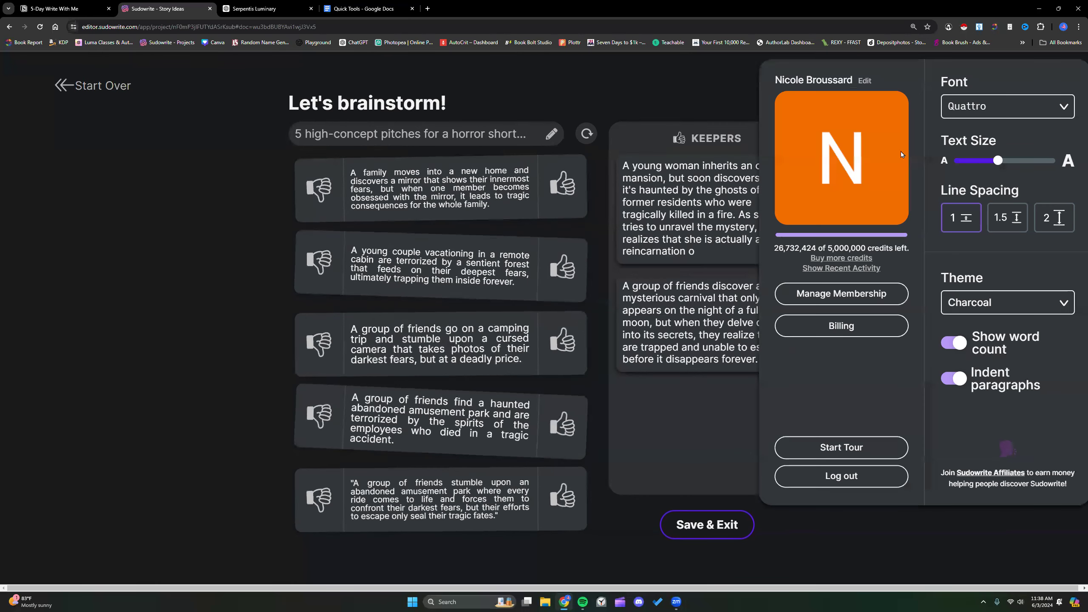
{"action": "left_click", "coordinate": [860, 267]}
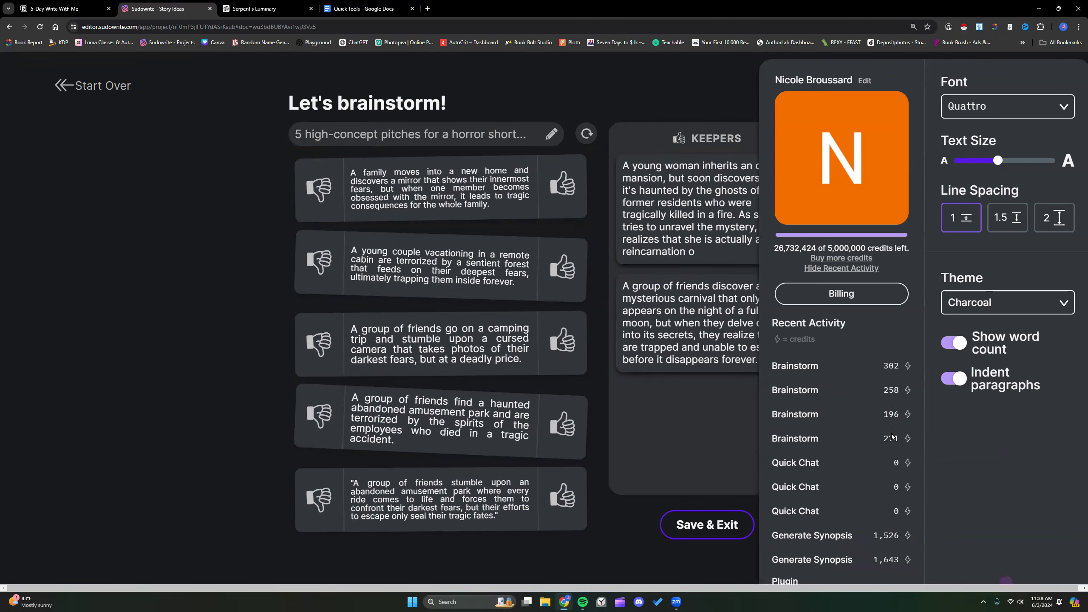
{"action": "left_click", "coordinate": [677, 92]}
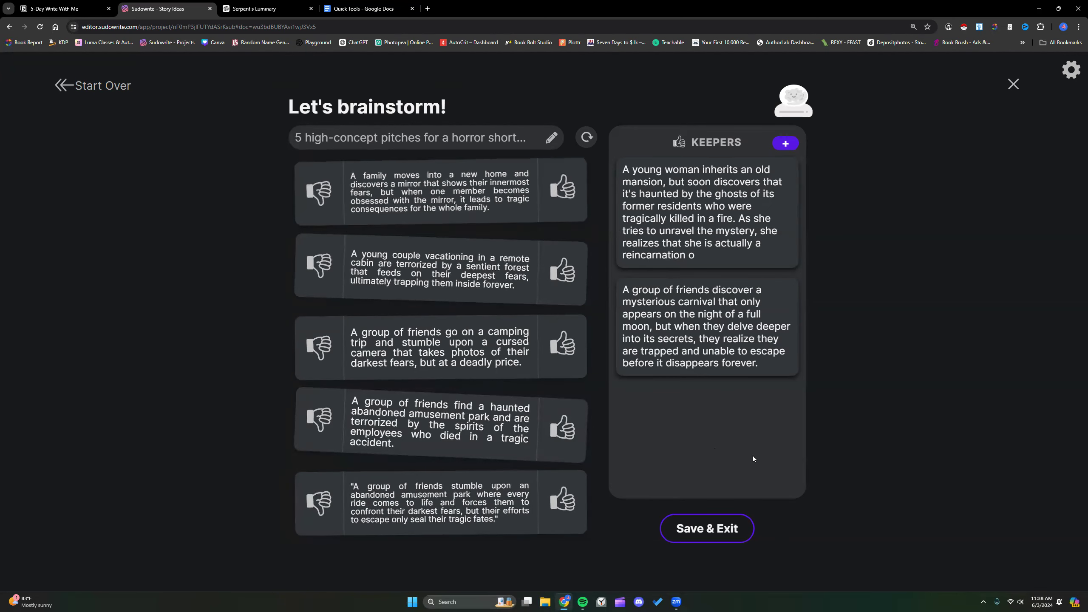
Save and exit the brainstorm, and add a new blank document to the project
{"action": "left_click", "coordinate": [728, 532]}
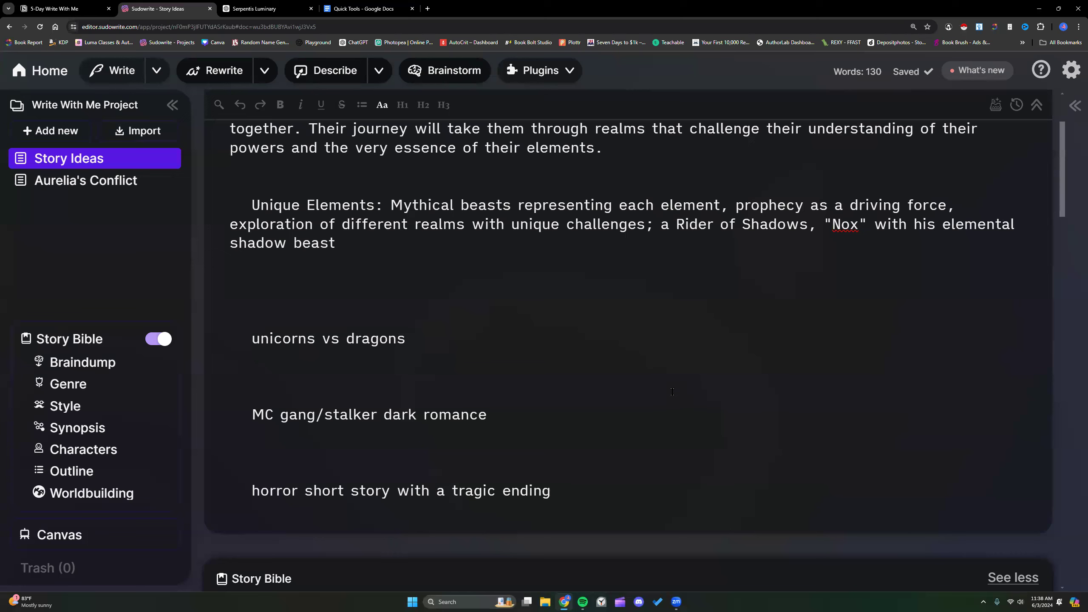
{"action": "scroll", "coordinate": [664, 372], "scroll_direction": "up", "scroll_amount": 1}
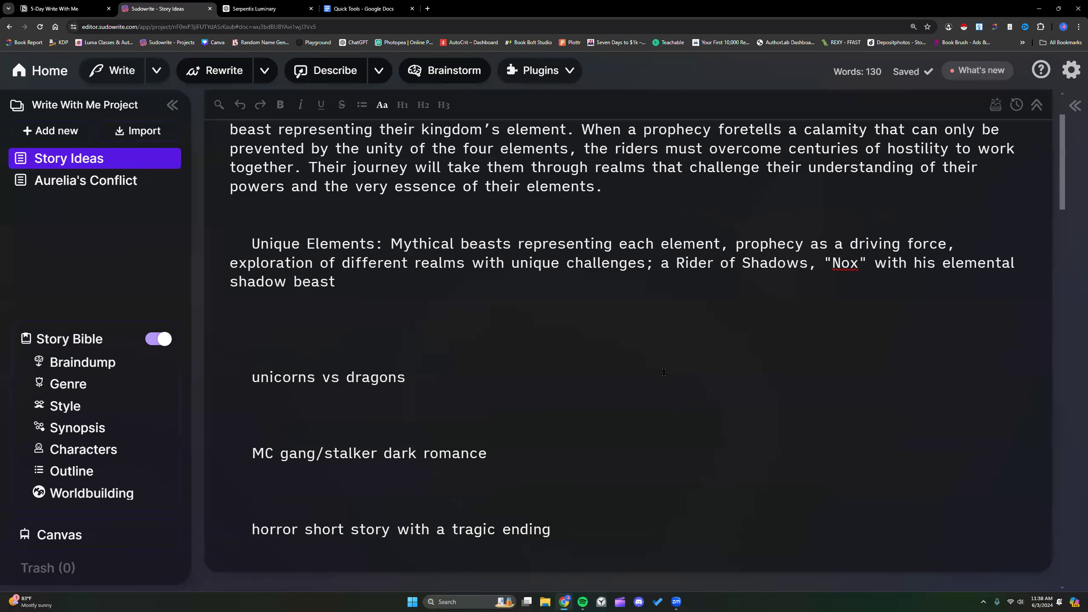
{"action": "left_click", "coordinate": [70, 132]}
{"action": "left_click", "coordinate": [67, 185]}
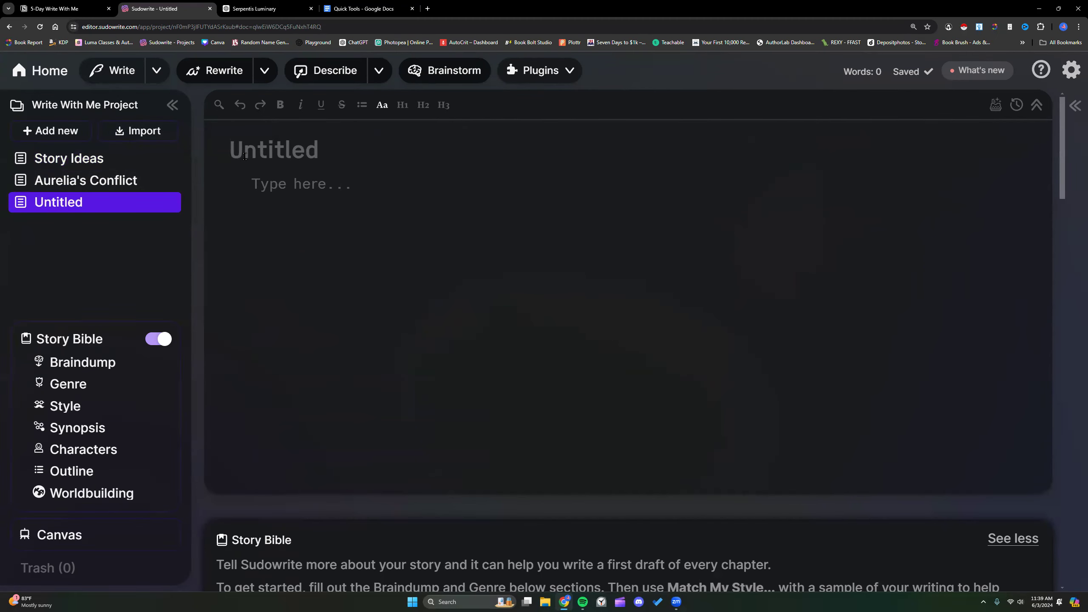
Run the First Draft plugin with the copied prompt in square brackets: "[Give me 5 high-concept pitches for a horror short story with a tragic ending.]"
{"action": "left_click", "coordinate": [552, 71]}
{"action": "scroll", "coordinate": [565, 264], "scroll_direction": "down", "scroll_amount": 10}
{"action": "scroll", "coordinate": [567, 268], "scroll_direction": "down", "scroll_amount": 15}
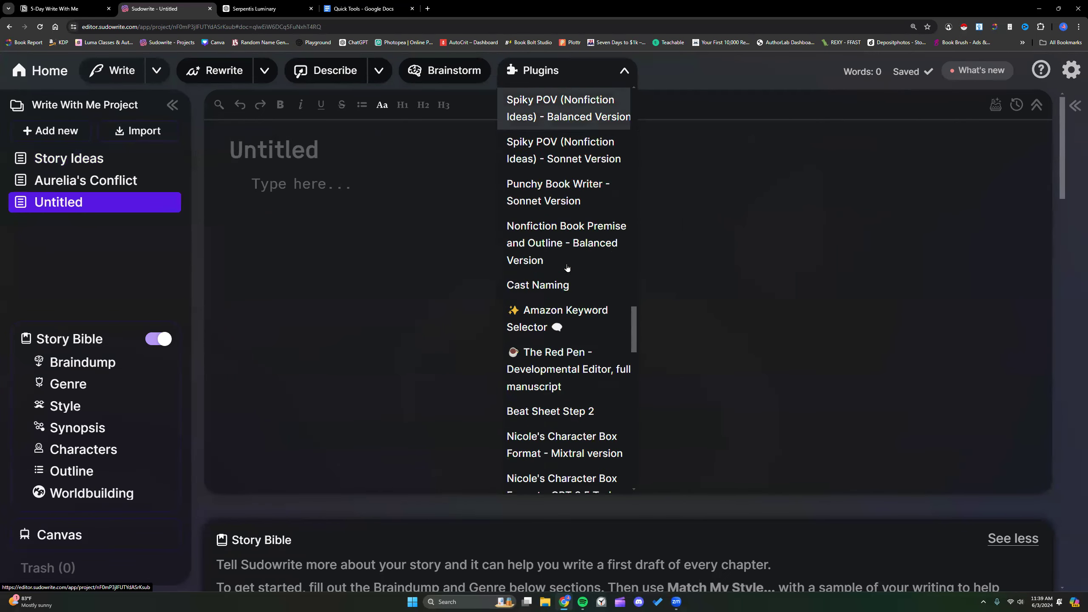
{"action": "scroll", "coordinate": [567, 268], "scroll_direction": "down", "scroll_amount": 2}
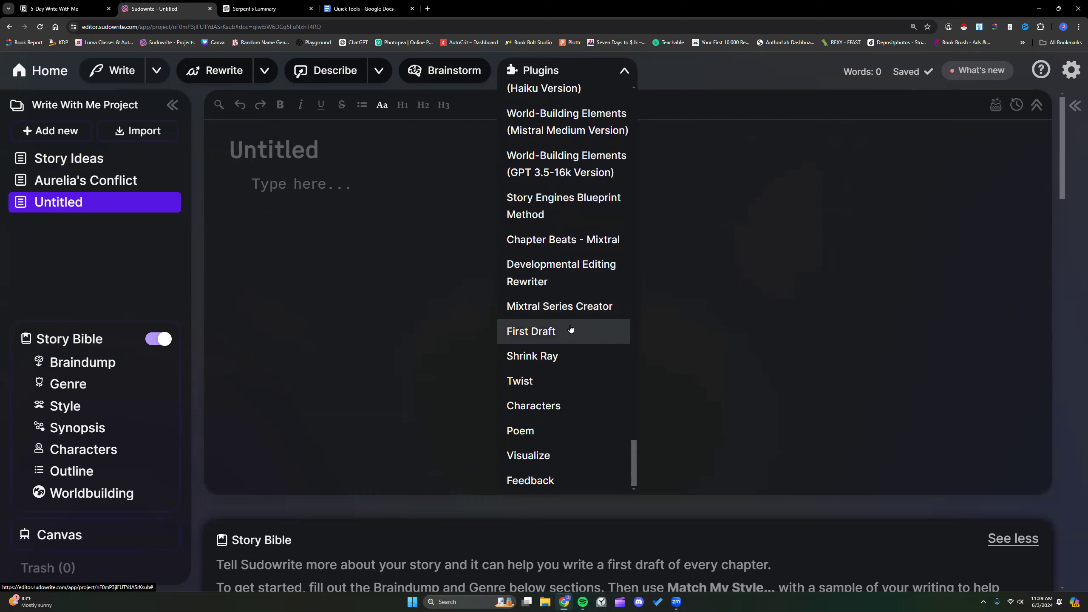
{"action": "left_click", "coordinate": [533, 330]}
{"action": "right_click", "coordinate": [419, 185]}
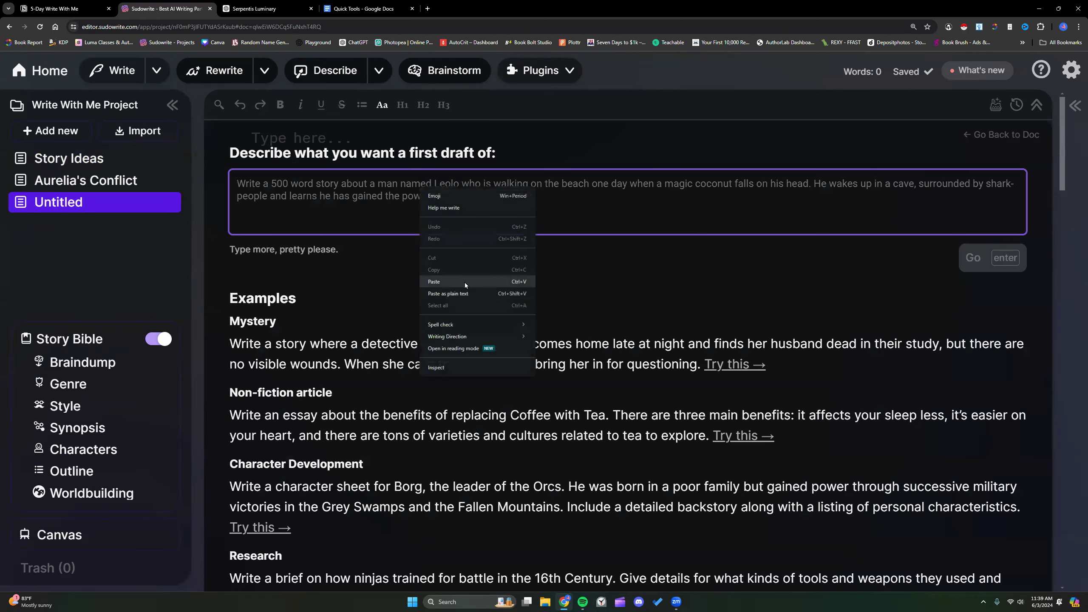
{"action": "left_click", "coordinate": [464, 283]}
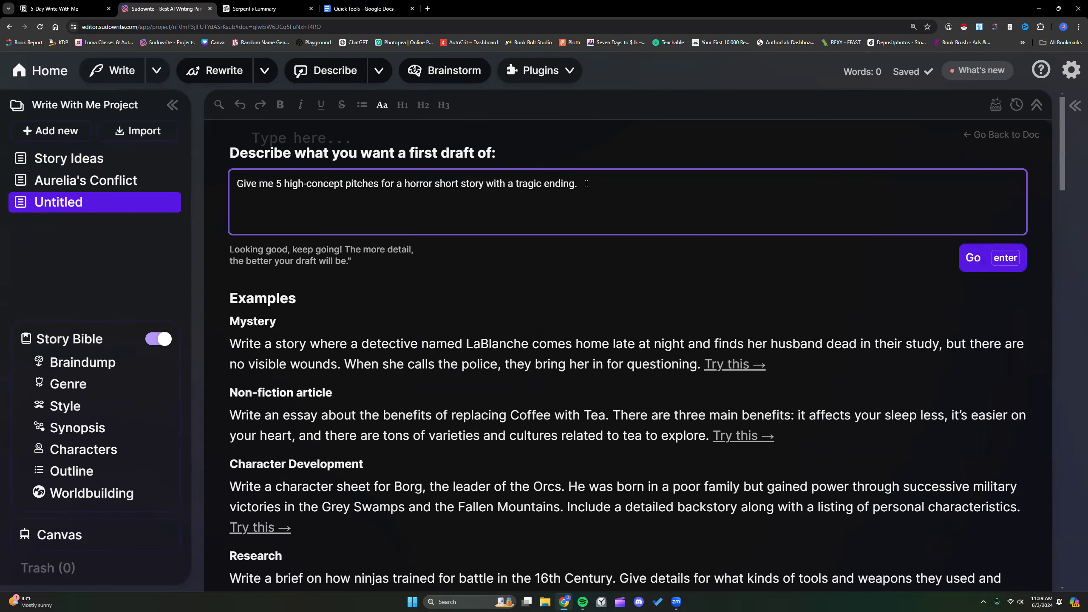
{"action": "type", "text": "]"}
{"action": "type", "text": "["}
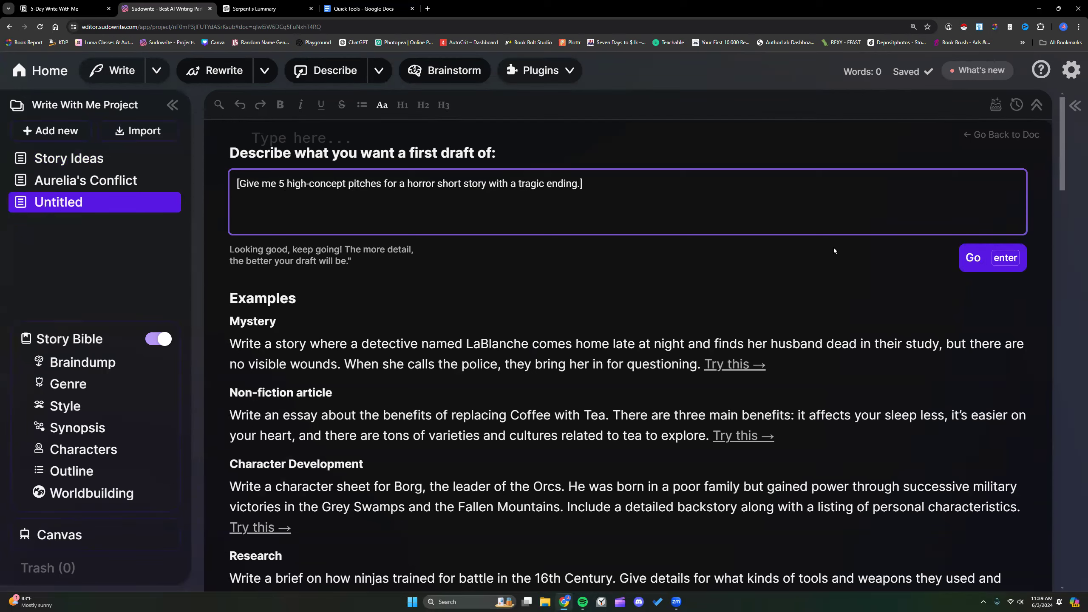
{"action": "left_click", "coordinate": [981, 257]}
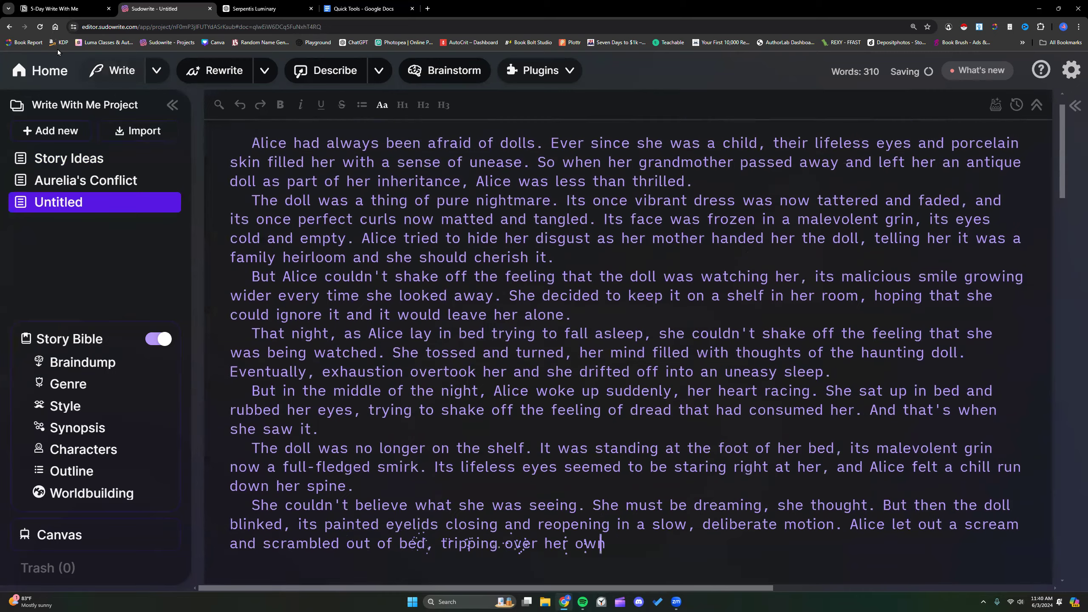
Reload the page to stop the running First Draft generation, and add a new blank document to the project
{"action": "left_click", "coordinate": [40, 26]}
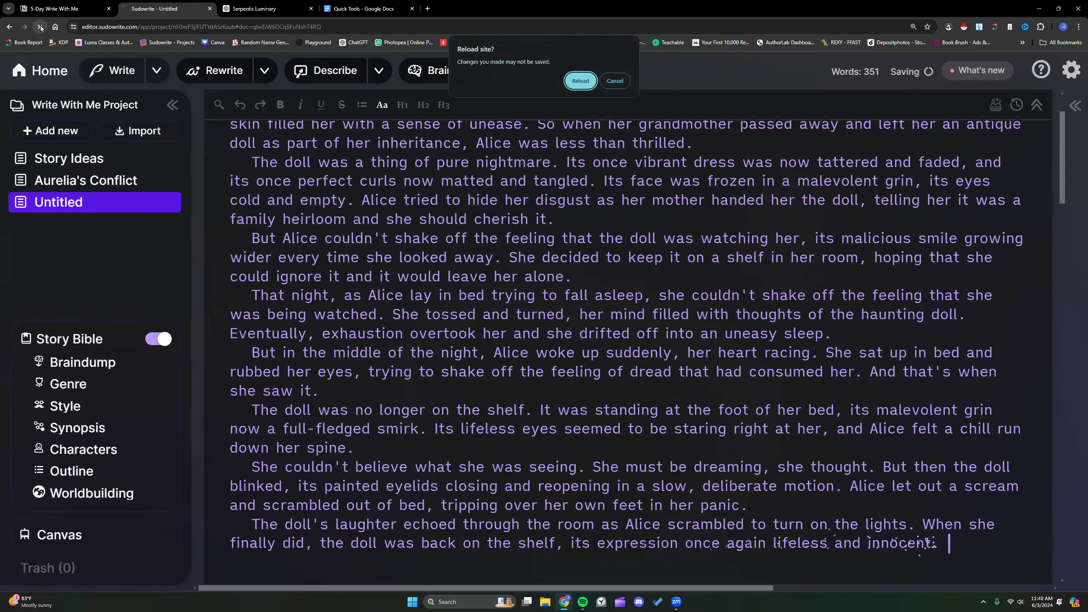
{"action": "left_click", "coordinate": [566, 79]}
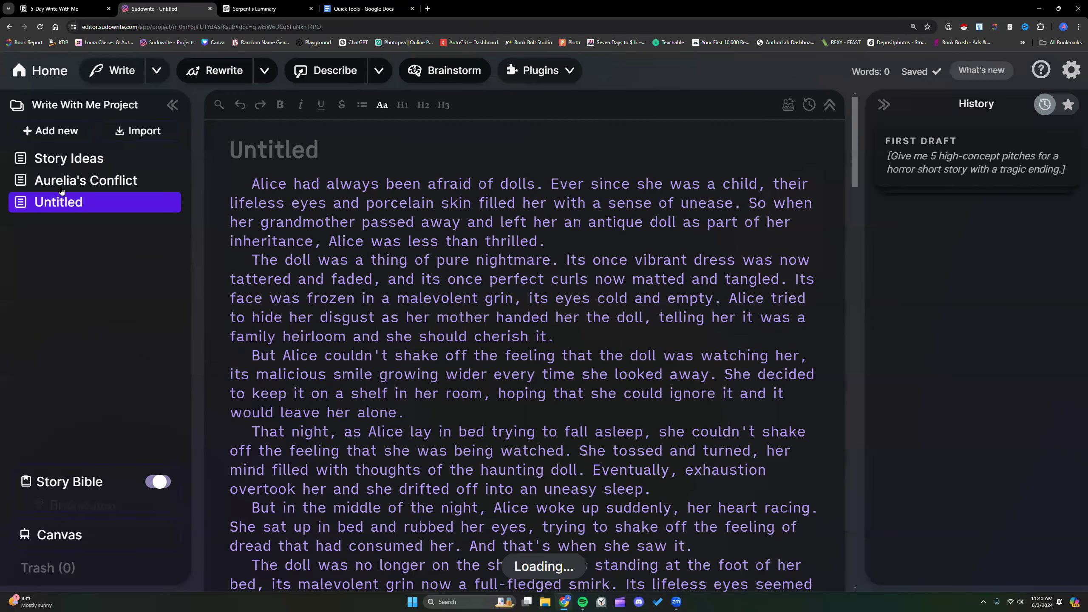
{"action": "left_click", "coordinate": [51, 130]}
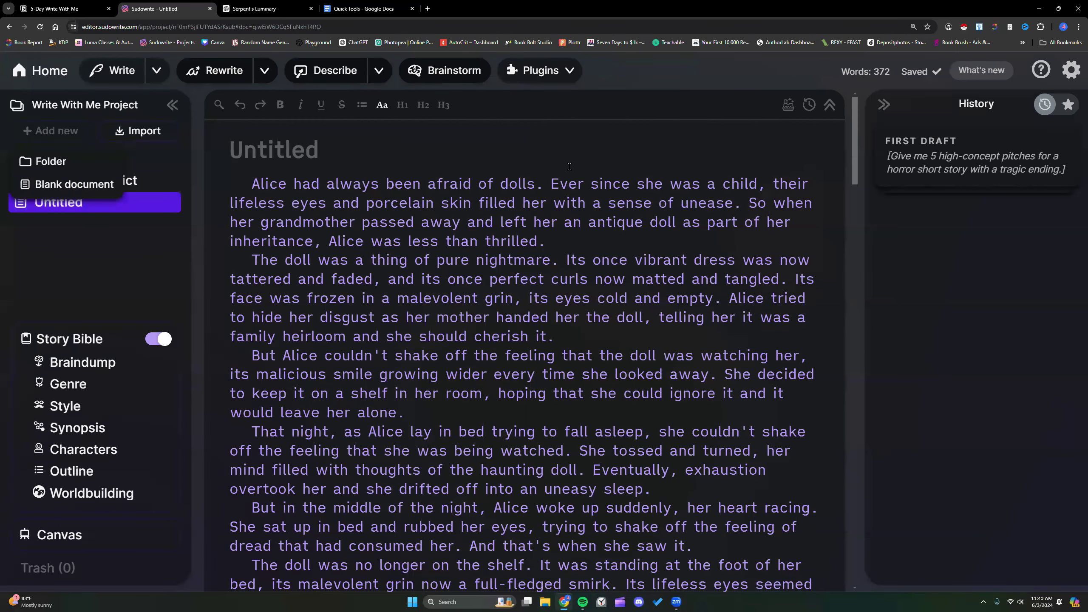
Run the First Draft plugin with "[Generate 5 high-concept pitches for a short horror story with a tragic ending.]", and reload the page to stop it
{"action": "left_click", "coordinate": [569, 70]}
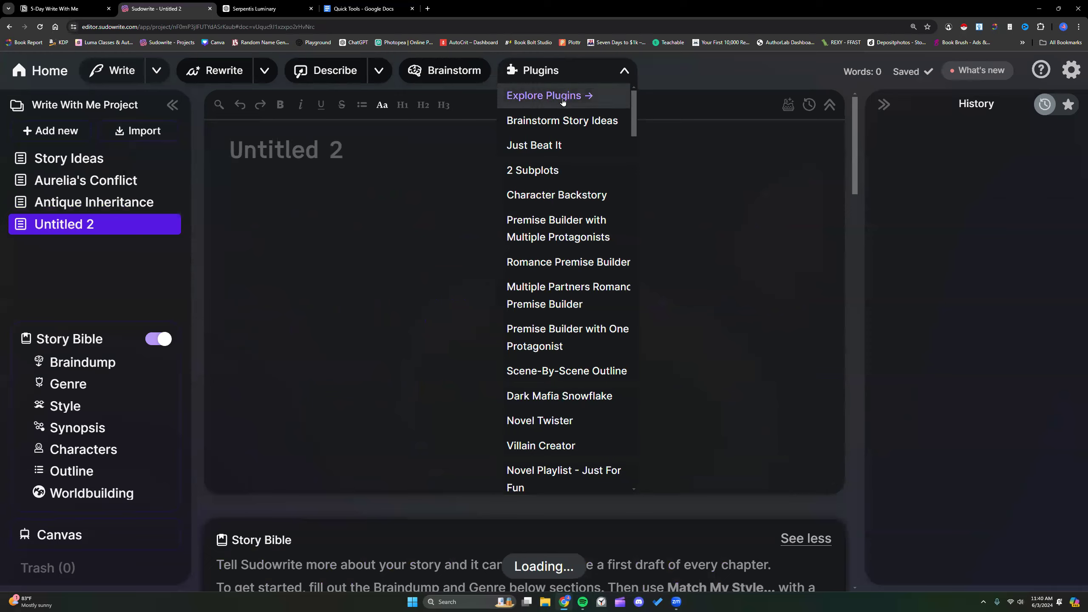
{"action": "scroll", "coordinate": [596, 312], "scroll_direction": "down", "scroll_amount": 20}
{"action": "scroll", "coordinate": [595, 313], "scroll_direction": "down", "scroll_amount": 10}
{"action": "left_click", "coordinate": [557, 396]}
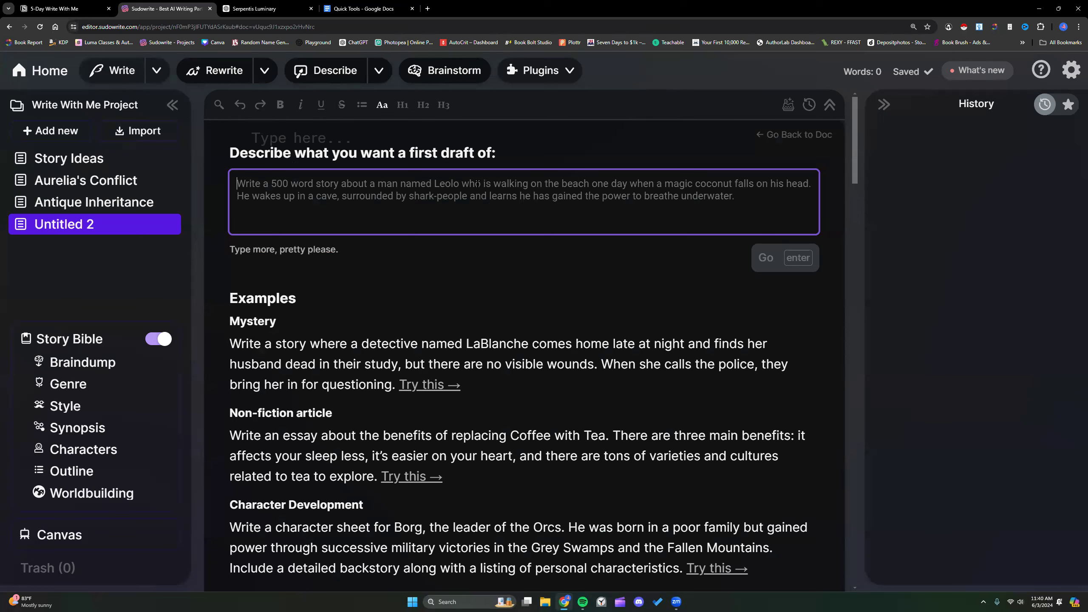
{"action": "type", "text": "[Write"}
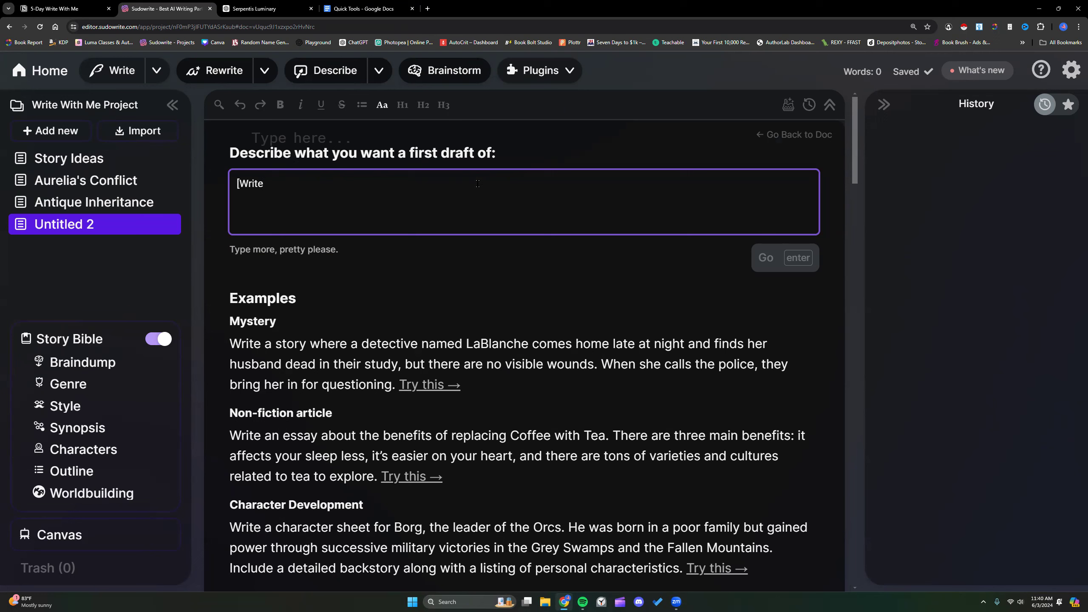
{"action": "key", "text": "BackSpace"}
{"action": "key", "text": "BackSpace"}
{"action": "key", "text": "BackSpace"}
{"action": "key", "text": "BackSpace"}
{"action": "key", "text": "BackSpace"}
{"action": "type", "text": "Generate 5 high-concept"}
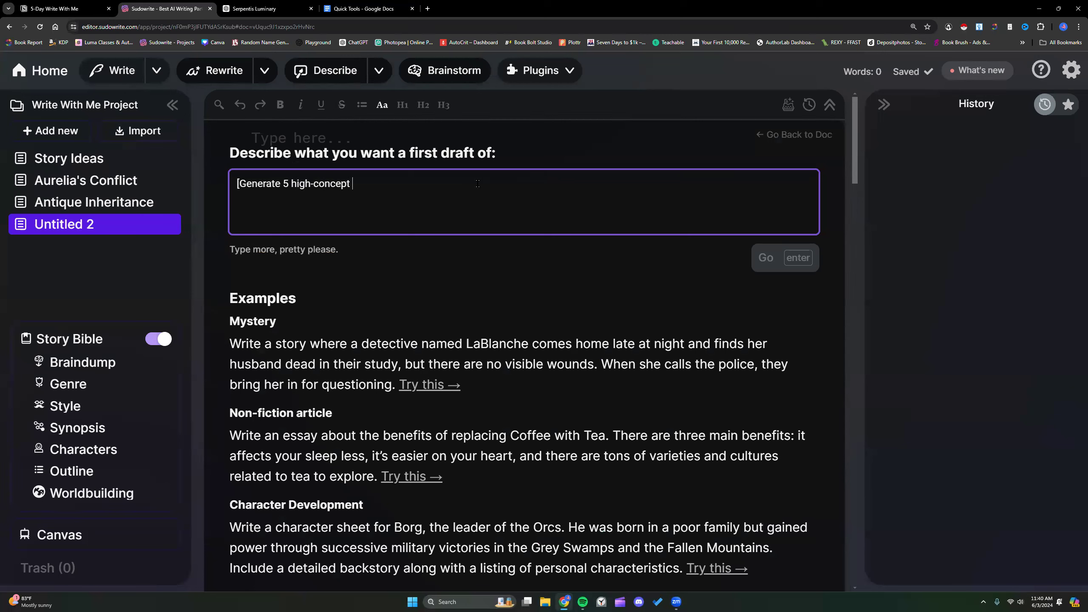
{"action": "type", "text": " i"}
{"action": "key", "text": "BackSpace"}
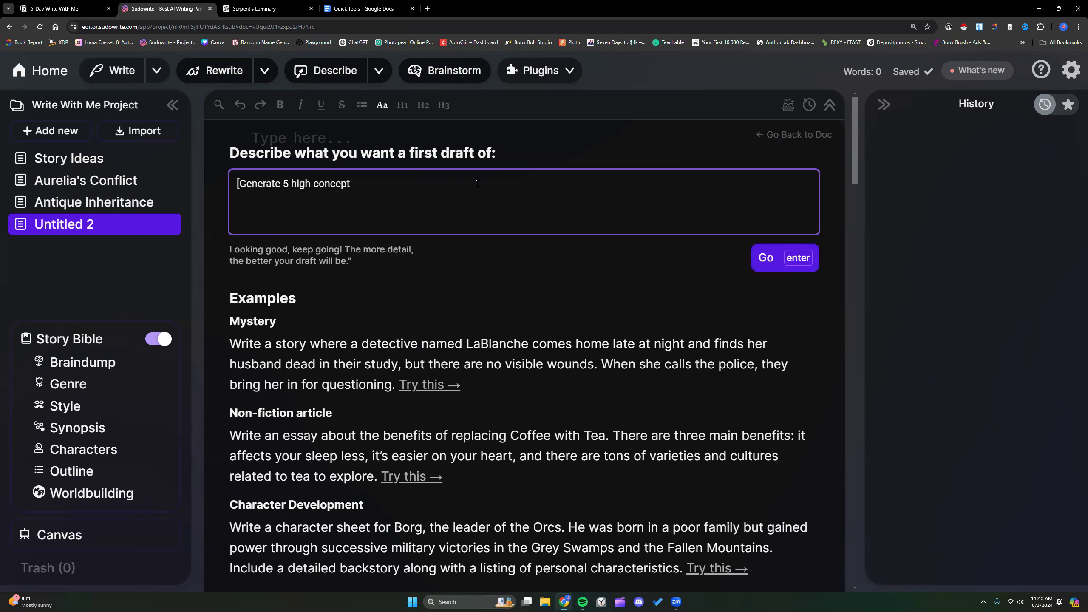
{"action": "type", "text": "pitches for a short horror story with a tragic ending.]"}
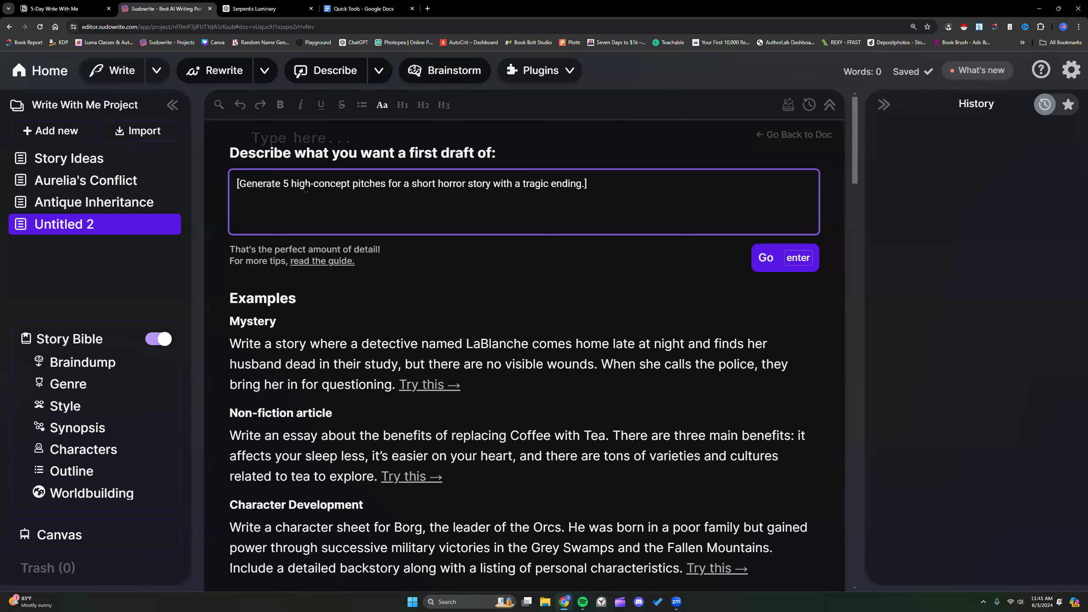
{"action": "left_click", "coordinate": [776, 258]}
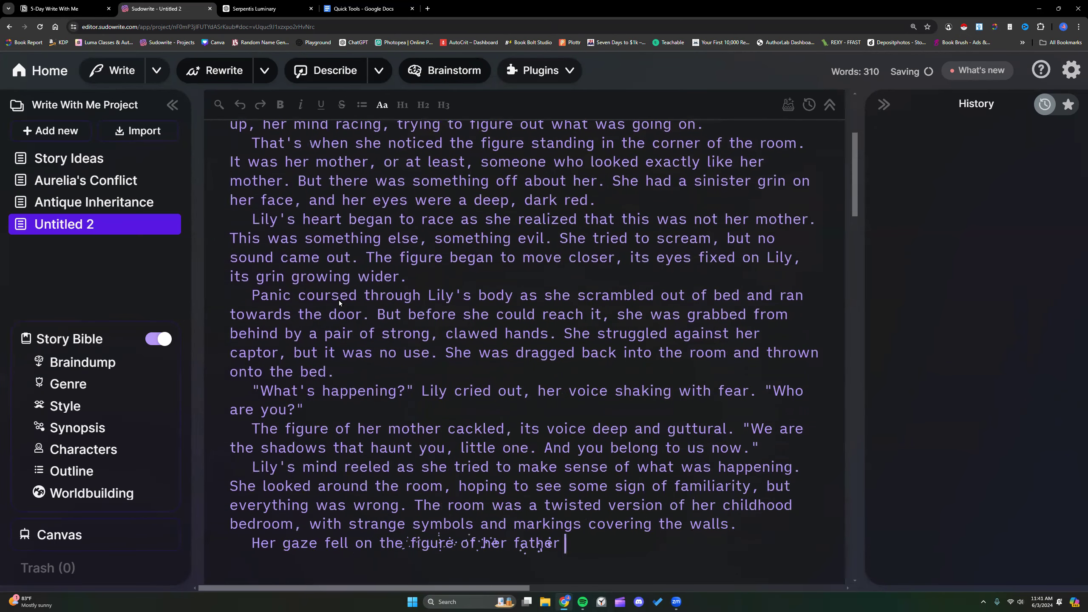
{"action": "left_click", "coordinate": [39, 27]}
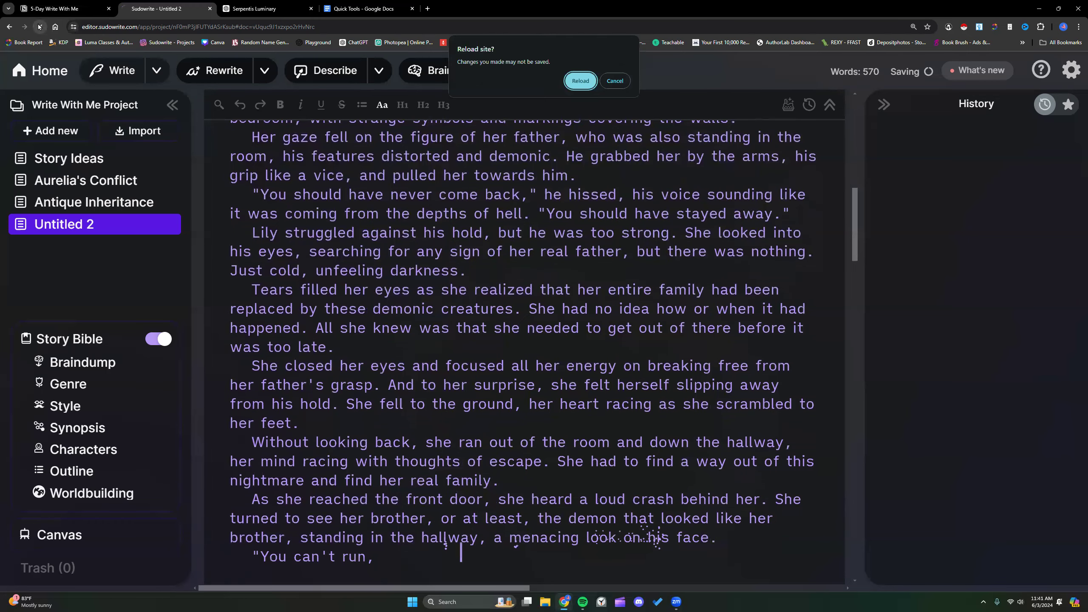
{"action": "left_click", "coordinate": [582, 81]}
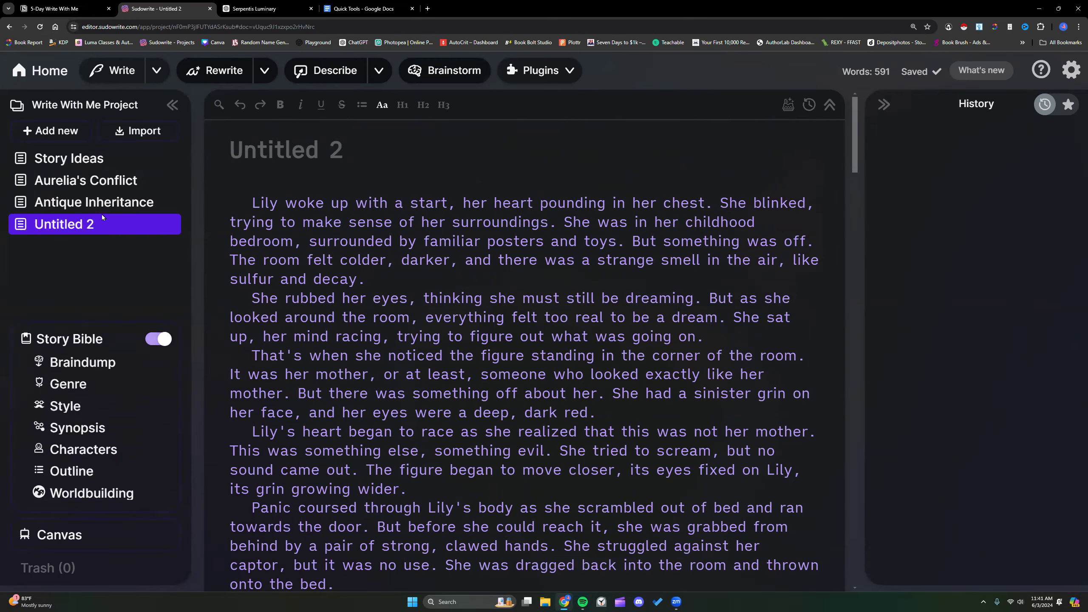
Fill in the Story Bible's Genre with "short story", "horror" and "tragic ending" on separate lines
{"action": "left_click", "coordinate": [89, 369]}
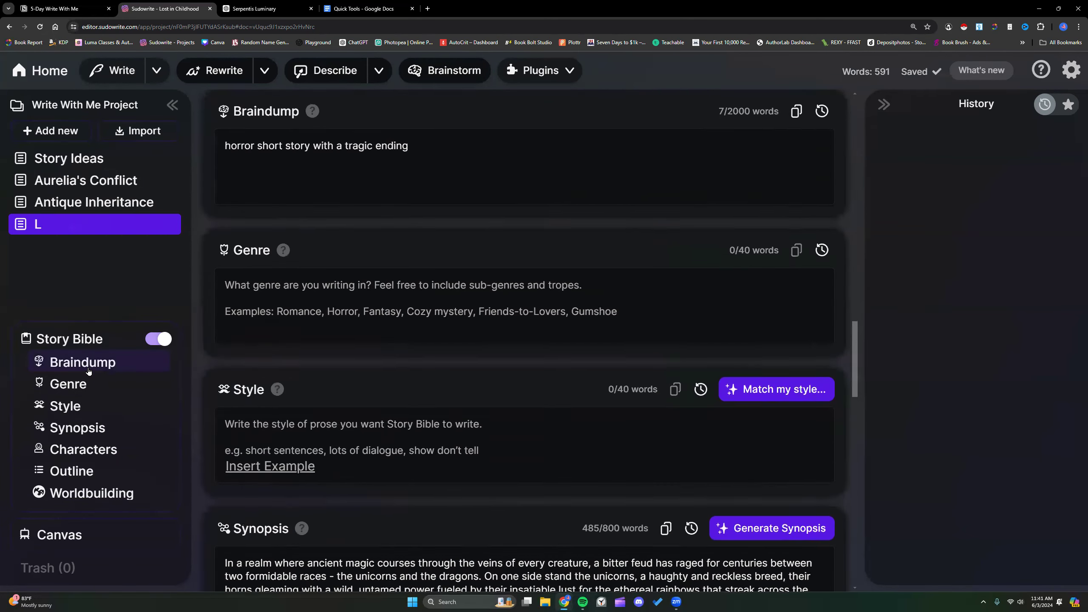
{"action": "left_click", "coordinate": [343, 286]}
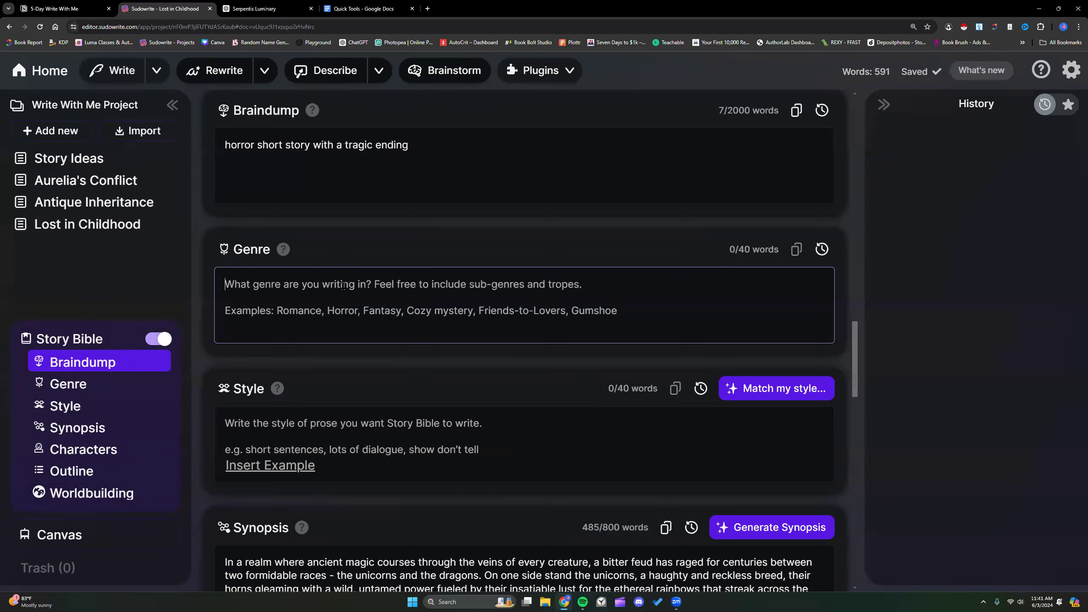
{"action": "type", "text": "short story "}
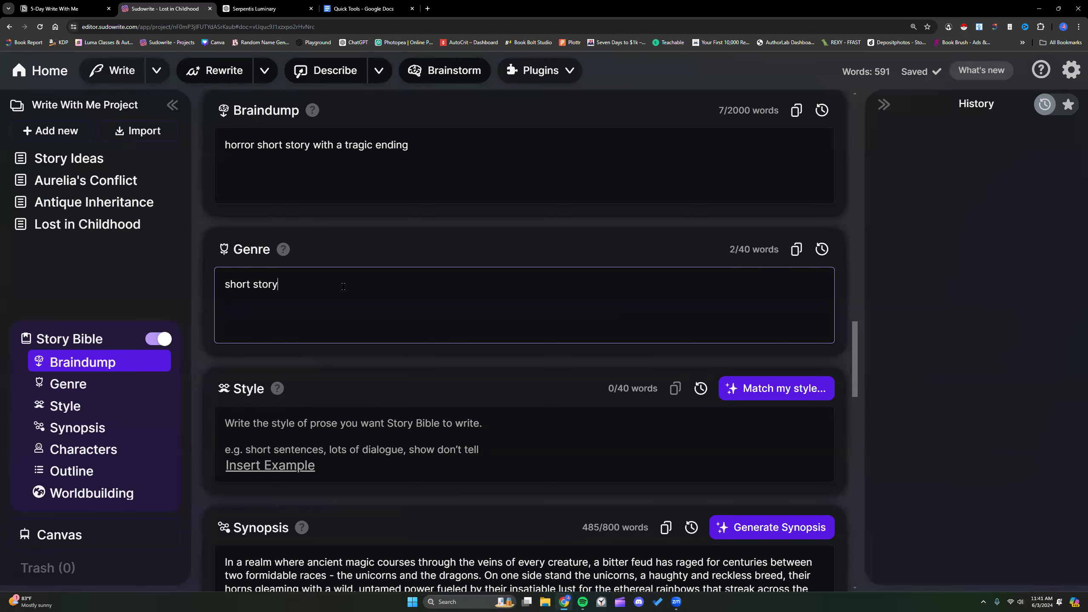
{"action": "type", "text": "horror "}
{"action": "type", "text": "tragic ending"}
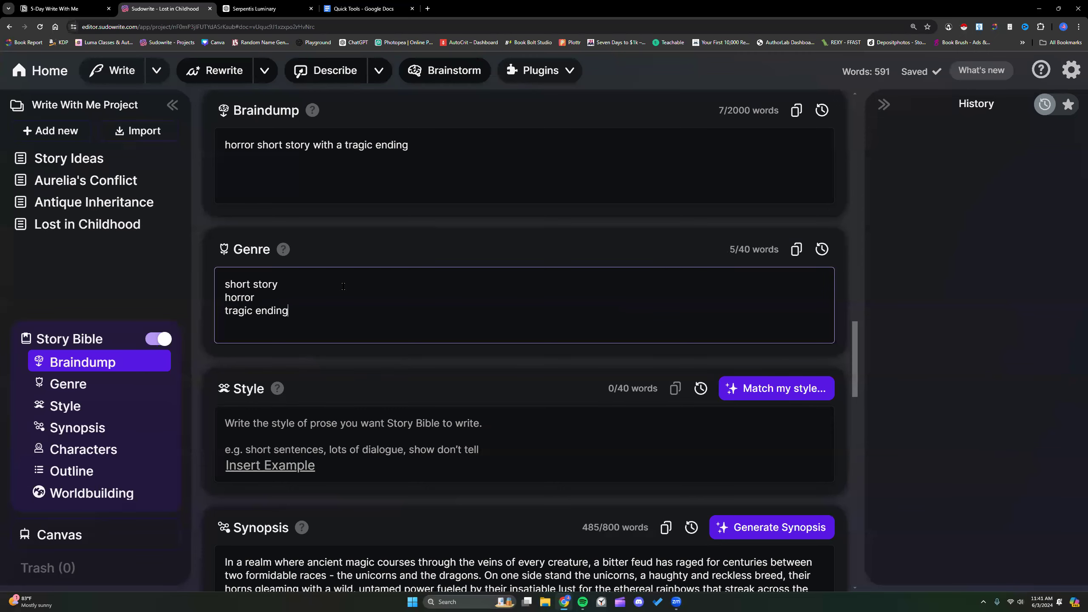
Generate a new Story Bible synopsis from the horror braindump and genre entries
{"action": "scroll", "coordinate": [343, 287], "scroll_direction": "down", "scroll_amount": 2}
{"action": "scroll", "coordinate": [312, 216], "scroll_direction": "up", "scroll_amount": 3}
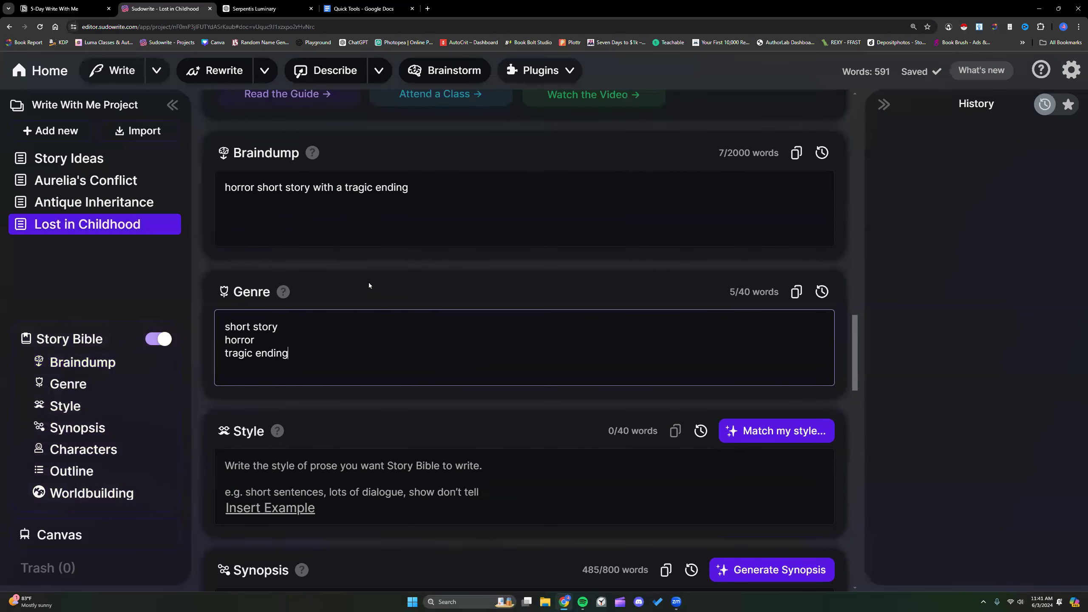
{"action": "scroll", "coordinate": [405, 320], "scroll_direction": "down", "scroll_amount": 7}
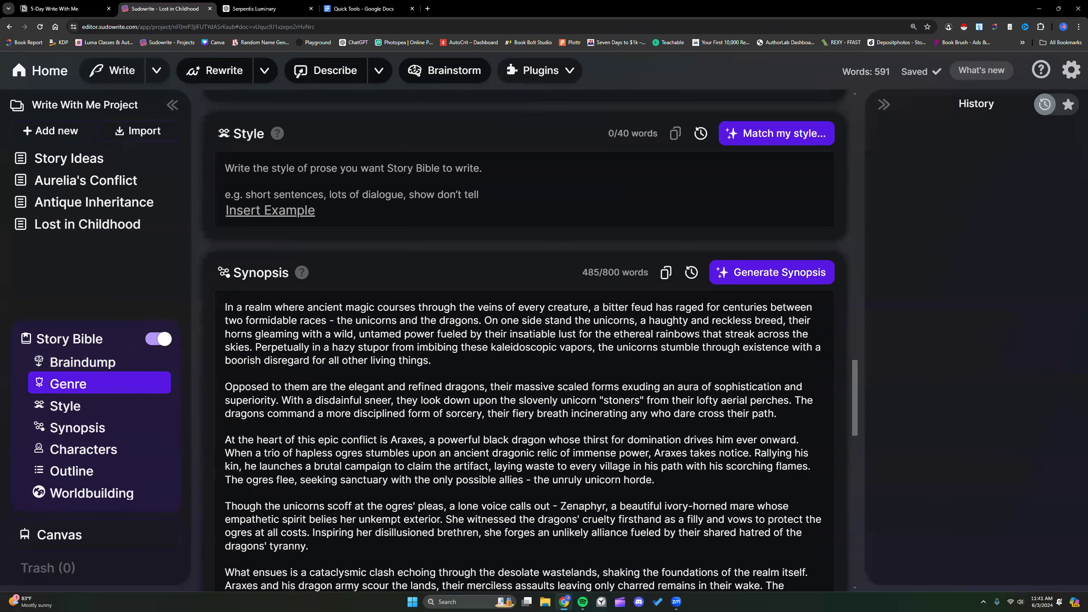
{"action": "left_click", "coordinate": [771, 271]}
{"action": "scroll", "coordinate": [556, 360], "scroll_direction": "down", "scroll_amount": 2}
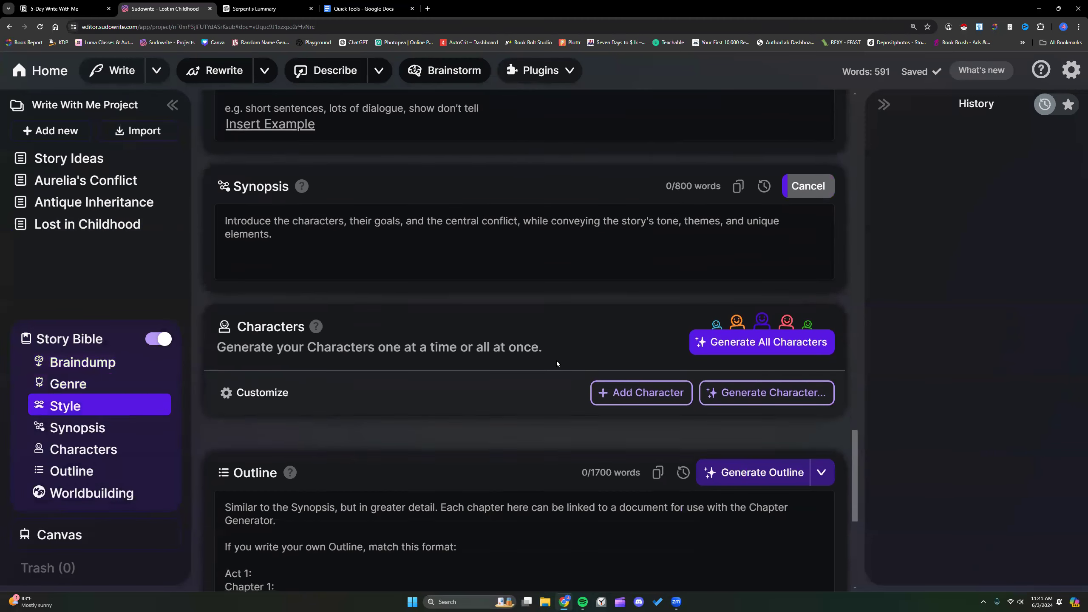
Read through the newly generated synopsis, from the opening in Willow Creek to the tragic finale
{"action": "scroll", "coordinate": [555, 361], "scroll_direction": "down", "scroll_amount": 2}
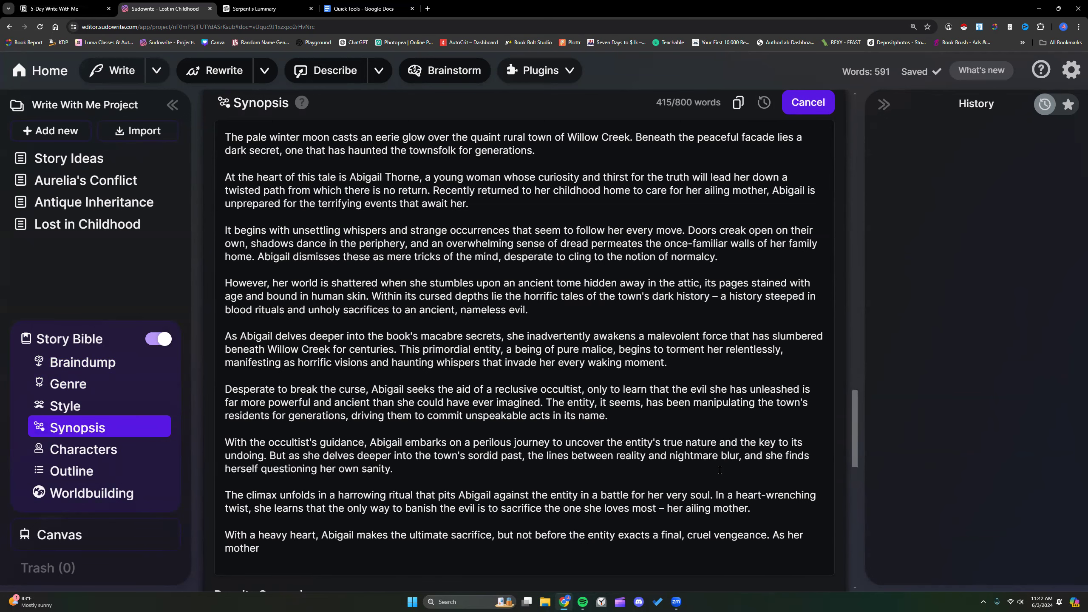
{"action": "scroll", "coordinate": [720, 470], "scroll_direction": "down", "scroll_amount": 1}
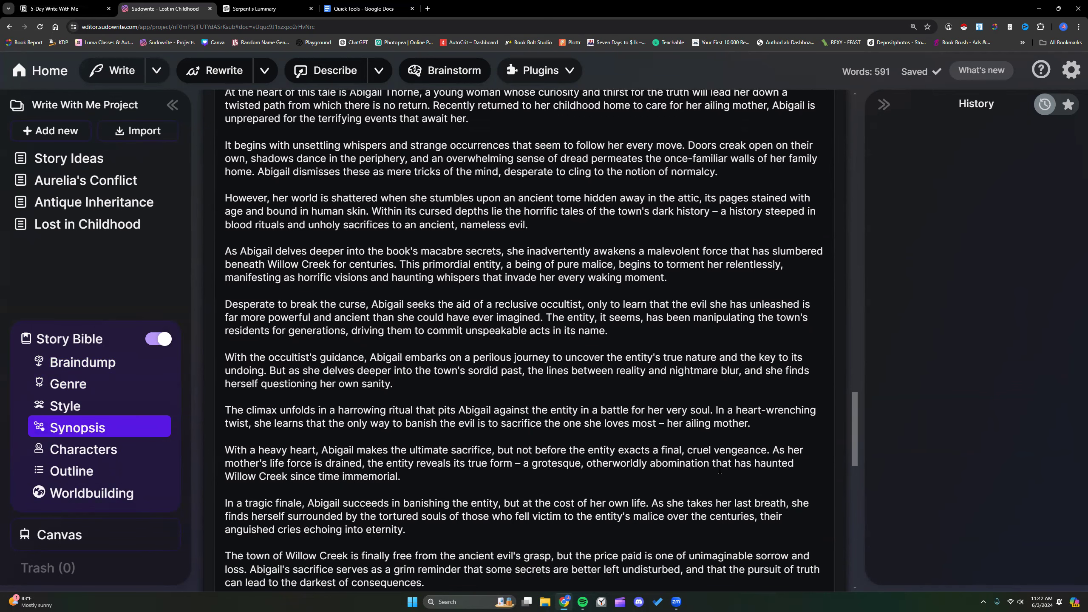
{"action": "scroll", "coordinate": [720, 471], "scroll_direction": "up", "scroll_amount": 3}
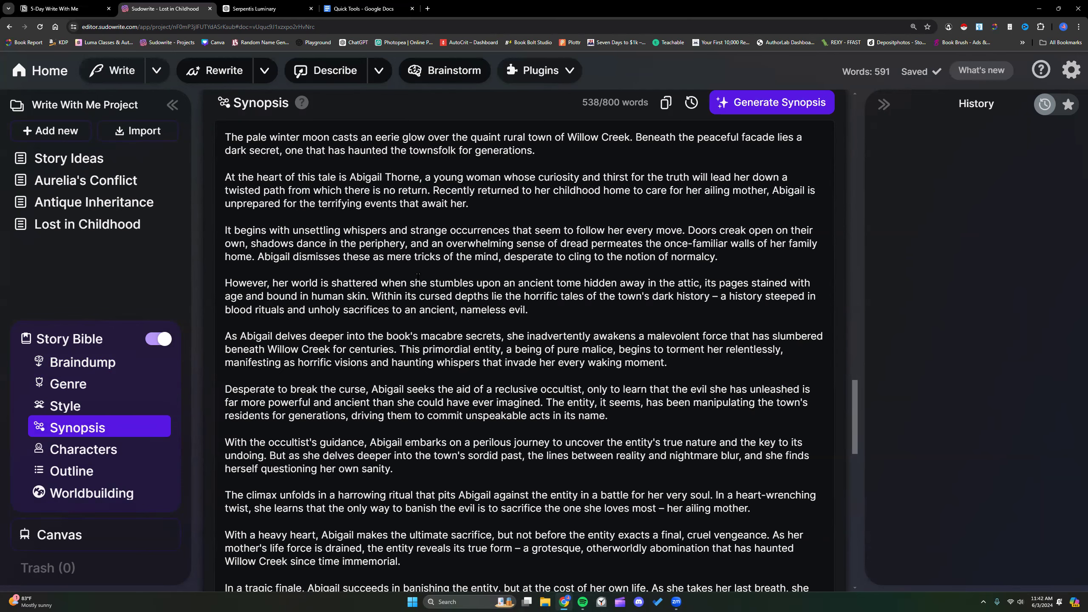
{"action": "scroll", "coordinate": [418, 277], "scroll_direction": "down", "scroll_amount": 2}
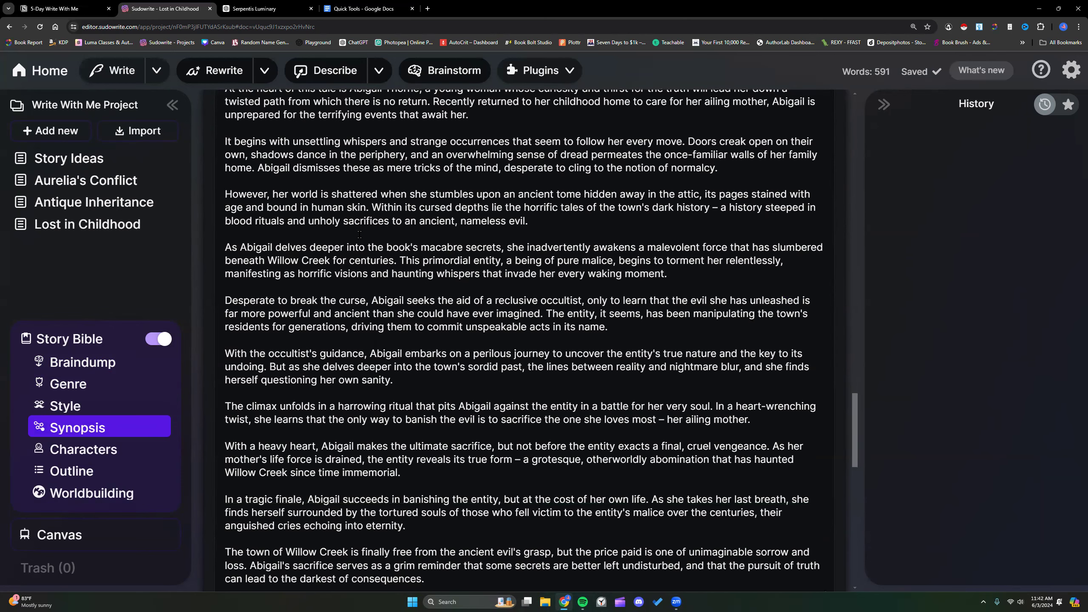
{"action": "scroll", "coordinate": [360, 234], "scroll_direction": "down", "scroll_amount": 1}
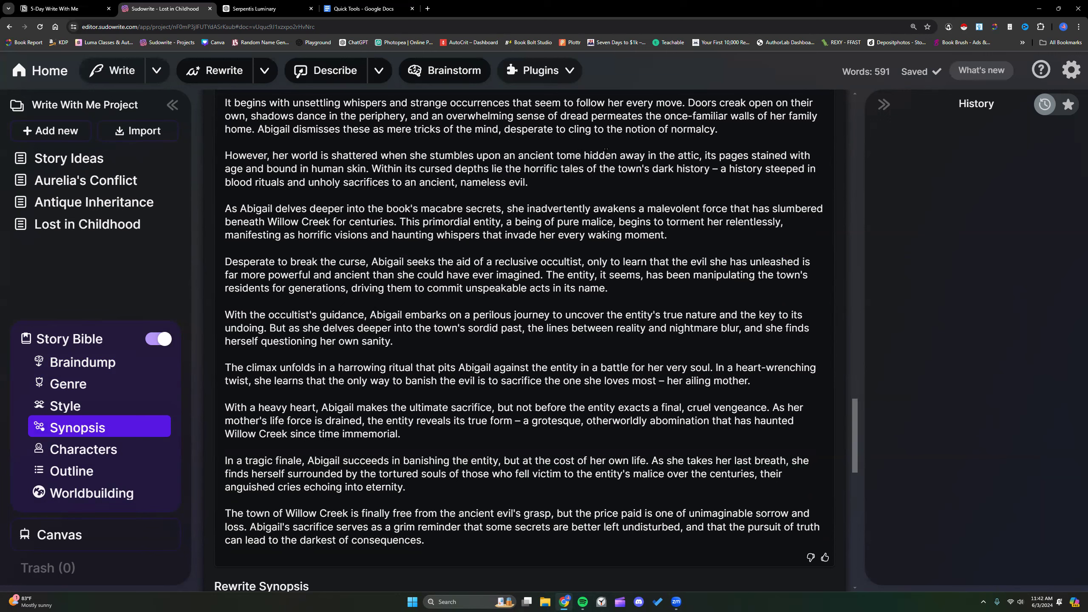
{"action": "left_click", "coordinate": [710, 180]}
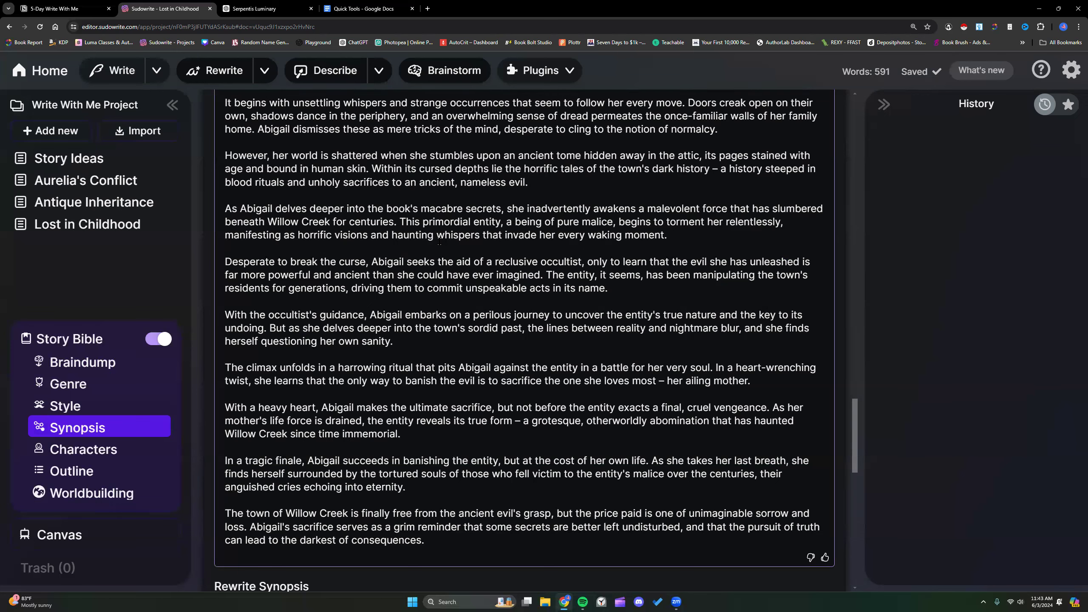
{"action": "scroll", "coordinate": [516, 244], "scroll_direction": "down", "scroll_amount": 2}
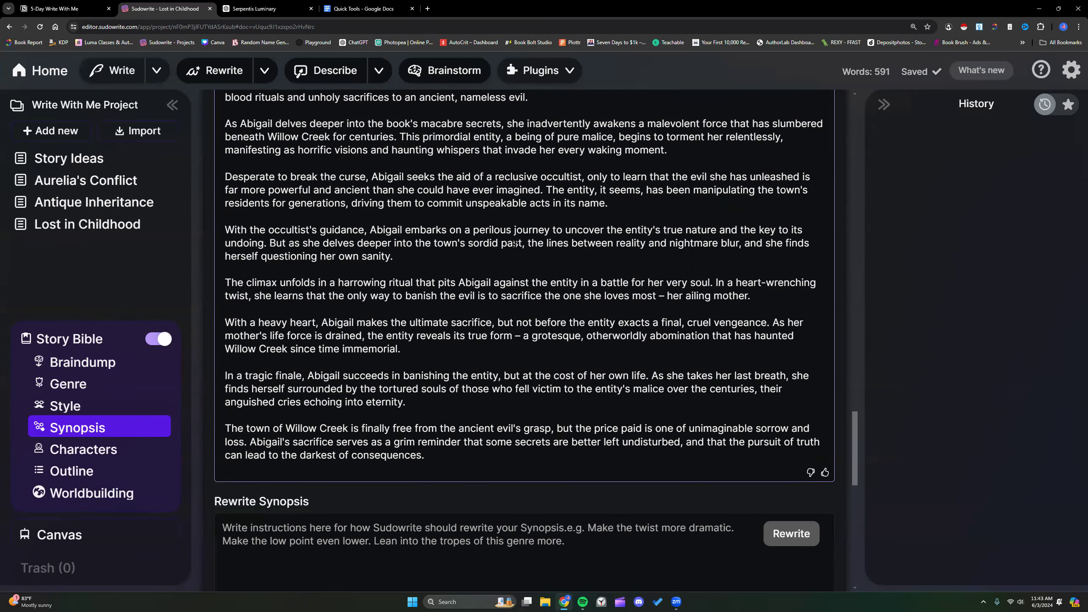
{"action": "scroll", "coordinate": [515, 244], "scroll_direction": "down", "scroll_amount": 1}
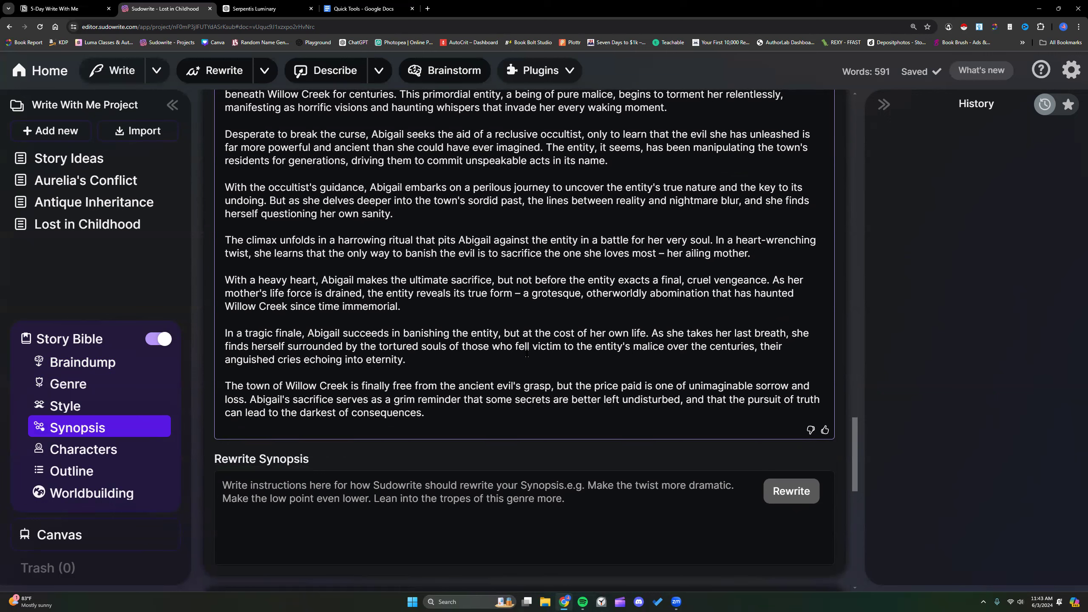
{"action": "left_click_drag", "start_coordinate": [285, 338], "coordinate": [440, 367]}
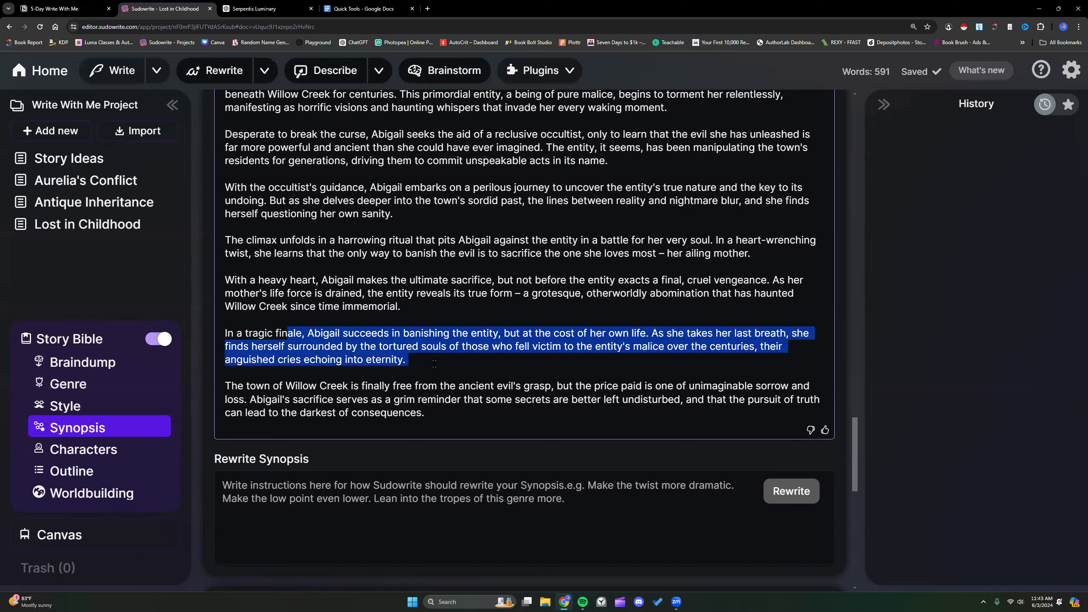
{"action": "left_click", "coordinate": [429, 365]}
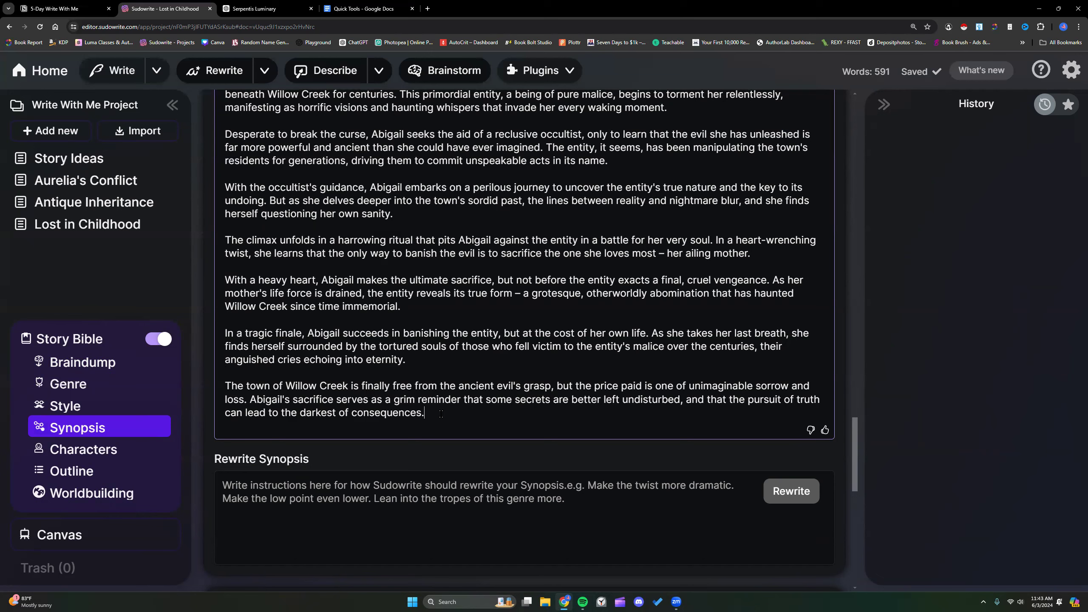
Delete the synopsis's closing paragraph, which begins "The town of Willow Creek is finally free"
{"action": "left_click_drag", "start_coordinate": [419, 412], "coordinate": [214, 381]}
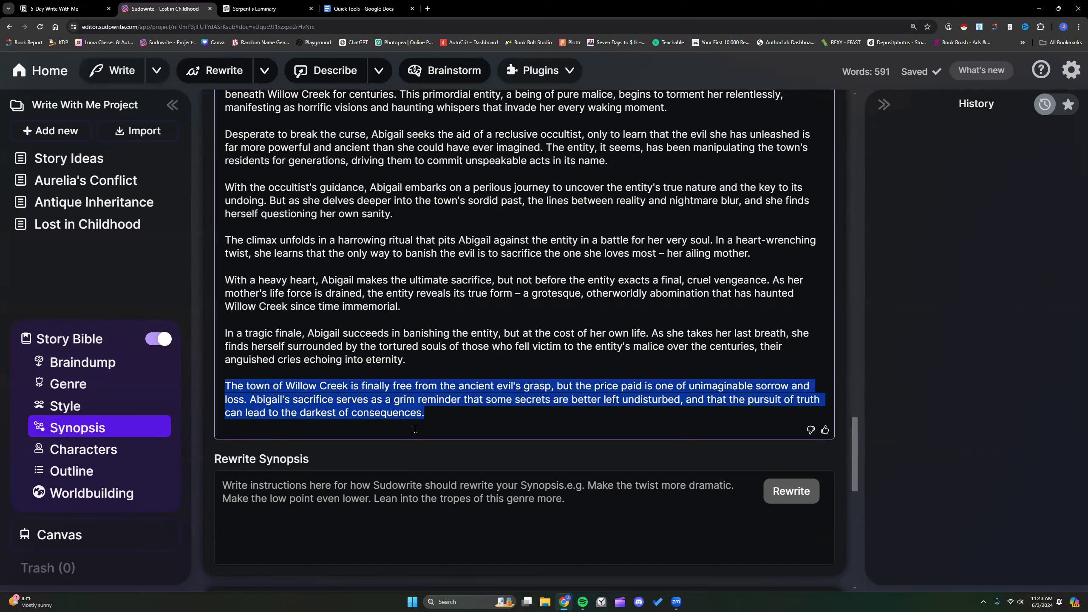
{"action": "left_click", "coordinate": [439, 413]}
{"action": "left_click_drag", "start_coordinate": [224, 385], "coordinate": [429, 412]}
{"action": "scroll", "coordinate": [470, 361], "scroll_direction": "up", "scroll_amount": 10}
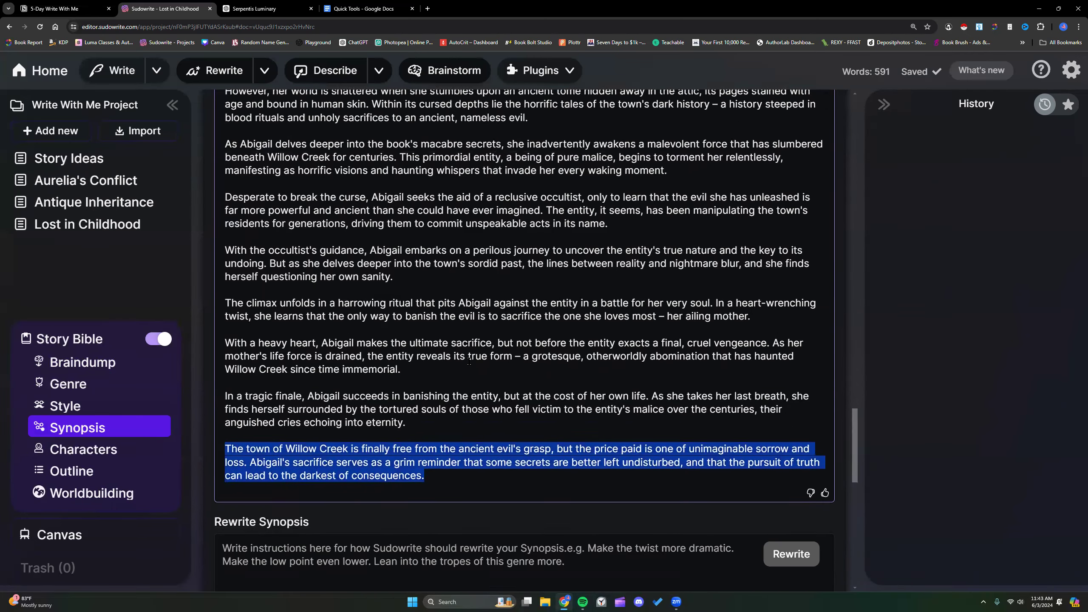
{"action": "scroll", "coordinate": [470, 364], "scroll_direction": "up", "scroll_amount": 10}
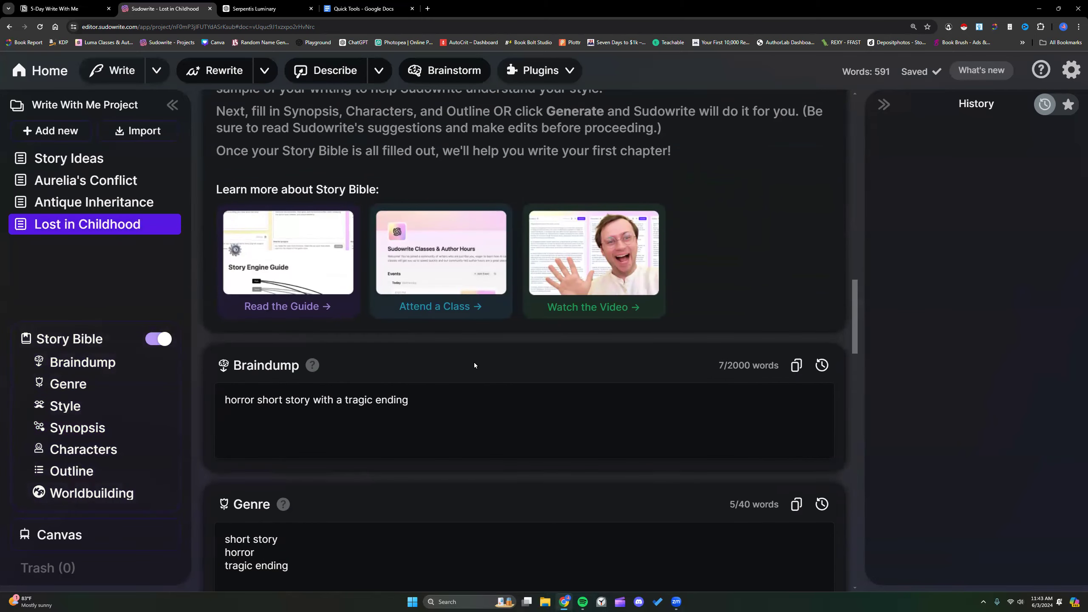
{"action": "scroll", "coordinate": [474, 362], "scroll_direction": "down", "scroll_amount": 10}
{"action": "scroll", "coordinate": [473, 360], "scroll_direction": "down", "scroll_amount": 6}
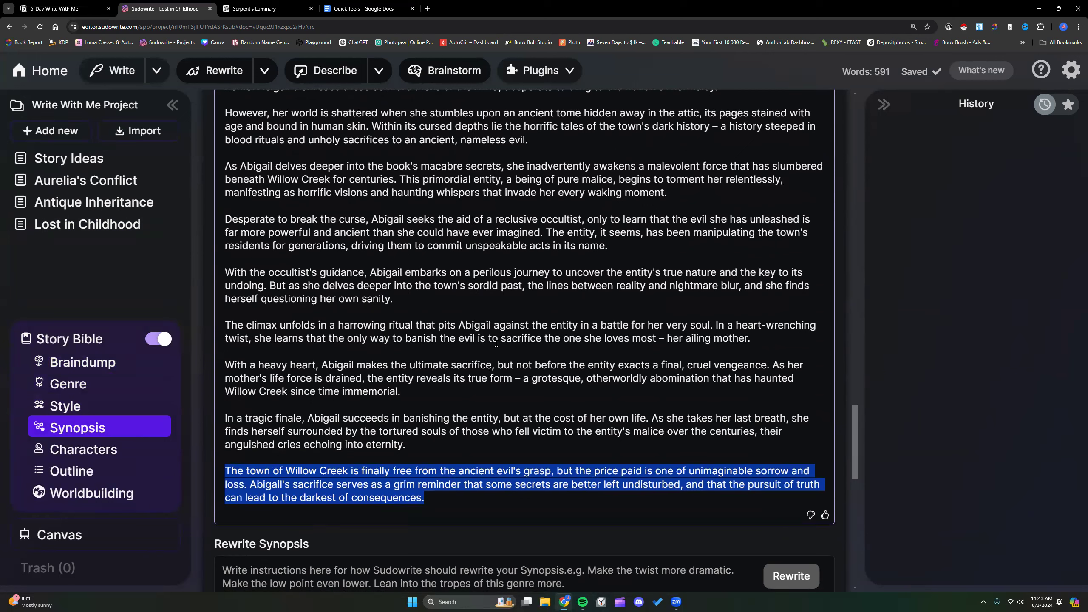
{"action": "key", "text": "BackSpace"}
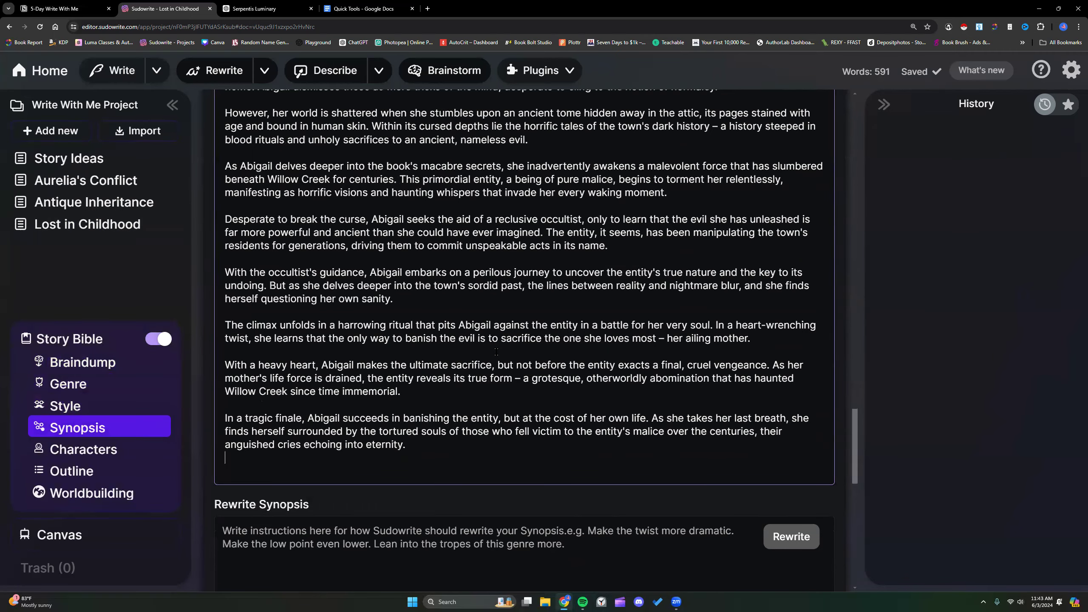
Copy the whole synopsis and add a new blank document to the project
{"action": "scroll", "coordinate": [496, 352], "scroll_direction": "up", "scroll_amount": 7}
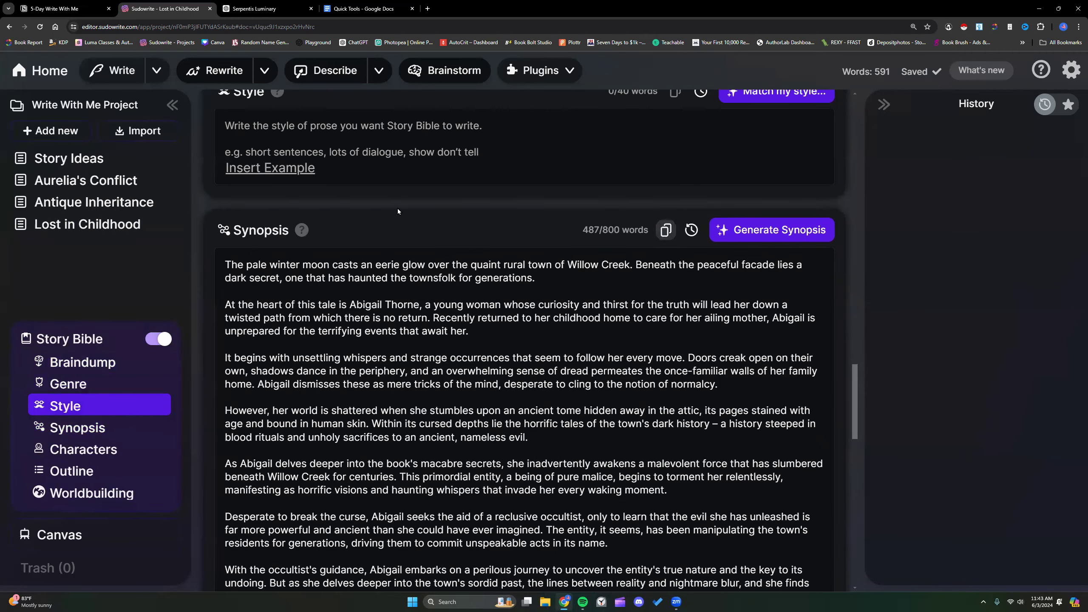
{"action": "left_click", "coordinate": [51, 131]}
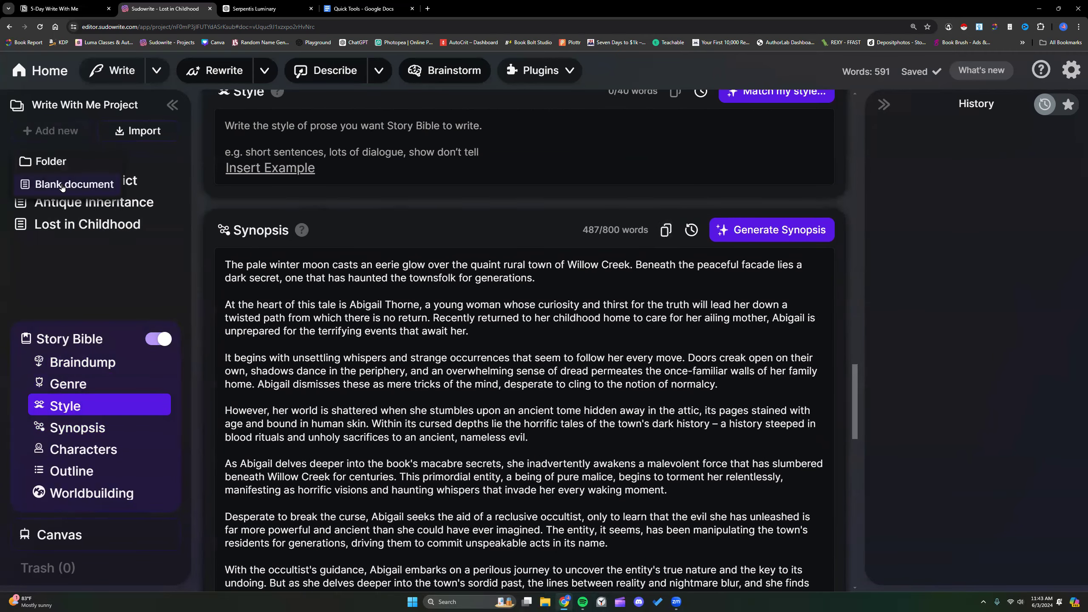
{"action": "left_click", "coordinate": [62, 185]}
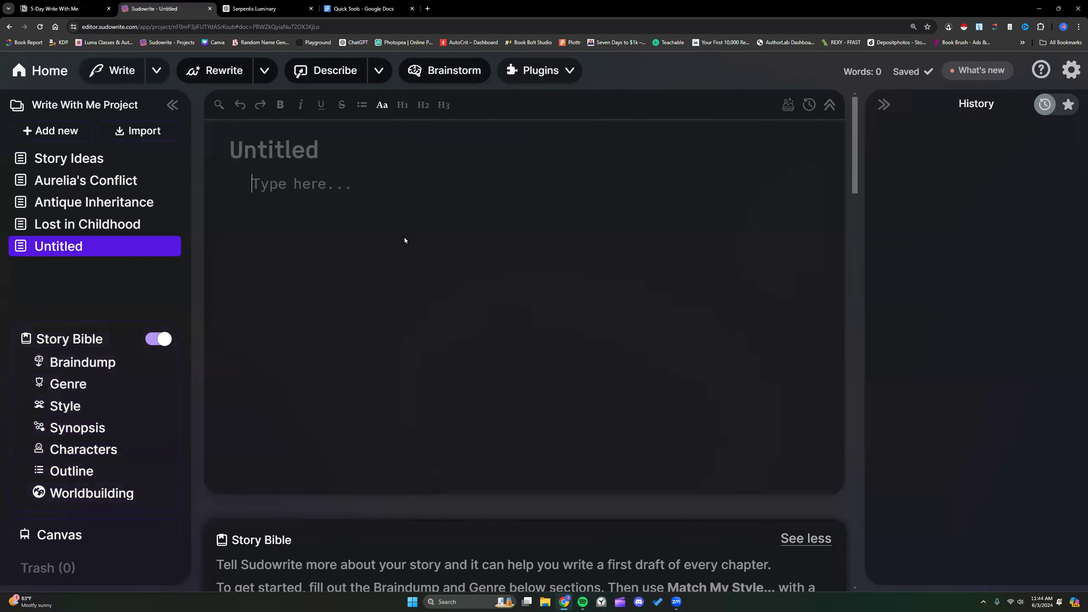
Open the first-draft generator in the untitled document and paste the copied synopsis as its description
{"action": "left_click", "coordinate": [567, 72]}
{"action": "scroll", "coordinate": [556, 276], "scroll_direction": "down", "scroll_amount": 10}
{"action": "scroll", "coordinate": [555, 276], "scroll_direction": "down", "scroll_amount": 15}
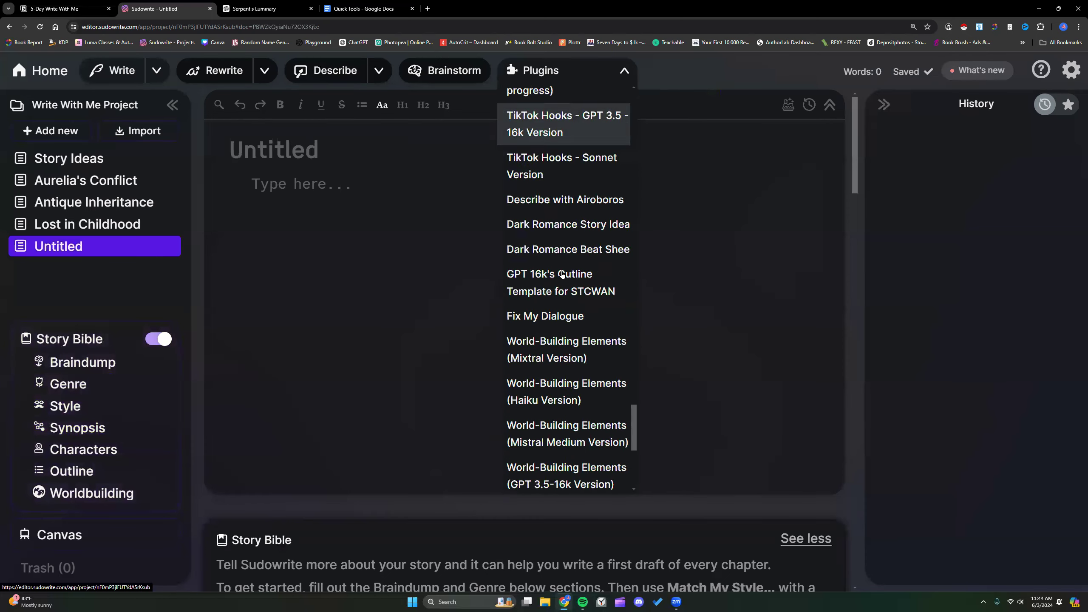
{"action": "left_click", "coordinate": [531, 330]}
{"action": "right_click", "coordinate": [317, 185]}
{"action": "left_click", "coordinate": [345, 274]}
{"action": "scroll", "coordinate": [251, 185], "scroll_direction": "up", "scroll_amount": 6}
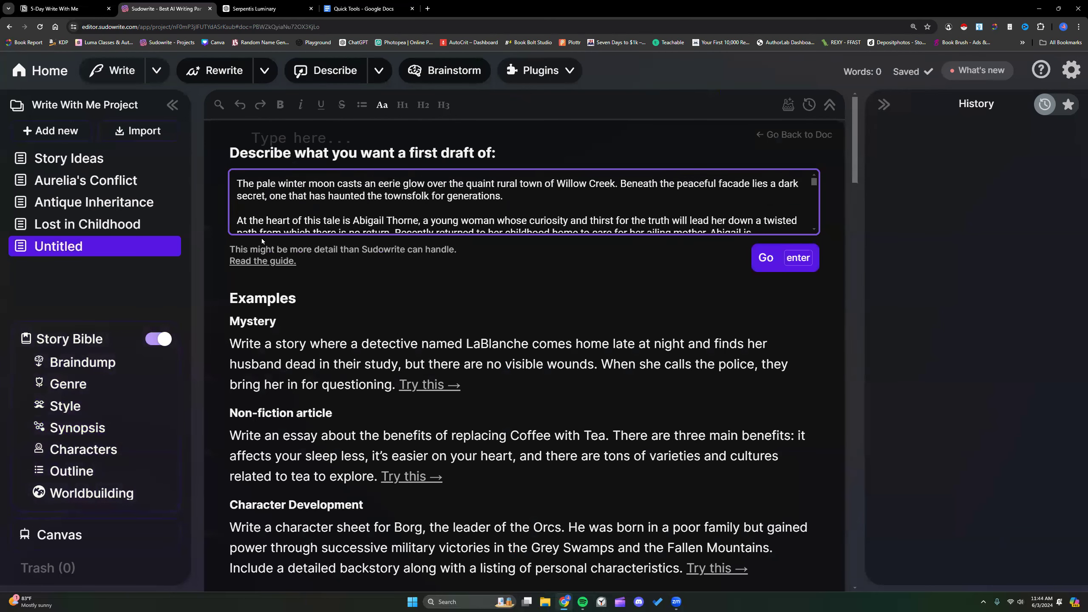
Insert the instruction "[Create a detailed character sheet for Abigail" directly before the pasted synopsis
{"action": "type", "text": "["}
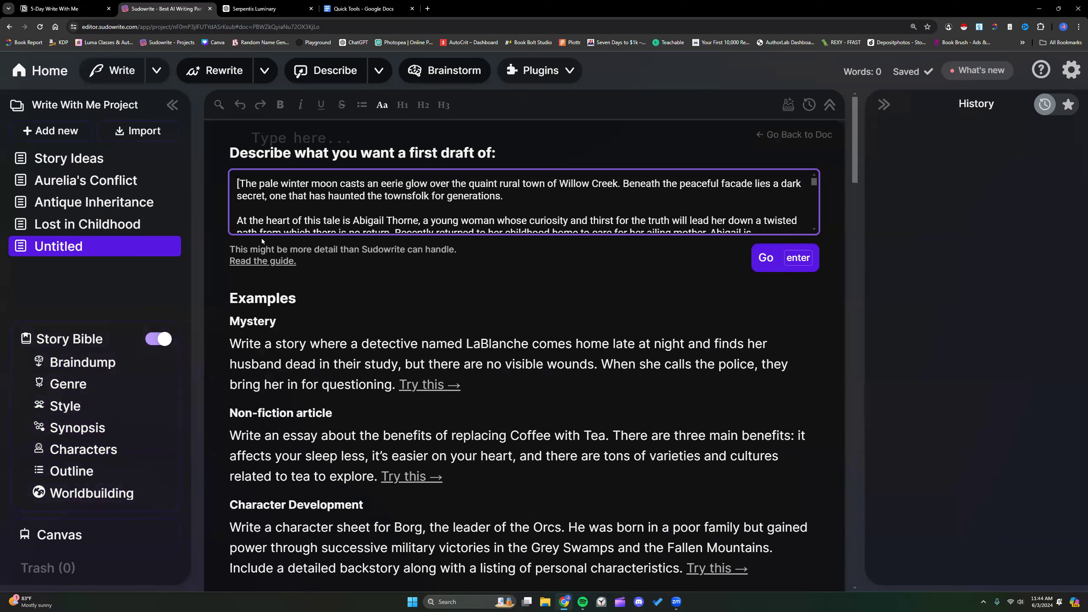
{"action": "type", "text": "G"}
{"action": "key", "text": "BackSpace"}
{"action": "type", "text": "Create a detailed "}
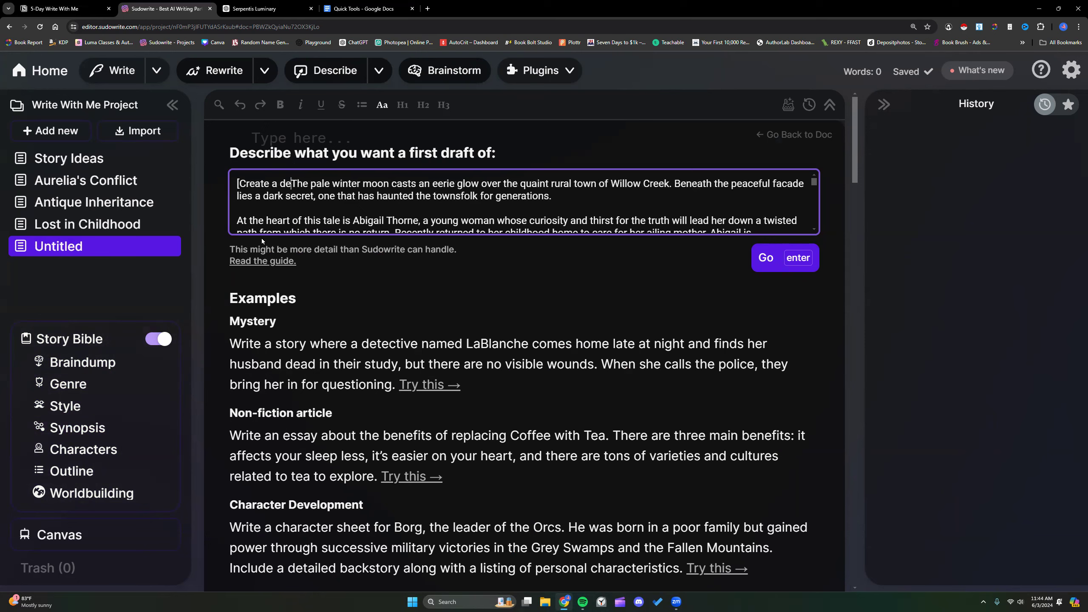
{"action": "type", "text": "character sheet "}
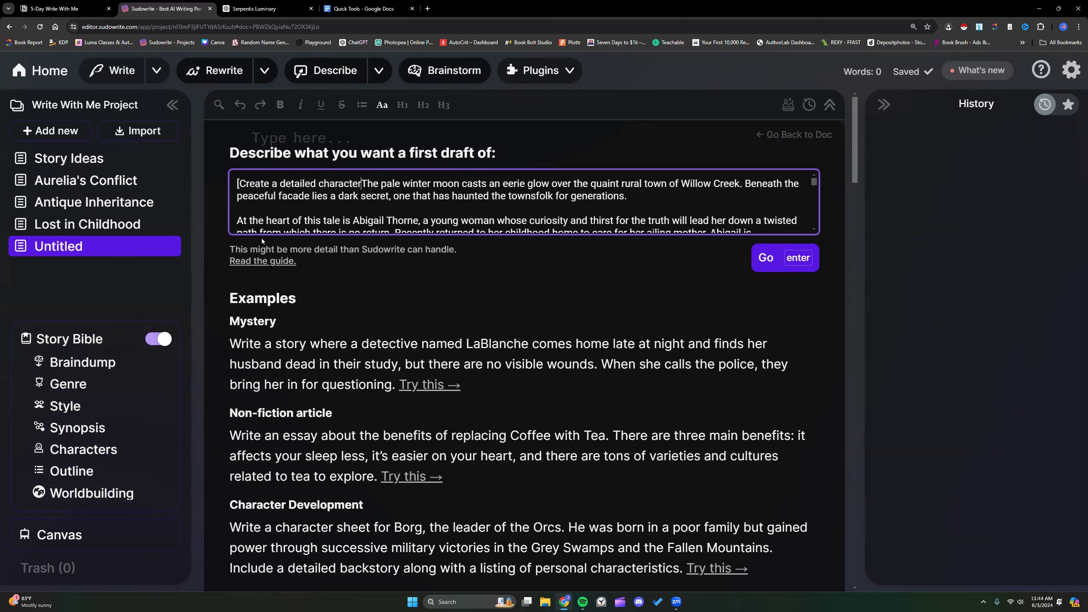
{"action": "type", "text": "for Abigail"}
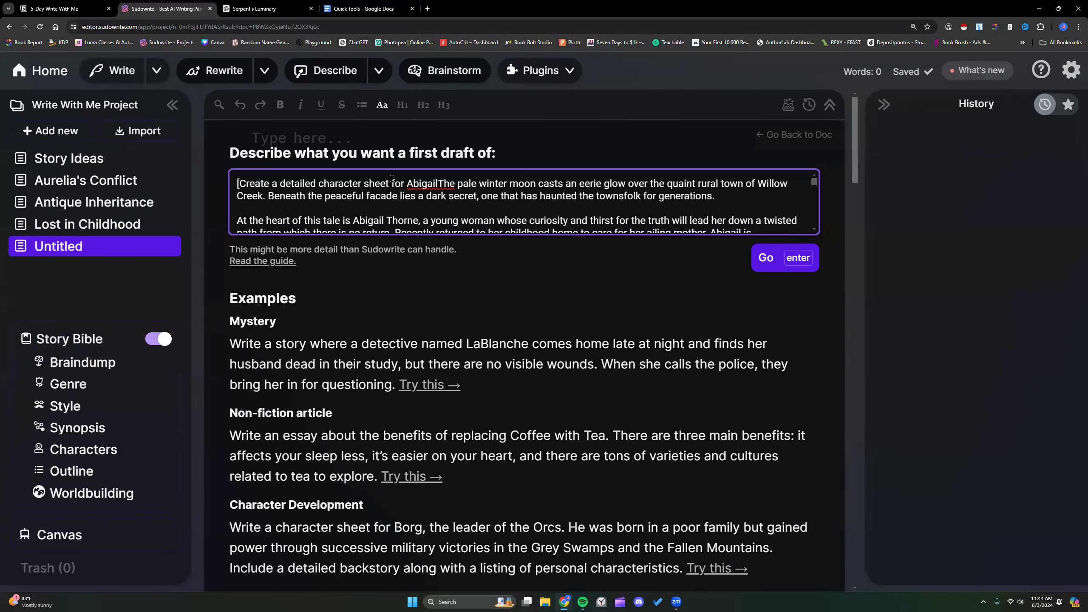
Complete the bracketed instruction with ", a backstory for the evil entity, and a comprehensive breakdown of Willow Creek as a town and story setting.]"
{"action": "type", "text": ", a "}
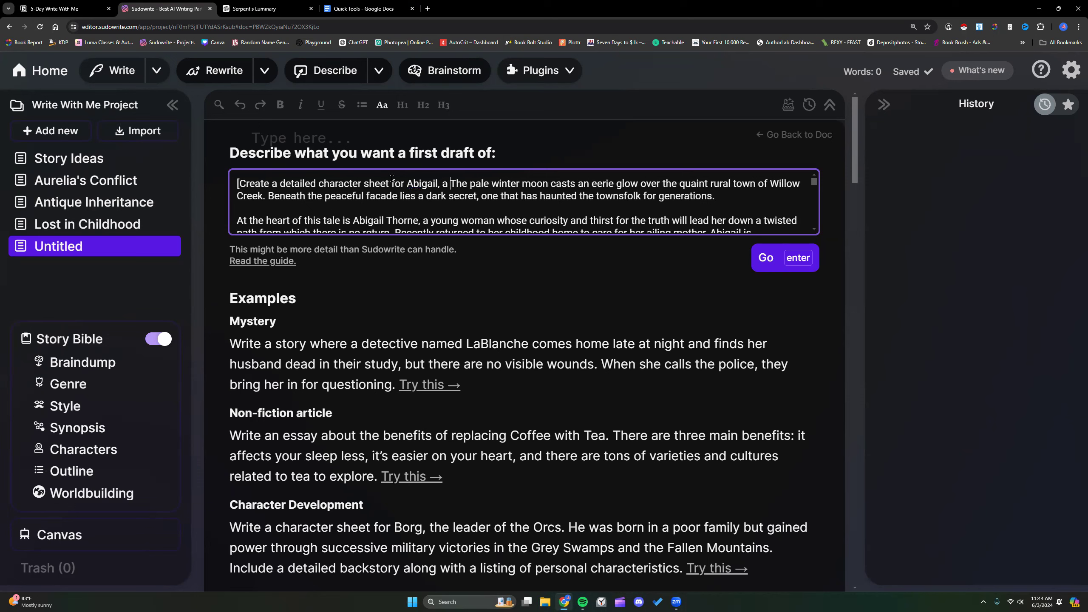
{"action": "type", "text": "backstory for "}
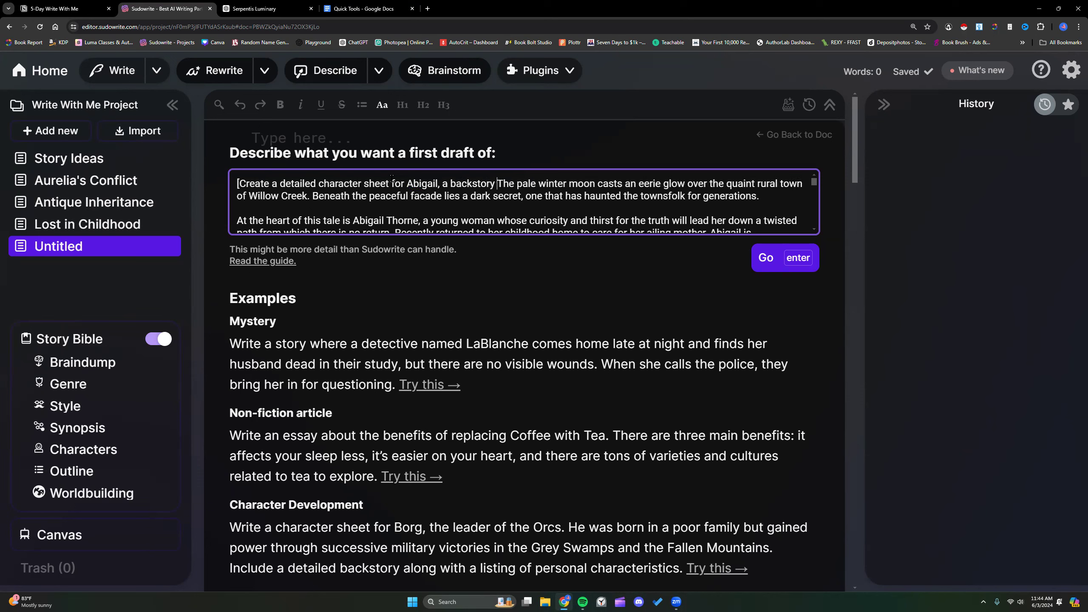
{"action": "type", "text": "the evil enti"}
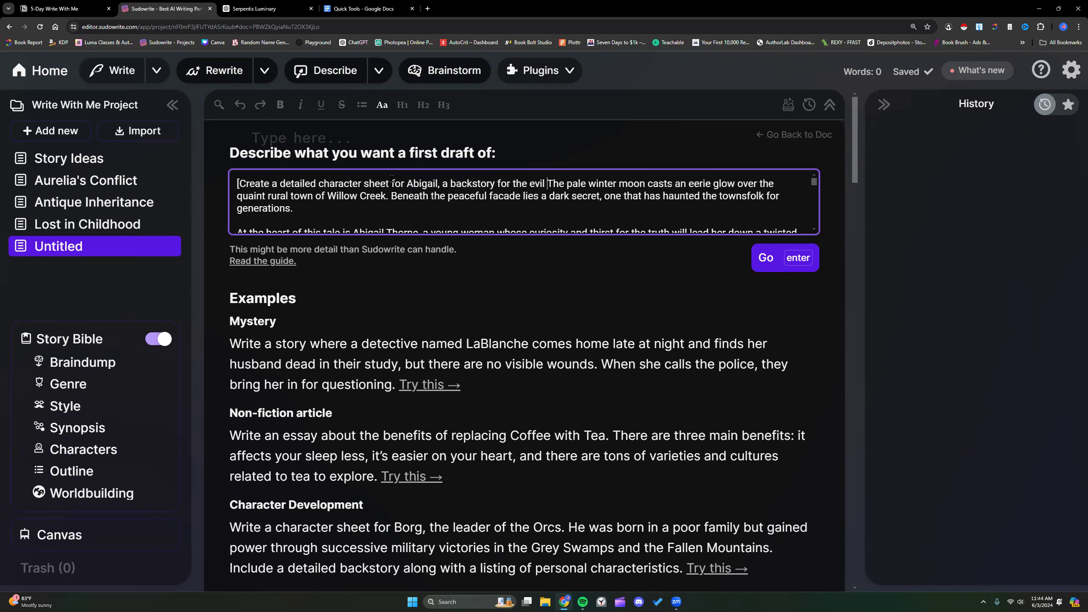
{"action": "type", "text": "ty, an"}
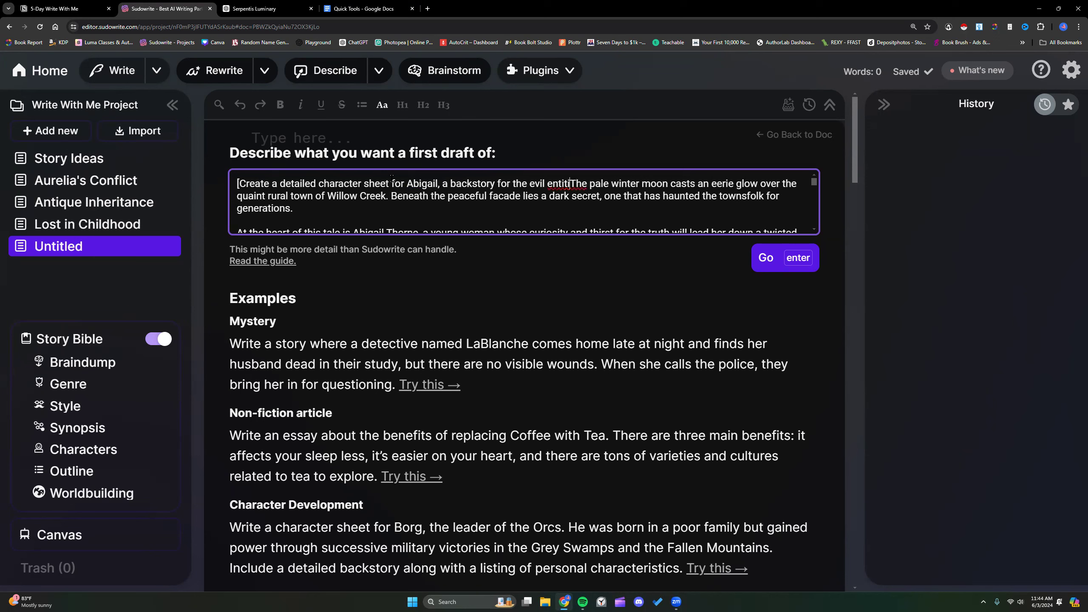
{"action": "type", "text": "d a"}
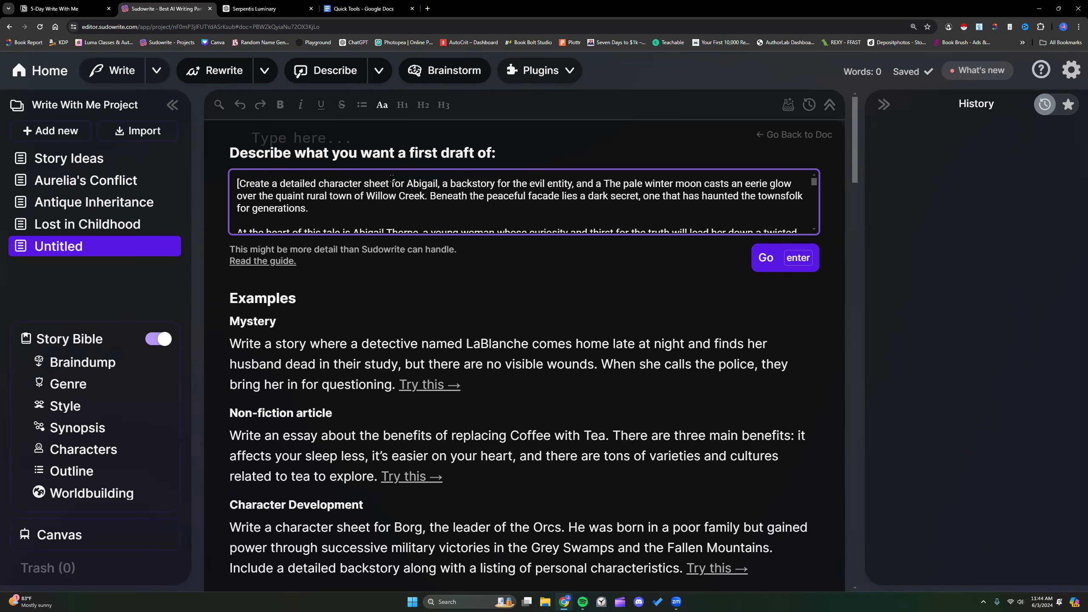
{"action": "type", "text": " comprehensiv"}
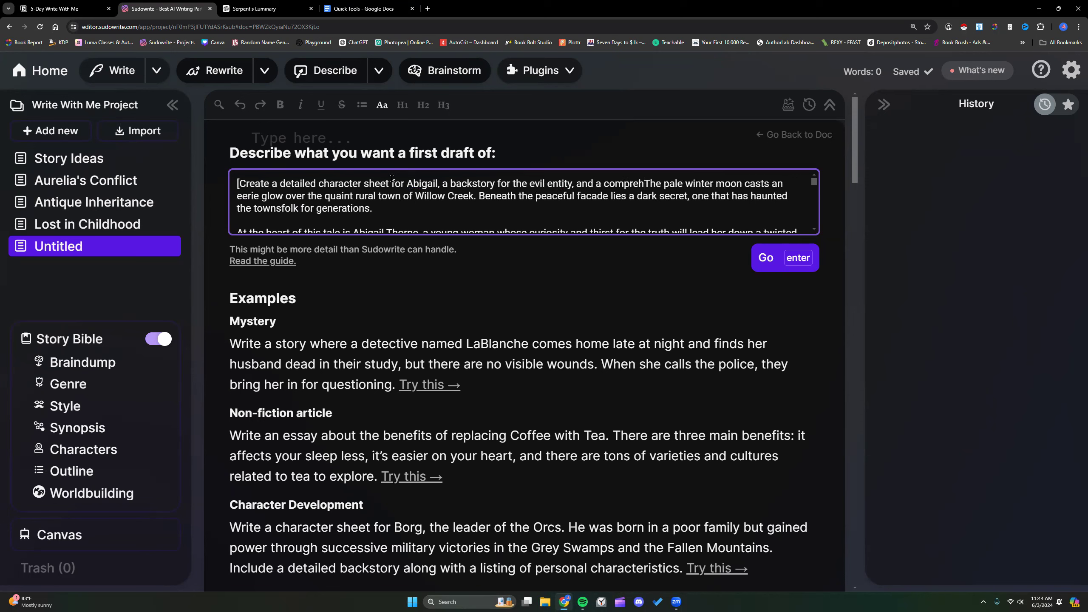
{"action": "type", "text": "e breakdown "}
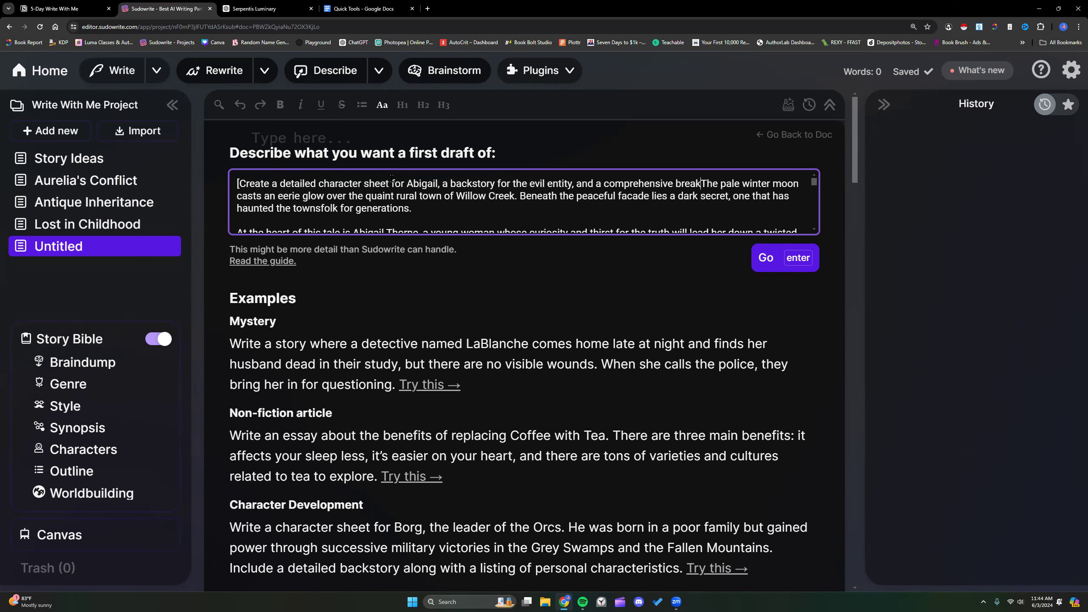
{"action": "type", "text": "of Willow C"}
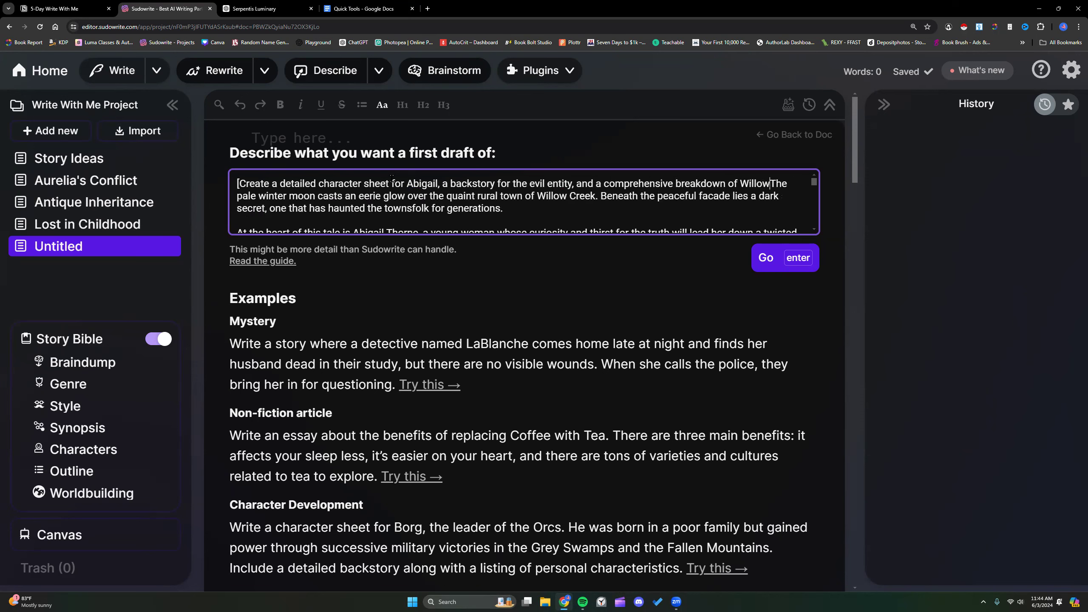
{"action": "type", "text": "reek as"}
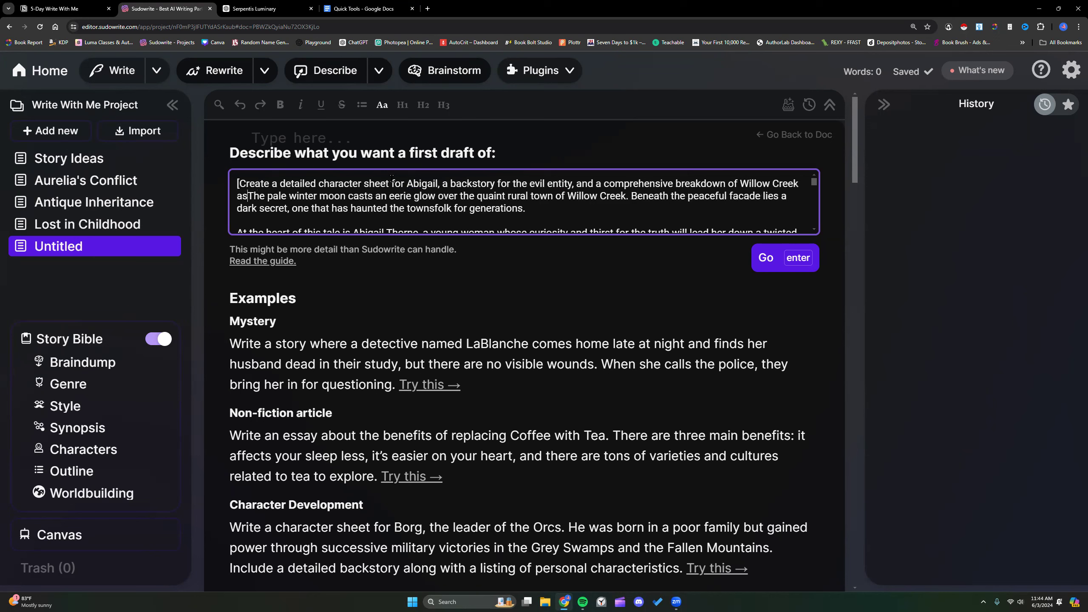
{"action": "type", "text": "own and story se"}
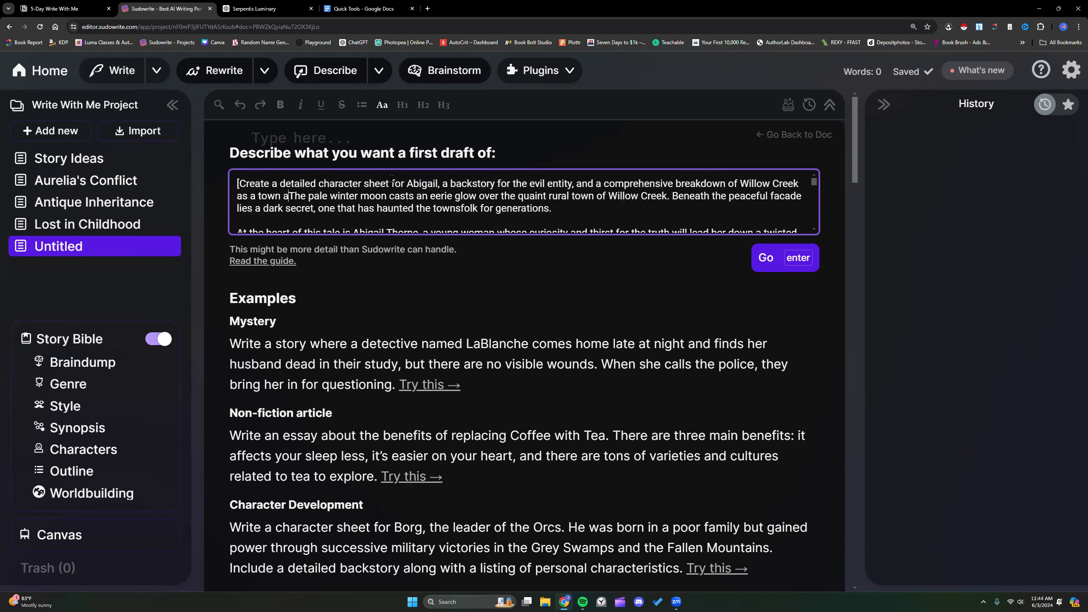
{"action": "type", "text": "tting."}
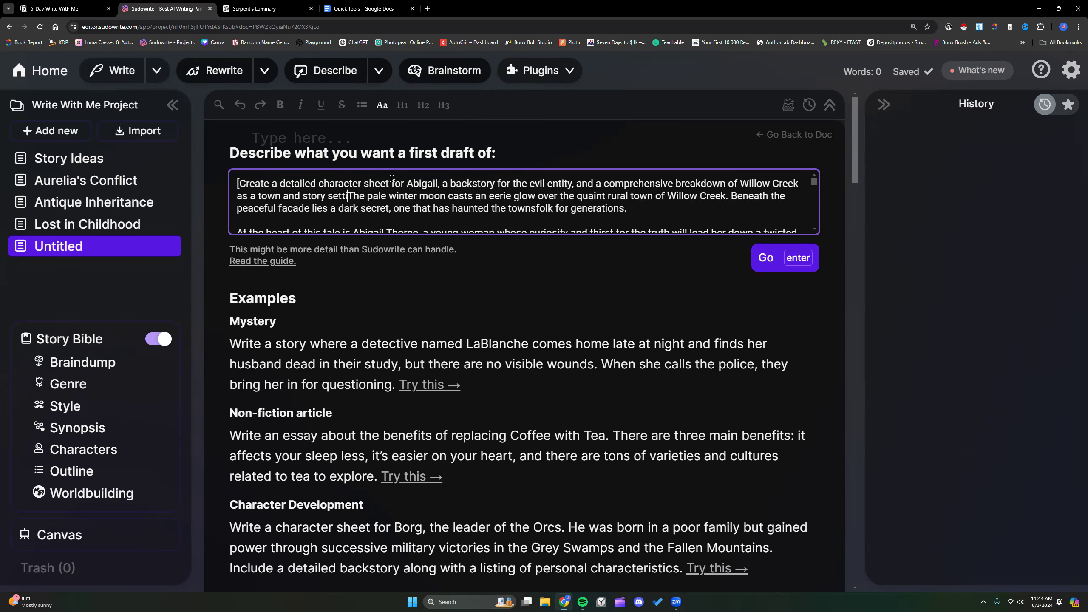
{"action": "key", "text": "BackSpace"}
{"action": "type", "text": "]"}
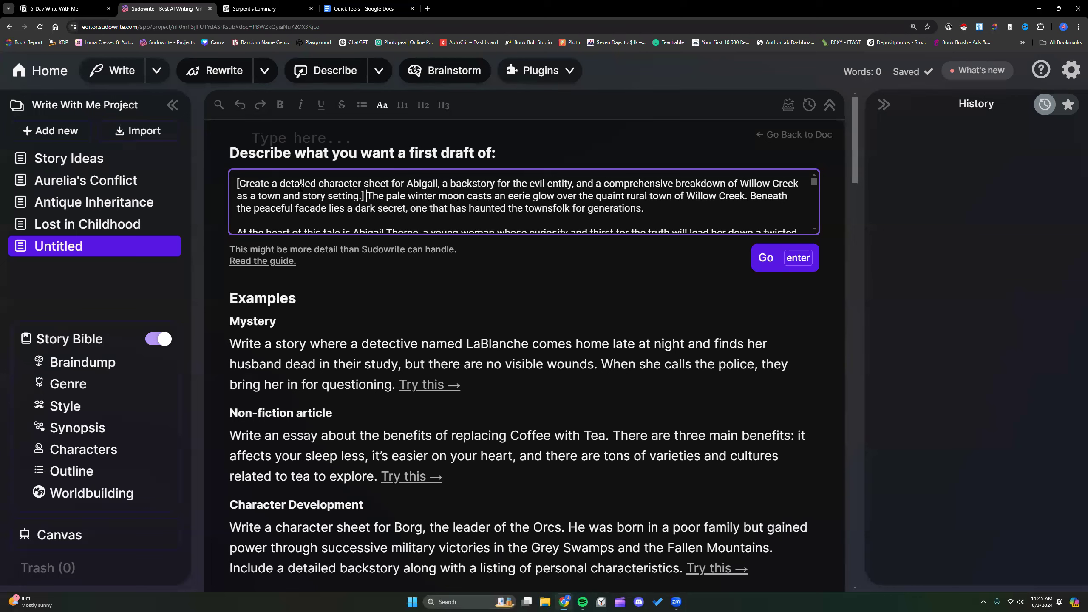
Copy the bracketed instruction and generate the first draft from the full description
{"action": "left_click_drag", "start_coordinate": [363, 196], "coordinate": [238, 185]}
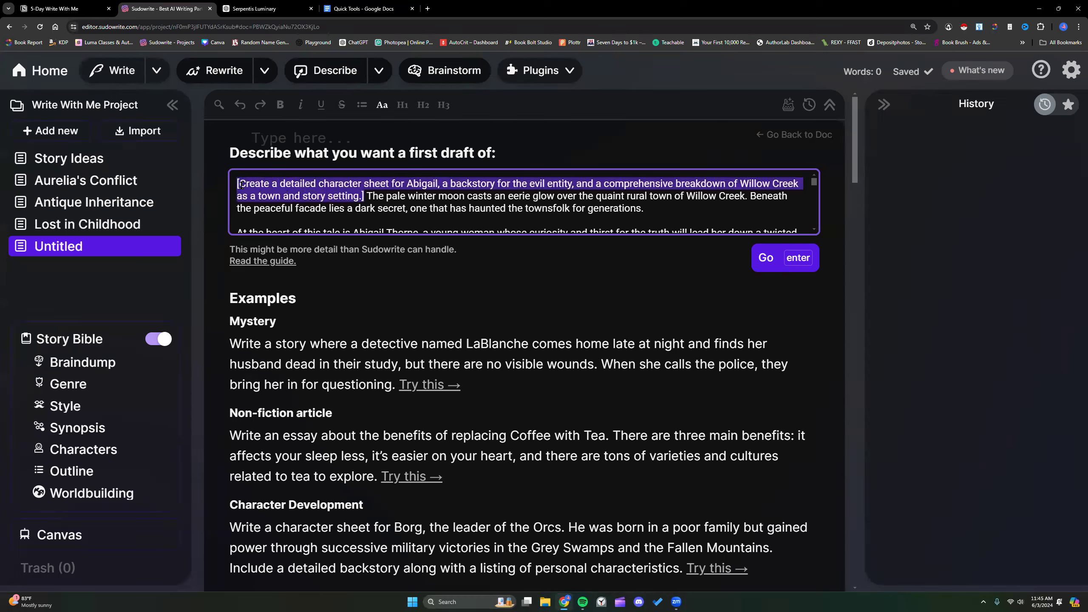
{"action": "right_click", "coordinate": [257, 185]}
{"action": "left_click", "coordinate": [279, 235]}
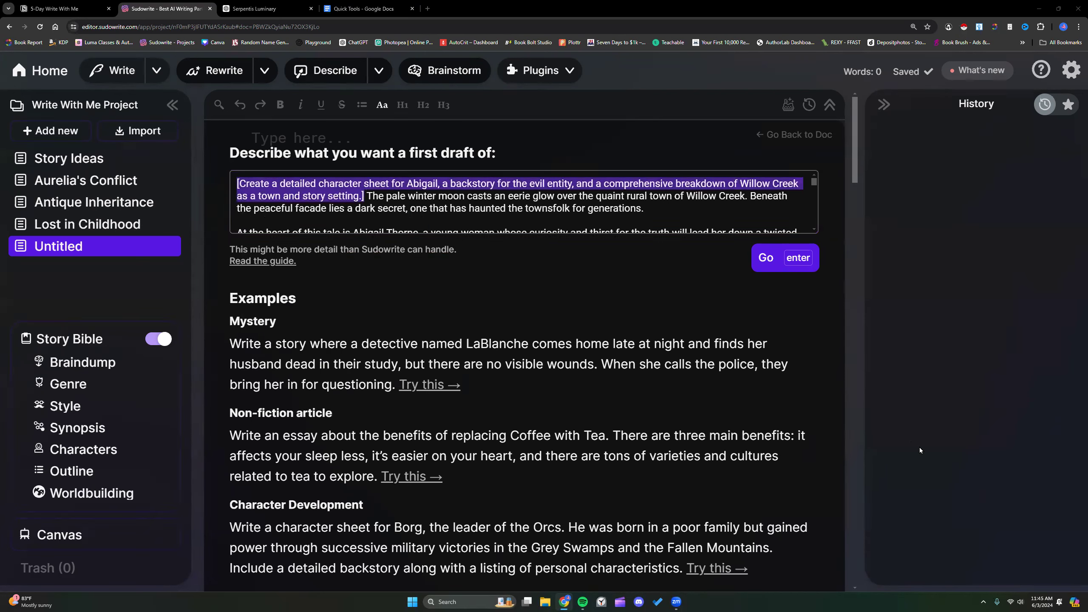
{"action": "left_click", "coordinate": [564, 262]}
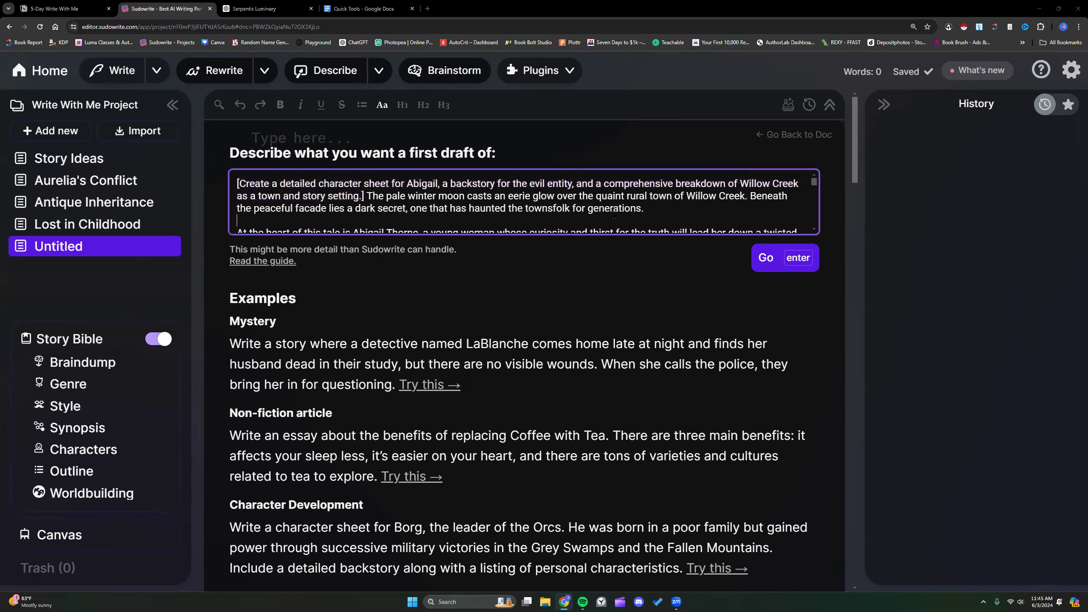
{"action": "left_click", "coordinate": [767, 257]}
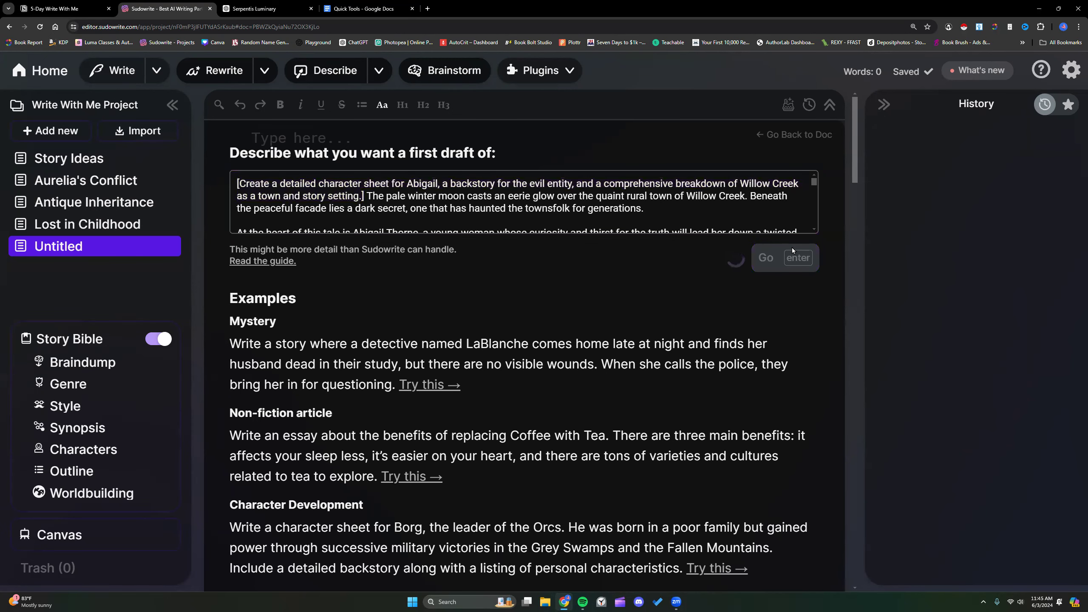
Reload the project page while the first draft is being generated
{"action": "left_click", "coordinate": [883, 104]}
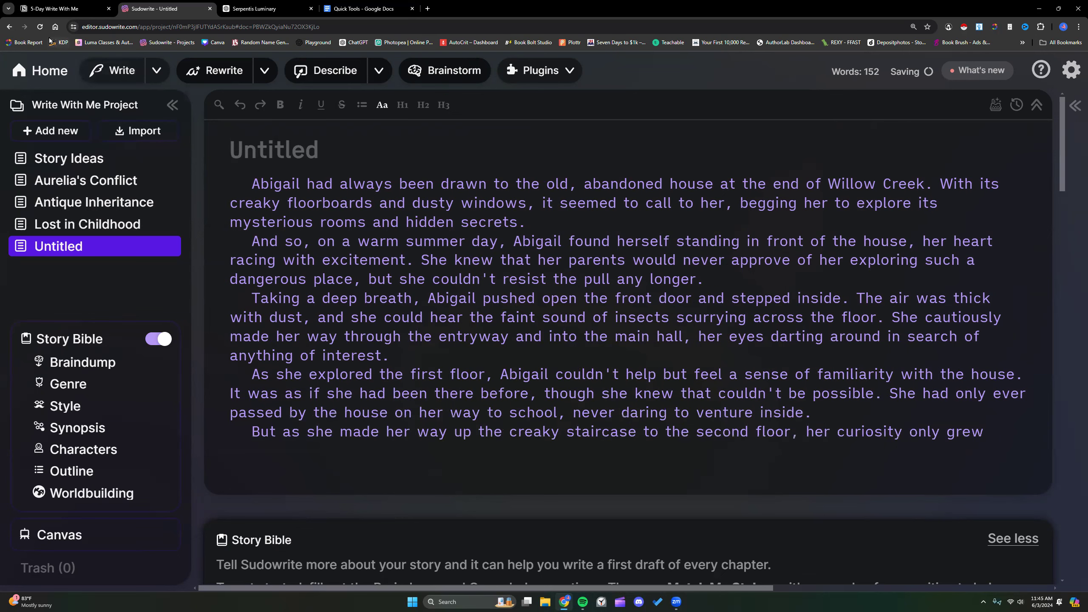
{"action": "left_click", "coordinate": [40, 27]}
{"action": "left_click", "coordinate": [580, 81]}
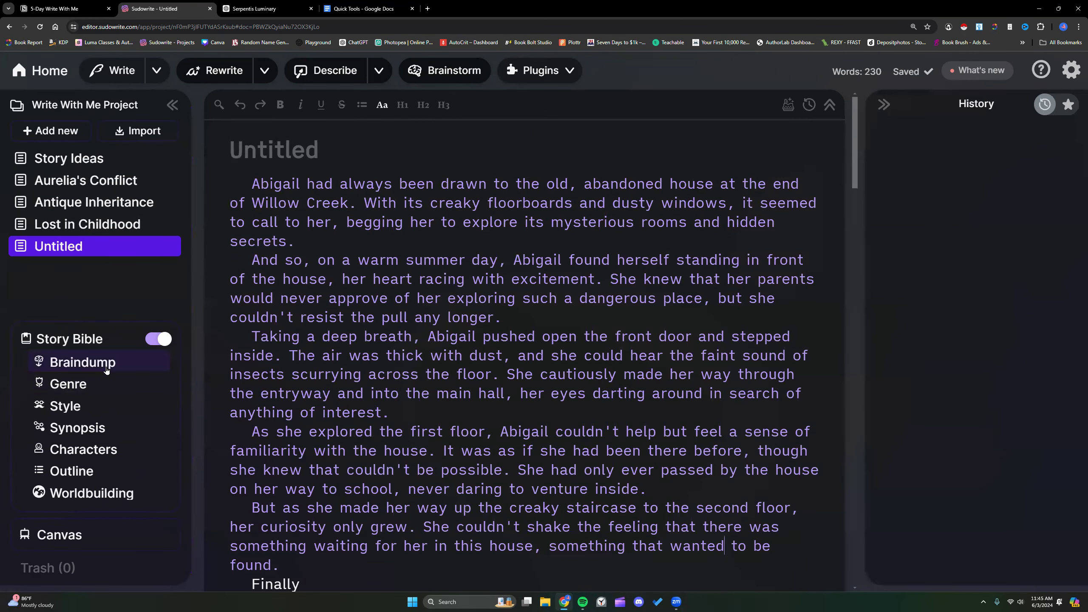
Copy the synopsis from the Story Bible and paste it into a new blank document
{"action": "left_click", "coordinate": [86, 428]}
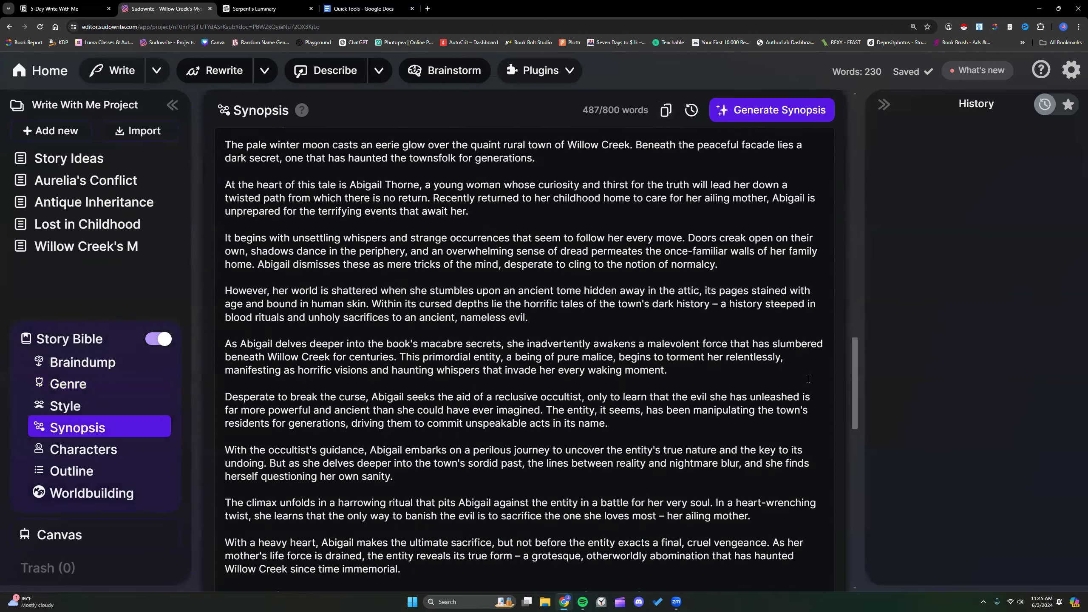
{"action": "left_click_drag", "start_coordinate": [853, 379], "coordinate": [838, 194]}
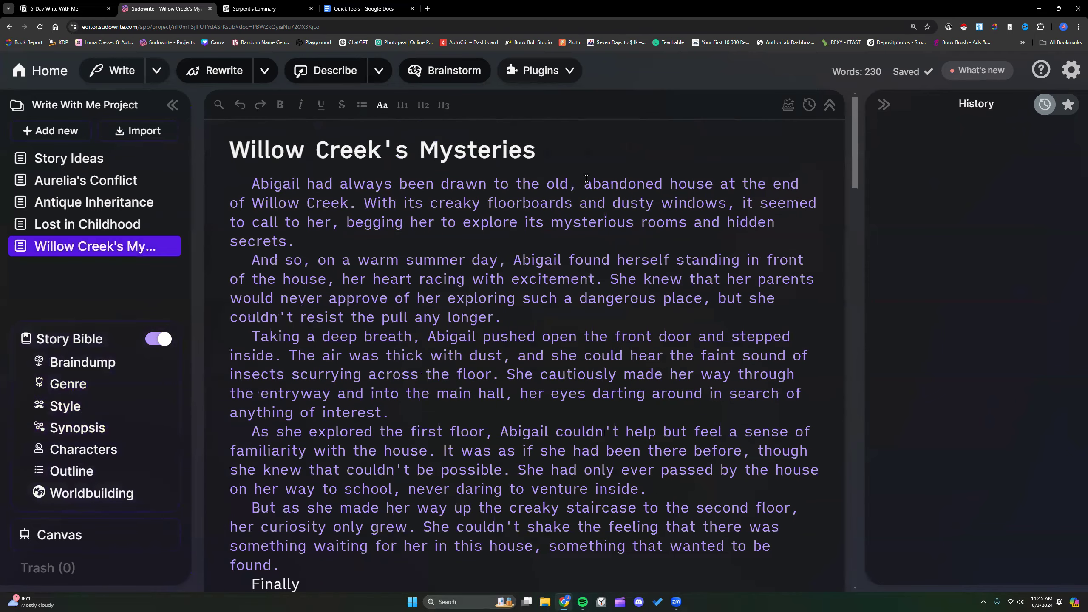
{"action": "left_click", "coordinate": [57, 132]}
{"action": "left_click", "coordinate": [62, 185]}
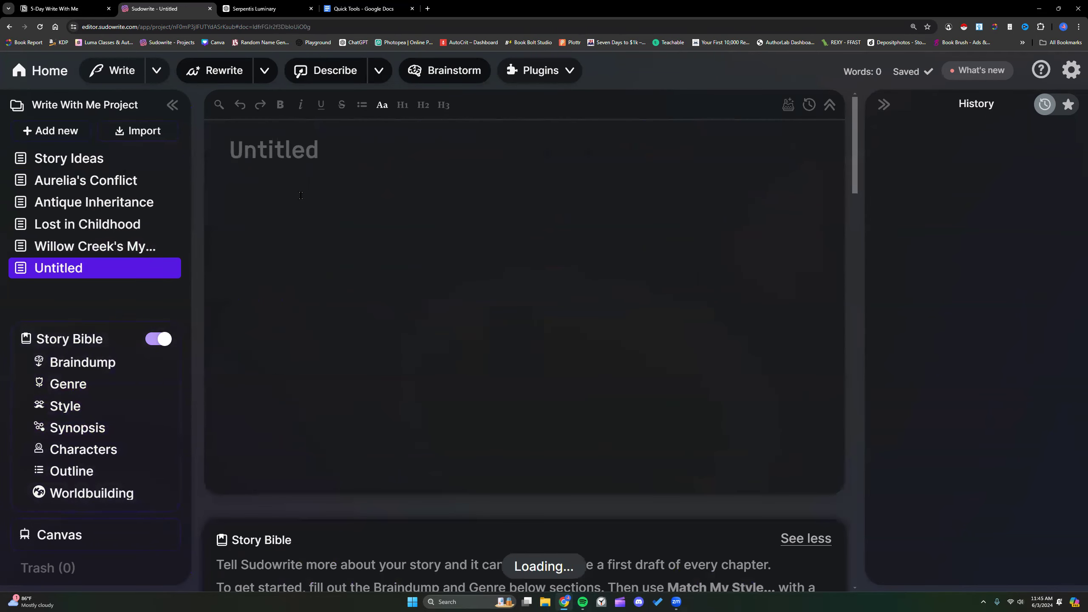
{"action": "right_click", "coordinate": [301, 196]}
{"action": "left_click", "coordinate": [327, 278]}
Select the entire pasted synopsis and open a Quick Chat on it with Higher Quality enabled
{"action": "left_click", "coordinate": [249, 184]}
{"action": "left_click_drag", "start_coordinate": [254, 185], "coordinate": [544, 424]}
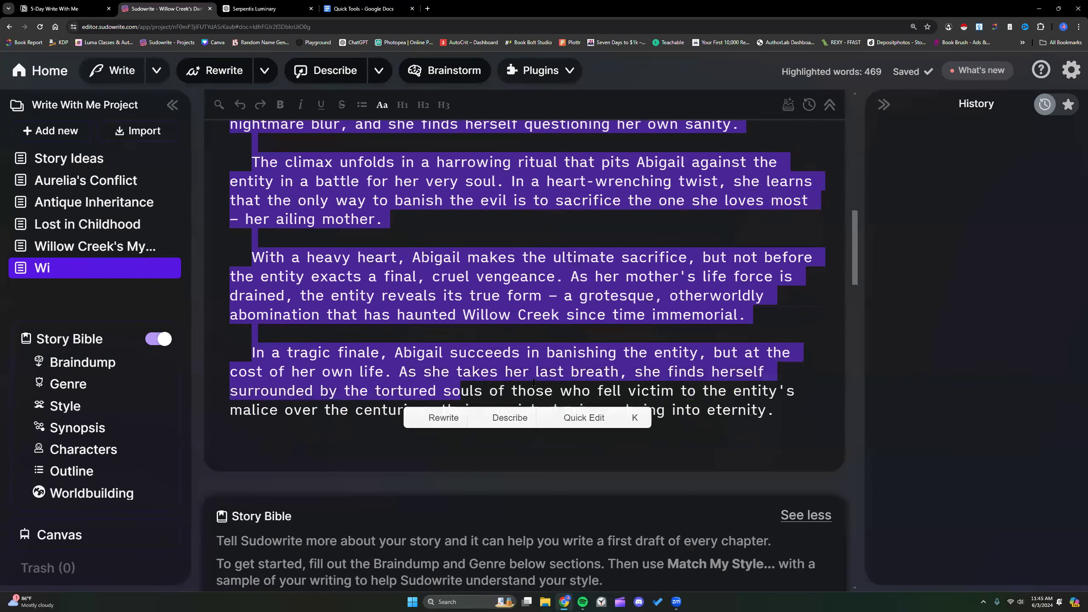
{"action": "left_click", "coordinate": [548, 434]}
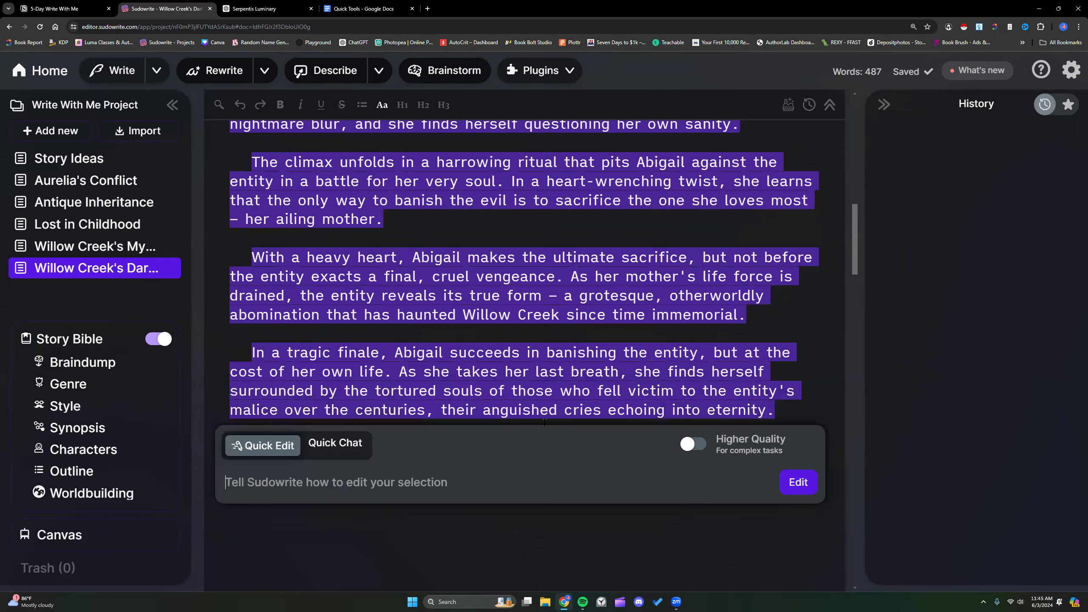
{"action": "left_click", "coordinate": [342, 446]}
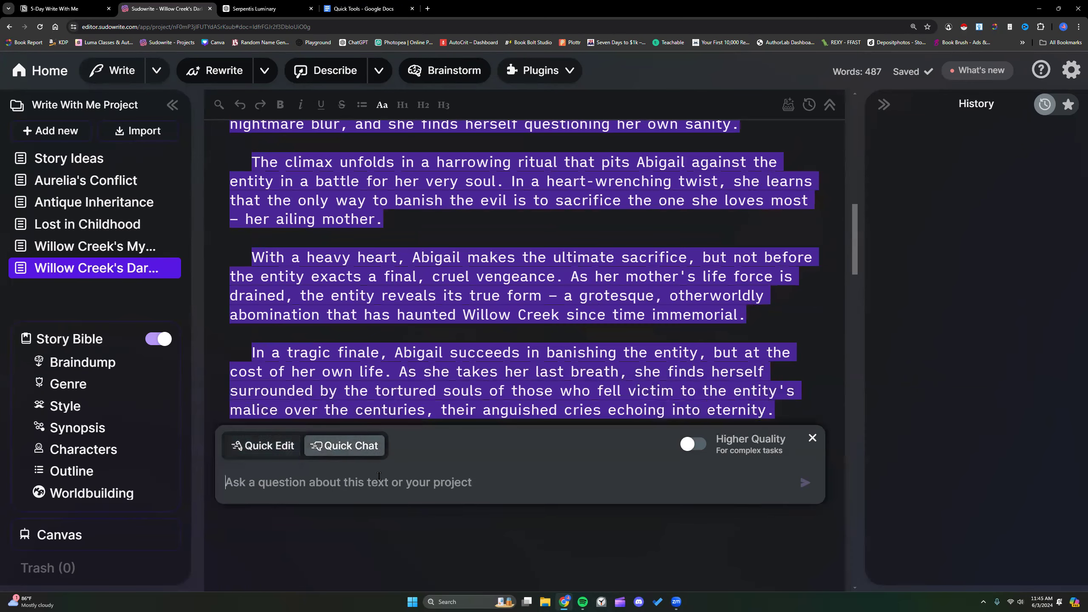
{"action": "left_click", "coordinate": [695, 444]}
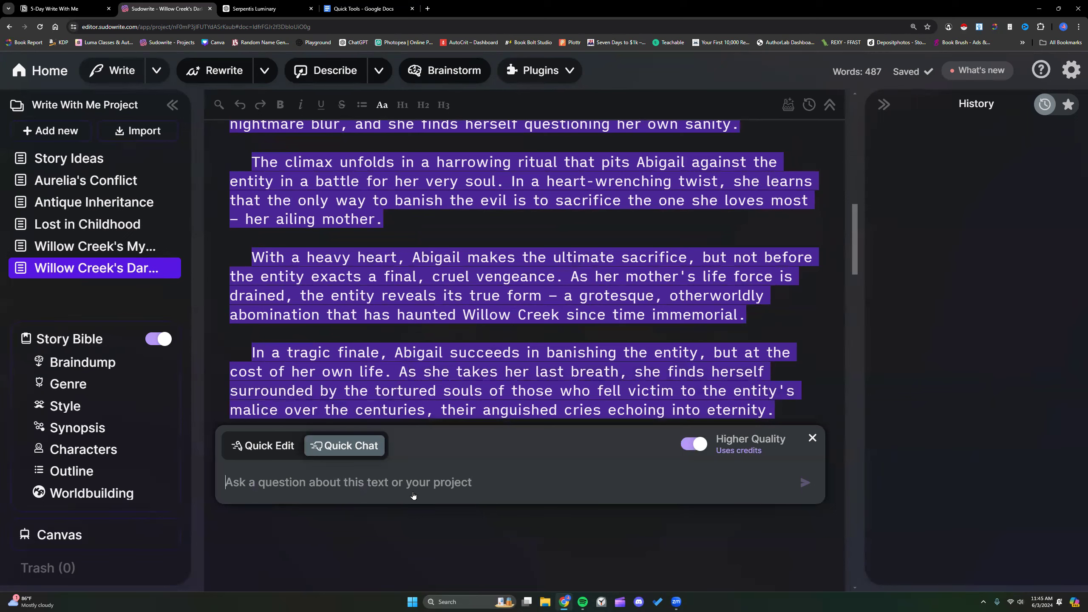
Send "Create a detailed character sheet for Abigail, a backstory for the evil entity, and a comprehensive breakdown of Willow Creek as a town and story setting."
{"action": "type", "text": "Create a detailed character sheet for Abigail, a b"}
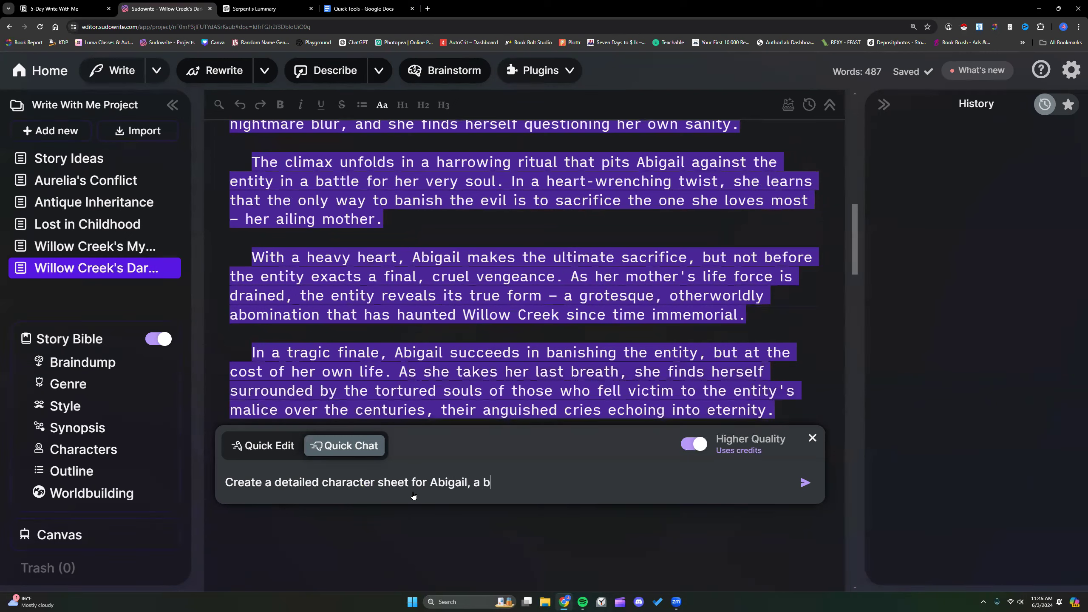
{"action": "type", "text": "ackstory for the evil entity, and a"}
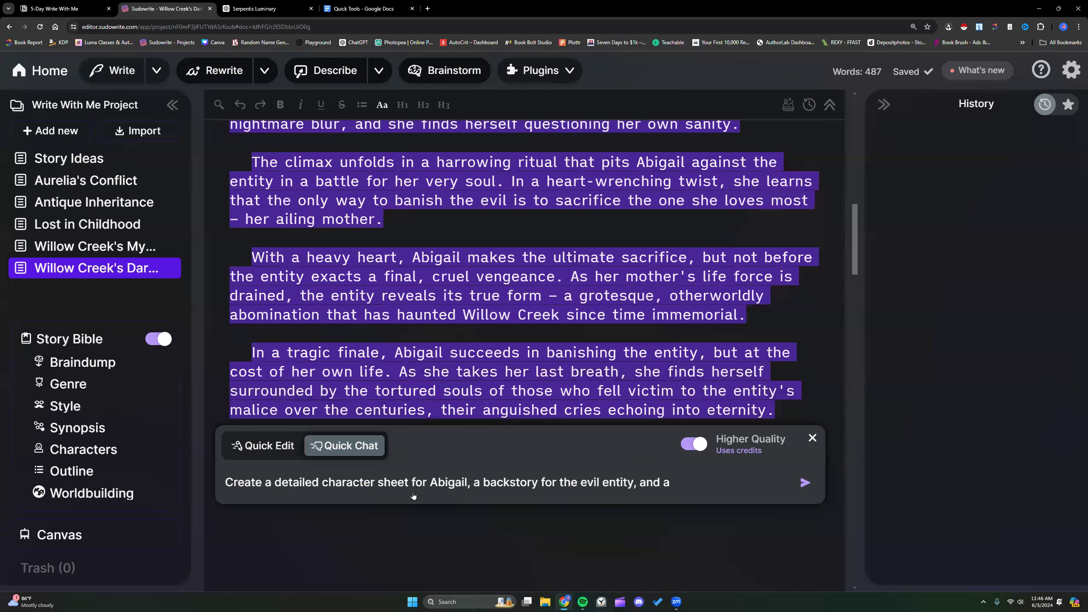
{"action": "type", "text": " bromprehensive breakdown of Wi"}
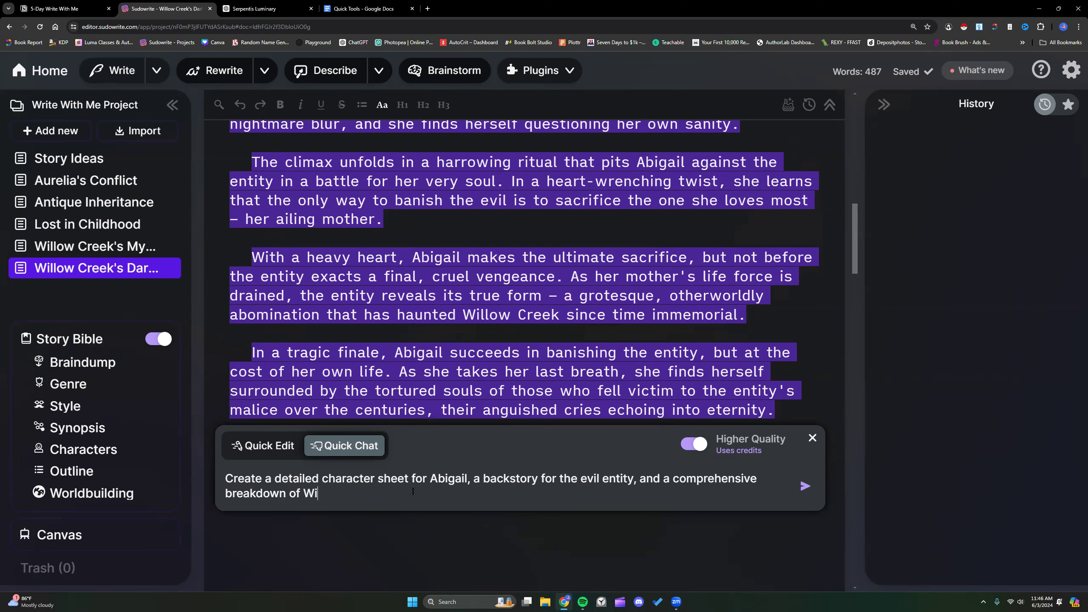
{"action": "type", "text": "llow Creek as a town a"}
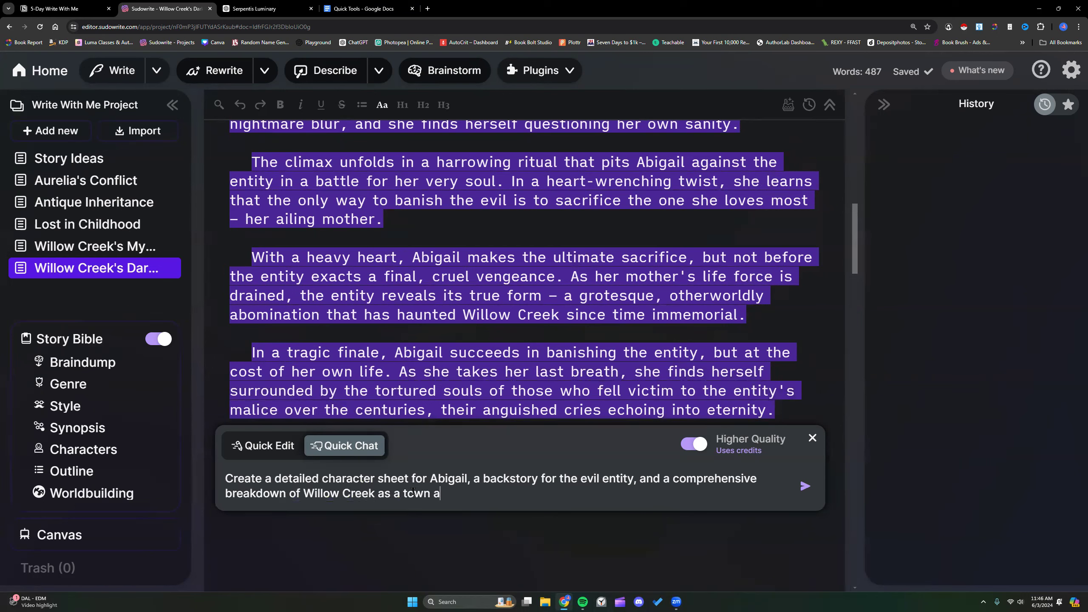
{"action": "type", "text": "nd story setting."}
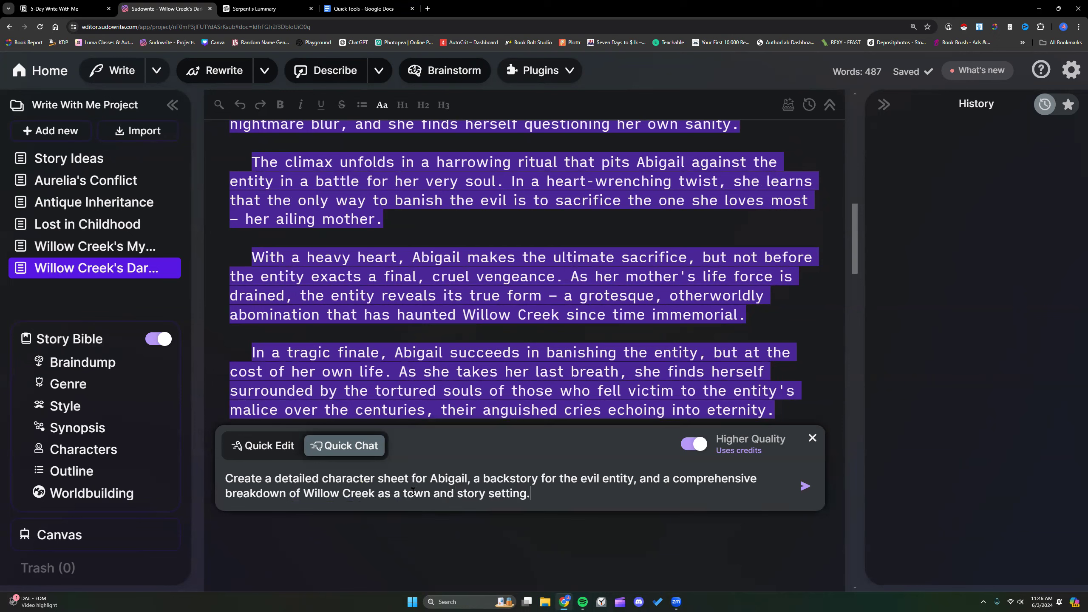
{"action": "key", "text": "Return"}
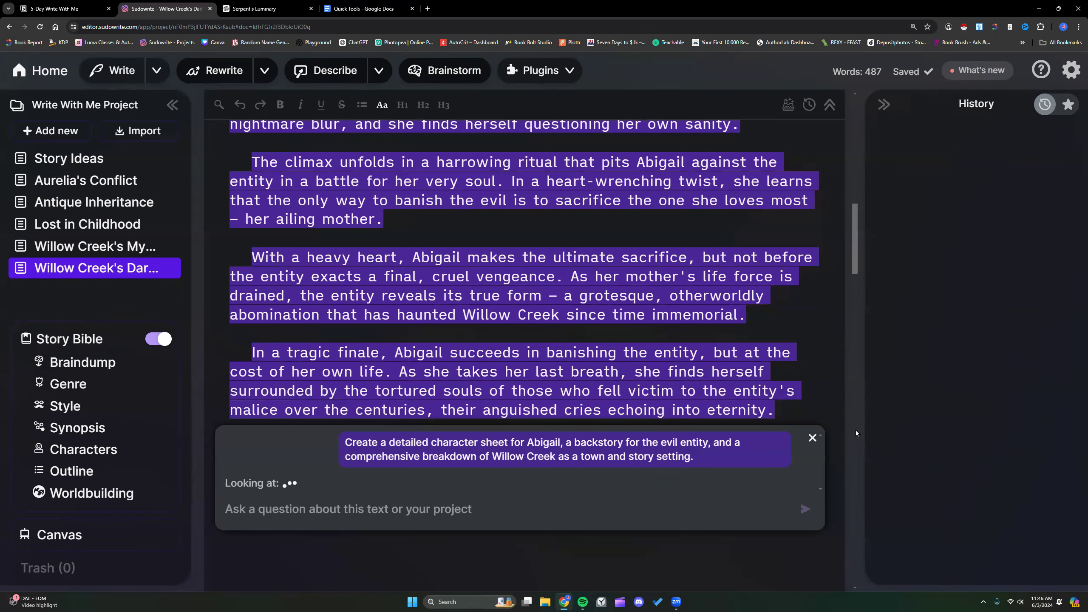
Read through the Quick Chat reply covering Abigail's character sheet, the evil entity's backstory and the Willow Creek breakdown
{"action": "scroll", "coordinate": [855, 430], "scroll_direction": "down", "scroll_amount": 5}
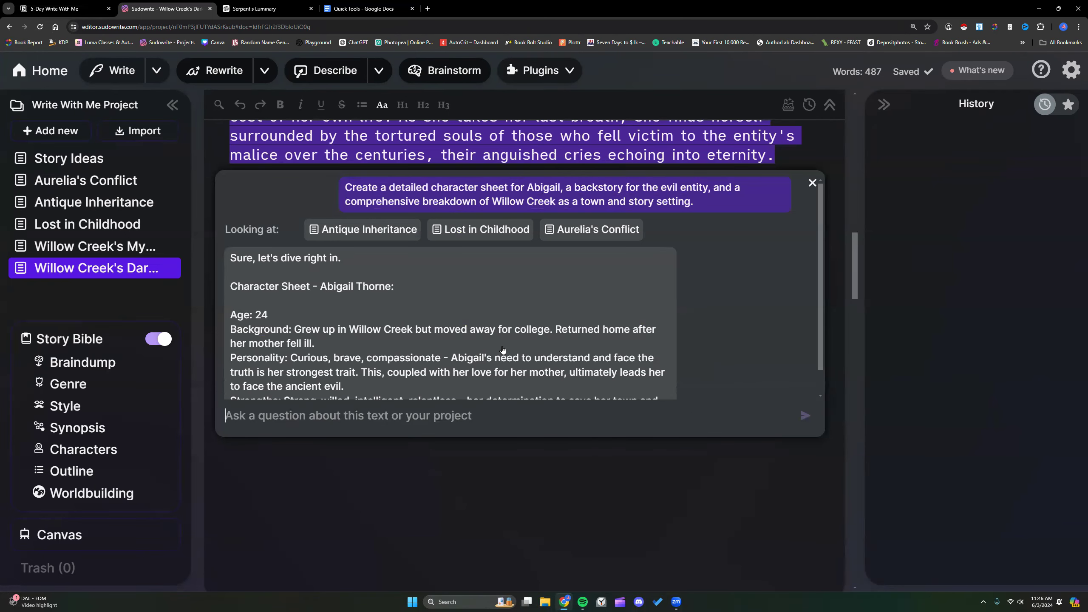
{"action": "scroll", "coordinate": [503, 351], "scroll_direction": "down", "scroll_amount": 2}
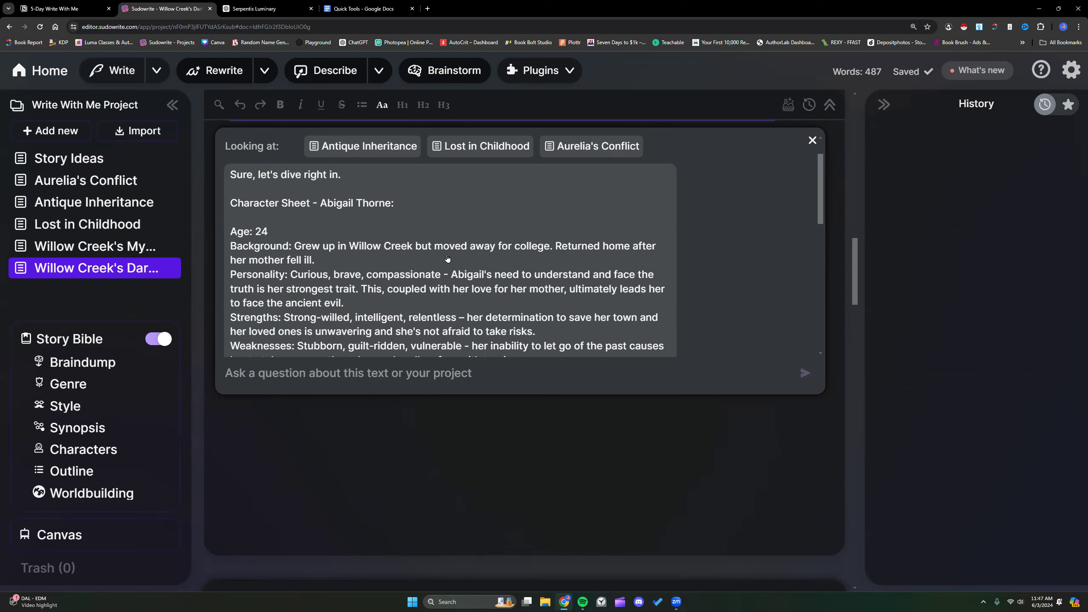
{"action": "scroll", "coordinate": [324, 224], "scroll_direction": "down", "scroll_amount": 1}
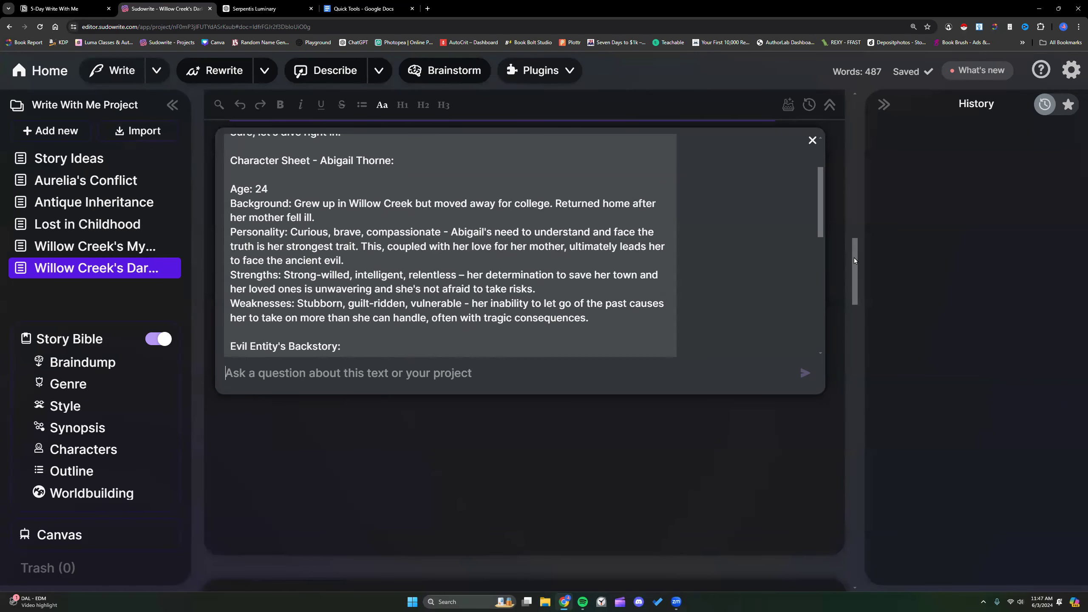
{"action": "left_click_drag", "start_coordinate": [853, 257], "coordinate": [853, 250]}
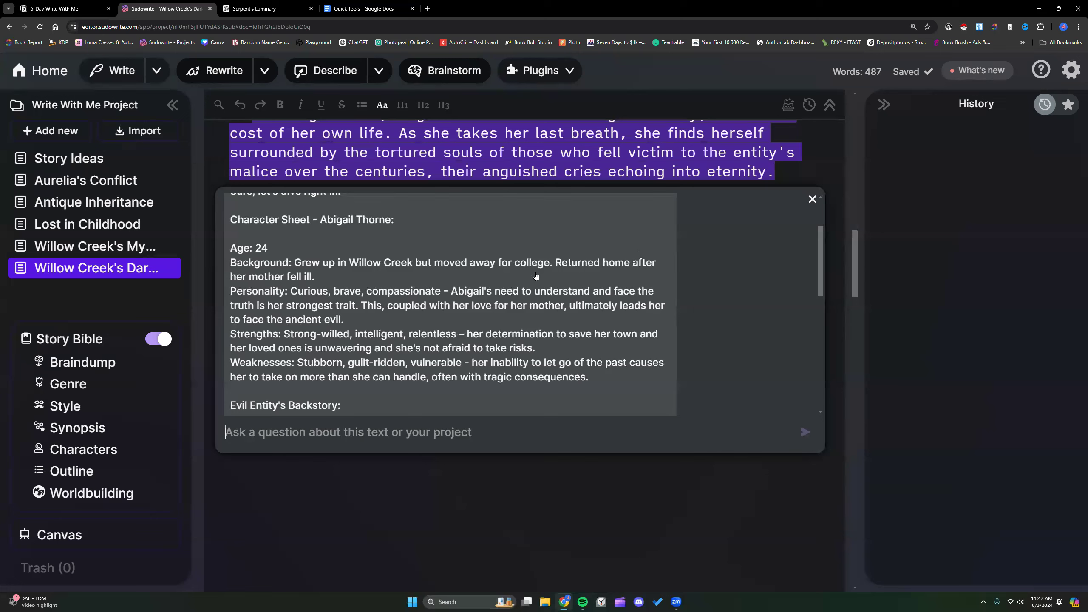
{"action": "scroll", "coordinate": [324, 305], "scroll_direction": "down", "scroll_amount": 2}
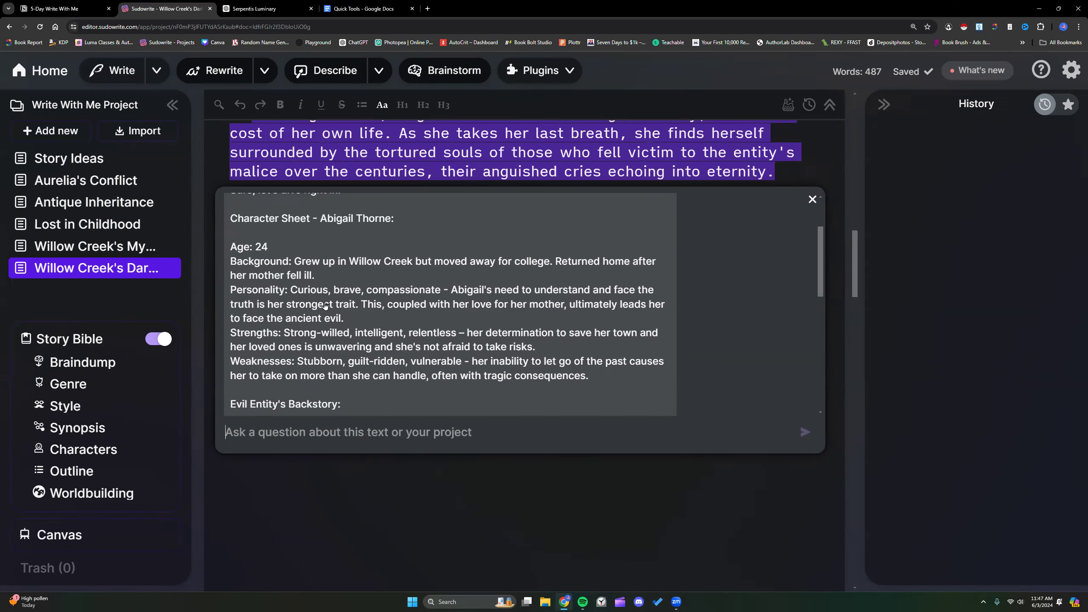
{"action": "scroll", "coordinate": [325, 306], "scroll_direction": "down", "scroll_amount": 3}
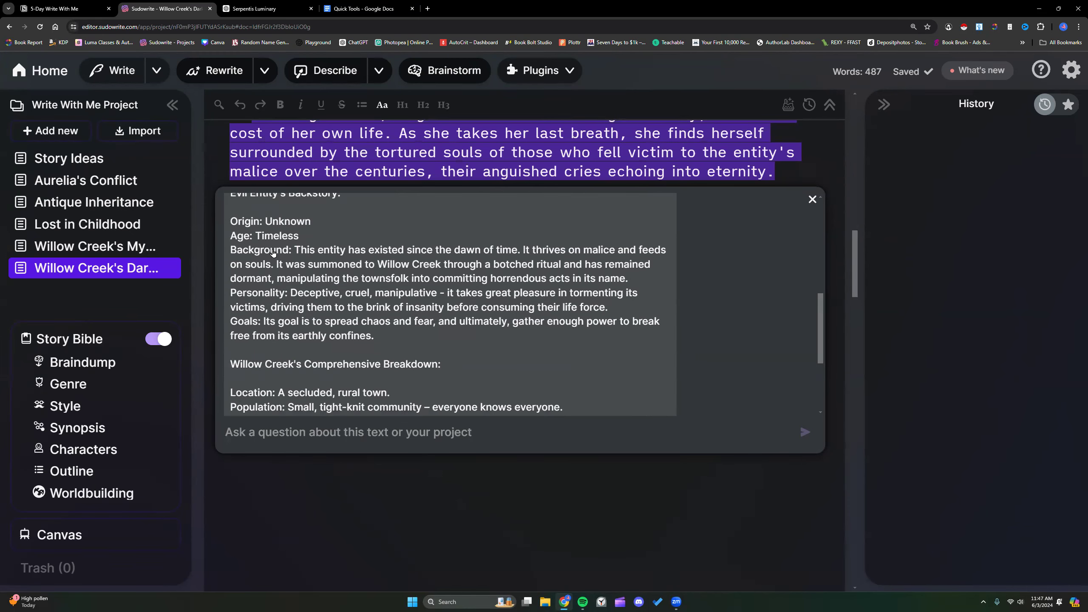
{"action": "scroll", "coordinate": [273, 252], "scroll_direction": "up", "scroll_amount": 2}
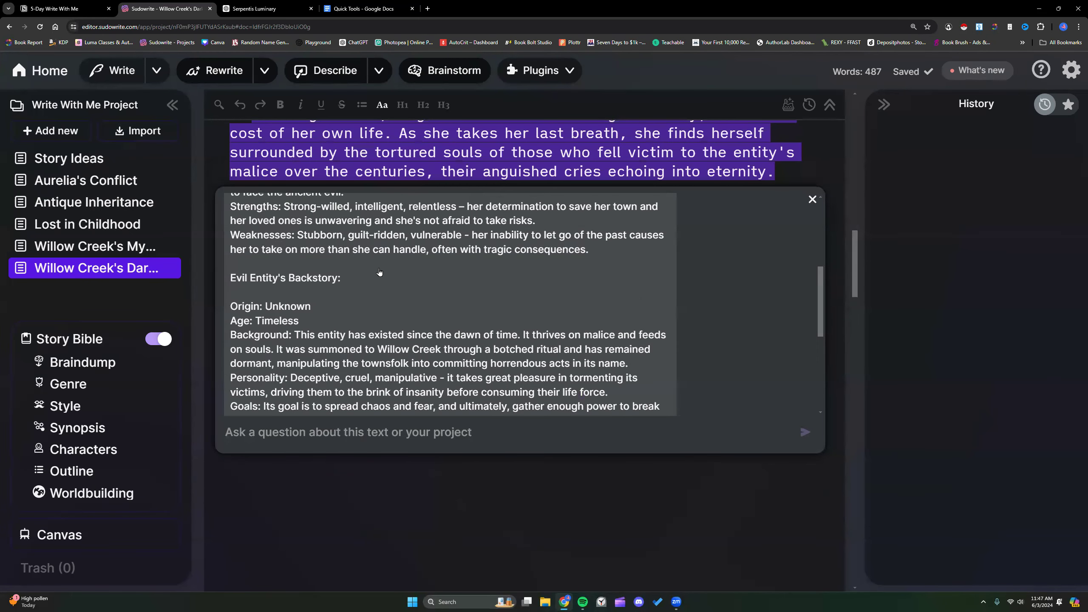
{"action": "scroll", "coordinate": [375, 275], "scroll_direction": "down", "scroll_amount": 1}
{"action": "scroll", "coordinate": [375, 274], "scroll_direction": "down", "scroll_amount": 1}
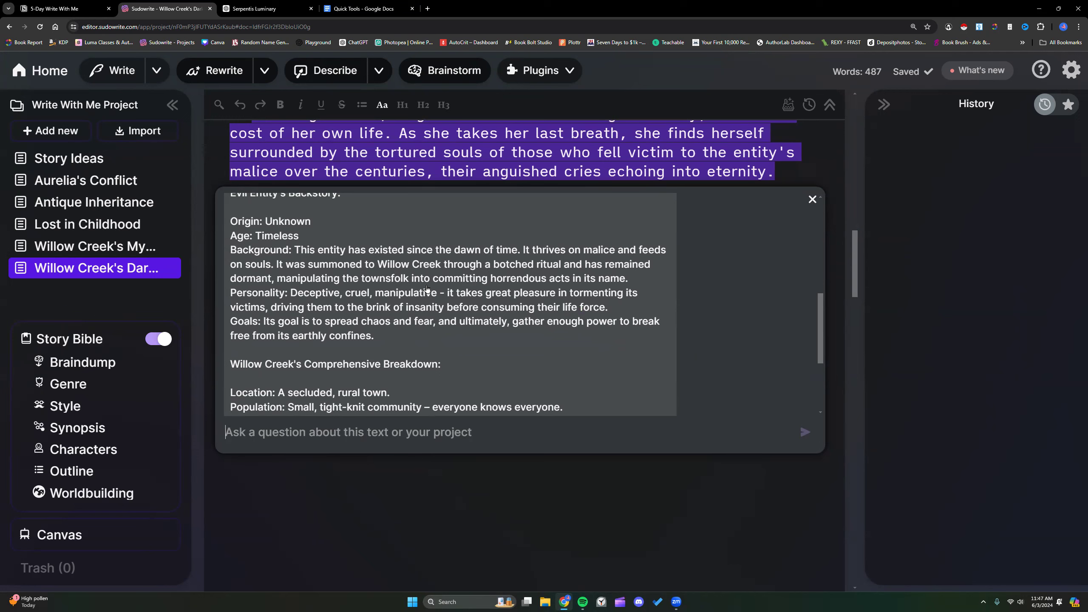
{"action": "scroll", "coordinate": [427, 290], "scroll_direction": "down", "scroll_amount": 1}
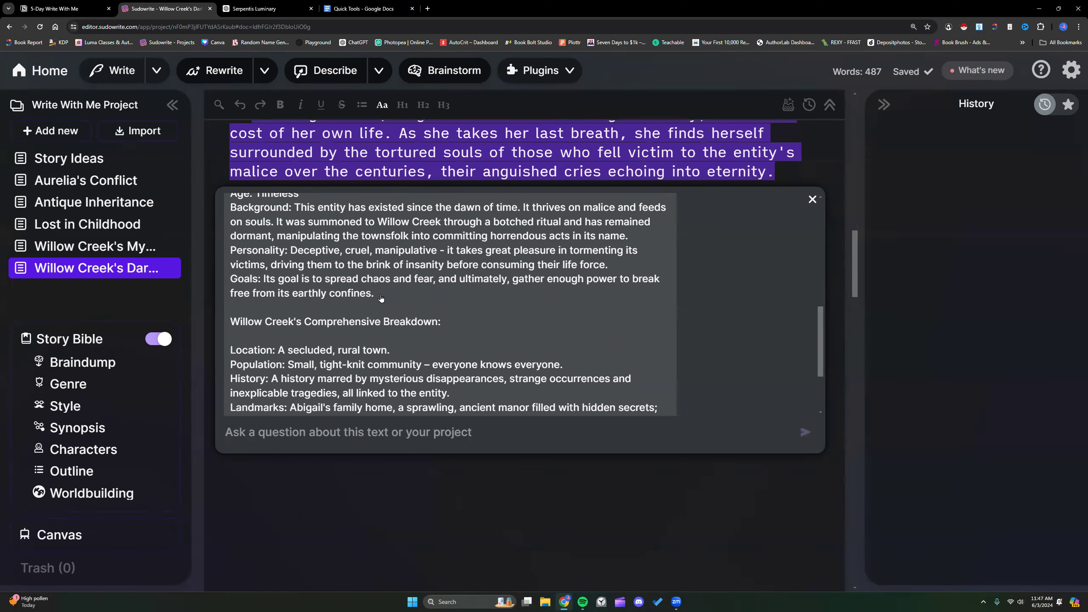
{"action": "scroll", "coordinate": [385, 299], "scroll_direction": "down", "scroll_amount": 1}
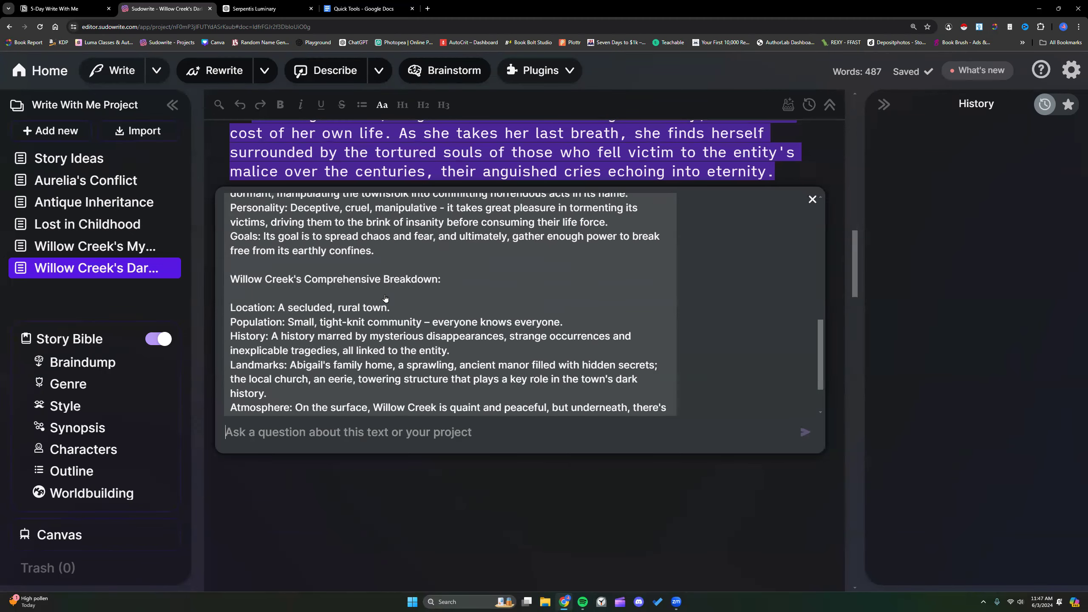
{"action": "scroll", "coordinate": [310, 310], "scroll_direction": "down", "scroll_amount": 1}
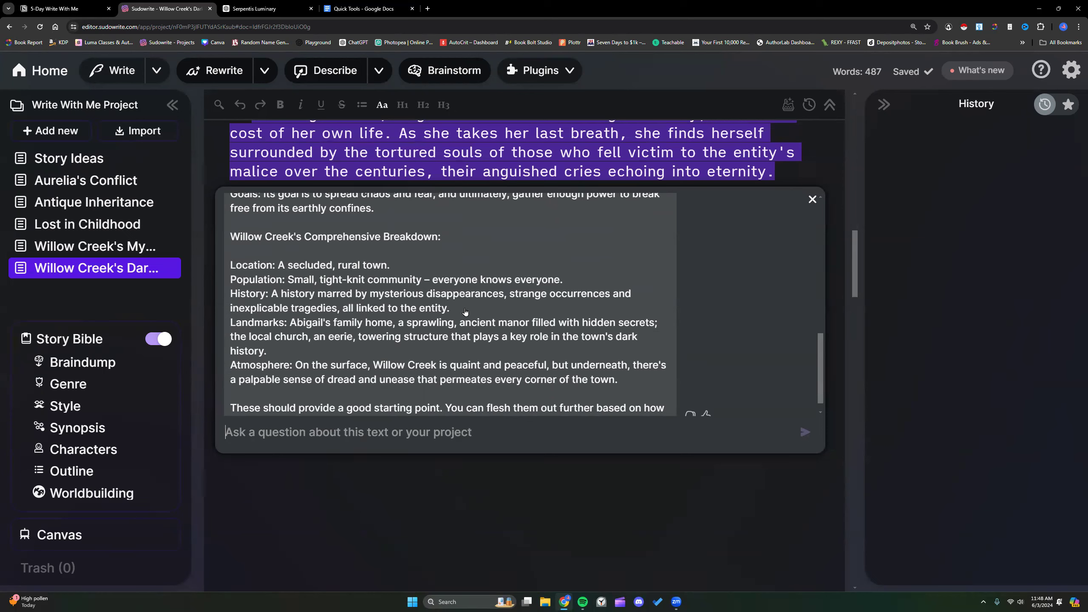
{"action": "scroll", "coordinate": [410, 321], "scroll_direction": "down", "scroll_amount": 1}
{"action": "scroll", "coordinate": [410, 321], "scroll_direction": "down", "scroll_amount": 2}
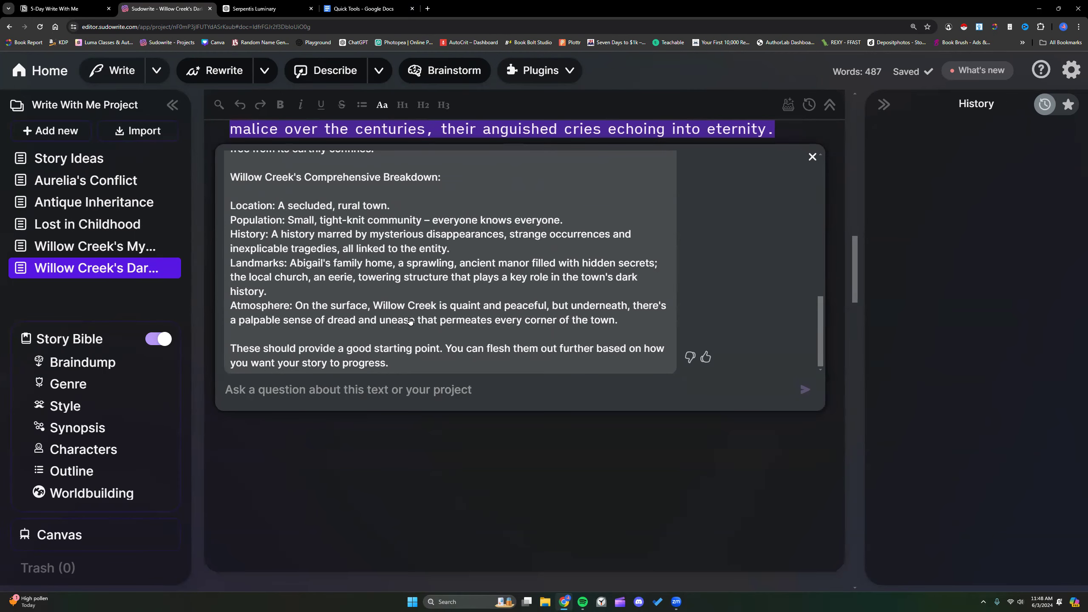
Send "Let's change up Willow Creek. I want it to be a seemingly charming and innocent small town. Give me more key locations and noteable residents."
{"action": "left_click", "coordinate": [384, 396]}
{"action": "type", "text": "Let's change up Willow Creek"}
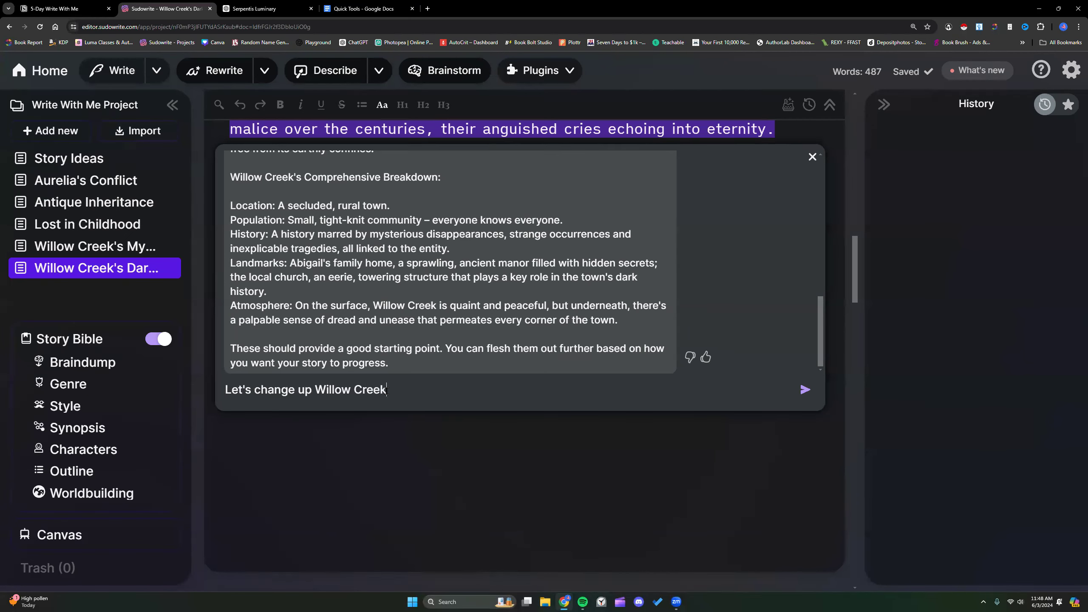
{"action": "type", "text": ". I want it to be a"}
{"action": "type", "text": "se"}
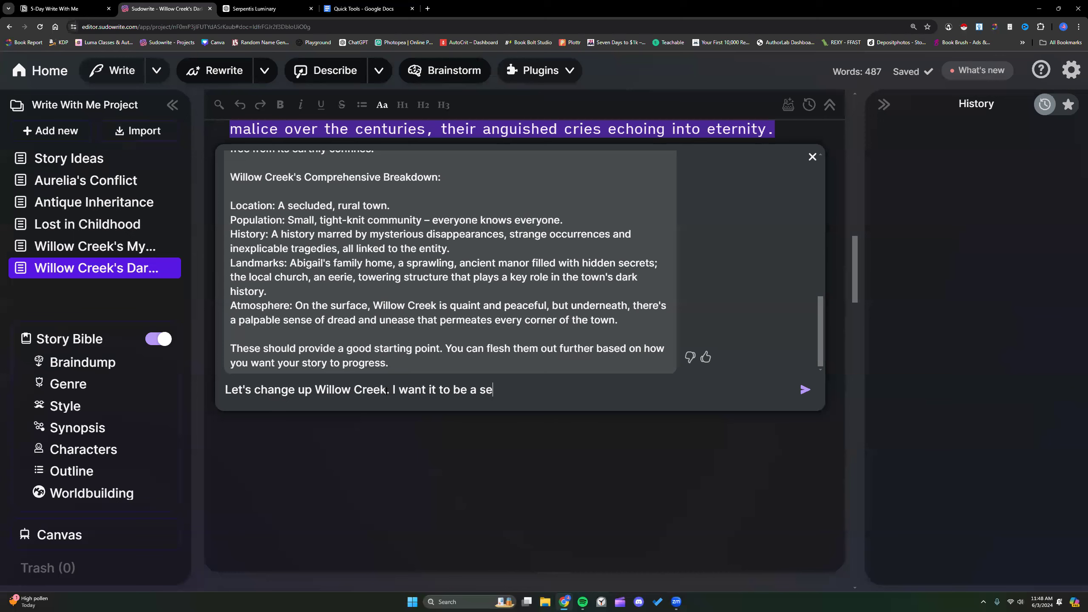
{"action": "type", "text": "emingly charming and innocent small town."}
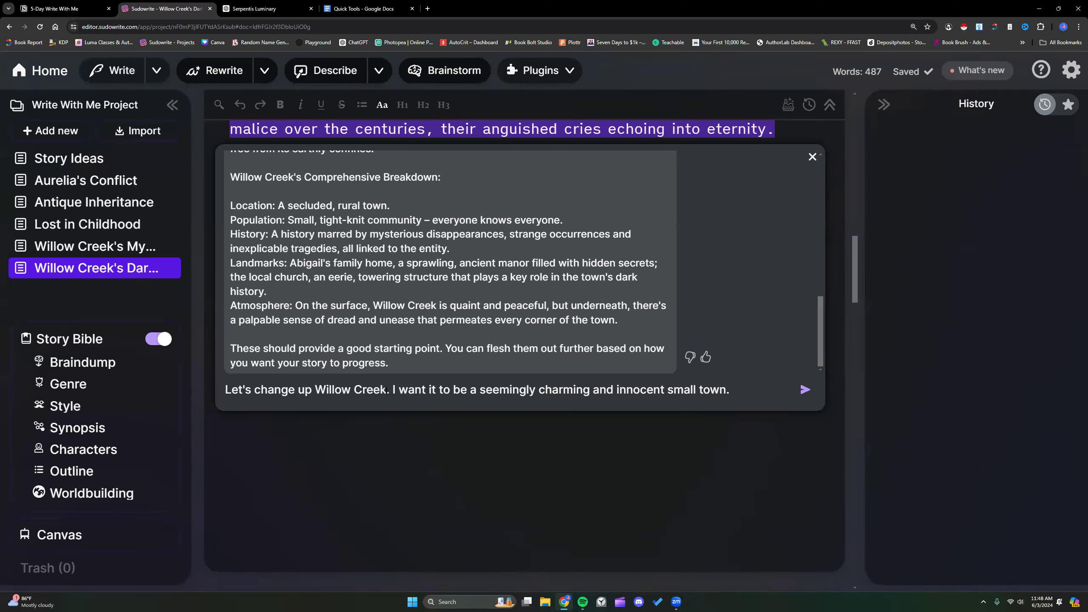
{"action": "type", "text": "Give me more key locations"}
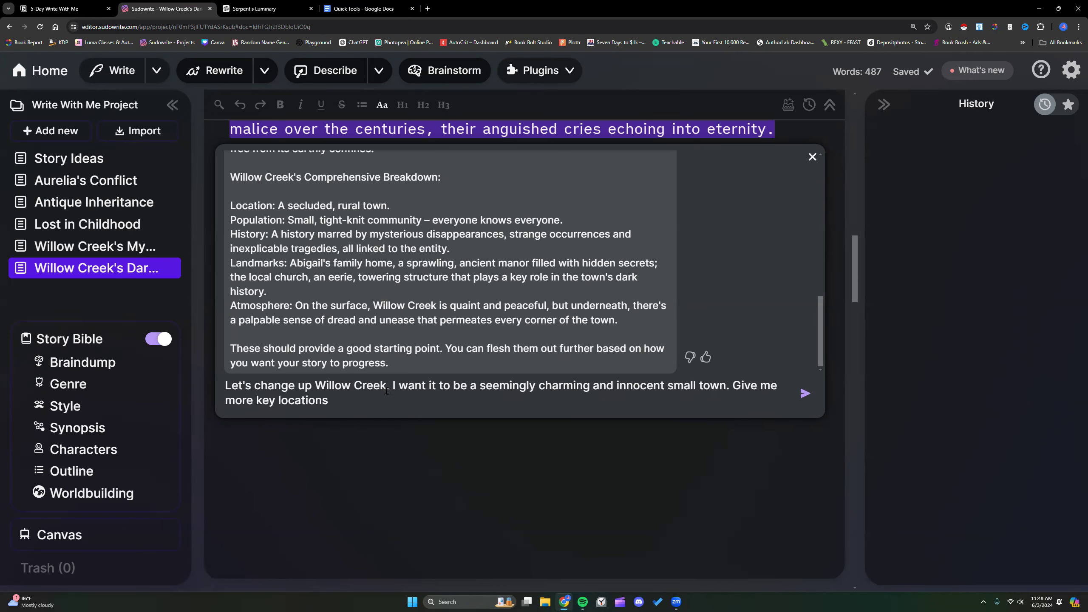
{"action": "type", "text": " and noteable residents."}
{"action": "key", "text": "Return"}
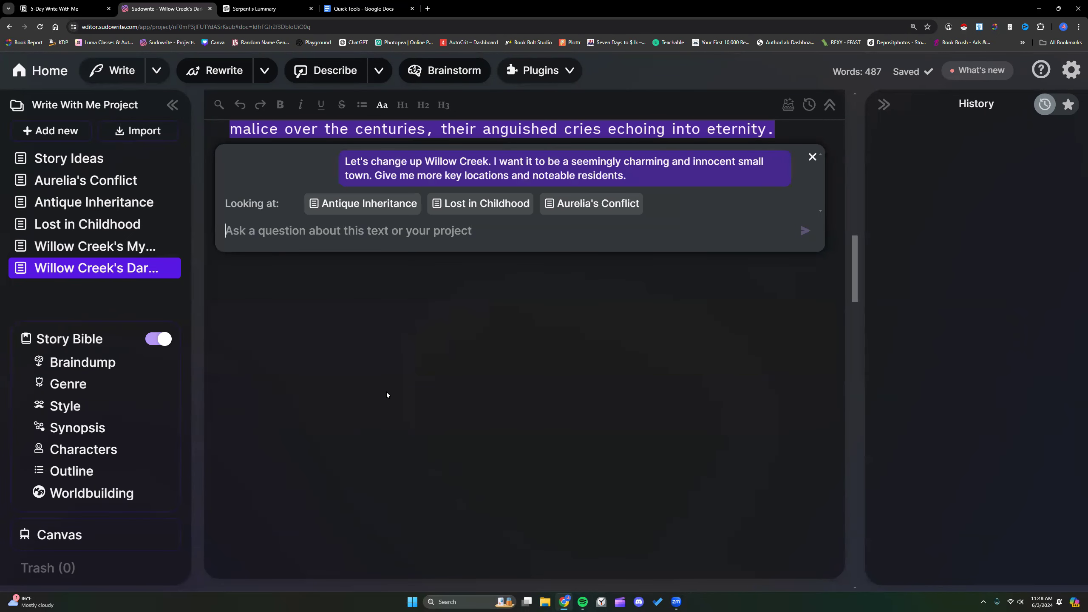
Review the revamped Willow Creek breakdown in the Quick Chat reply, including its key locations and notable residents
{"action": "scroll", "coordinate": [726, 199], "scroll_direction": "up", "scroll_amount": 2}
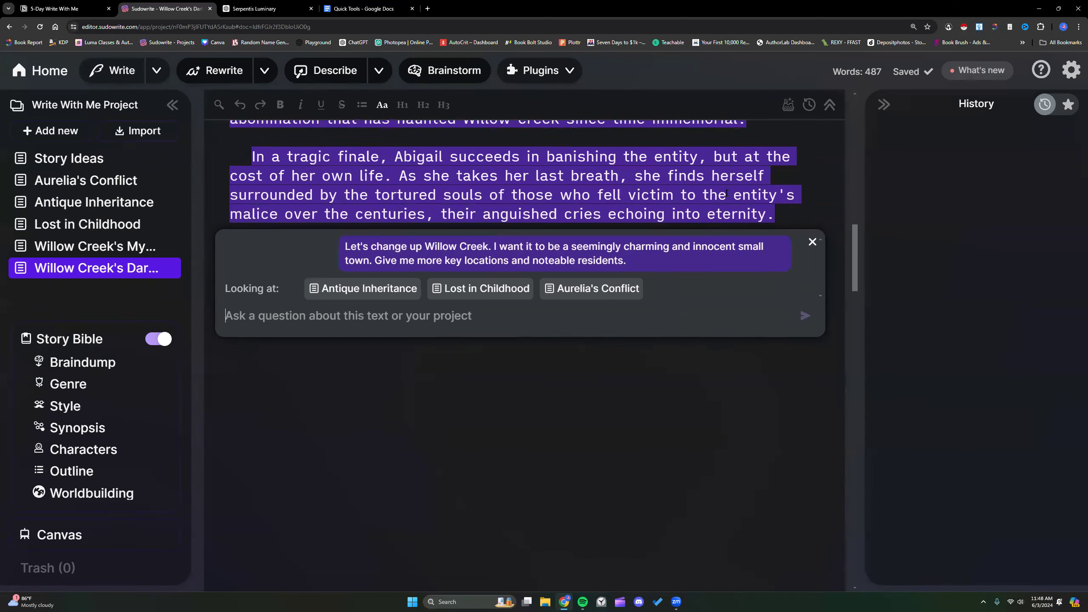
{"action": "scroll", "coordinate": [686, 279], "scroll_direction": "up", "scroll_amount": 1}
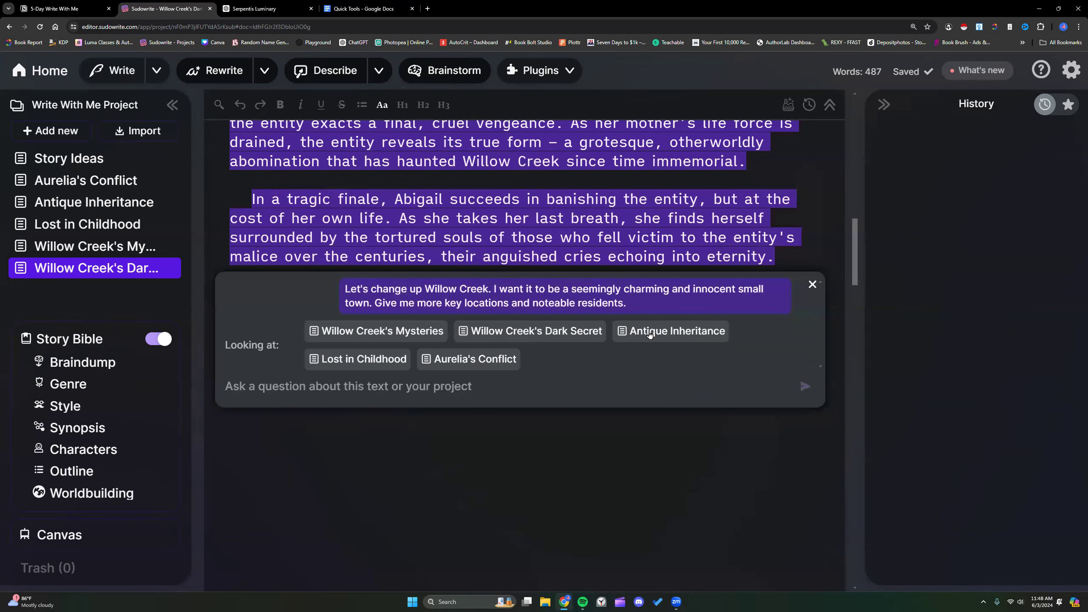
{"action": "scroll", "coordinate": [648, 335], "scroll_direction": "down", "scroll_amount": 4}
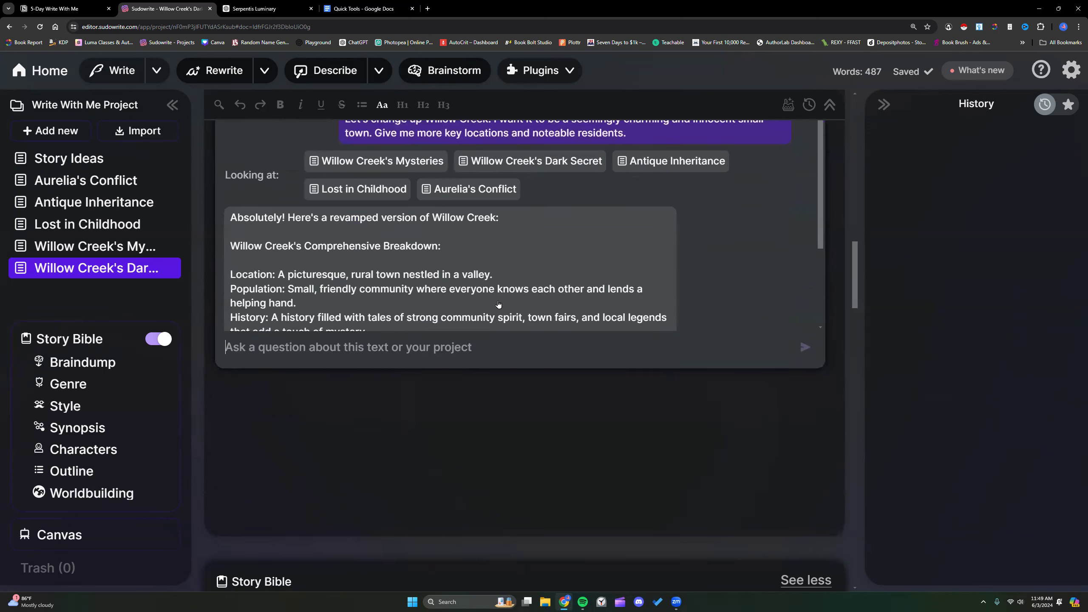
{"action": "scroll", "coordinate": [450, 290], "scroll_direction": "down", "scroll_amount": 3}
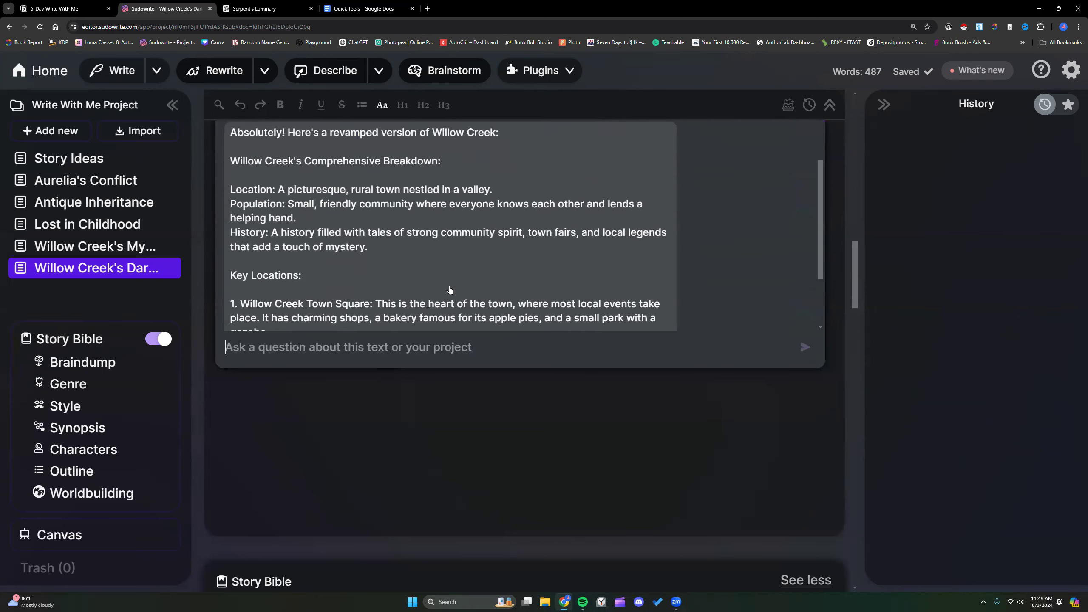
{"action": "scroll", "coordinate": [450, 289], "scroll_direction": "down", "scroll_amount": 1}
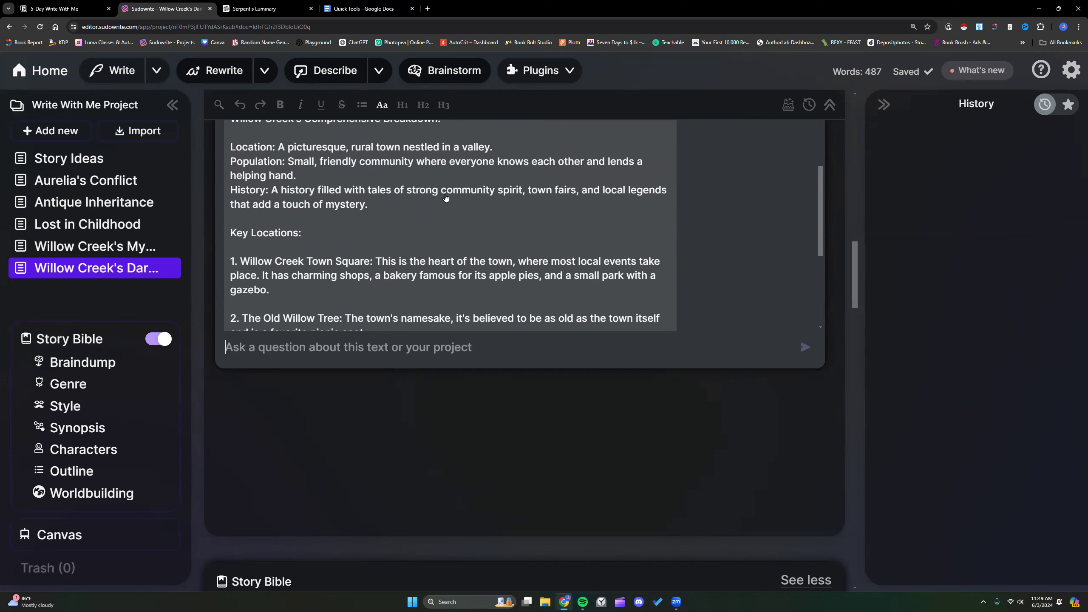
{"action": "scroll", "coordinate": [458, 216], "scroll_direction": "down", "scroll_amount": 2}
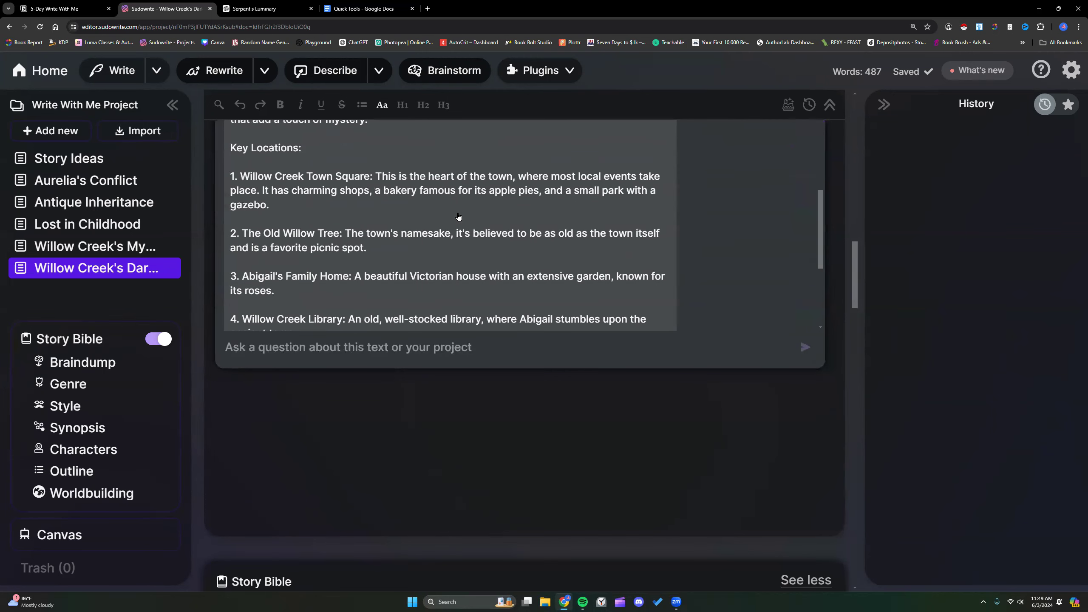
{"action": "scroll", "coordinate": [458, 218], "scroll_direction": "down", "scroll_amount": 1}
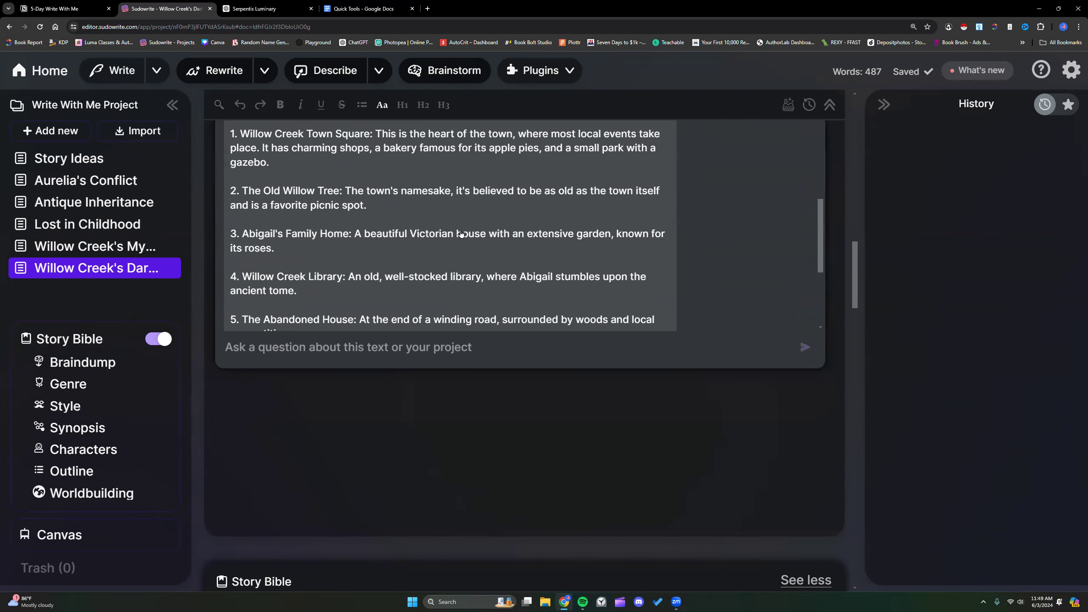
{"action": "left_click_drag", "start_coordinate": [851, 283], "coordinate": [851, 267]}
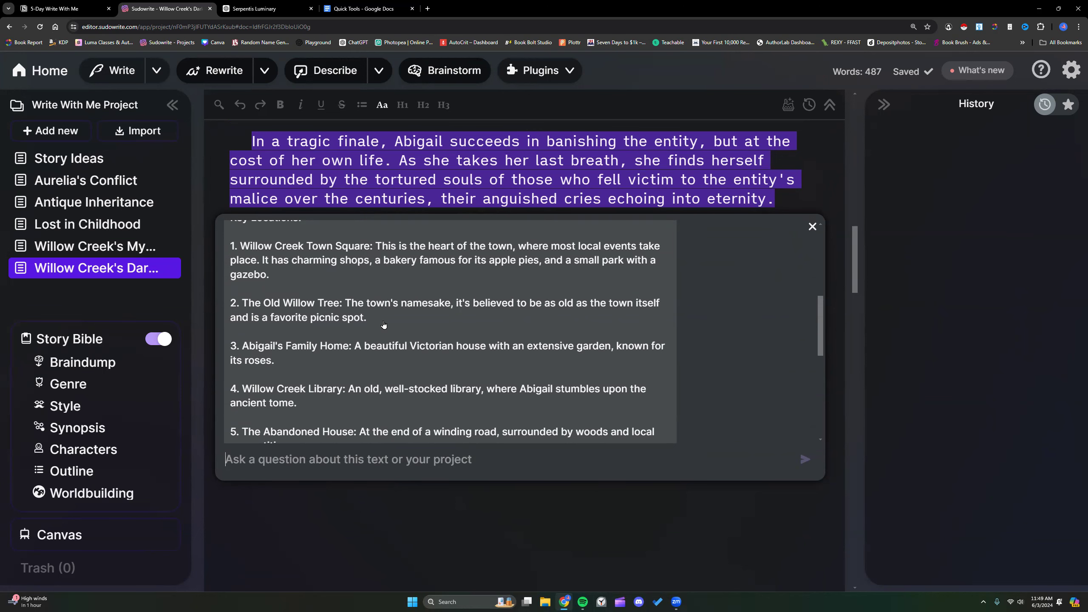
{"action": "scroll", "coordinate": [384, 324], "scroll_direction": "down", "scroll_amount": 2}
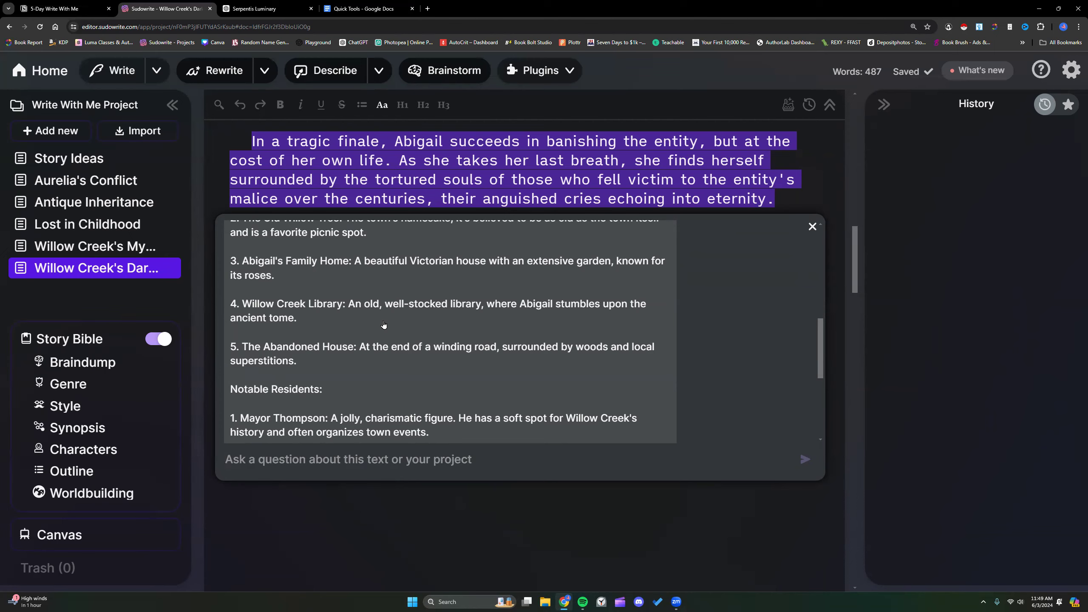
{"action": "scroll", "coordinate": [384, 324], "scroll_direction": "down", "scroll_amount": 5}
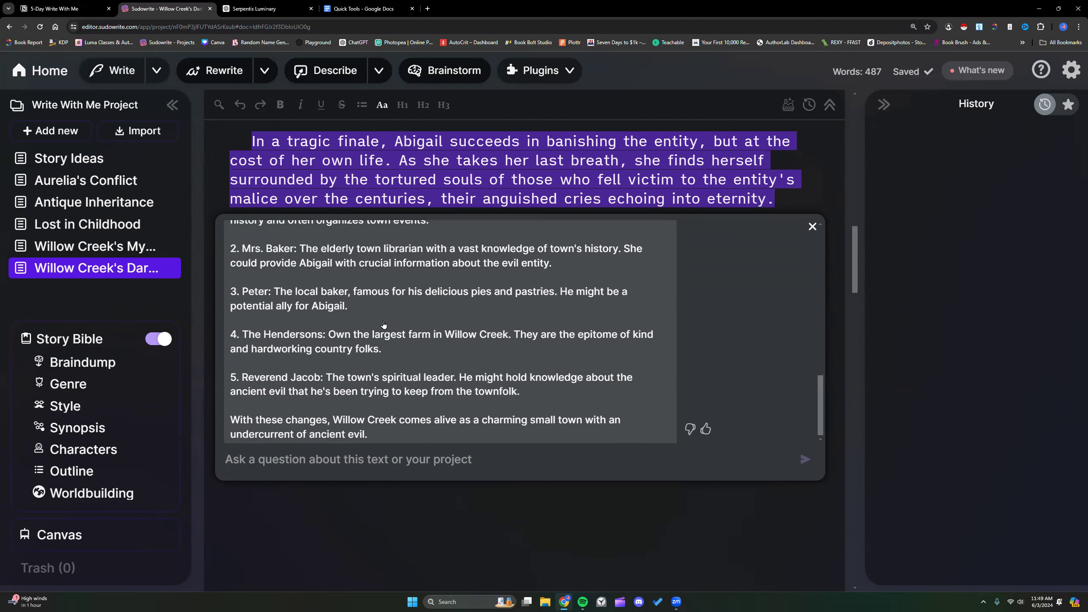
{"action": "scroll", "coordinate": [384, 324], "scroll_direction": "up", "scroll_amount": 5}
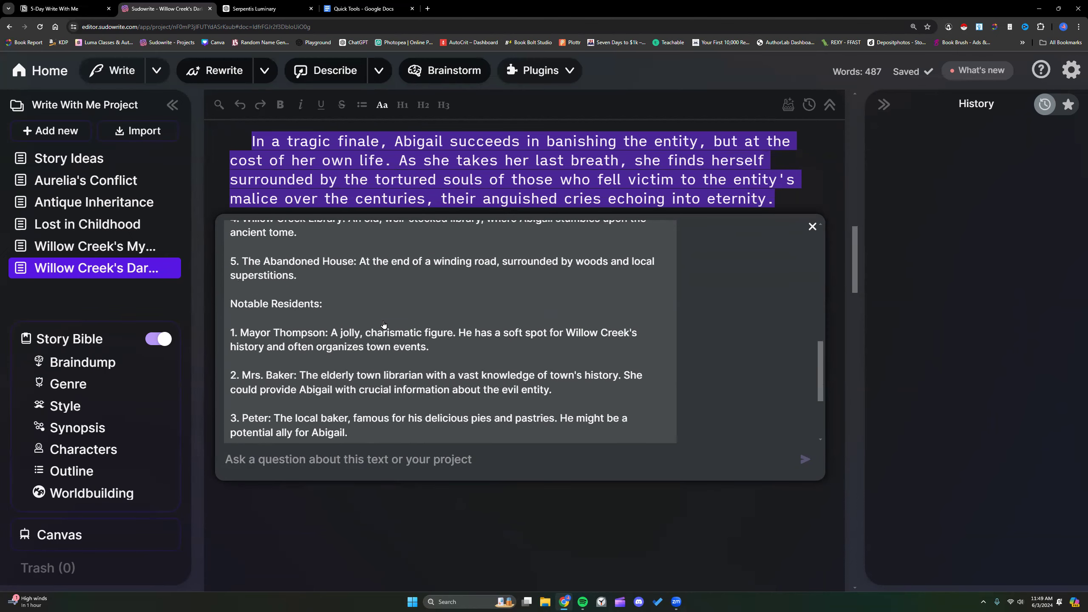
{"action": "scroll", "coordinate": [383, 325], "scroll_direction": "up", "scroll_amount": 6}
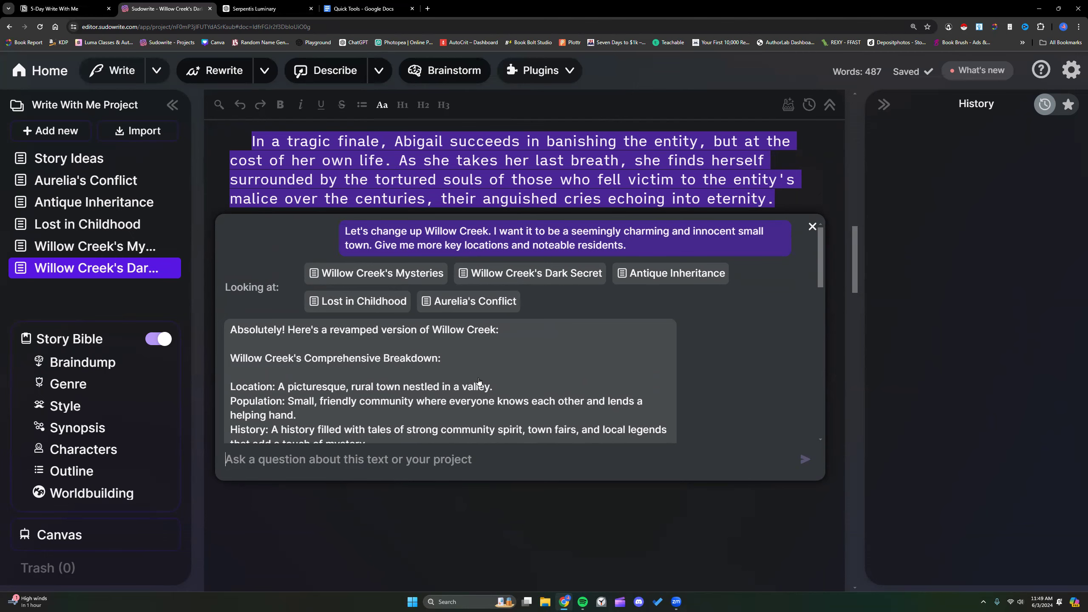
{"action": "scroll", "coordinate": [436, 374], "scroll_direction": "down", "scroll_amount": 2}
{"action": "scroll", "coordinate": [436, 374], "scroll_direction": "down", "scroll_amount": 3}
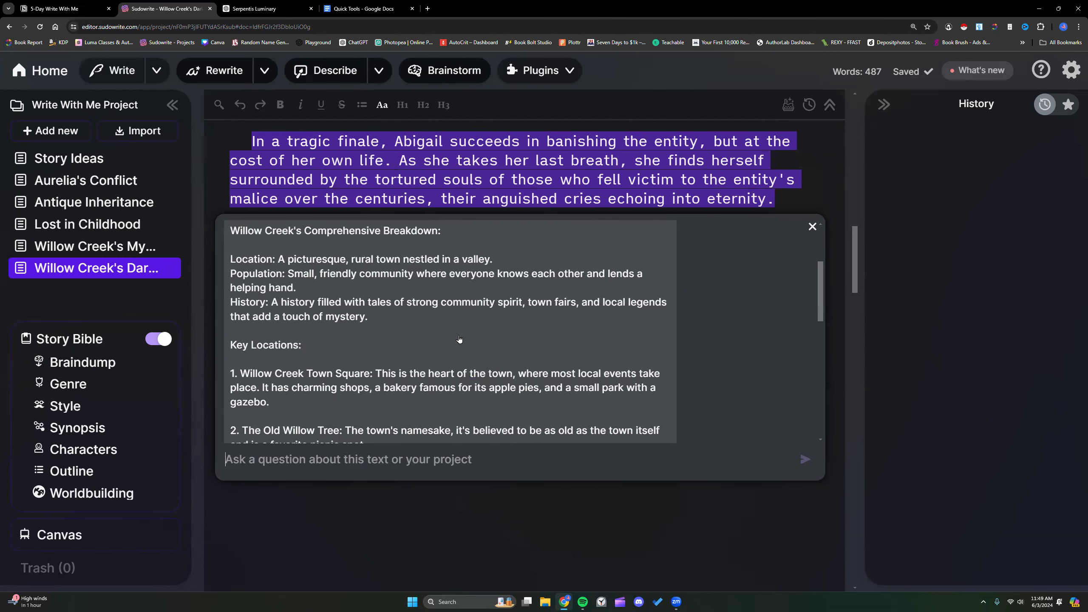
{"action": "scroll", "coordinate": [460, 339], "scroll_direction": "down", "scroll_amount": 1}
{"action": "scroll", "coordinate": [459, 340], "scroll_direction": "down", "scroll_amount": 8}
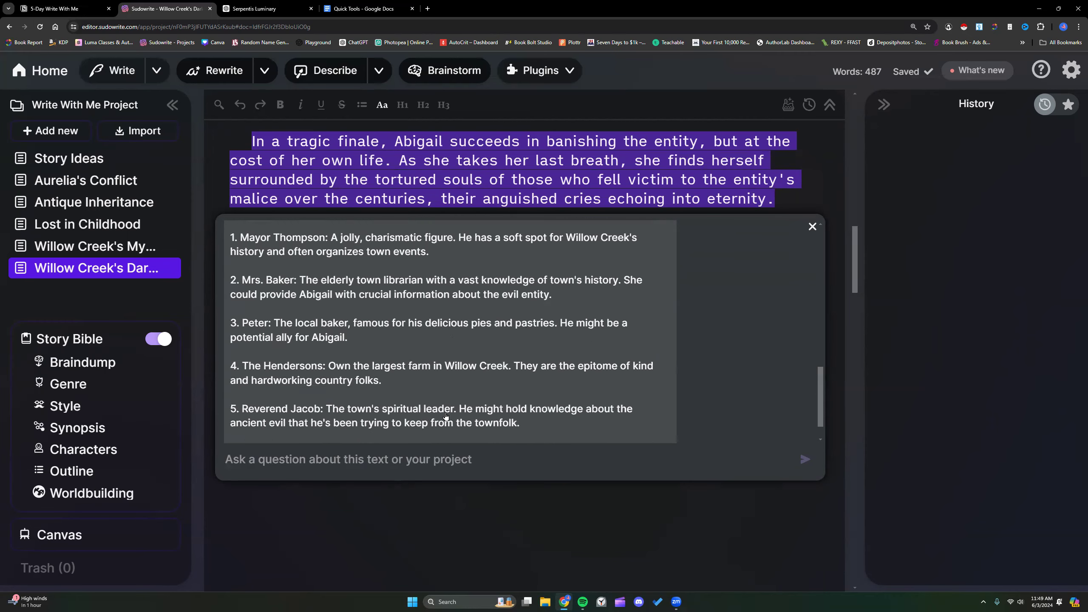
Copy the revamped Willow Creek breakdown from the reply and close the Quick Chat
{"action": "left_click_drag", "start_coordinate": [396, 430], "coordinate": [229, 332]}
{"action": "scroll", "coordinate": [351, 395], "scroll_direction": "up", "scroll_amount": 10}
{"action": "right_click", "coordinate": [256, 340]}
{"action": "left_click", "coordinate": [261, 339]}
{"action": "left_click", "coordinate": [292, 162]}
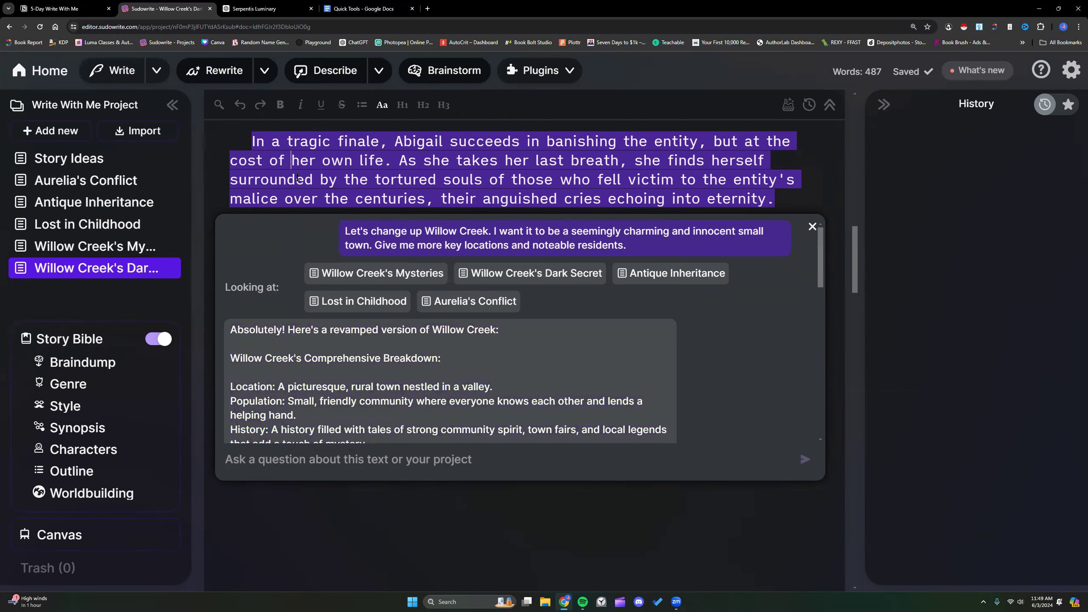
{"action": "left_click", "coordinate": [812, 227]}
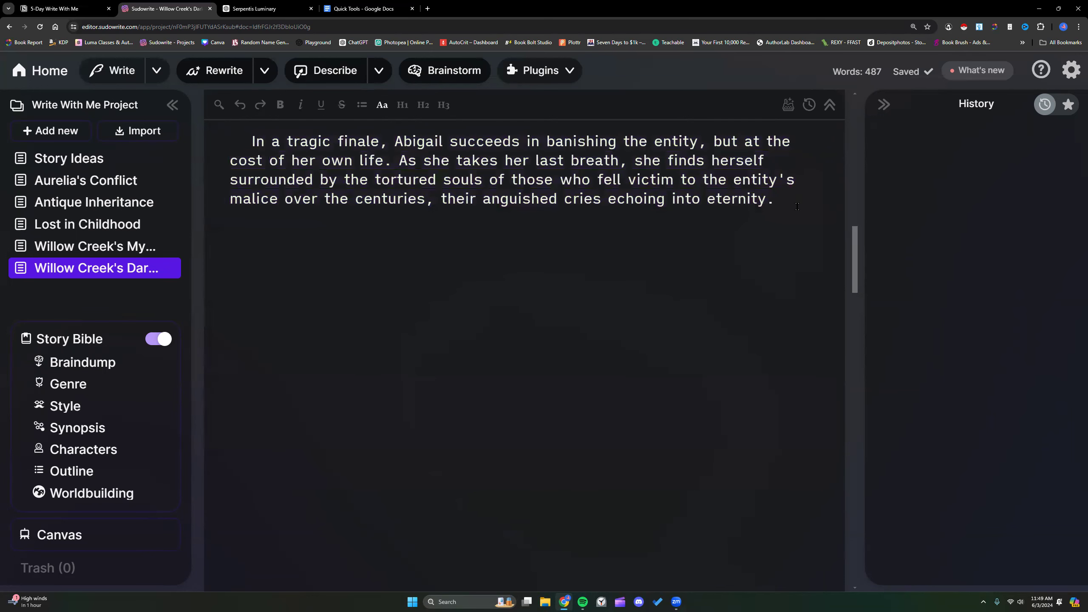
Add the heading "Willow Creek Revision:" below the synopsis and paste the copied breakdown under it, separated by a blank line
{"action": "key", "text": "Return"}
{"action": "key", "text": "Return"}
{"action": "type", "text": "W"}
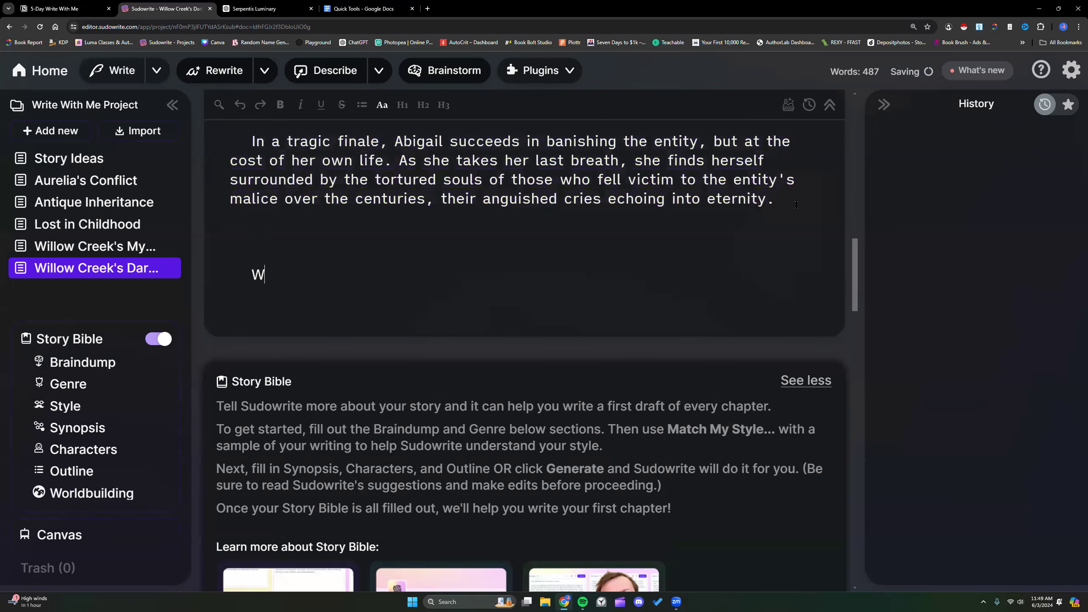
{"action": "type", "text": "illow Creek R"}
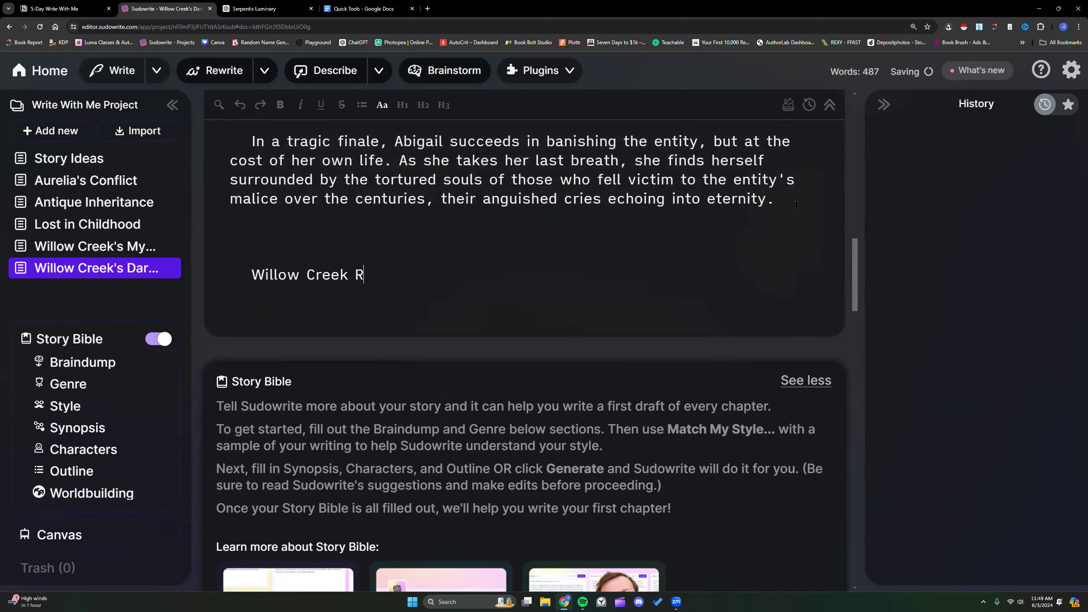
{"action": "type", "text": "evision:"}
{"action": "key", "text": "Return"}
{"action": "key", "text": "ctrl+v"}
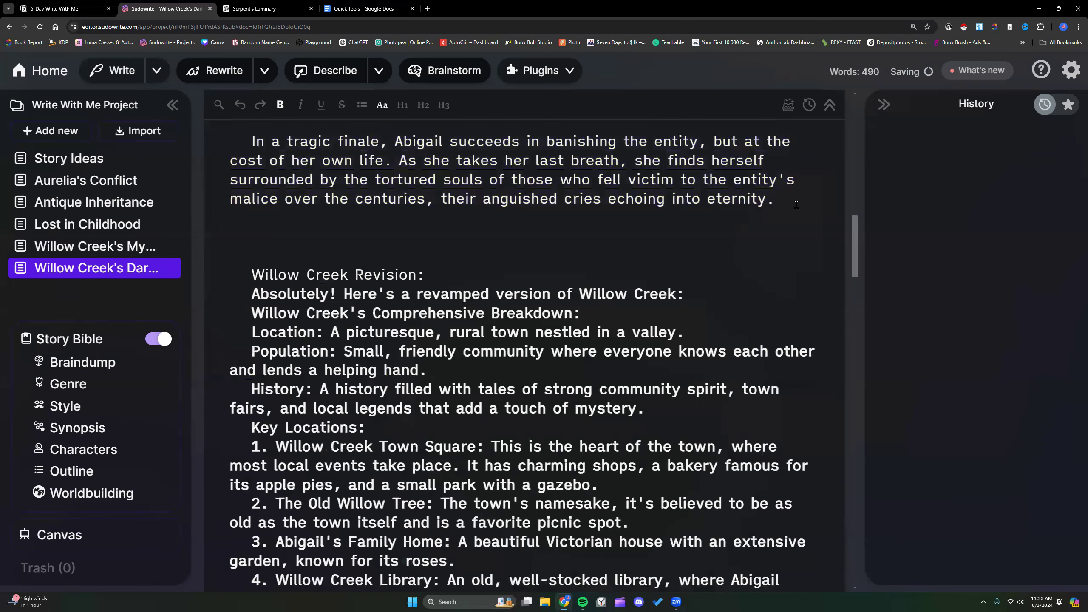
{"action": "left_click", "coordinate": [479, 269]}
{"action": "key", "text": "Return"}
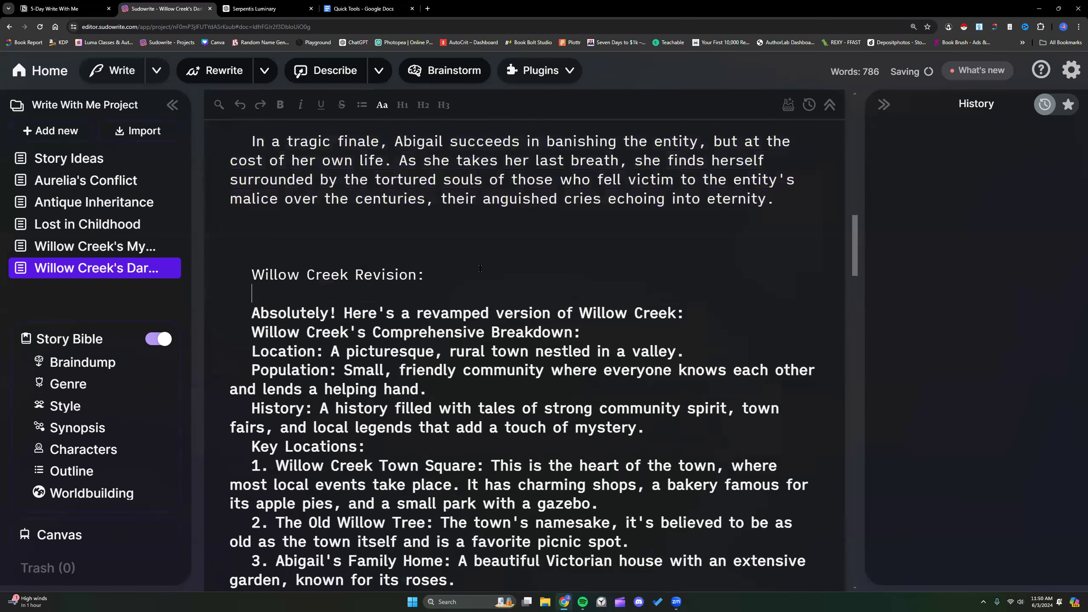
Remove the bold formatting from the entire pasted Willow Creek breakdown
{"action": "scroll", "coordinate": [480, 268], "scroll_direction": "down", "scroll_amount": 3}
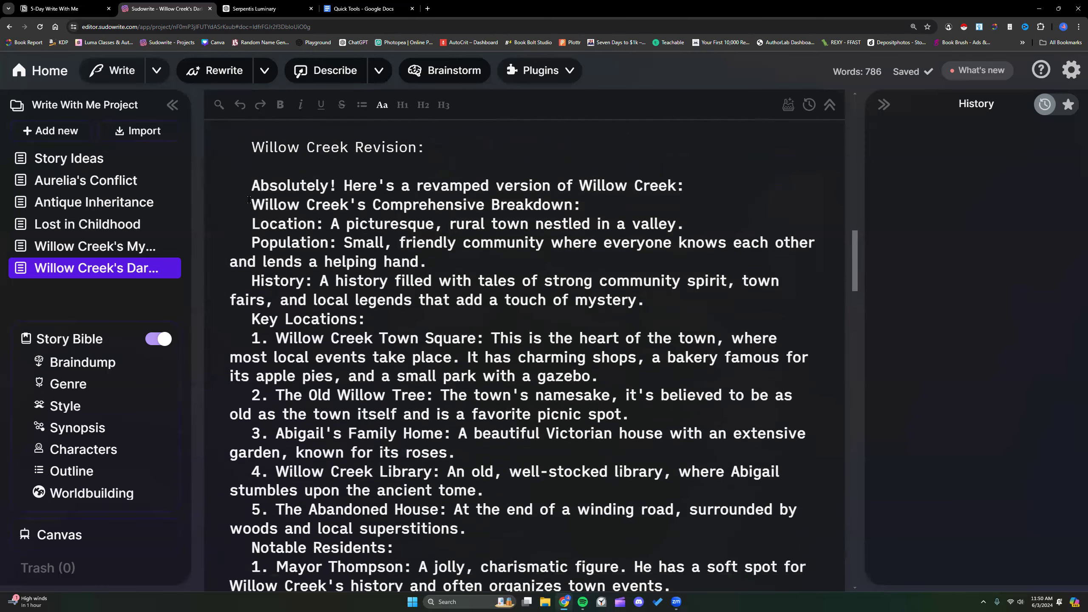
{"action": "left_click_drag", "start_coordinate": [251, 185], "coordinate": [565, 371]}
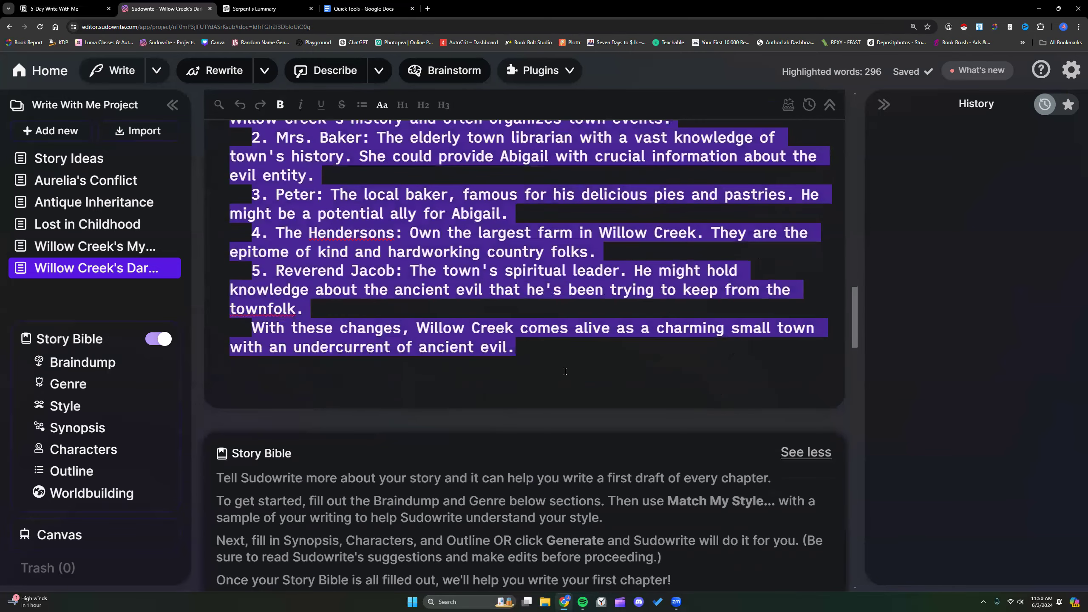
{"action": "left_click", "coordinate": [281, 106]}
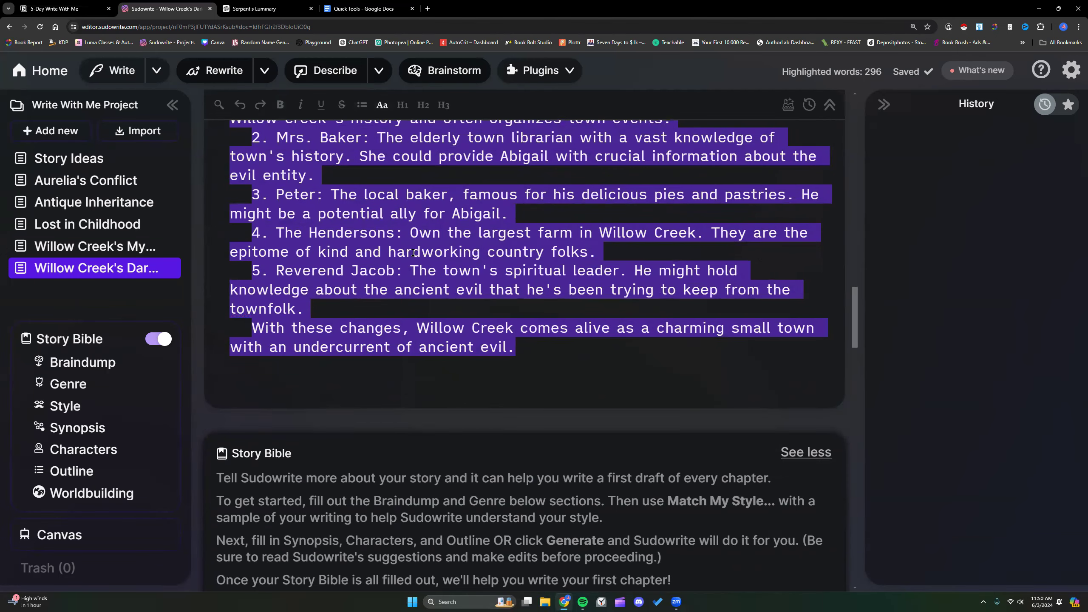
{"action": "left_click", "coordinate": [413, 252]}
{"action": "scroll", "coordinate": [425, 261], "scroll_direction": "up", "scroll_amount": 7}
{"action": "scroll", "coordinate": [427, 263], "scroll_direction": "up", "scroll_amount": 7}
{"action": "left_click", "coordinate": [438, 269]}
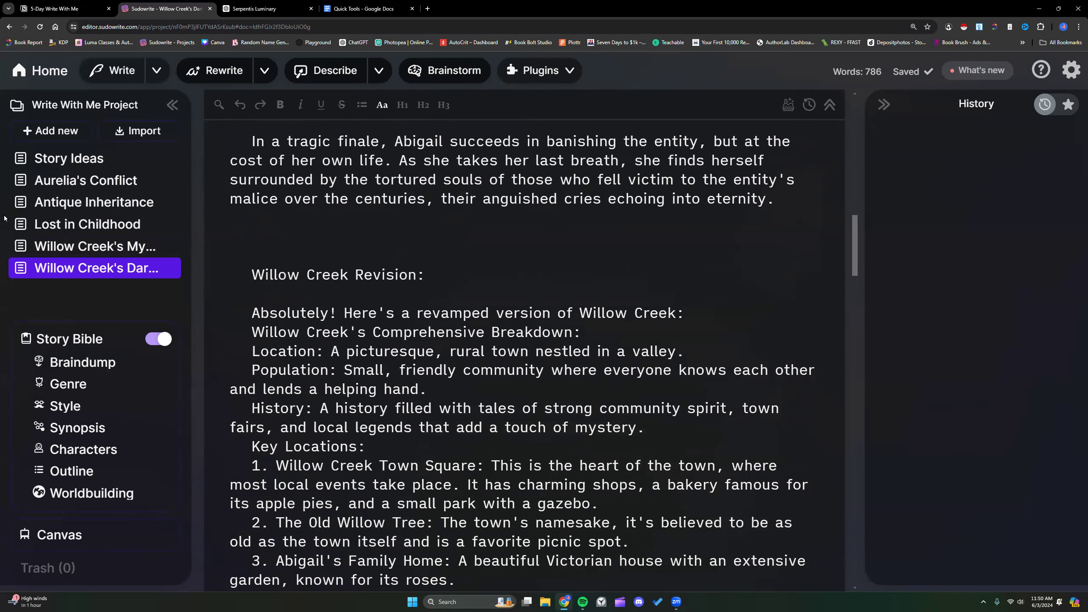
Open the Story Ideas document and copy the idea line "MC gang/stalker dark romance"
{"action": "left_click", "coordinate": [104, 154]}
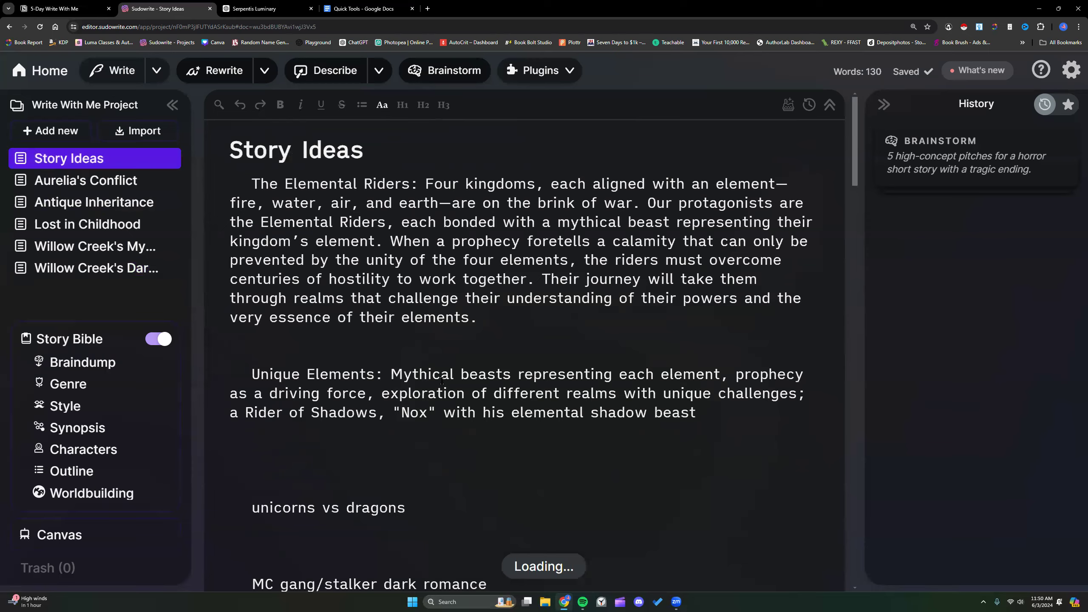
{"action": "scroll", "coordinate": [442, 380], "scroll_direction": "down", "scroll_amount": 6}
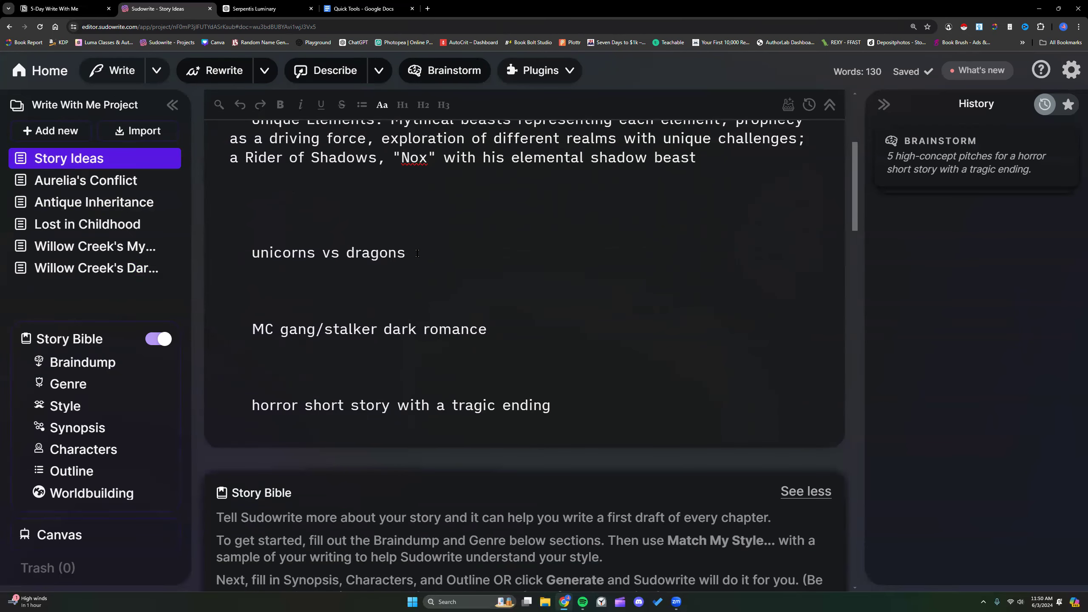
{"action": "left_click", "coordinate": [252, 328]}
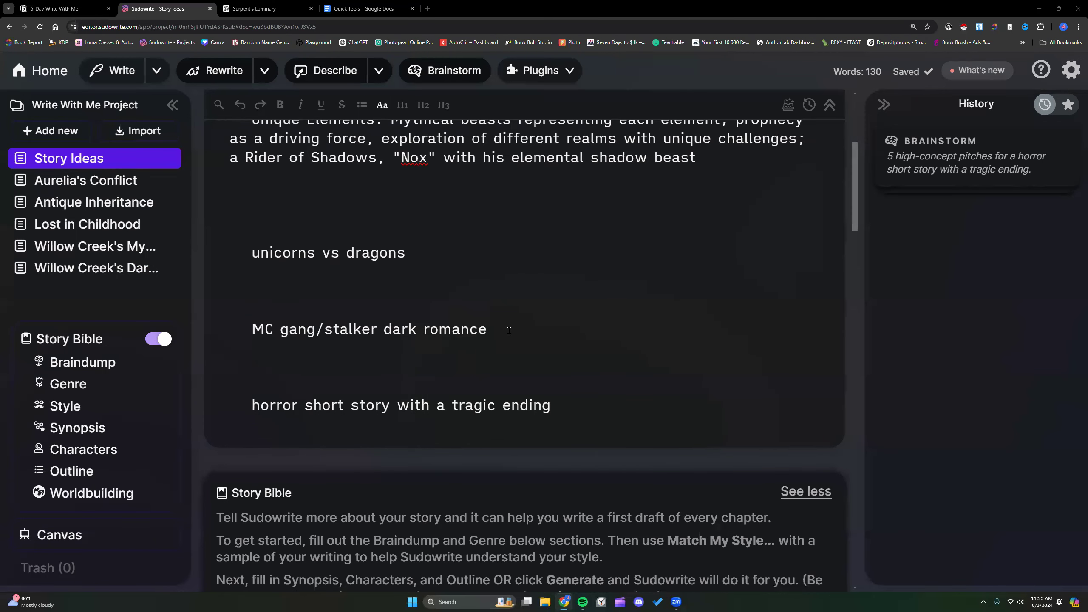
{"action": "scroll", "coordinate": [509, 330], "scroll_direction": "up", "scroll_amount": 1}
{"action": "left_click_drag", "start_coordinate": [488, 371], "coordinate": [243, 366]}
{"action": "right_click", "coordinate": [279, 374]}
{"action": "left_click", "coordinate": [326, 205]}
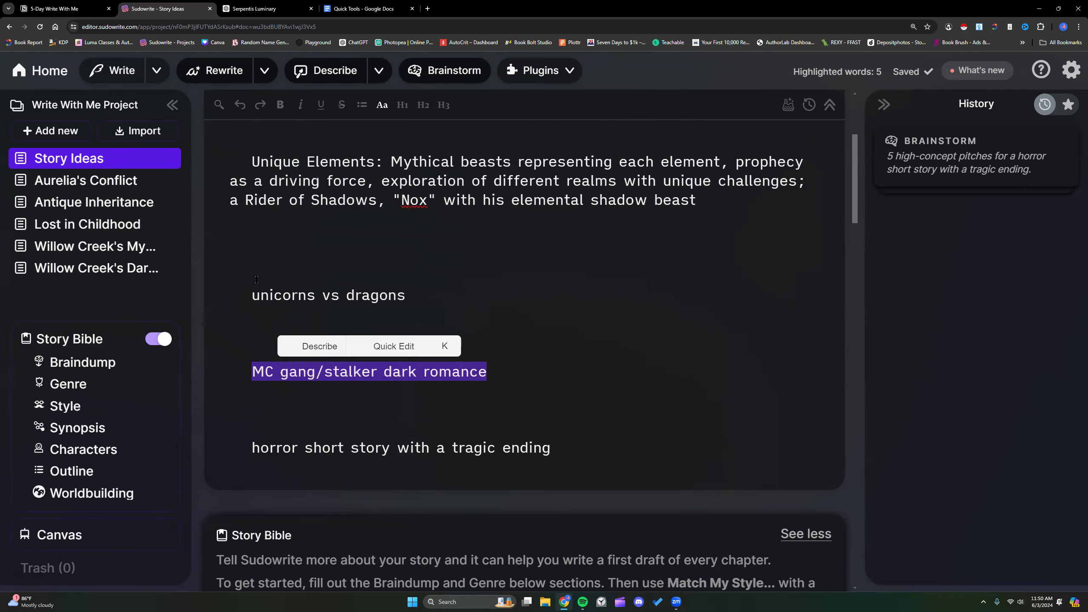
Replace the Story Bible's Braindump text with the copied idea "MC gang/stalker dark romance"
{"action": "left_click", "coordinate": [87, 363]}
{"action": "left_click", "coordinate": [229, 144]}
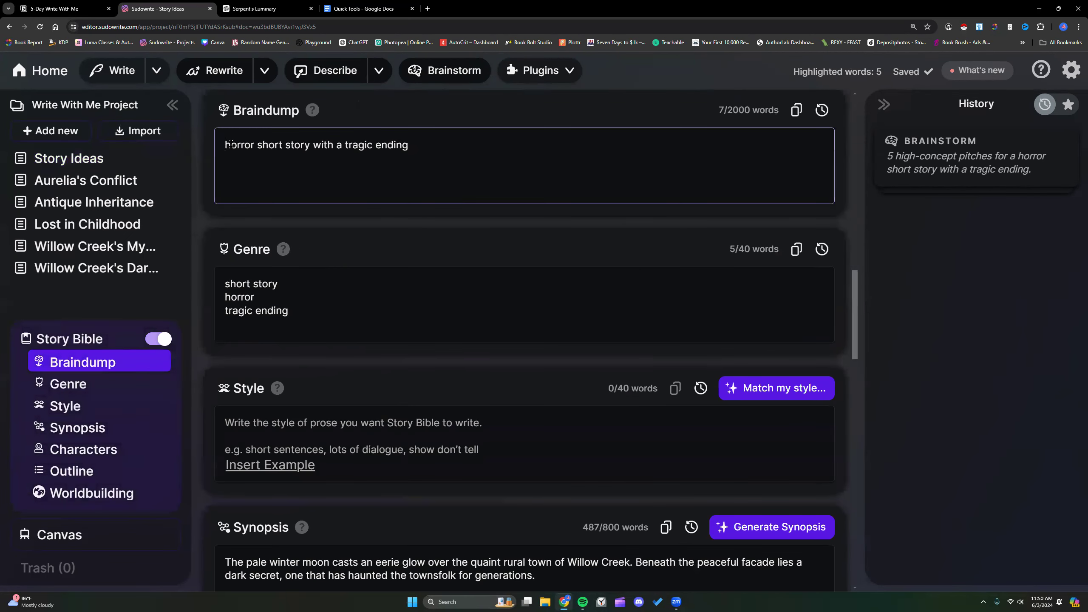
{"action": "key", "text": "ctrl+a"}
{"action": "right_click", "coordinate": [413, 153]}
{"action": "left_click", "coordinate": [433, 214]}
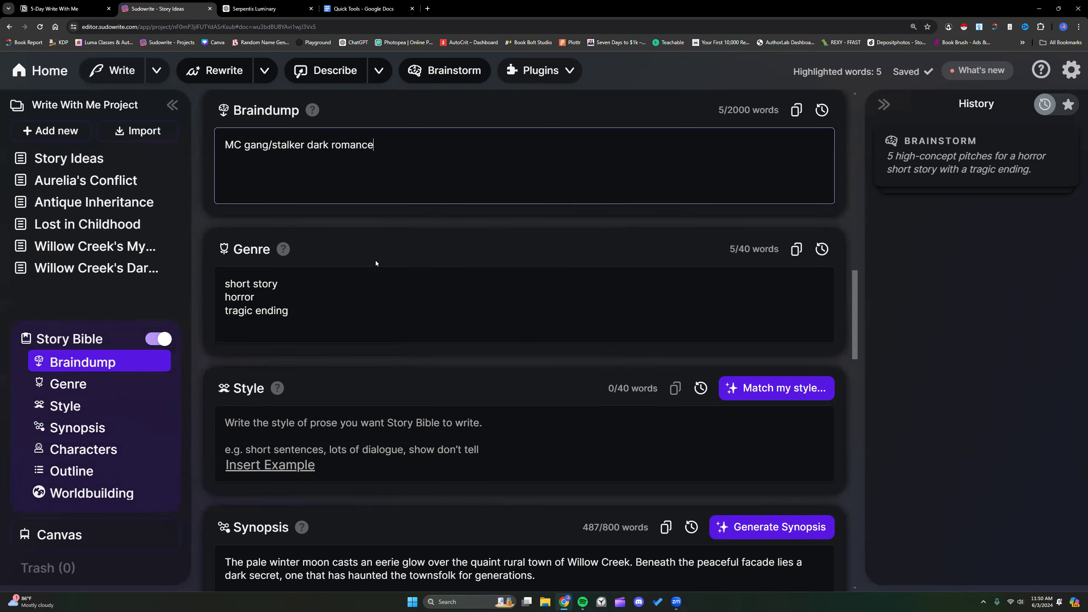
Clear the short story, horror and tragic ending entries from the Story Bible's Genre
{"action": "left_click_drag", "start_coordinate": [314, 313], "coordinate": [220, 281]}
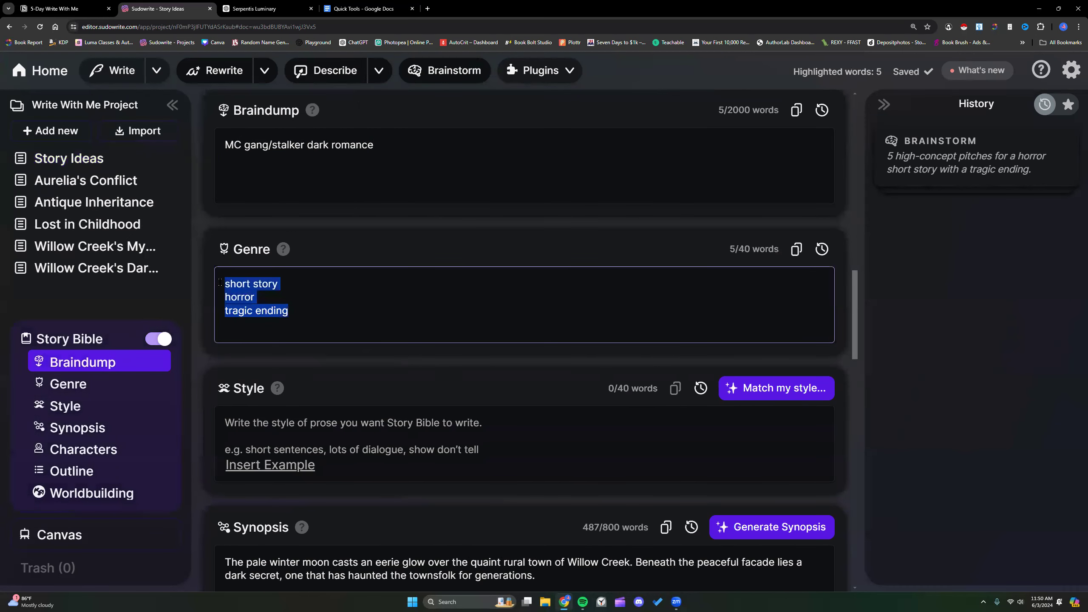
{"action": "key", "text": "BackSpace"}
{"action": "scroll", "coordinate": [265, 295], "scroll_direction": "up", "scroll_amount": 1}
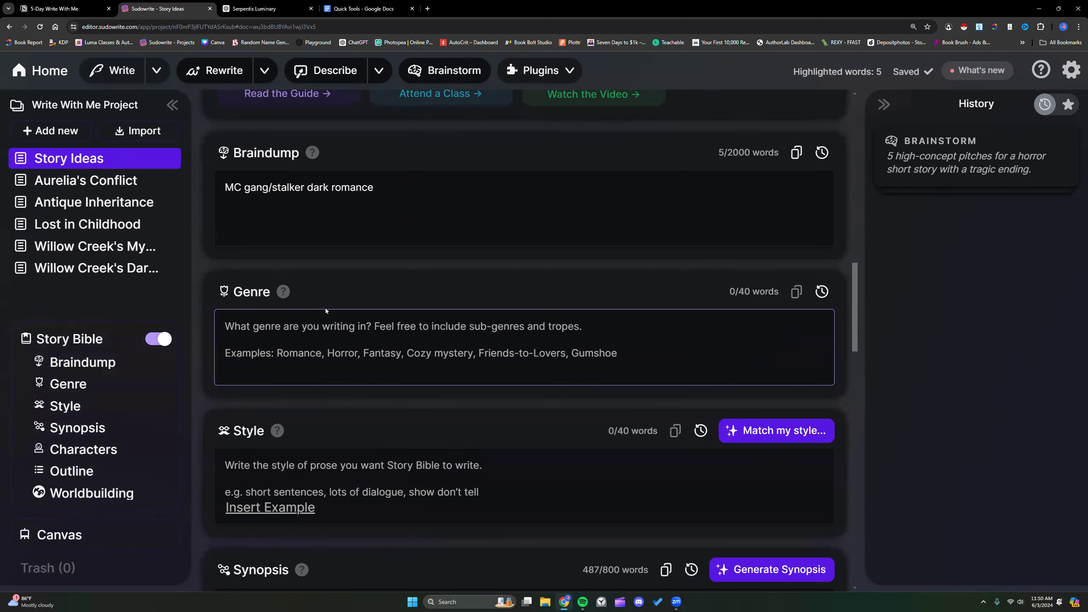
{"action": "scroll", "coordinate": [330, 313], "scroll_direction": "up", "scroll_amount": 2}
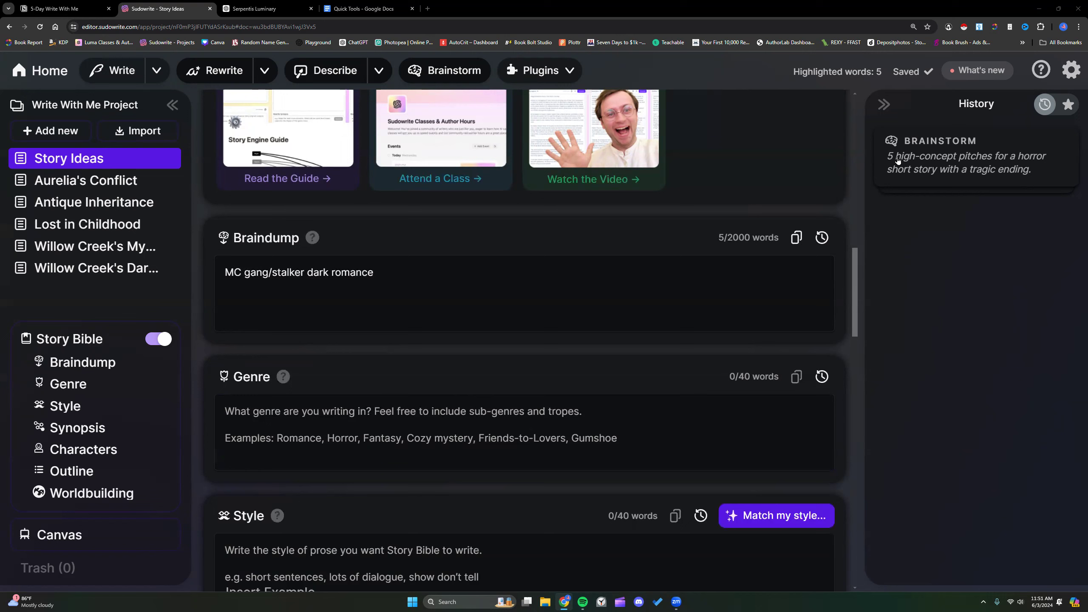
{"action": "left_click", "coordinate": [556, 268]}
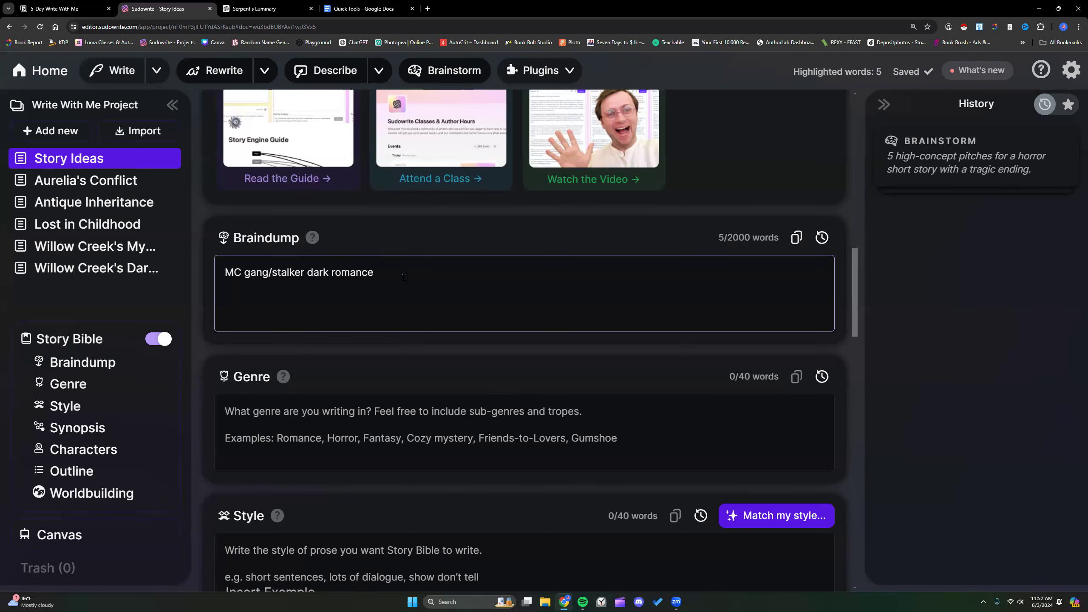
Expand the horror pitches brainstorm in History and add it to the favorites, removing it again from the favorites list
{"action": "left_click", "coordinate": [928, 184]}
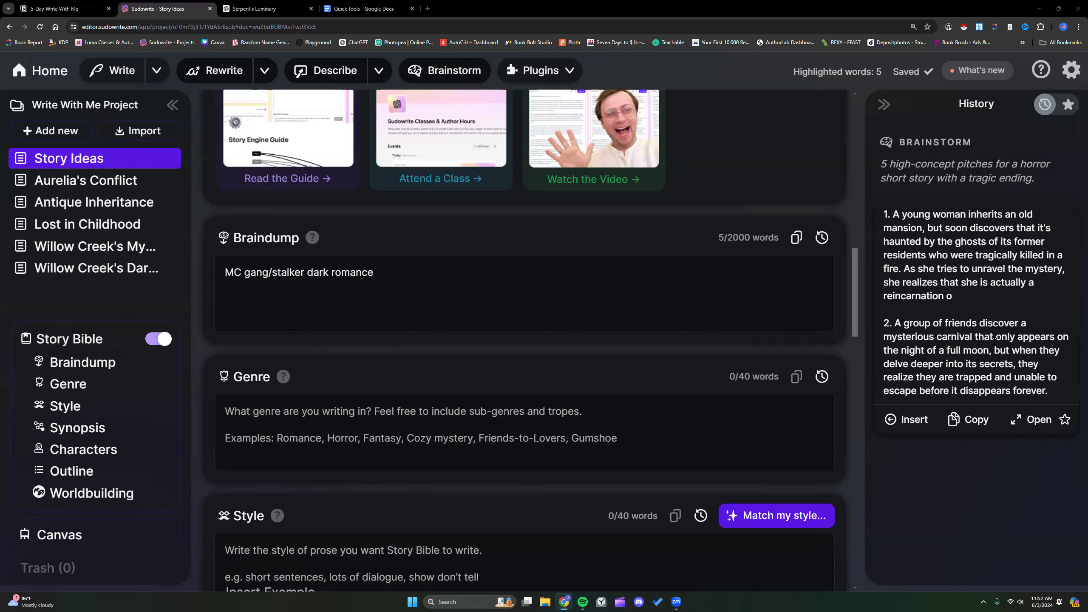
{"action": "left_click", "coordinate": [1065, 419]}
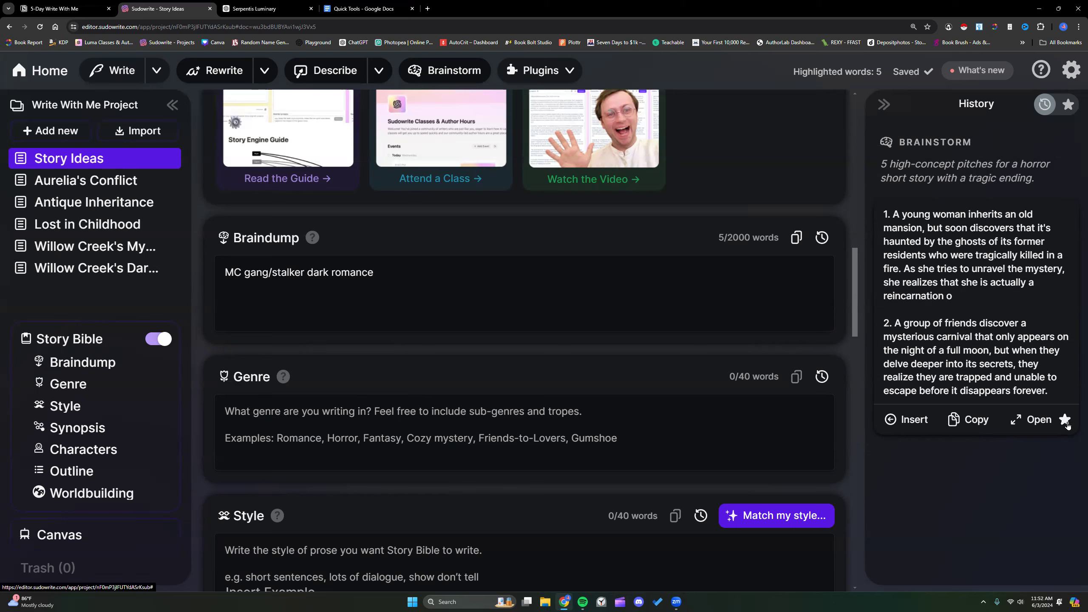
{"action": "left_click", "coordinate": [1070, 104]}
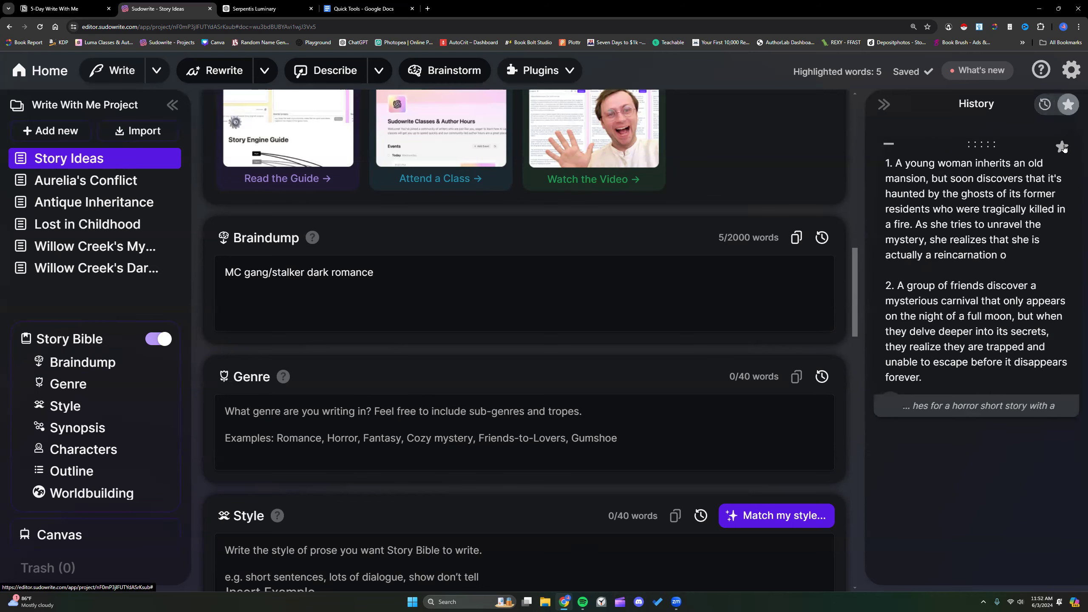
{"action": "left_click", "coordinate": [1062, 147]}
{"action": "left_click", "coordinate": [1044, 104]}
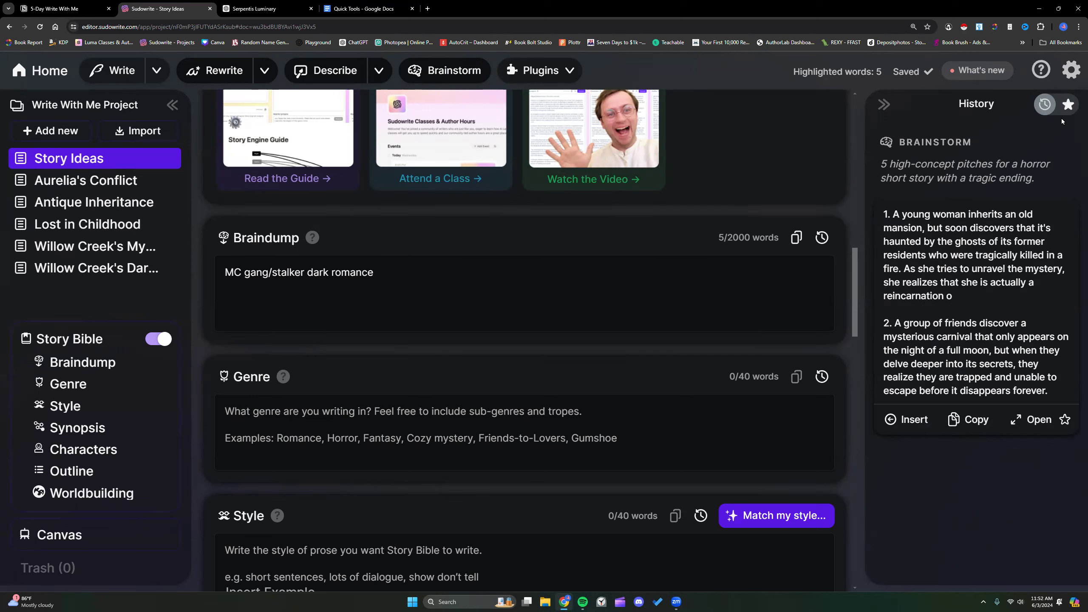
{"action": "left_click", "coordinate": [1069, 104]}
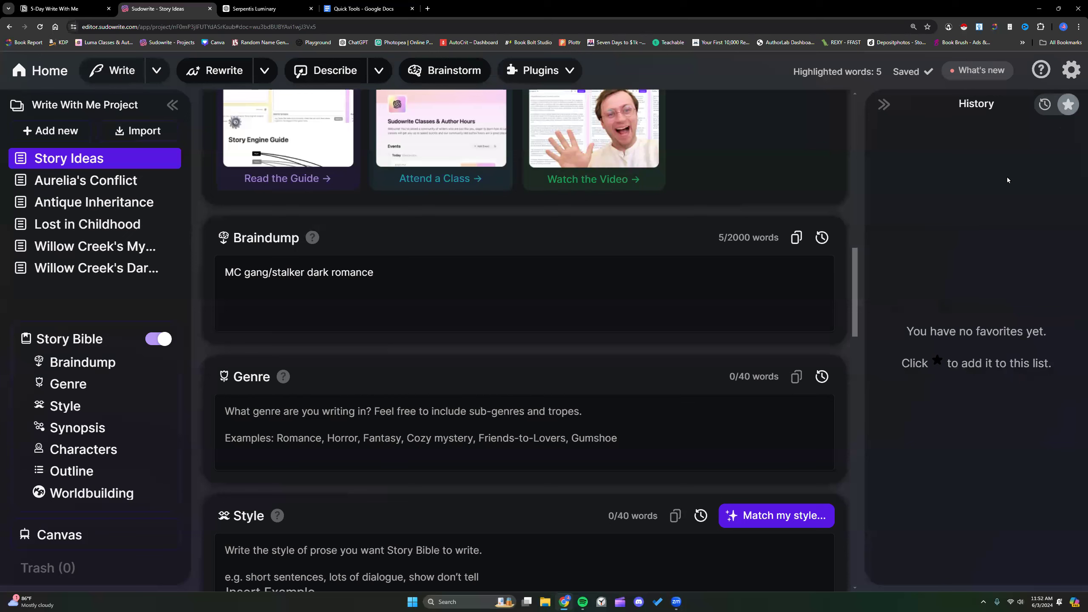
{"action": "left_click", "coordinate": [1043, 106]}
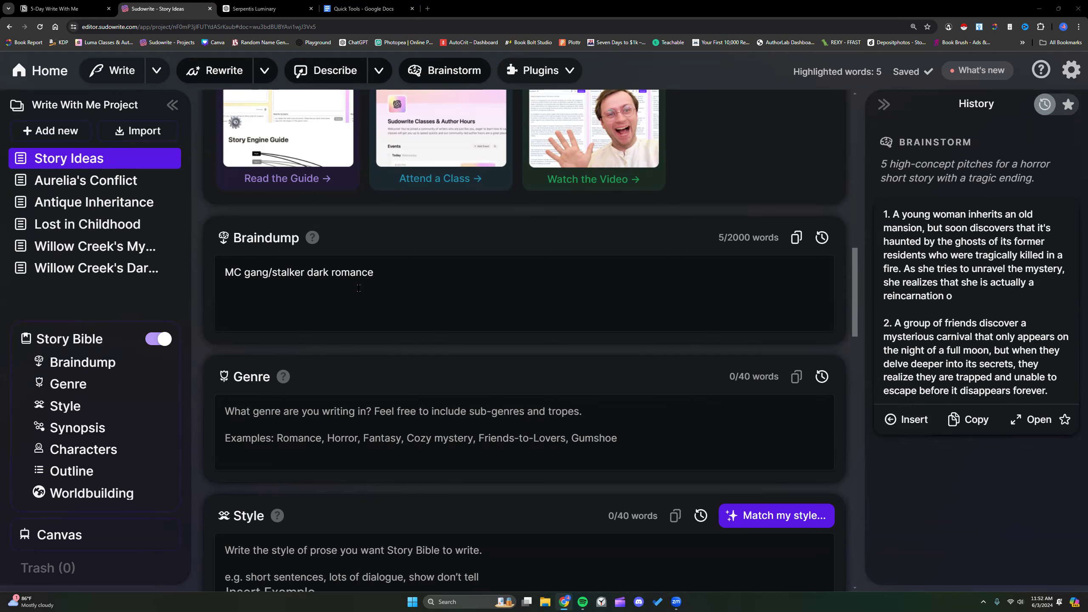
Add to the Braindump: "[unique elements: small town, HEA between the stalker and heroine, AVOID moralizing characters and their actions, flesh out the details of the MC gang]"
{"action": "scroll", "coordinate": [365, 373], "scroll_direction": "down", "scroll_amount": 3}
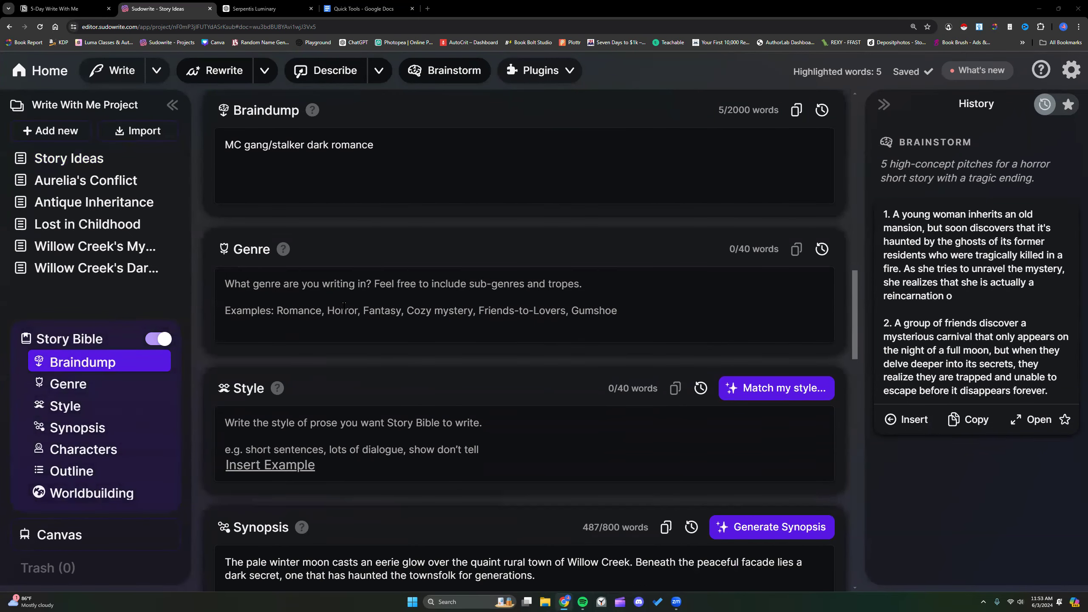
{"action": "scroll", "coordinate": [356, 326], "scroll_direction": "up", "scroll_amount": 1}
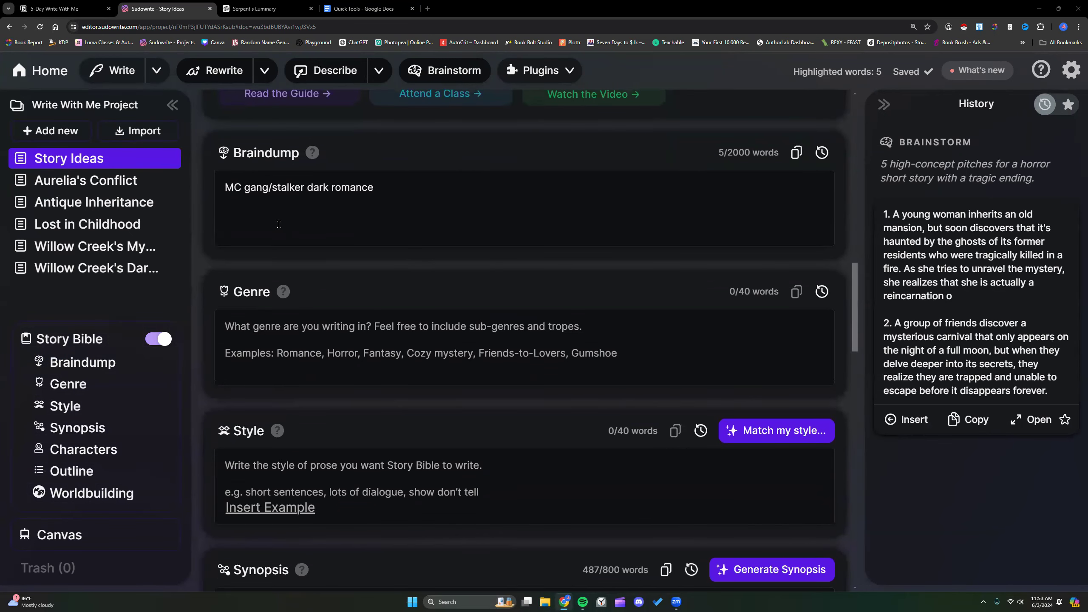
{"action": "left_click", "coordinate": [414, 185]}
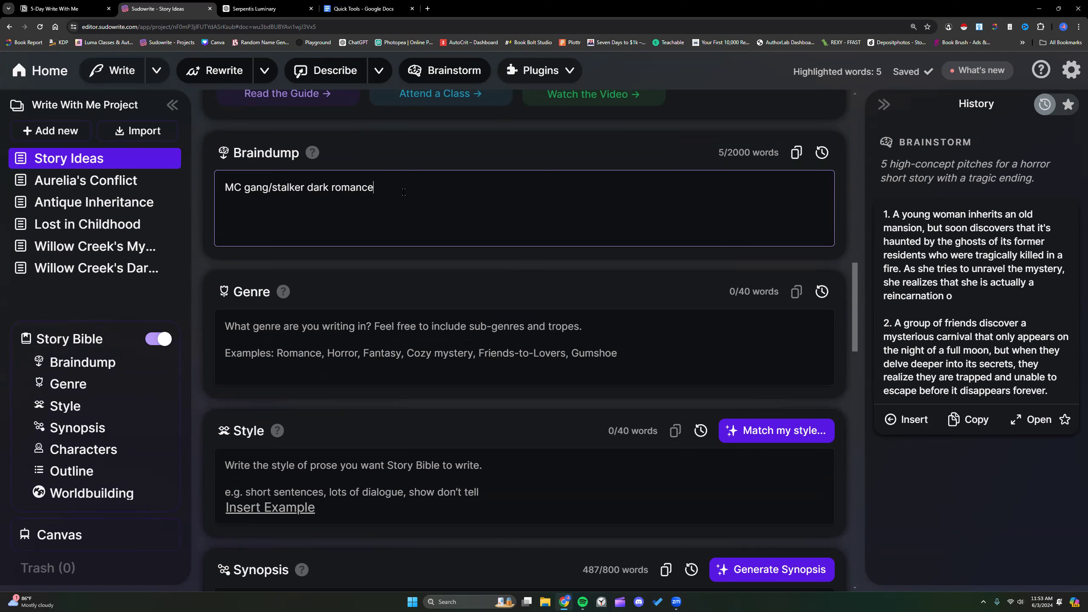
{"action": "key", "text": "Return"}
{"action": "type", "text": "[unique elements: small town, HEA between"}
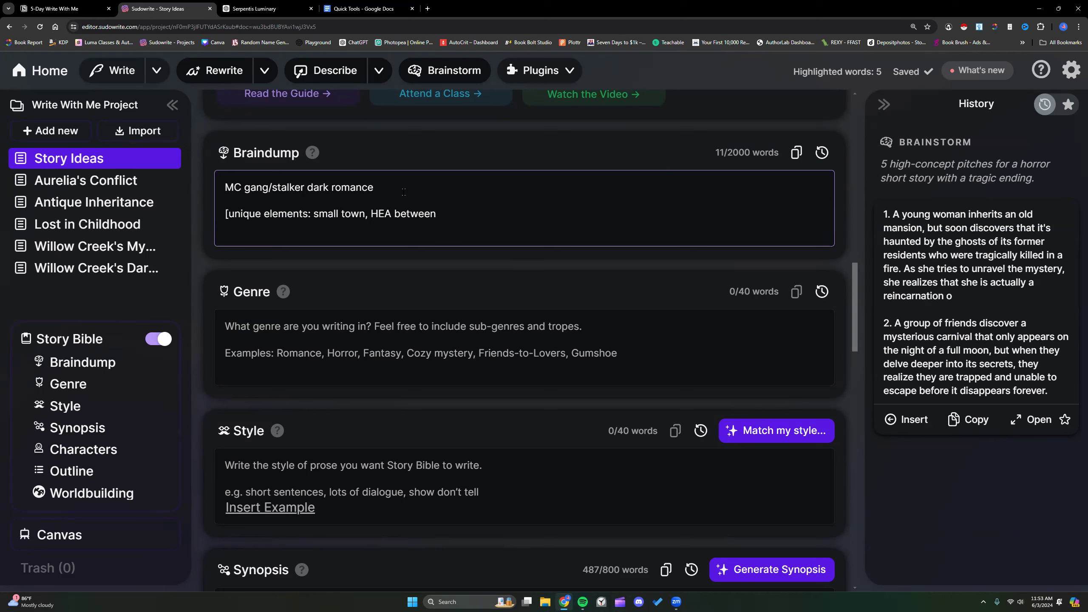
{"action": "type", "text": "the stalker and heroine"}
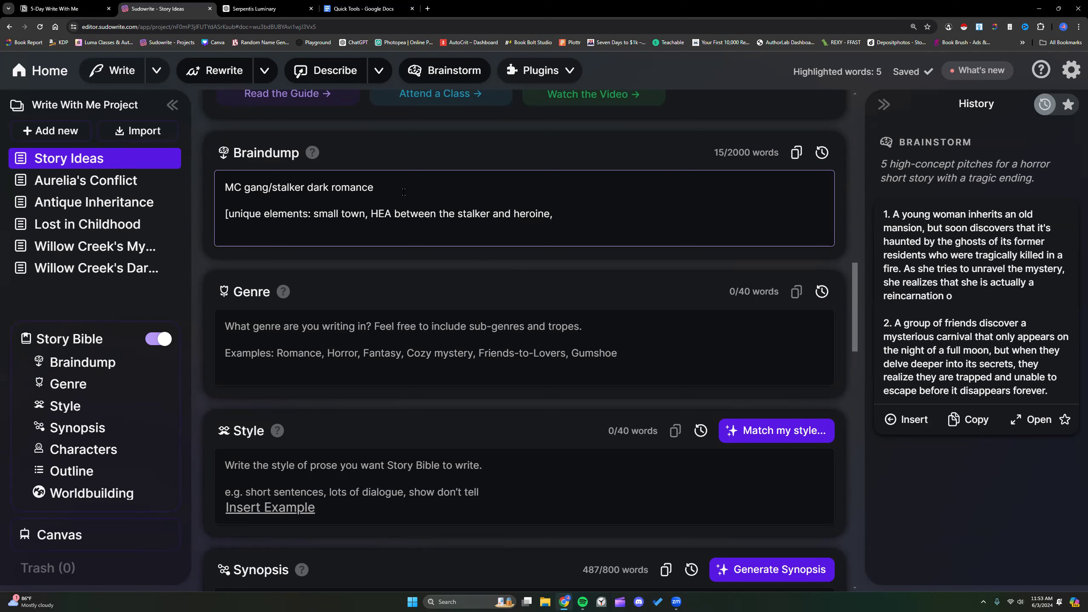
{"action": "type", "text": ", AVOID moralizing charac"}
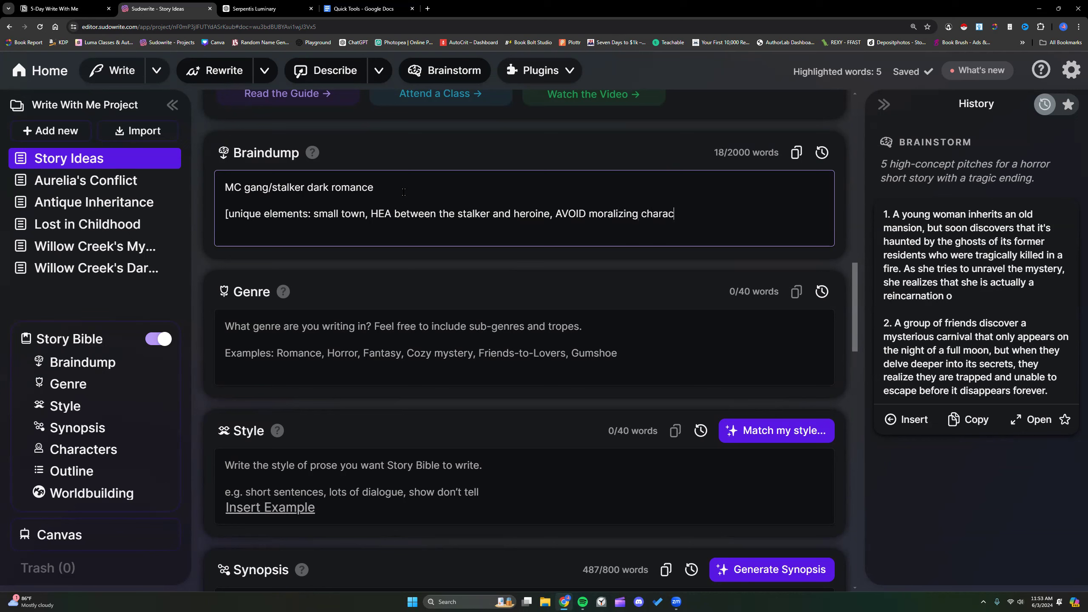
{"action": "type", "text": "ters and their actions"}
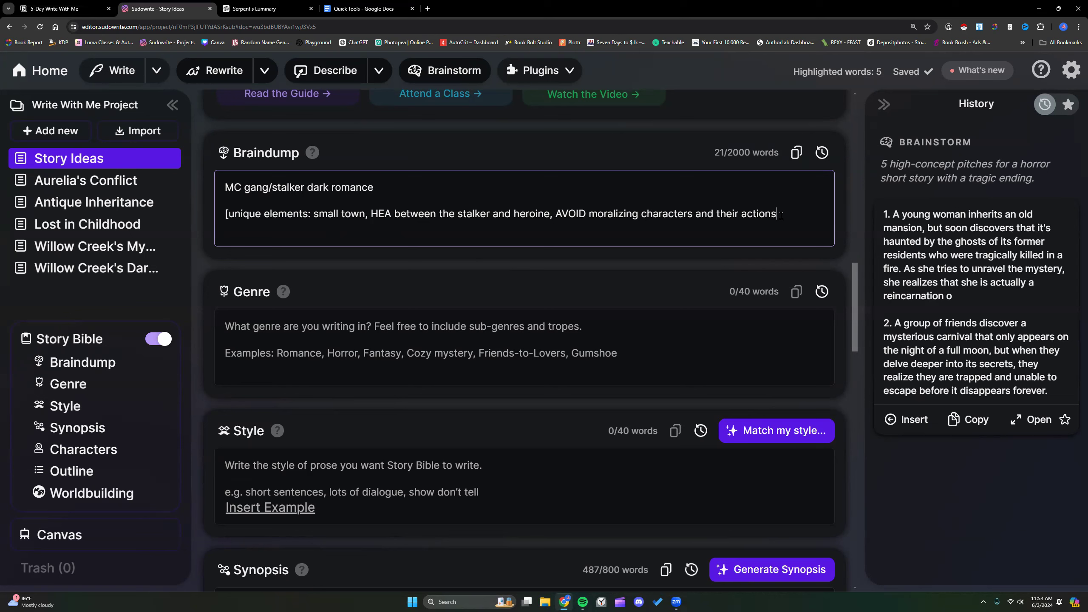
{"action": "type", "text": ","}
{"action": "type", "text": "flesh out the detai"}
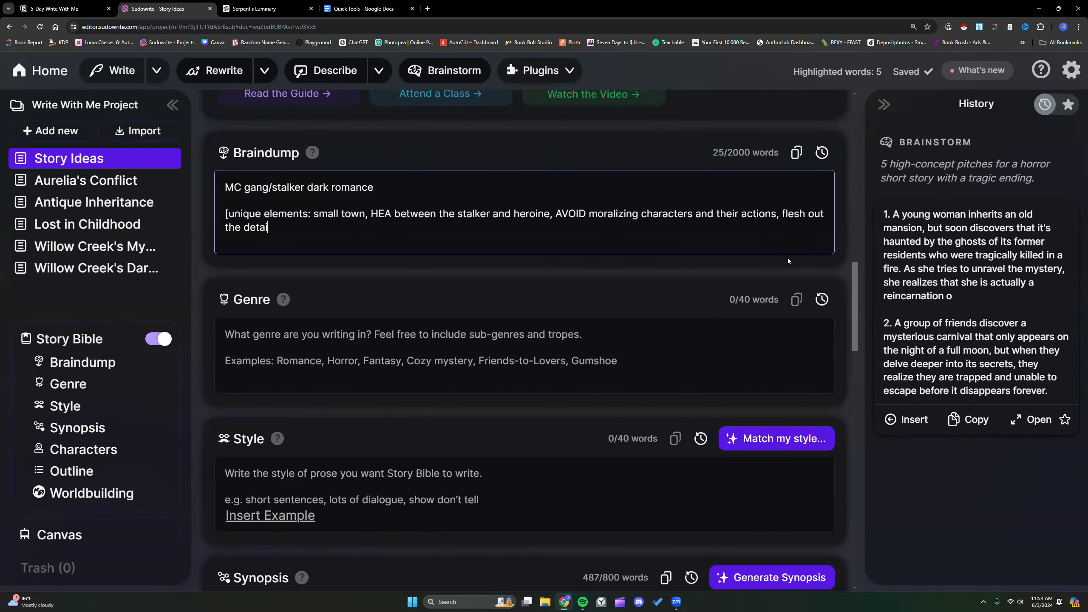
{"action": "type", "text": "ls of the MC gang]"}
{"action": "left_click_drag", "start_coordinate": [782, 213], "coordinate": [787, 226]}
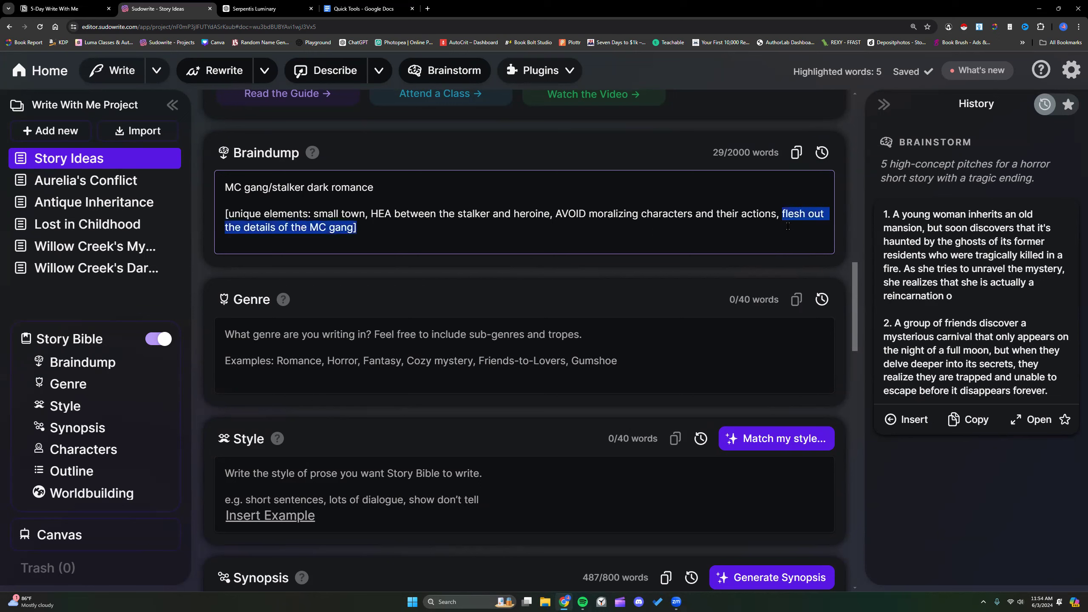
{"action": "left_click", "coordinate": [460, 241]}
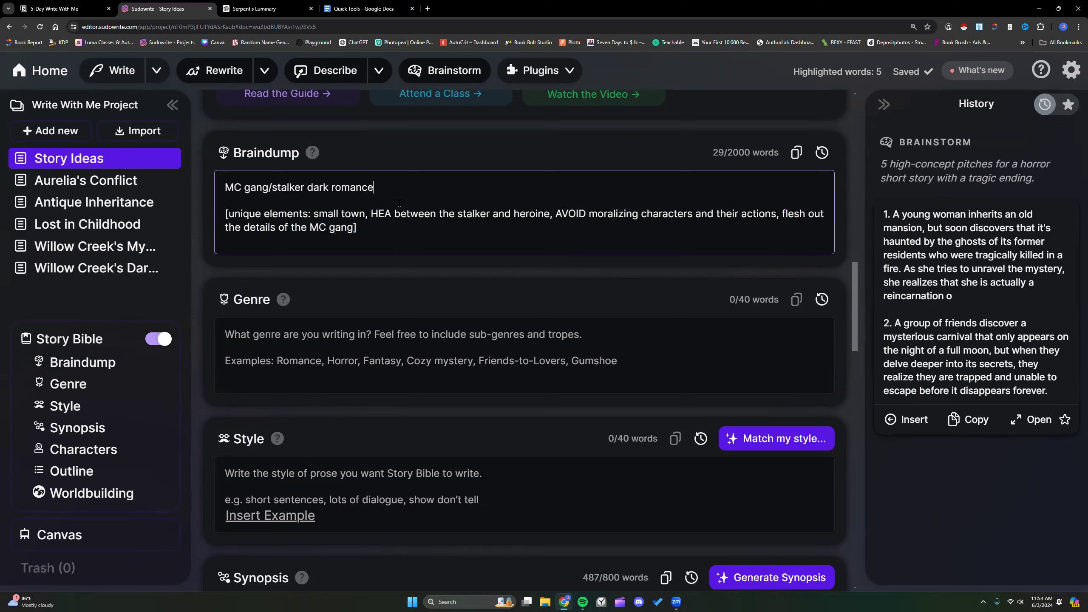
Enter "dark romanticism" and "stalker romance" on separate lines as the Story Bible's Genre
{"action": "left_click", "coordinate": [321, 334]}
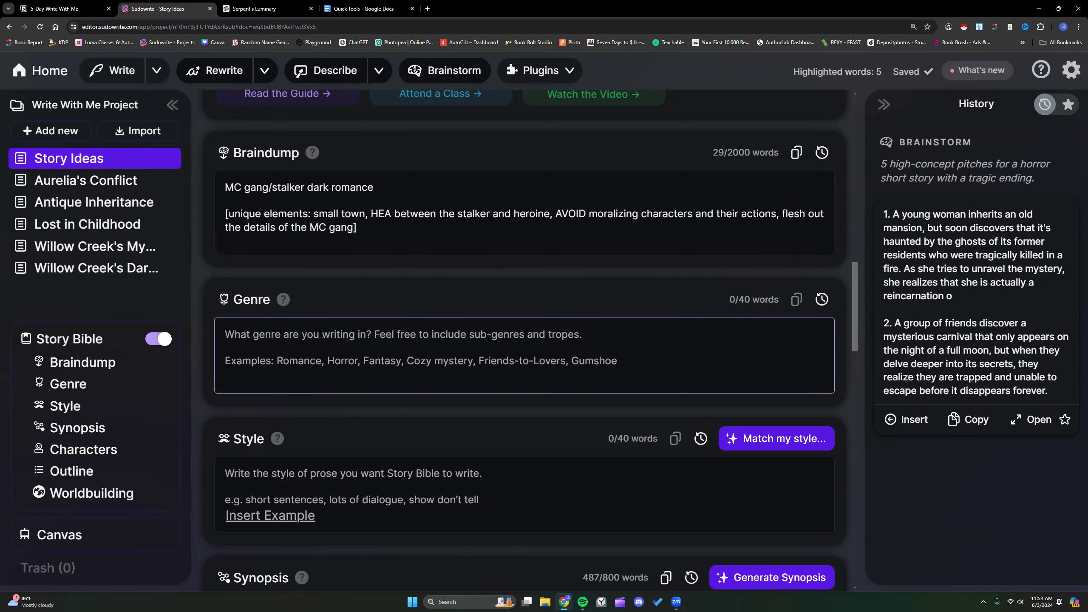
{"action": "type", "text": "dark romanticism"}
{"action": "key", "text": "Return"}
{"action": "type", "text": "stalker romance"}
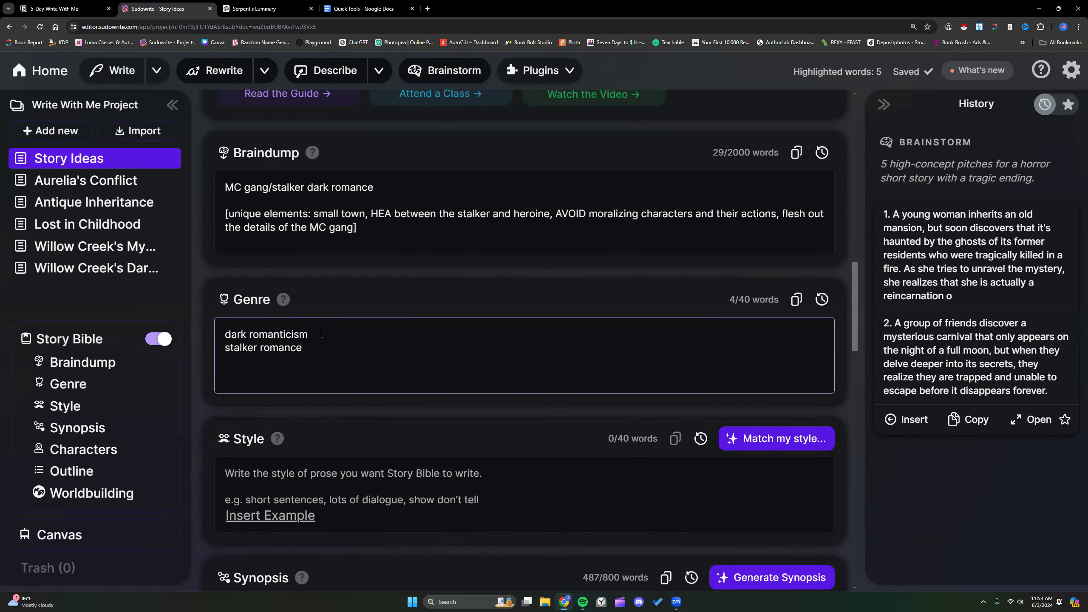
Generate a new Story Bible Synopsis from the current Braindump and Genre
{"action": "scroll", "coordinate": [326, 336], "scroll_direction": "down", "scroll_amount": 9}
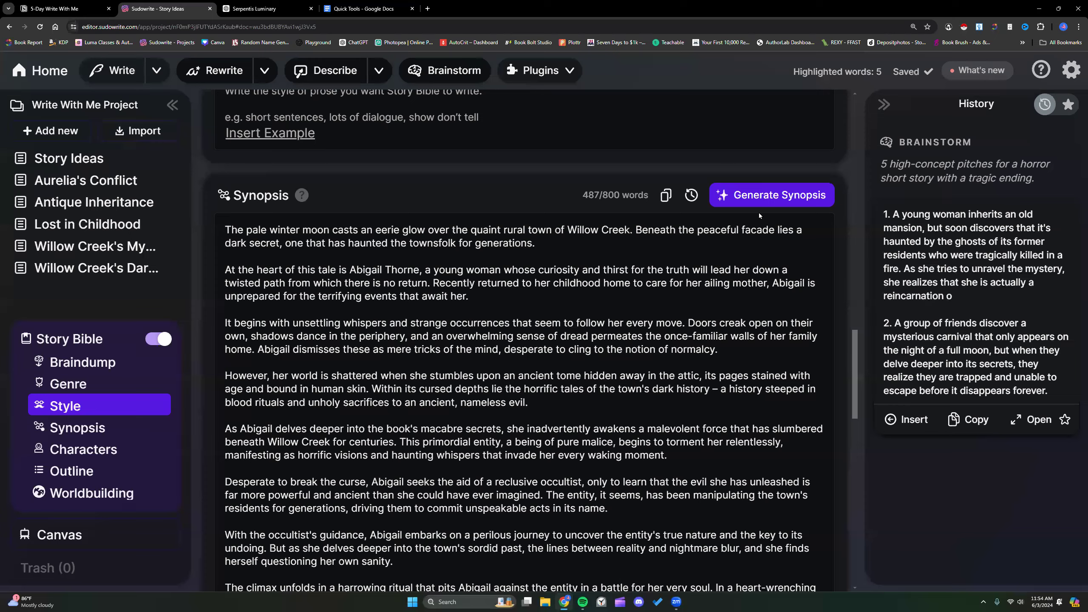
{"action": "left_click", "coordinate": [765, 199]}
{"action": "scroll", "coordinate": [814, 343], "scroll_direction": "down", "scroll_amount": 2}
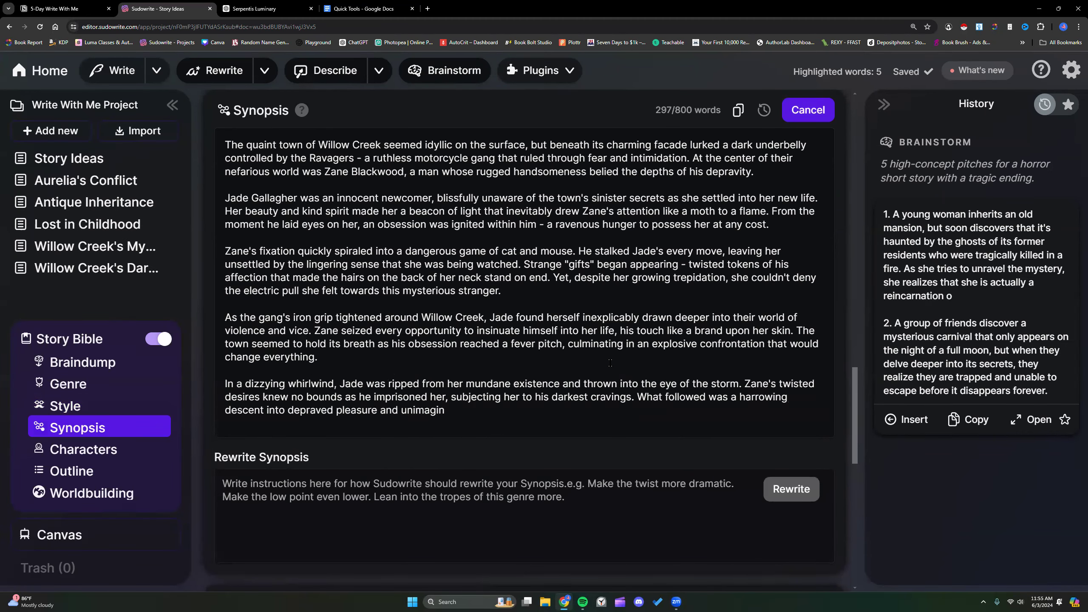
Read through the generated synopsis, examining the lead characters' names, the stalker's "gifts" and the ending
{"action": "scroll", "coordinate": [611, 361], "scroll_direction": "up", "scroll_amount": 1}
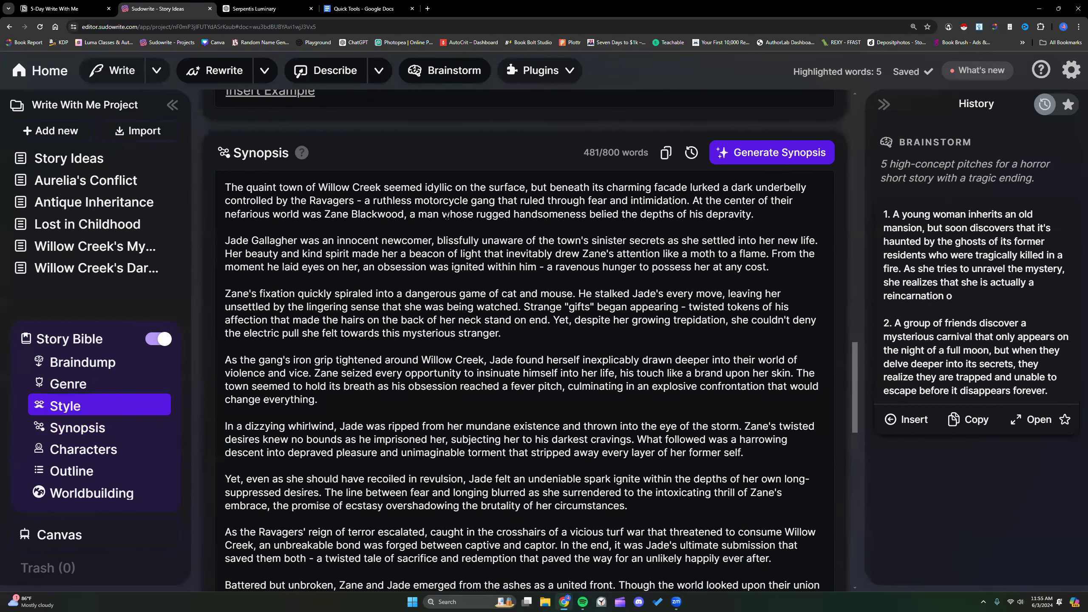
{"action": "scroll", "coordinate": [445, 216], "scroll_direction": "down", "scroll_amount": 1}
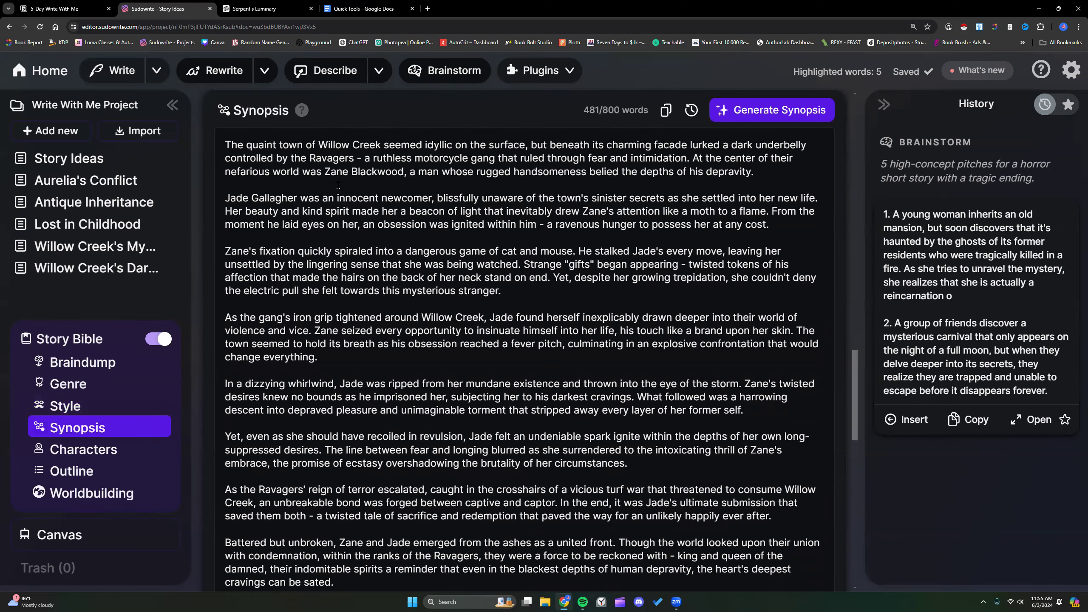
{"action": "left_click_drag", "start_coordinate": [361, 173], "coordinate": [405, 173]}
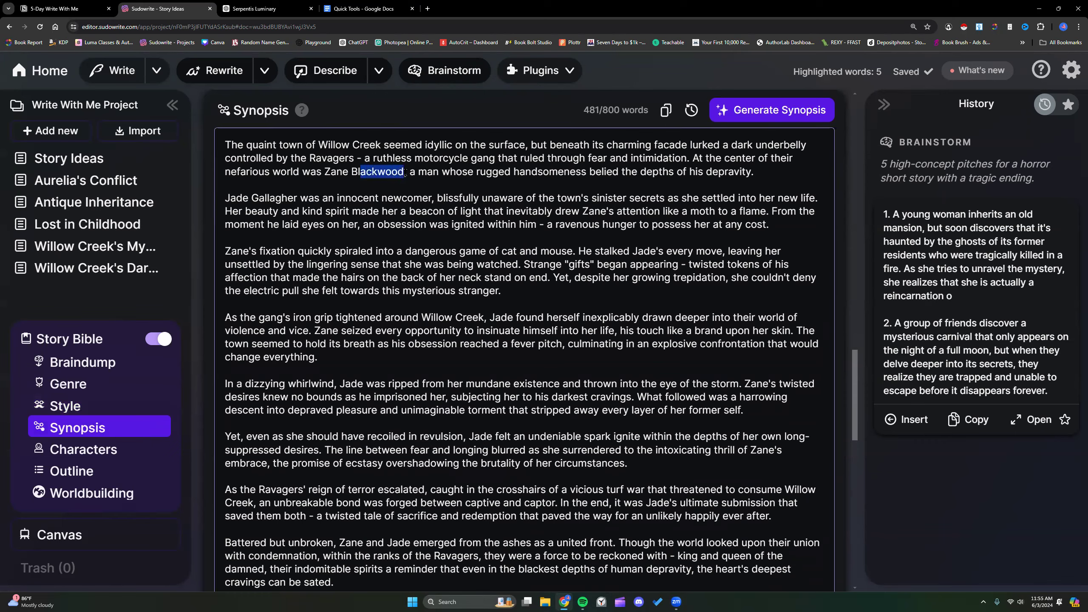
{"action": "left_click", "coordinate": [414, 172]}
{"action": "left_click_drag", "start_coordinate": [226, 196], "coordinate": [299, 198]}
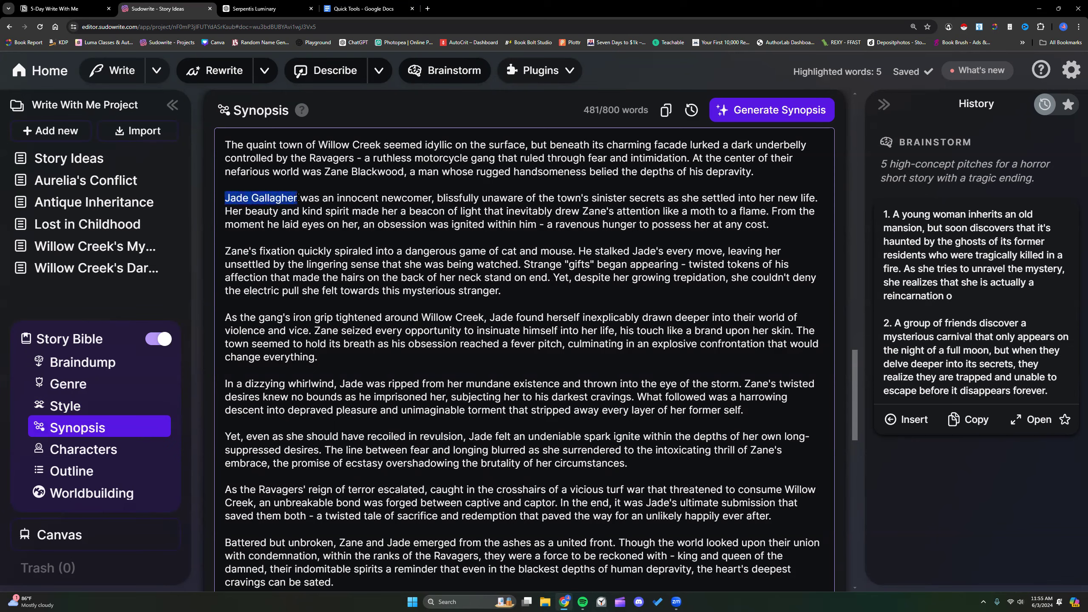
{"action": "left_click", "coordinate": [298, 198]}
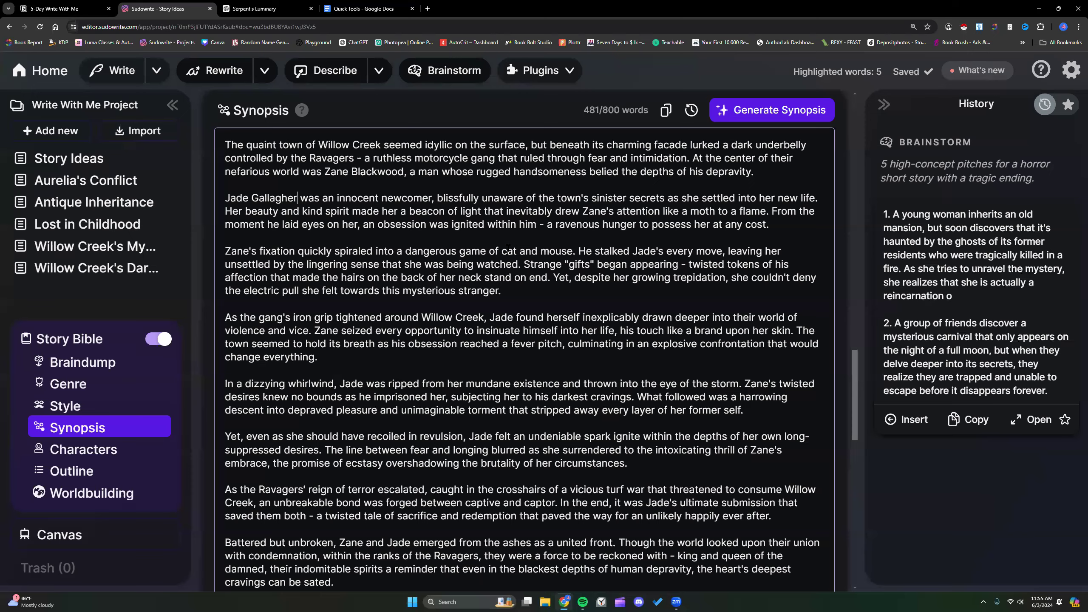
{"action": "scroll", "coordinate": [508, 248], "scroll_direction": "down", "scroll_amount": 1}
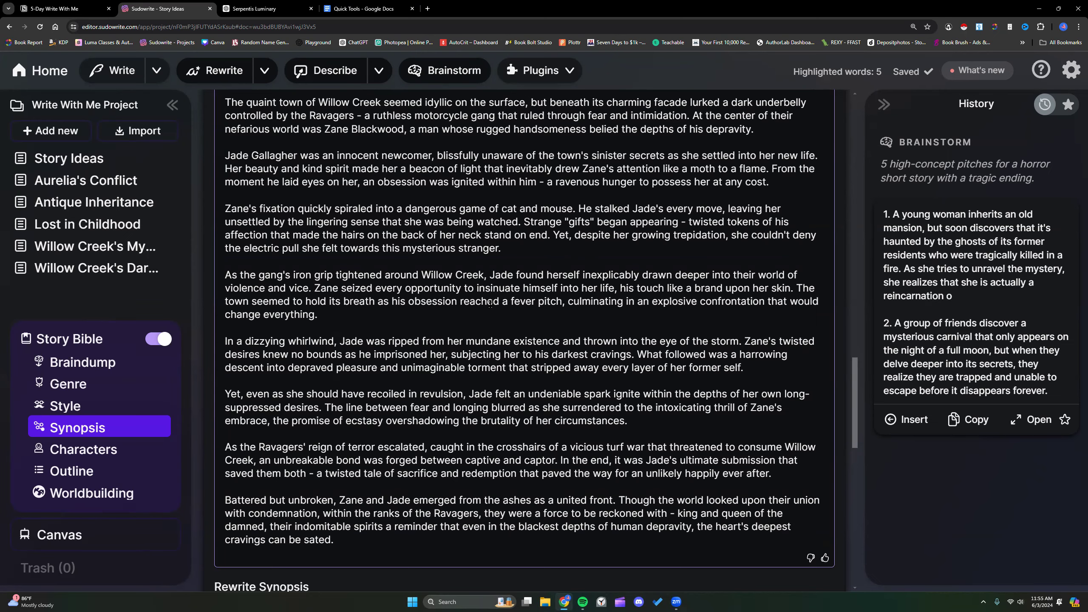
{"action": "scroll", "coordinate": [489, 304], "scroll_direction": "up", "scroll_amount": 1}
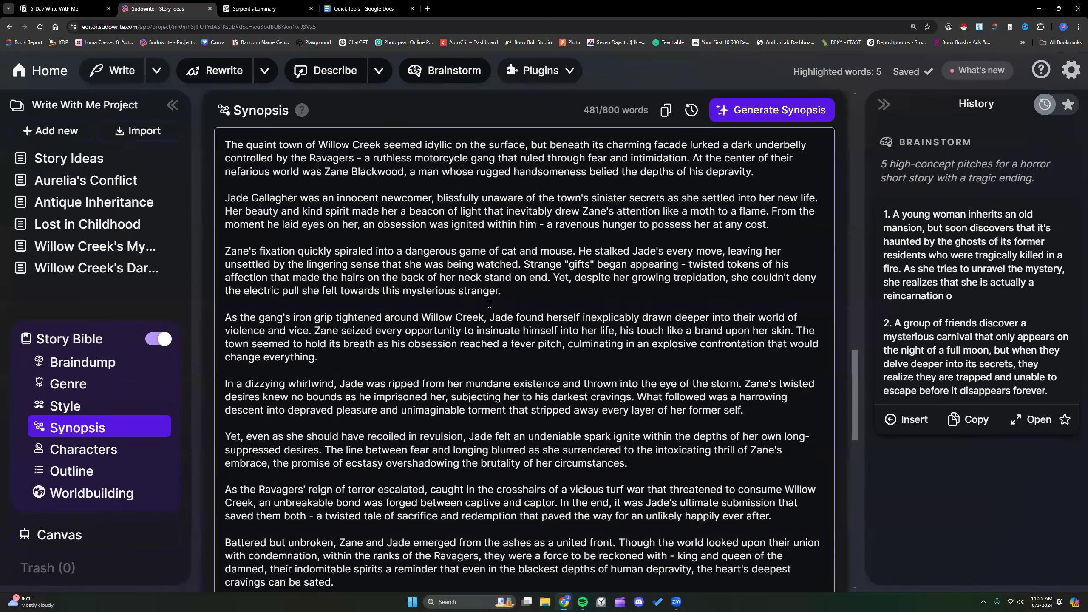
{"action": "scroll", "coordinate": [489, 304], "scroll_direction": "down", "scroll_amount": 1}
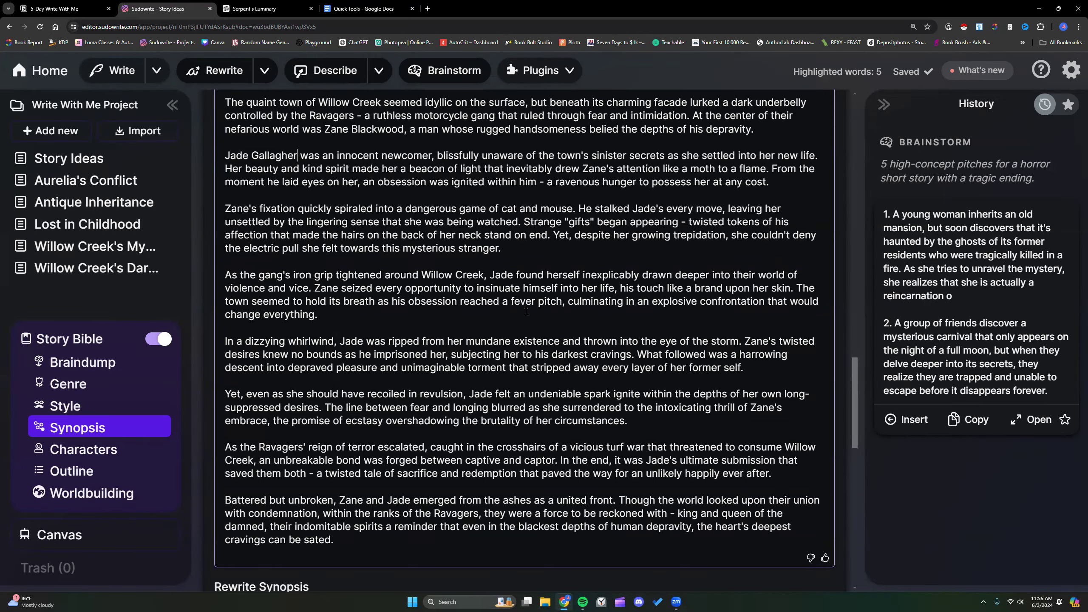
{"action": "scroll", "coordinate": [527, 311], "scroll_direction": "up", "scroll_amount": 1}
{"action": "left_click_drag", "start_coordinate": [568, 265], "coordinate": [598, 265]}
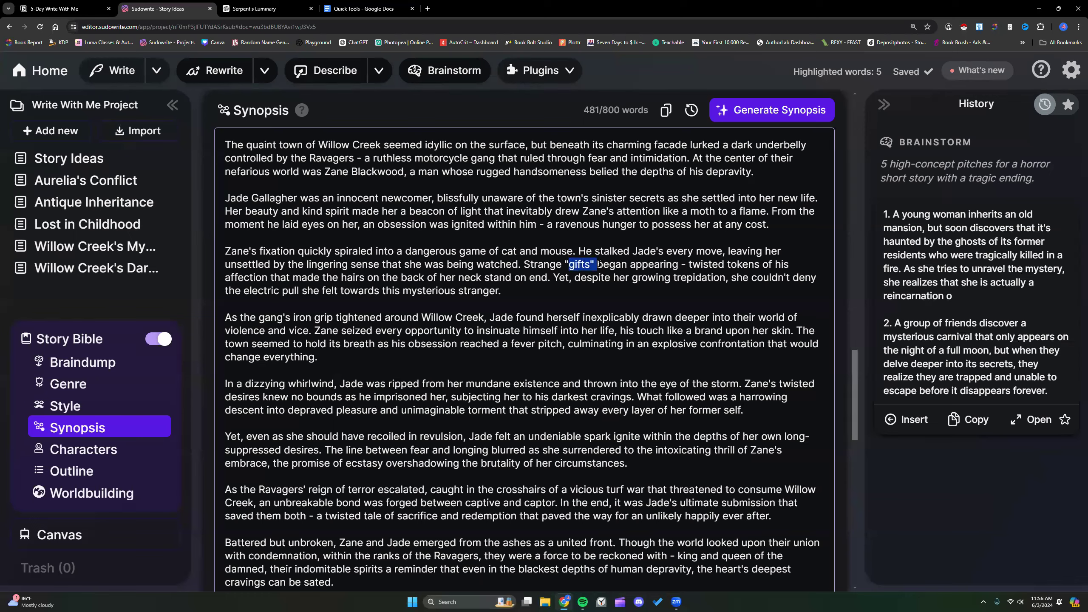
{"action": "left_click", "coordinate": [609, 265]}
{"action": "scroll", "coordinate": [566, 235], "scroll_direction": "down", "scroll_amount": 2}
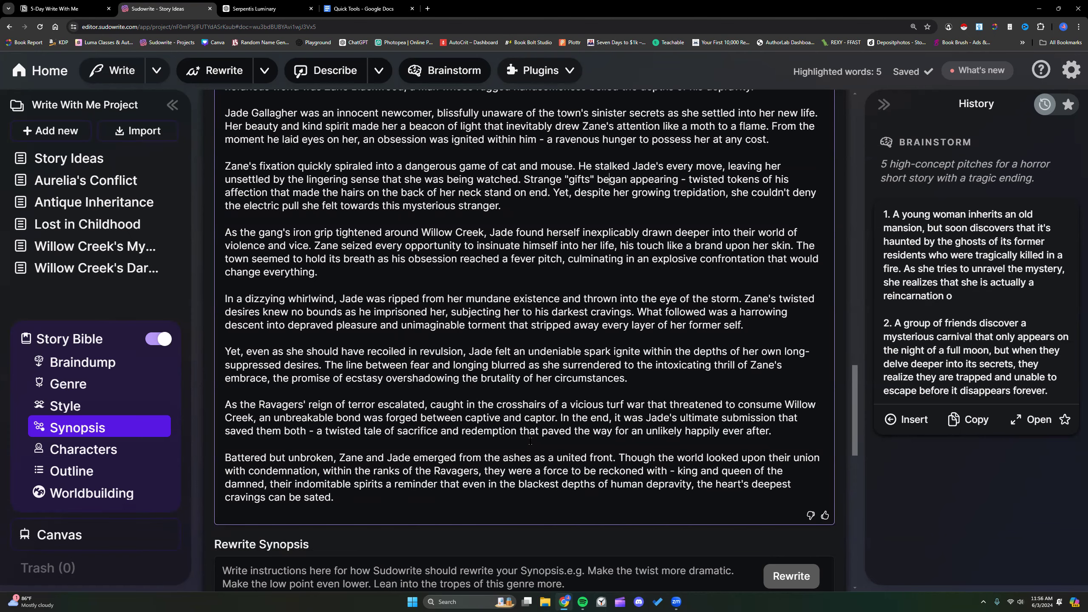
{"action": "scroll", "coordinate": [530, 440], "scroll_direction": "up", "scroll_amount": 1}
{"action": "scroll", "coordinate": [530, 442], "scroll_direction": "up", "scroll_amount": 2}
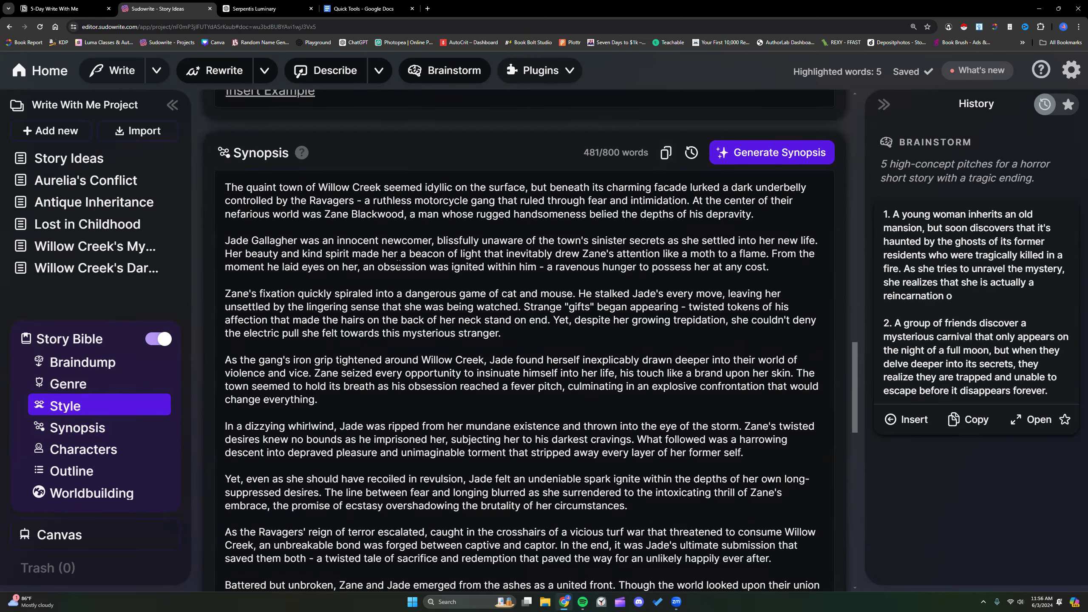
Create a blank document in the project and paste the generated synopsis into it
{"action": "left_click", "coordinate": [60, 135]}
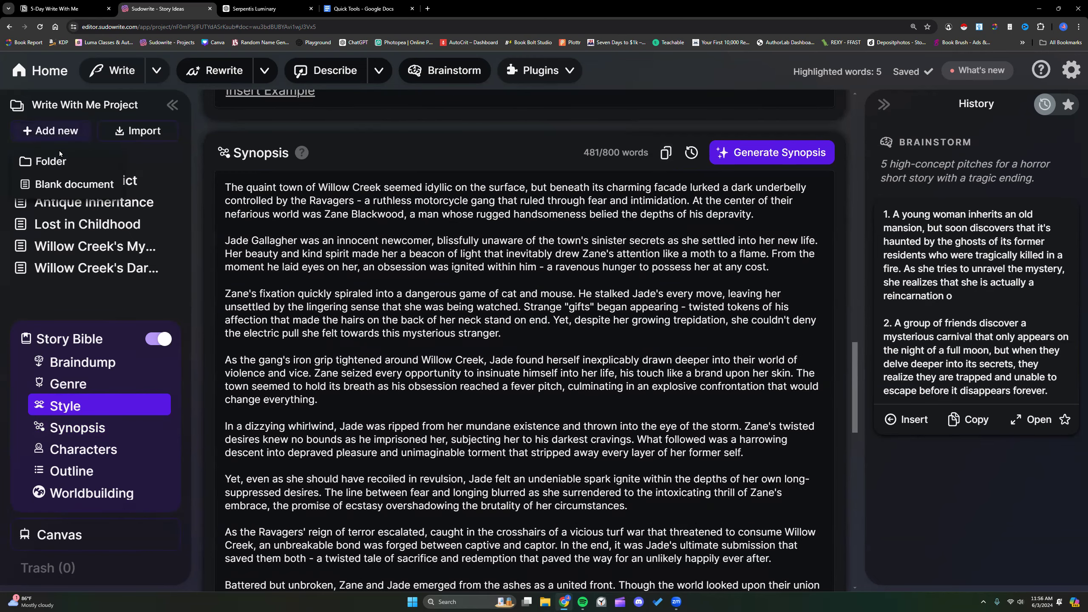
{"action": "left_click", "coordinate": [63, 185]}
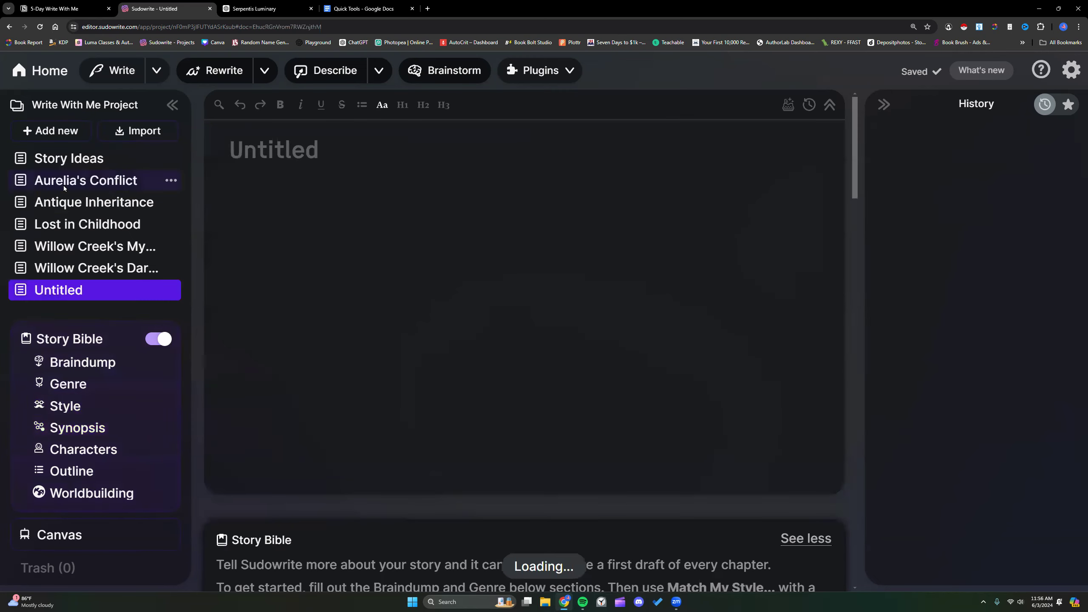
{"action": "right_click", "coordinate": [297, 177]}
{"action": "left_click", "coordinate": [328, 272]}
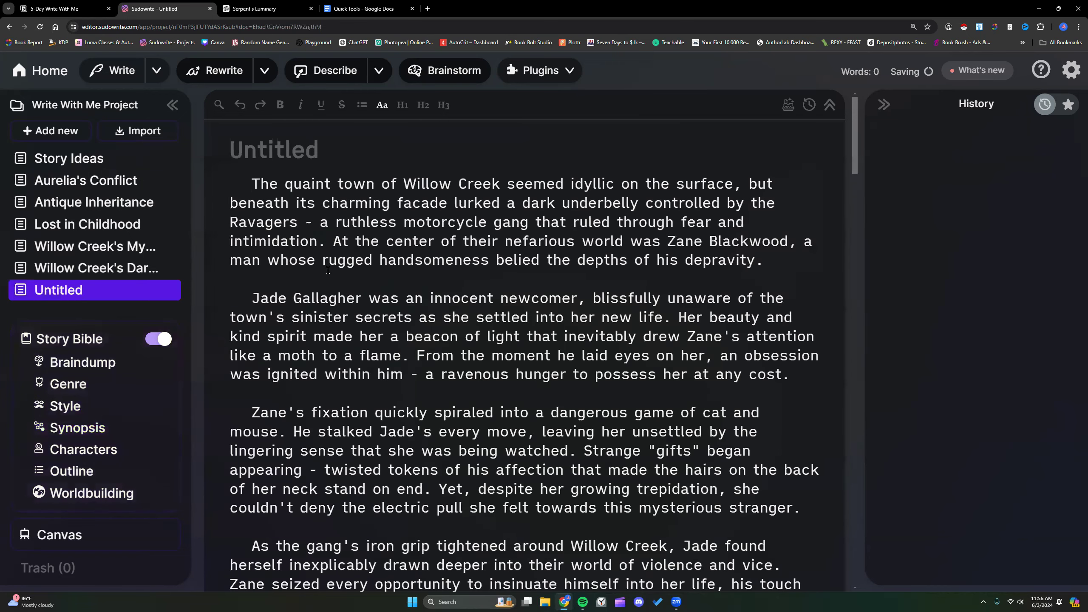
Start a Rewrite of the paragraph introducing Jade, using the Customize option
{"action": "scroll", "coordinate": [328, 267], "scroll_direction": "down", "scroll_amount": 1}
{"action": "left_click_drag", "start_coordinate": [254, 141], "coordinate": [796, 297]}
{"action": "scroll", "coordinate": [364, 243], "scroll_direction": "down", "scroll_amount": 1}
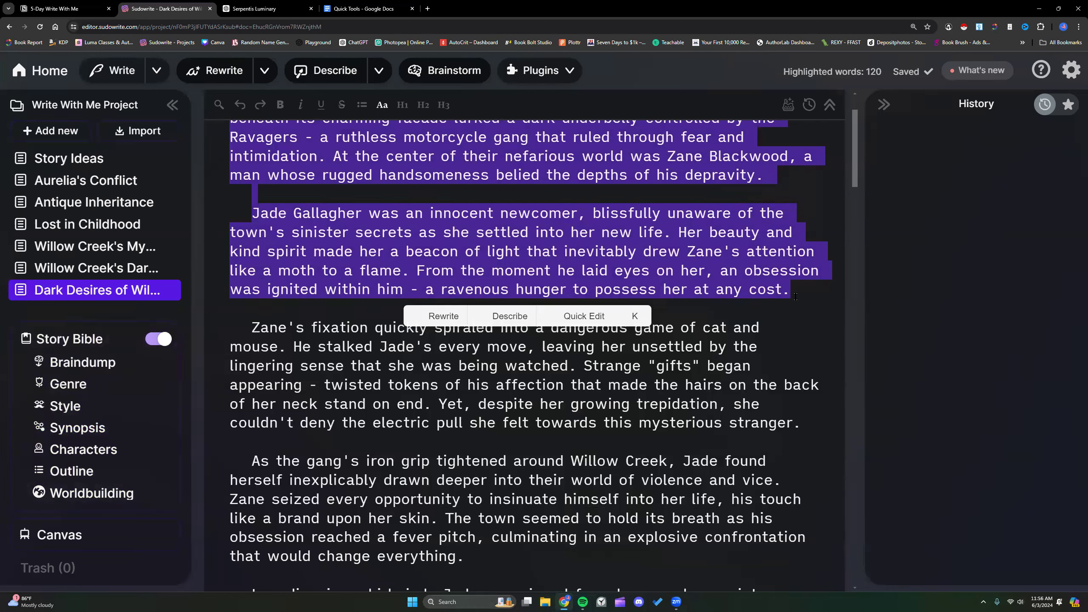
{"action": "left_click", "coordinate": [795, 297]}
{"action": "left_click_drag", "start_coordinate": [252, 213], "coordinate": [802, 297]}
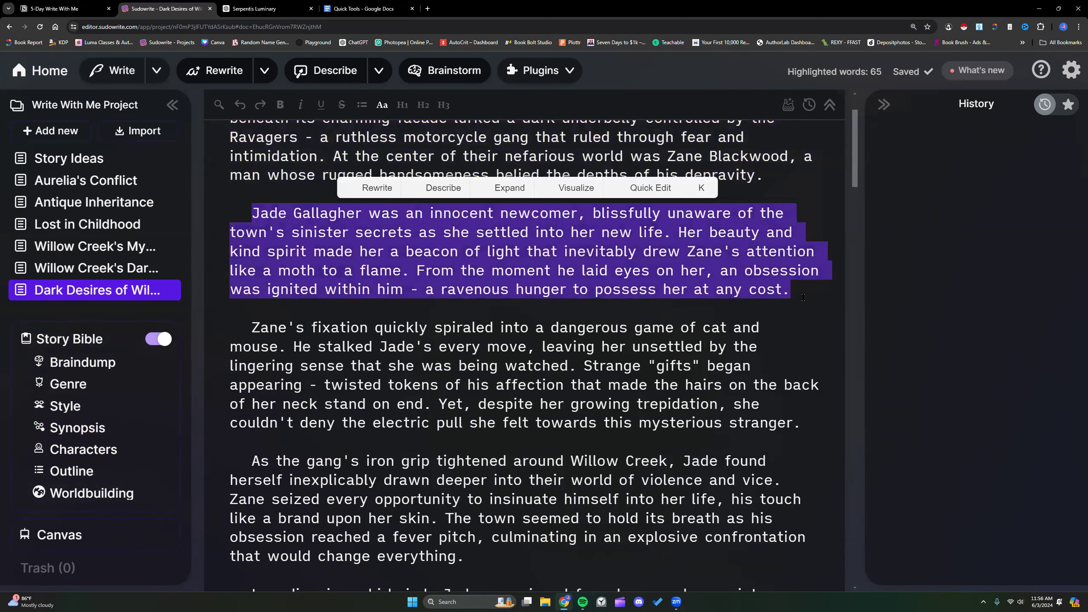
{"action": "left_click", "coordinate": [377, 188]}
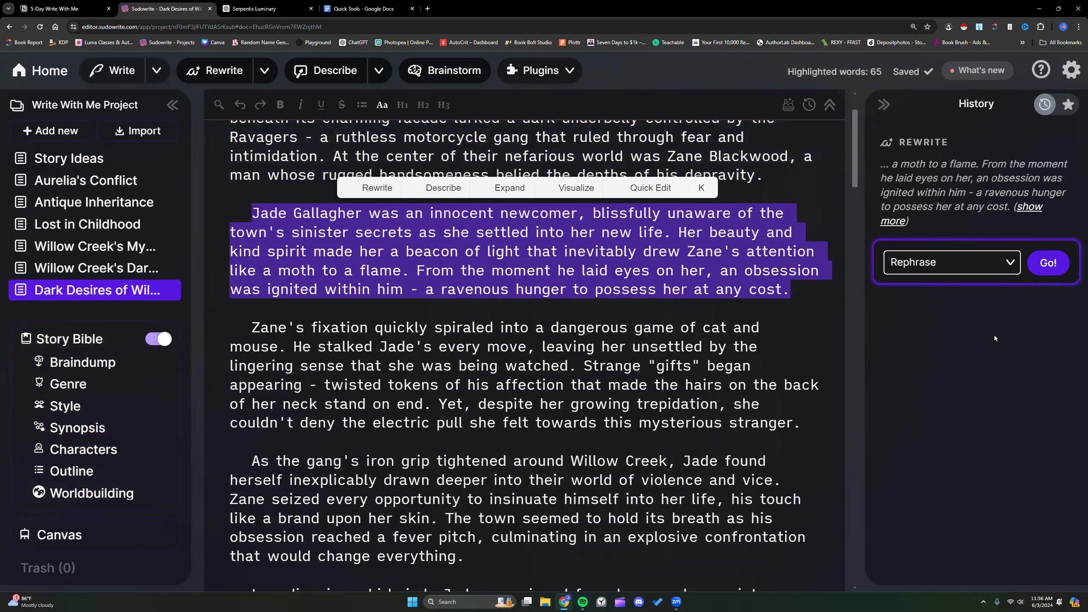
{"action": "left_click", "coordinate": [951, 262]}
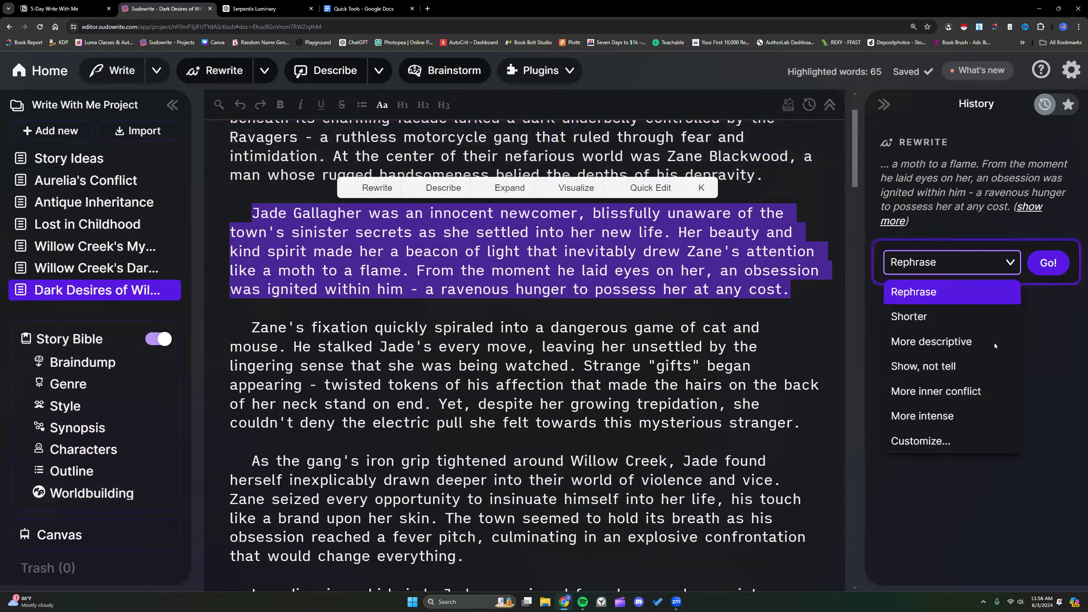
{"action": "left_click", "coordinate": [918, 440]}
Generate the rewrite with the instruction "be less cliche and more troubling persona for Jade" and insert it into the document
{"action": "left_click", "coordinate": [944, 310]}
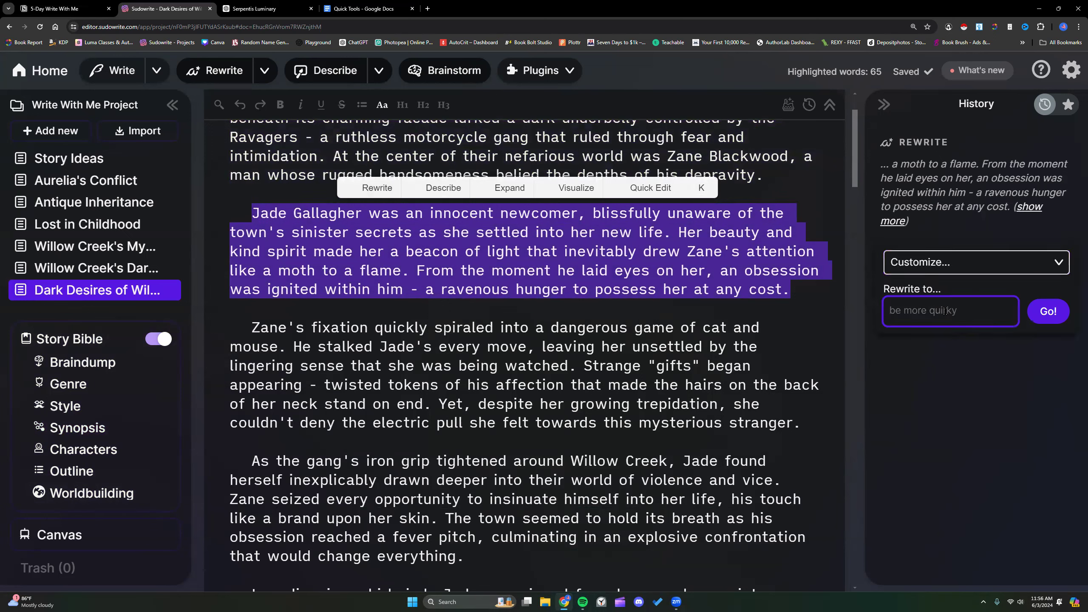
{"action": "type", "text": "be less cliche and more troubling pers"}
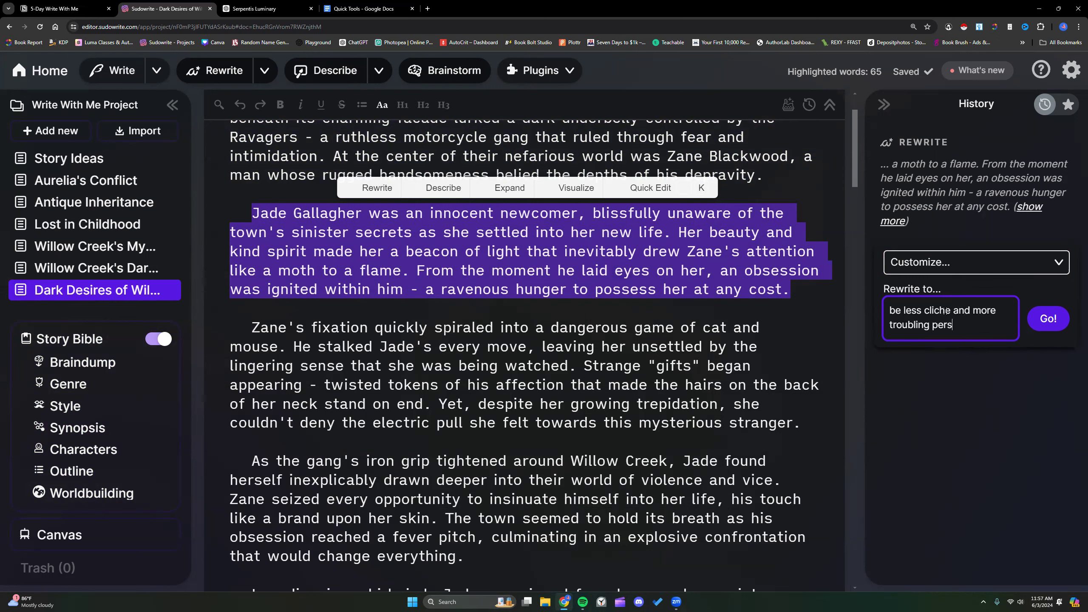
{"action": "type", "text": "ona for Jade"}
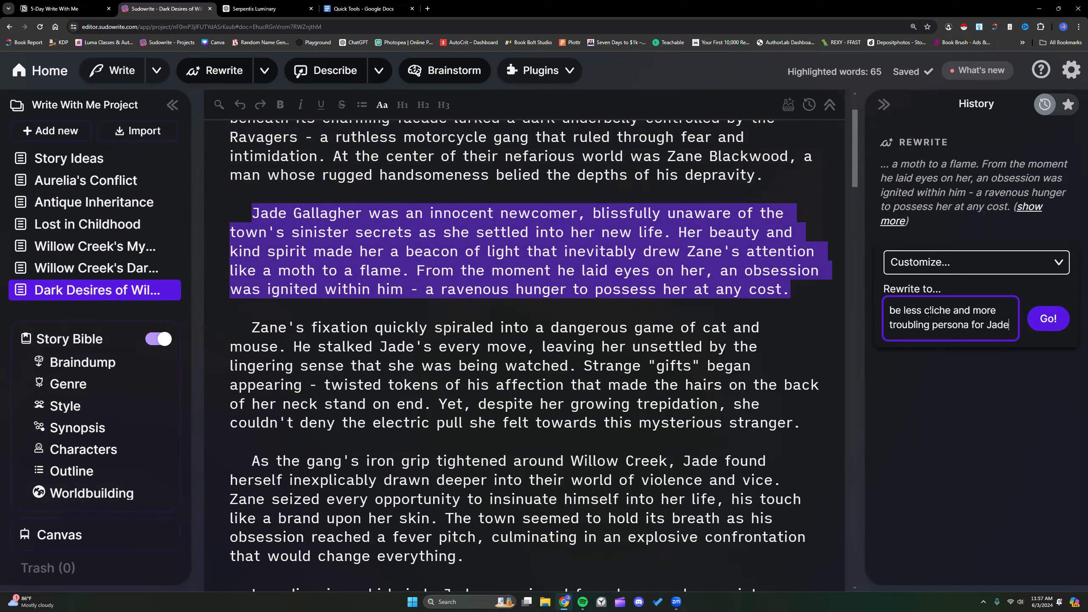
{"action": "left_click", "coordinate": [1052, 319]}
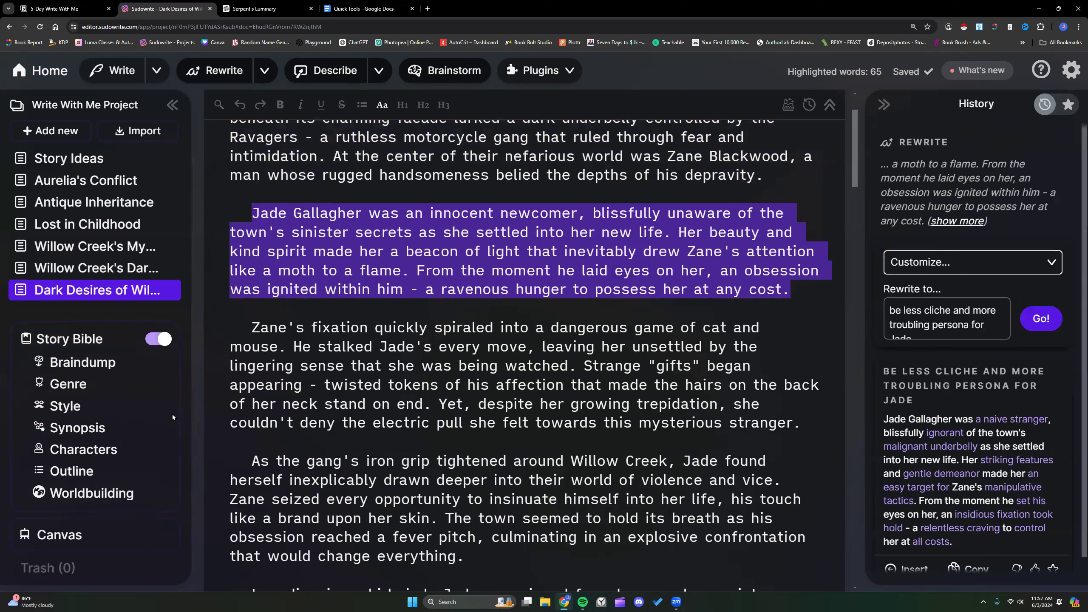
{"action": "scroll", "coordinate": [953, 446], "scroll_direction": "down", "scroll_amount": 1}
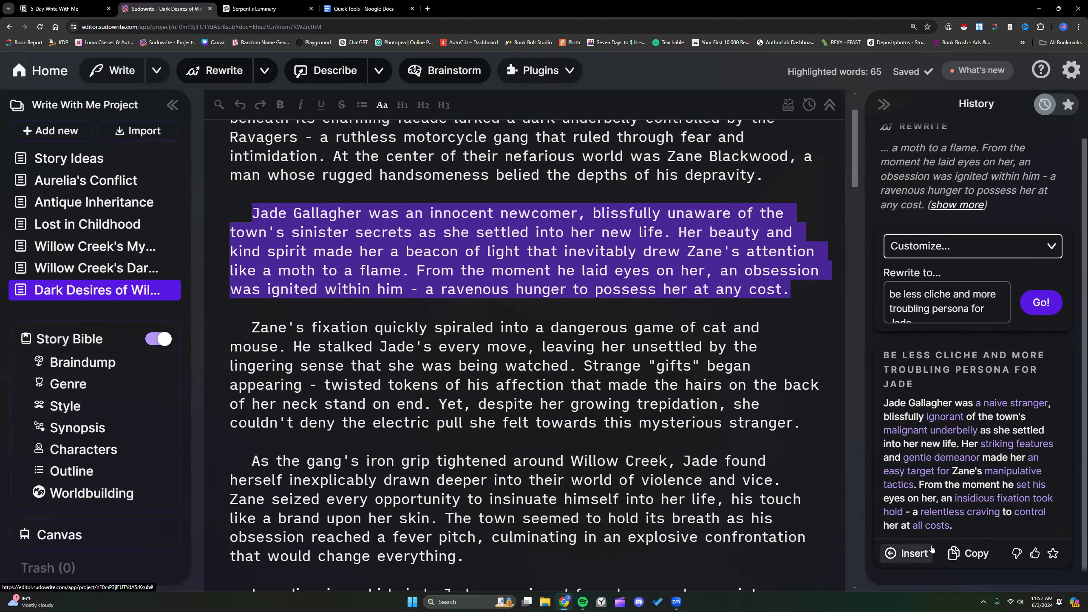
{"action": "left_click", "coordinate": [909, 557]}
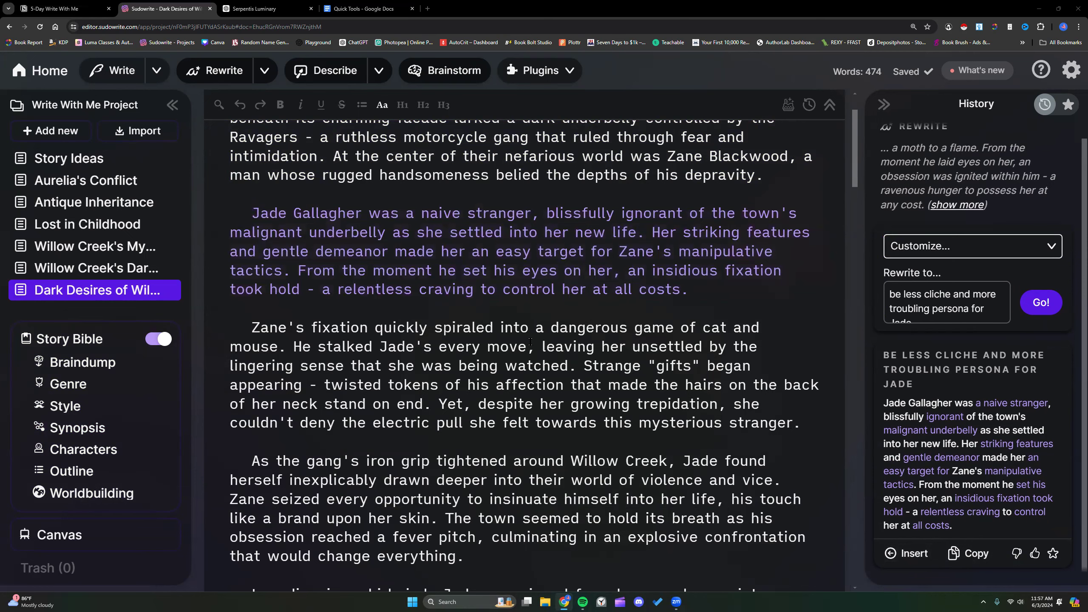
Open Quick Chat on the document's entire text with Higher Quality off, and check the account's recent credit activity
{"action": "scroll", "coordinate": [530, 341], "scroll_direction": "up", "scroll_amount": 1}
{"action": "key", "text": "ctrl+a"}
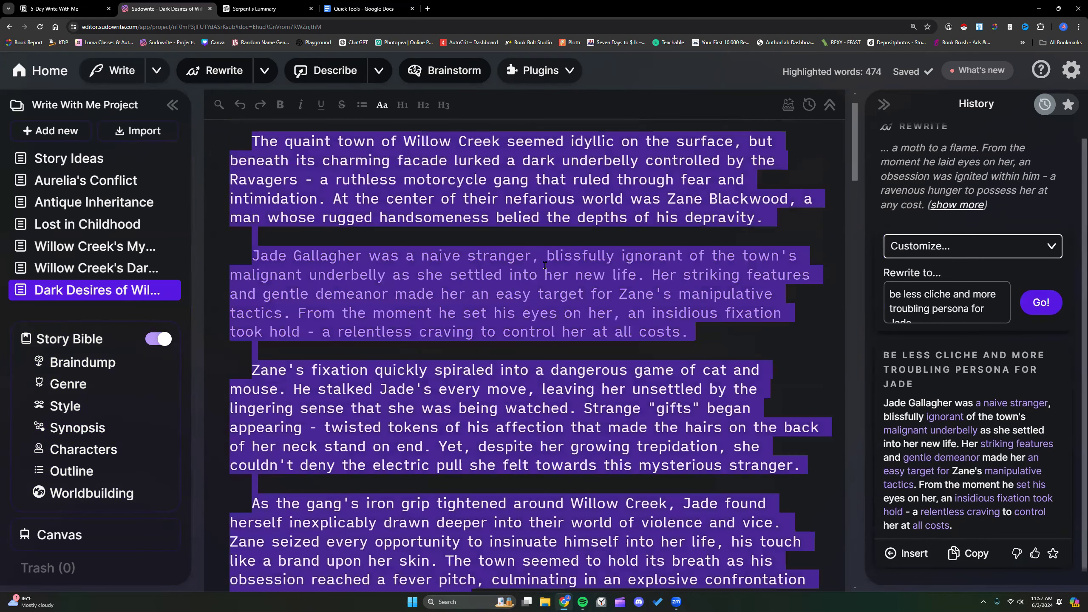
{"action": "key", "text": "ctrl+k"}
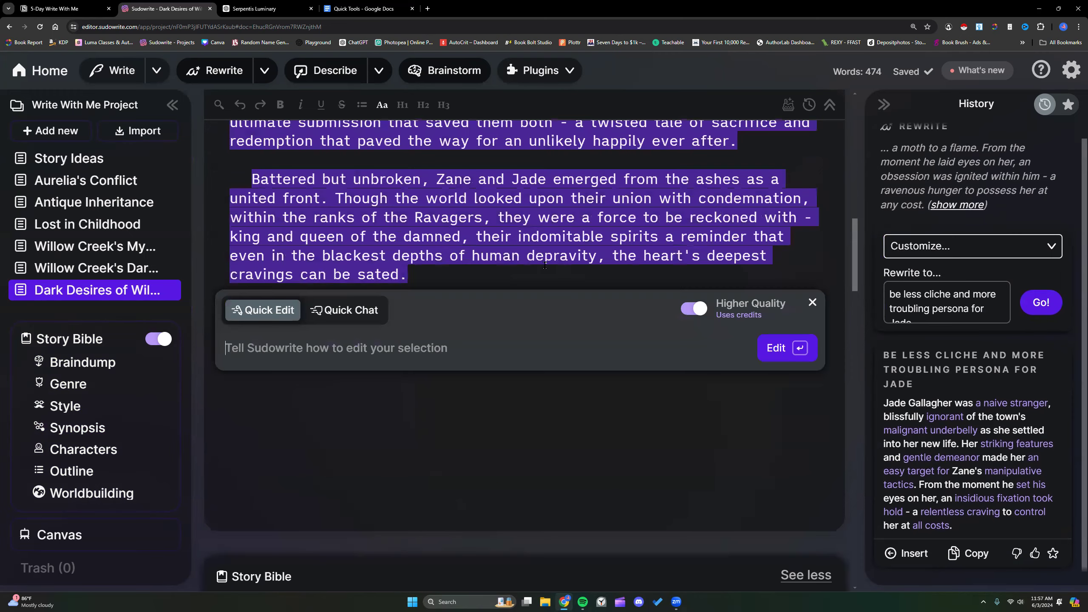
{"action": "left_click", "coordinate": [346, 313]}
{"action": "left_click", "coordinate": [691, 308]}
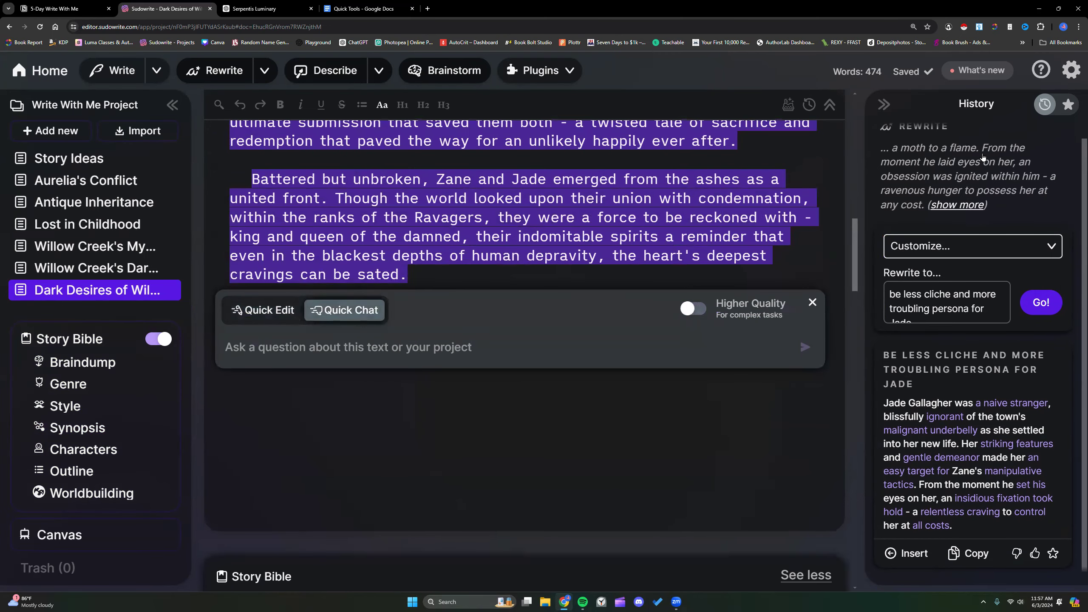
{"action": "left_click", "coordinate": [1072, 72]}
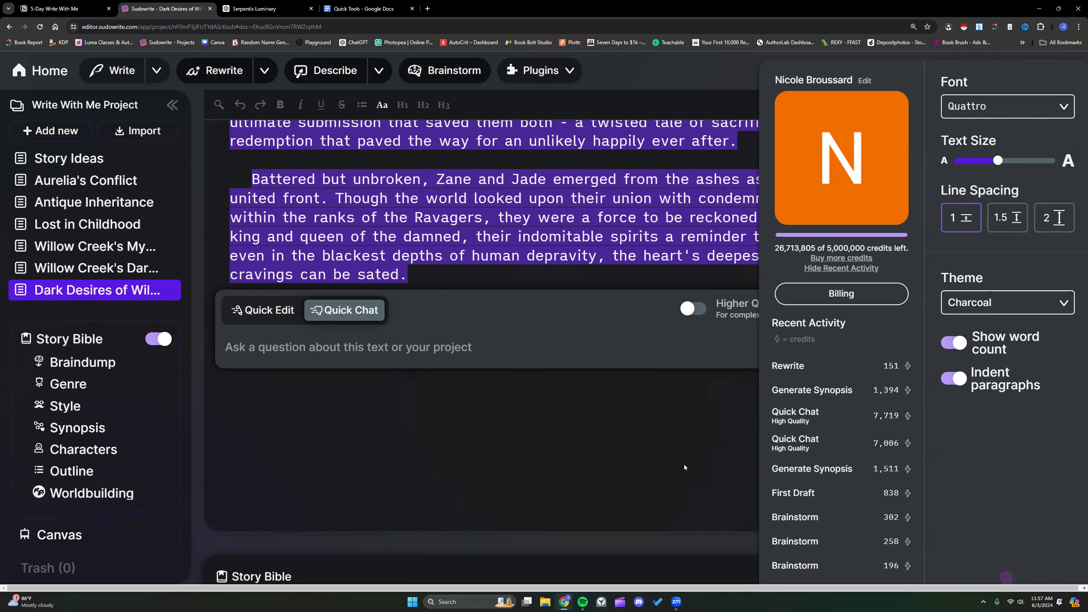
{"action": "left_click", "coordinate": [533, 346]}
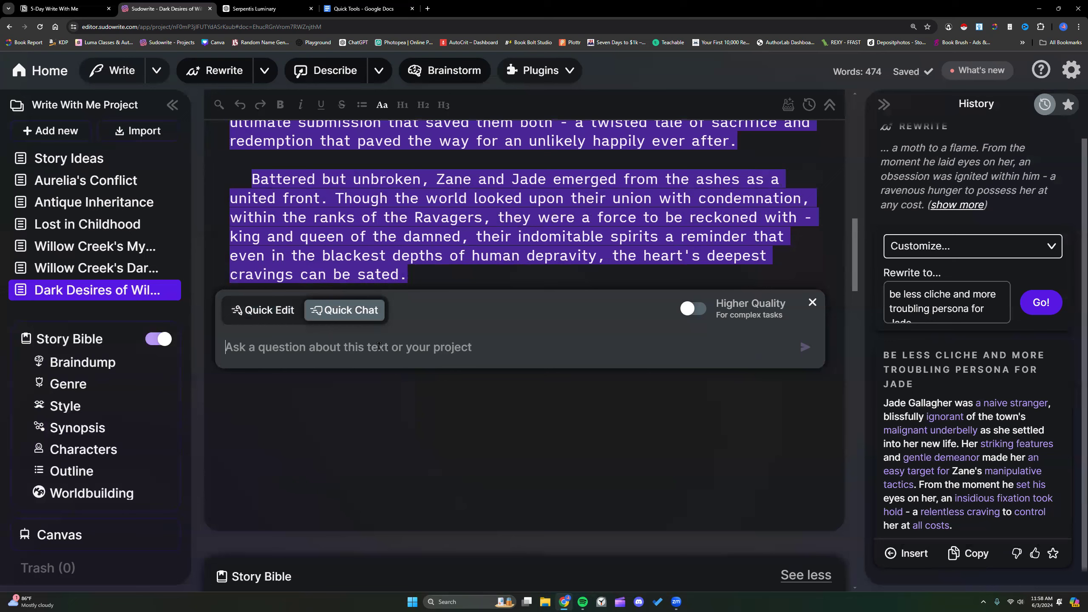
Start the Quick Chat prompt with "Rewrite this synopsis to be more specific with plot details and elements needed for a dark stalker/MC romance."
{"action": "type", "text": "Rewrite this synopsis to be more spe"}
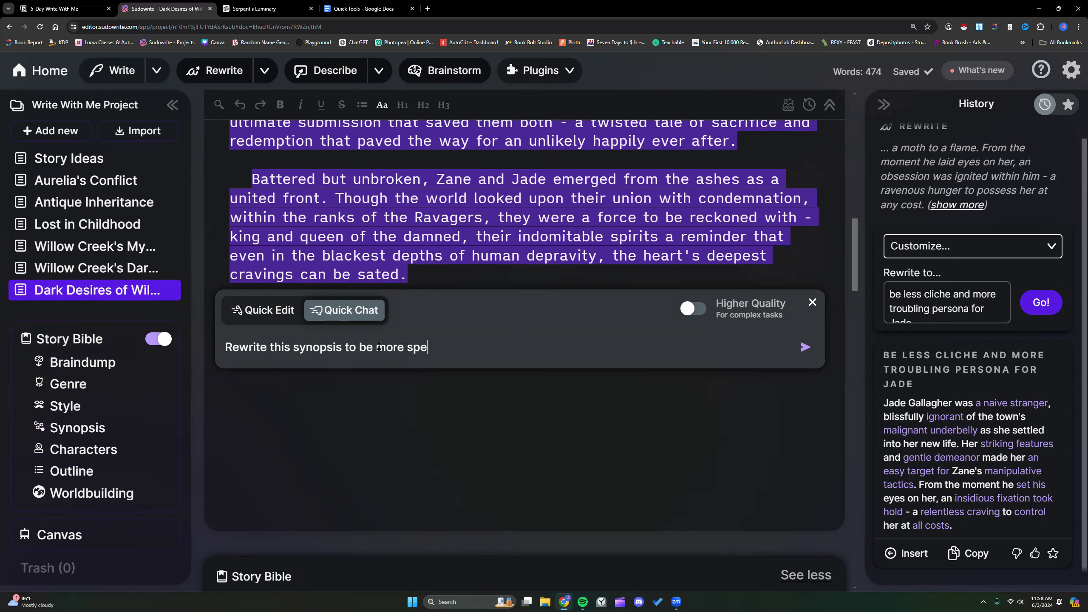
{"action": "type", "text": "cific and de"}
{"action": "key", "text": "BackSpace"}
{"action": "key", "text": "BackSpace"}
{"action": "key", "text": "BackSpace"}
{"action": "type", "text": "with plot detail"}
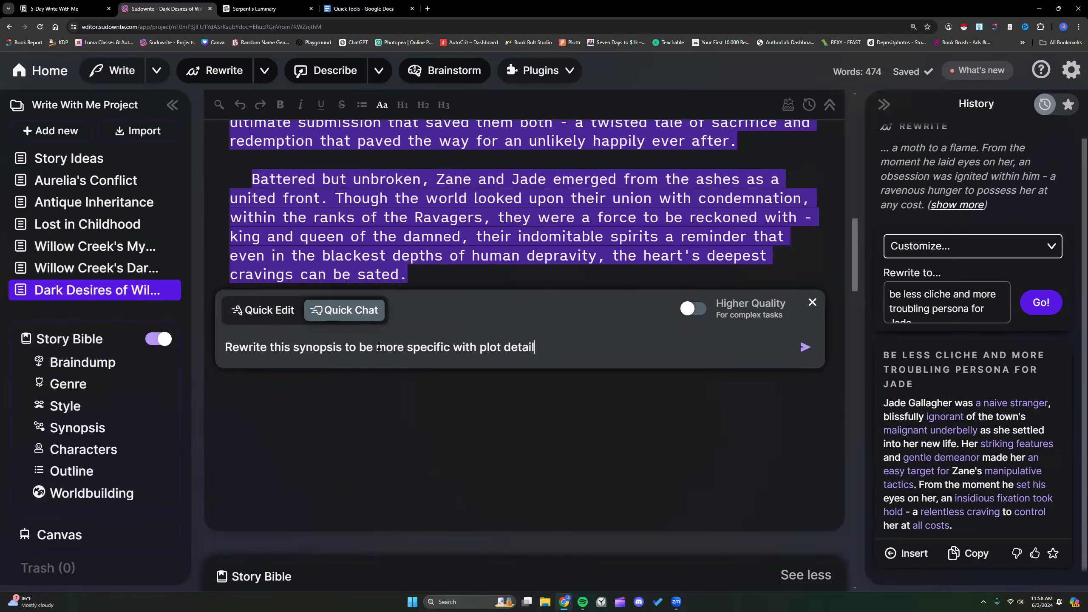
{"action": "type", "text": "s and elements nee"}
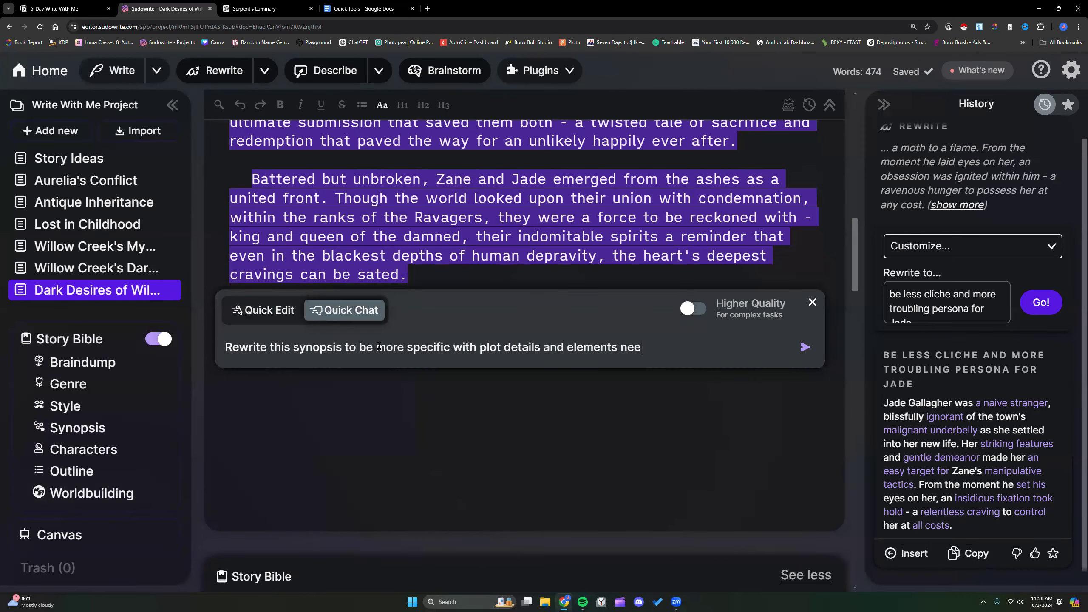
{"action": "type", "text": "ded for a dark stalker"}
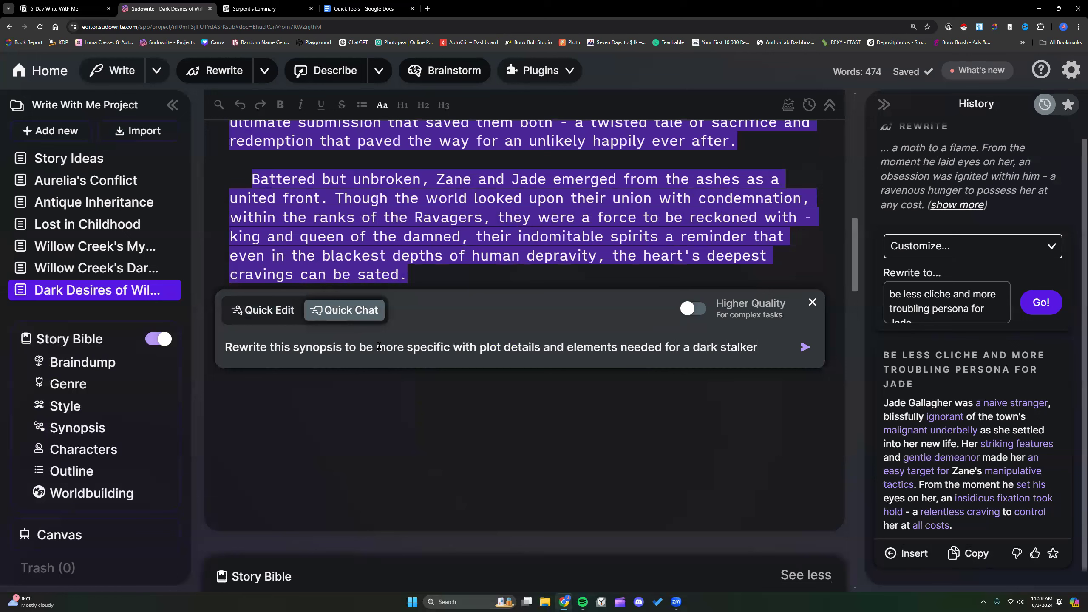
{"action": "type", "text": "/MC romance."}
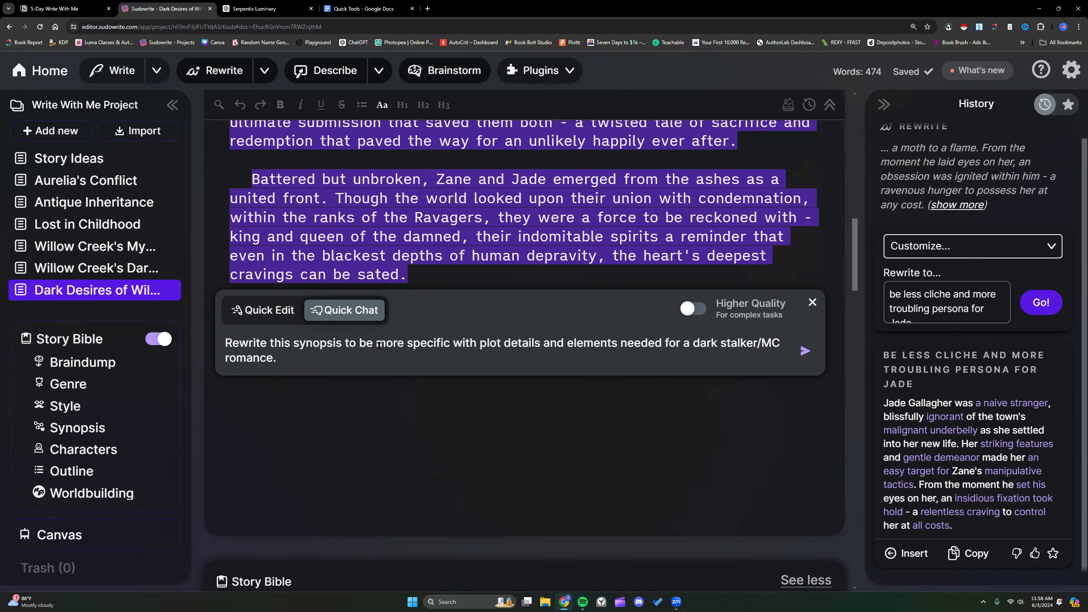
Add "Rename Zane Blackwood to something more unique. I don't the town to be called Willow Creek." to the prompt
{"action": "scroll", "coordinate": [468, 252], "scroll_direction": "up", "scroll_amount": 5}
{"action": "scroll", "coordinate": [468, 252], "scroll_direction": "down", "scroll_amount": 4}
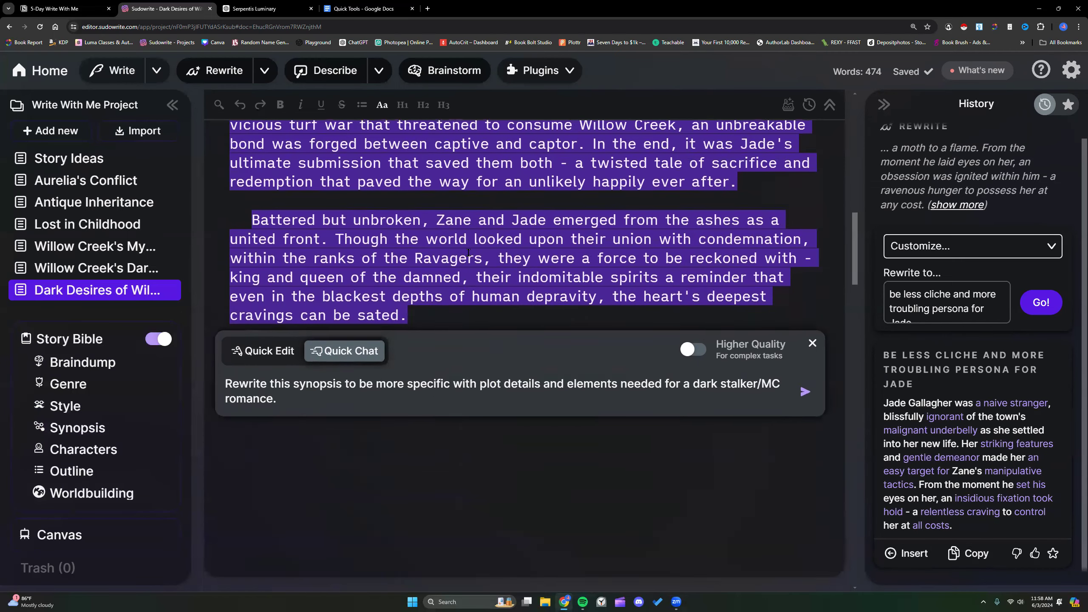
{"action": "scroll", "coordinate": [469, 252], "scroll_direction": "down", "scroll_amount": 1}
{"action": "type", "text": "R"}
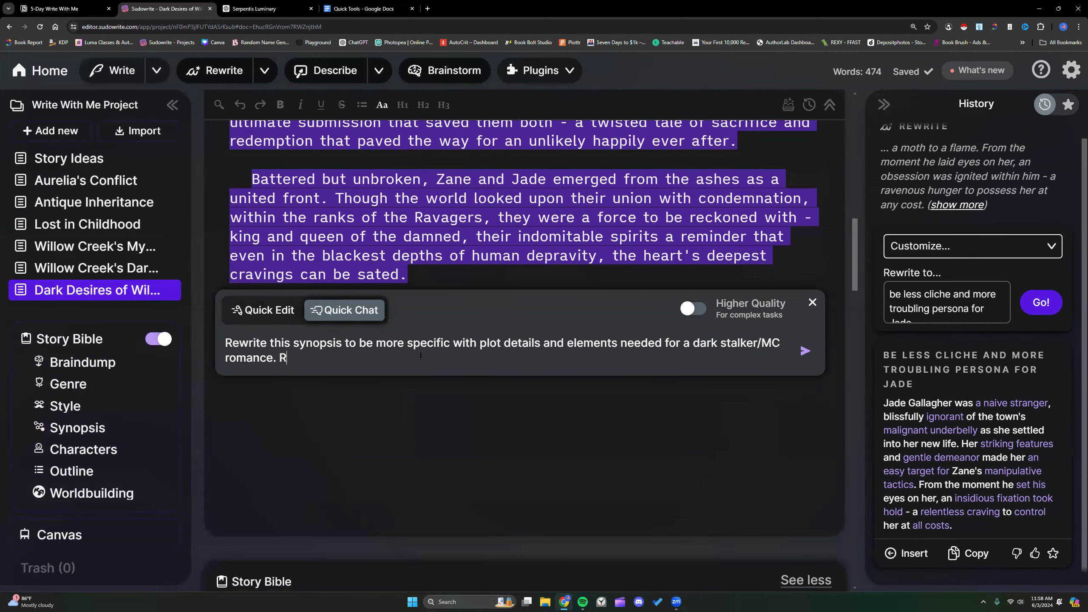
{"action": "type", "text": "ename Zane Blackwood"}
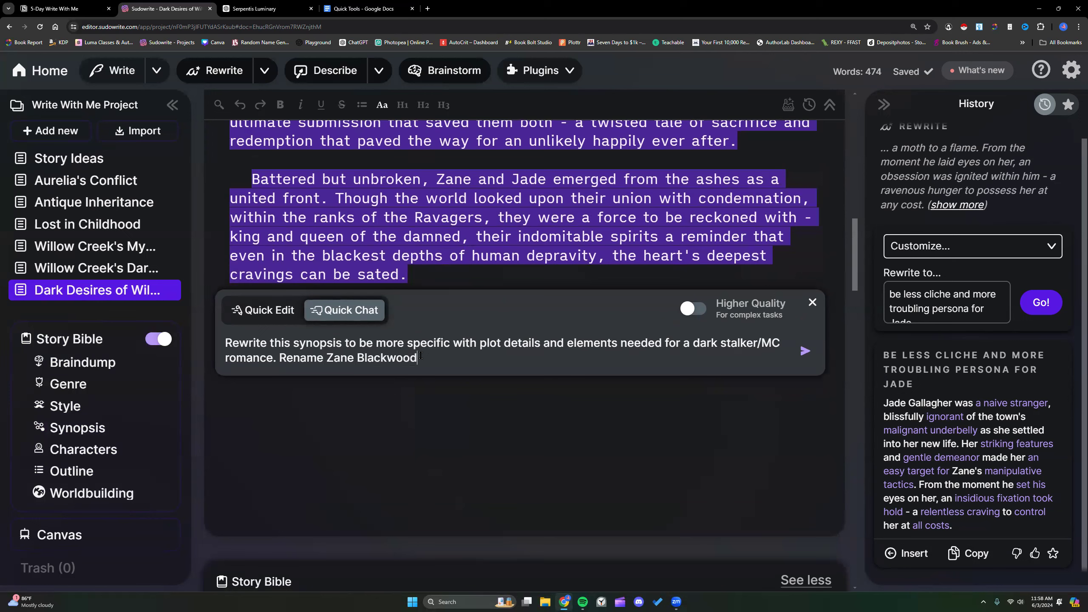
{"action": "type", "text": " to something more unique."}
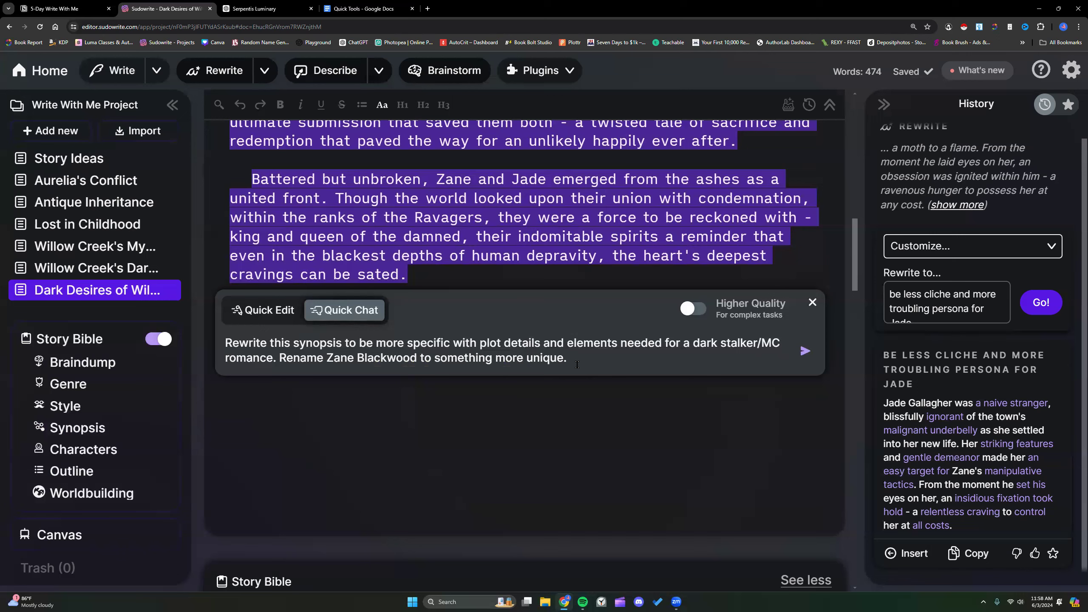
{"action": "type", "text": " I don't the town to be called Willo"}
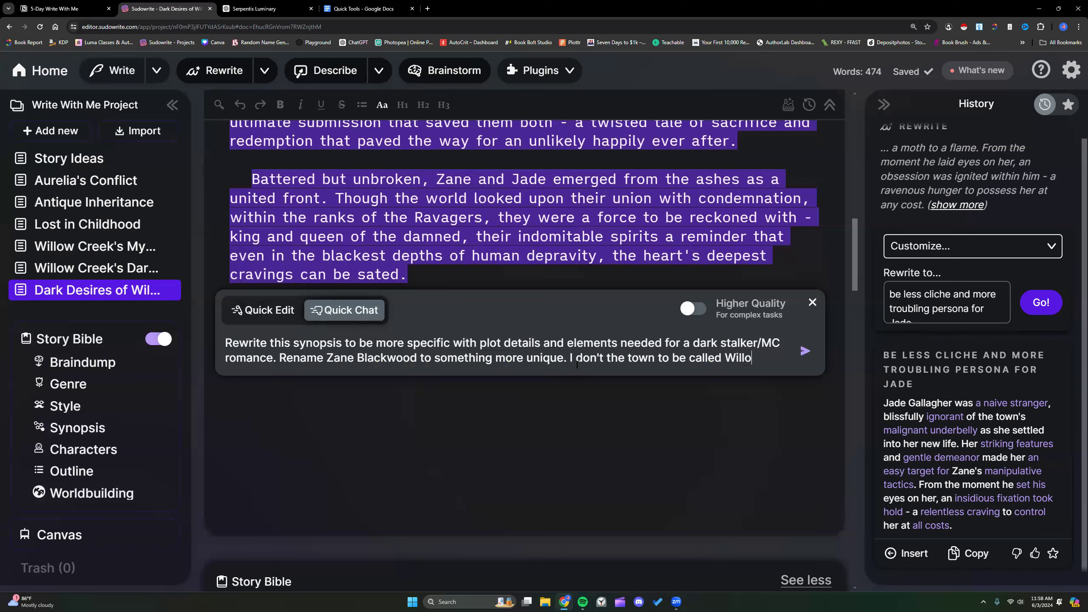
{"action": "type", "text": "w Creek."}
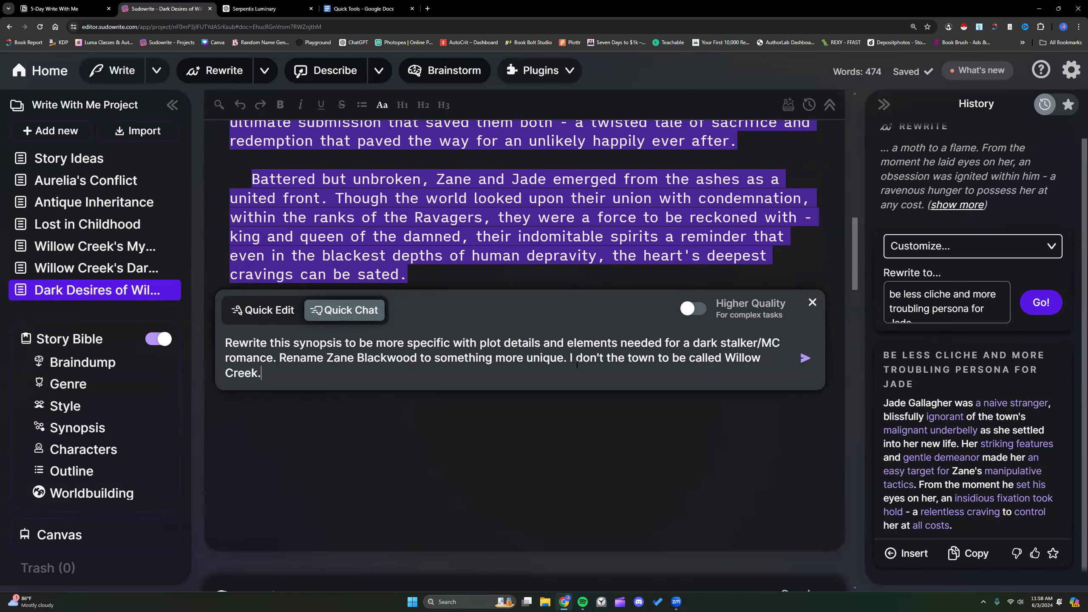
Add "Give me 3 reasons Jade has moved to the town and create a troubling backstory for Jade." to the prompt and send it
{"action": "scroll", "coordinate": [572, 360], "scroll_direction": "up", "scroll_amount": 8}
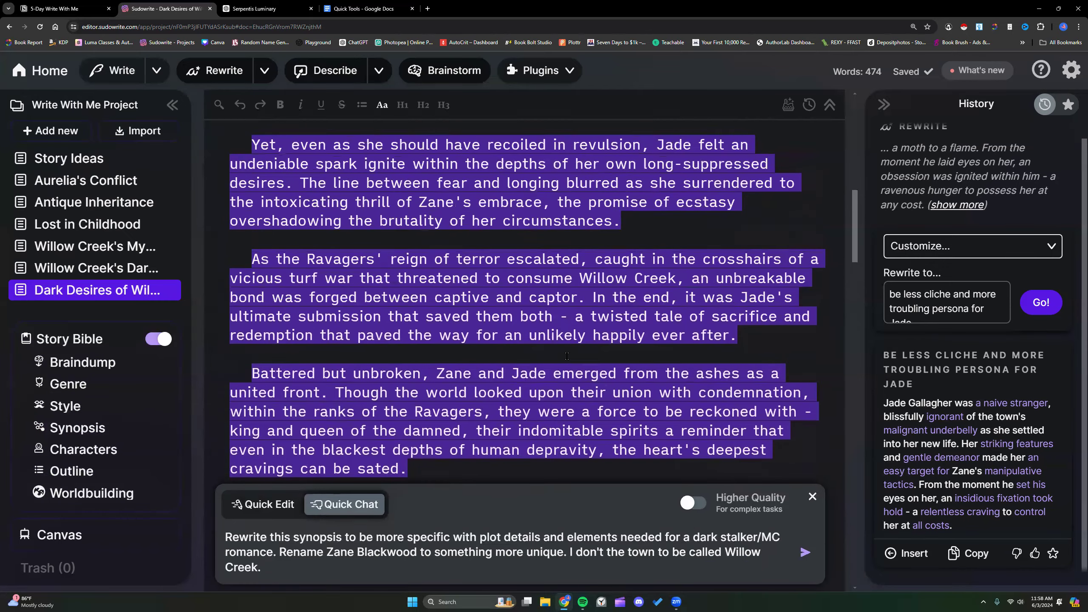
{"action": "scroll", "coordinate": [566, 356], "scroll_direction": "up", "scroll_amount": 7}
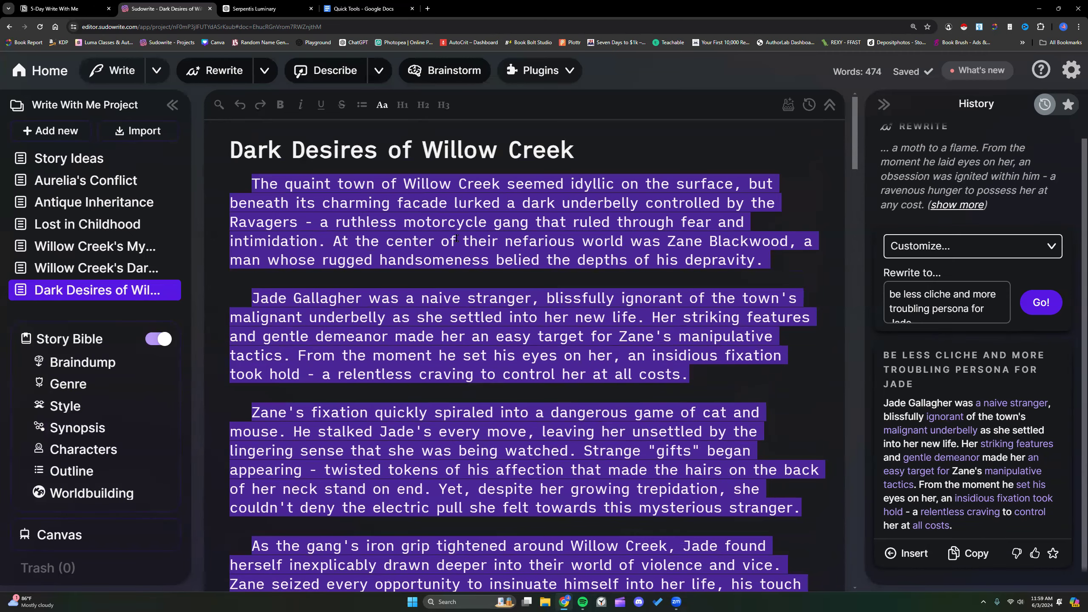
{"action": "scroll", "coordinate": [456, 238], "scroll_direction": "down", "scroll_amount": 1}
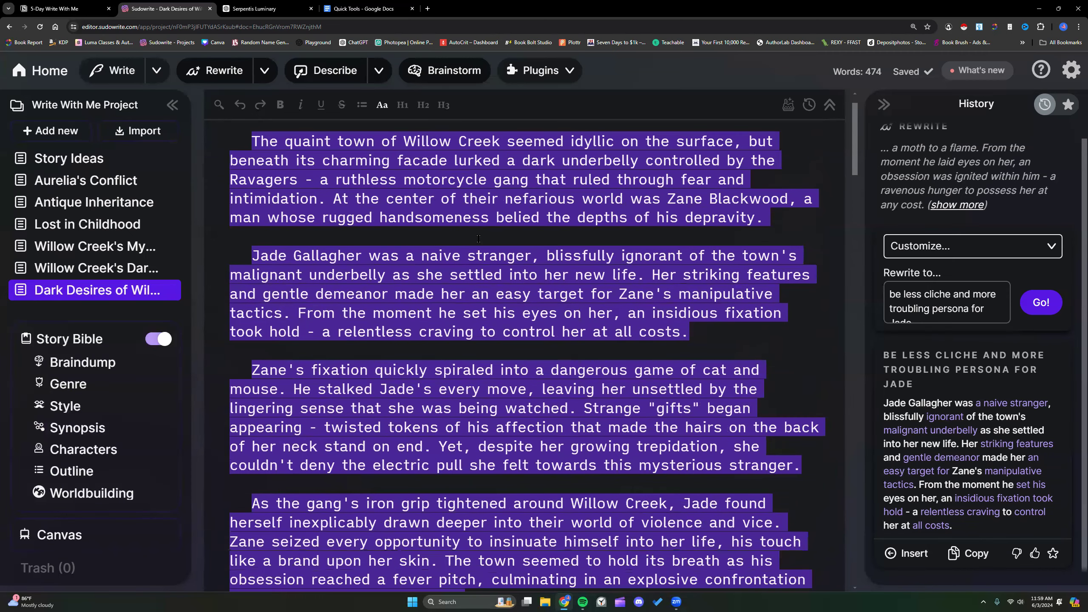
{"action": "scroll", "coordinate": [478, 239], "scroll_direction": "down", "scroll_amount": 2}
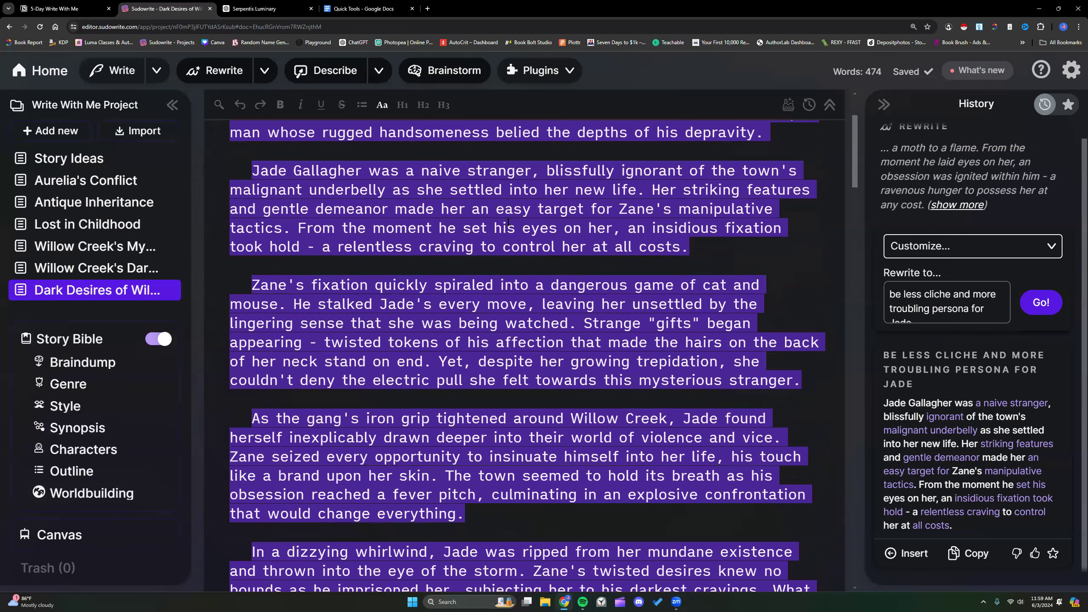
{"action": "scroll", "coordinate": [504, 222], "scroll_direction": "down", "scroll_amount": 20}
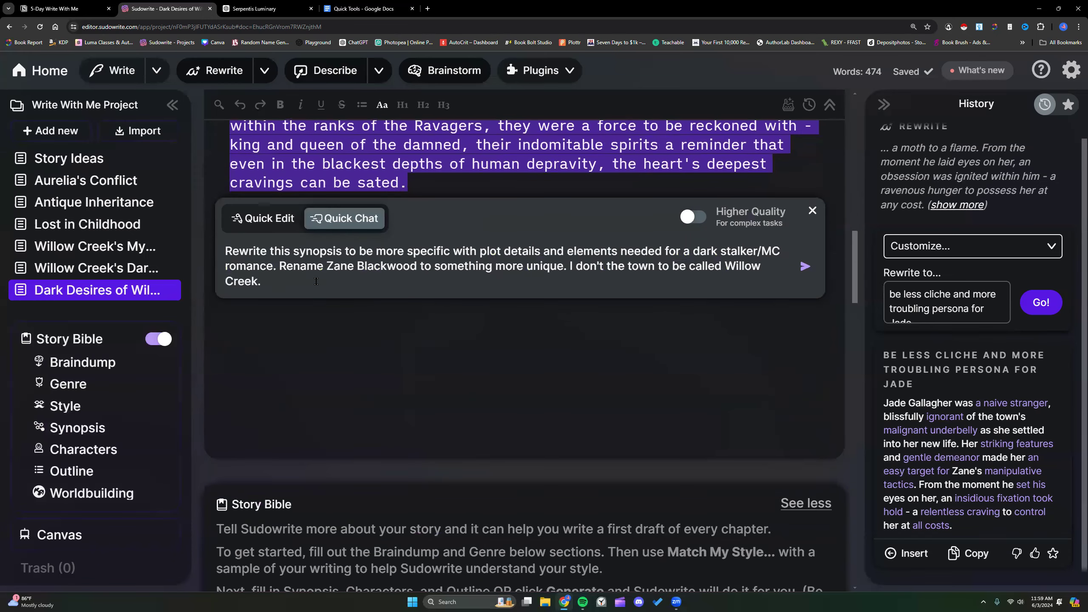
{"action": "type", "text": "Give me 3 reasons Jade has moved to "}
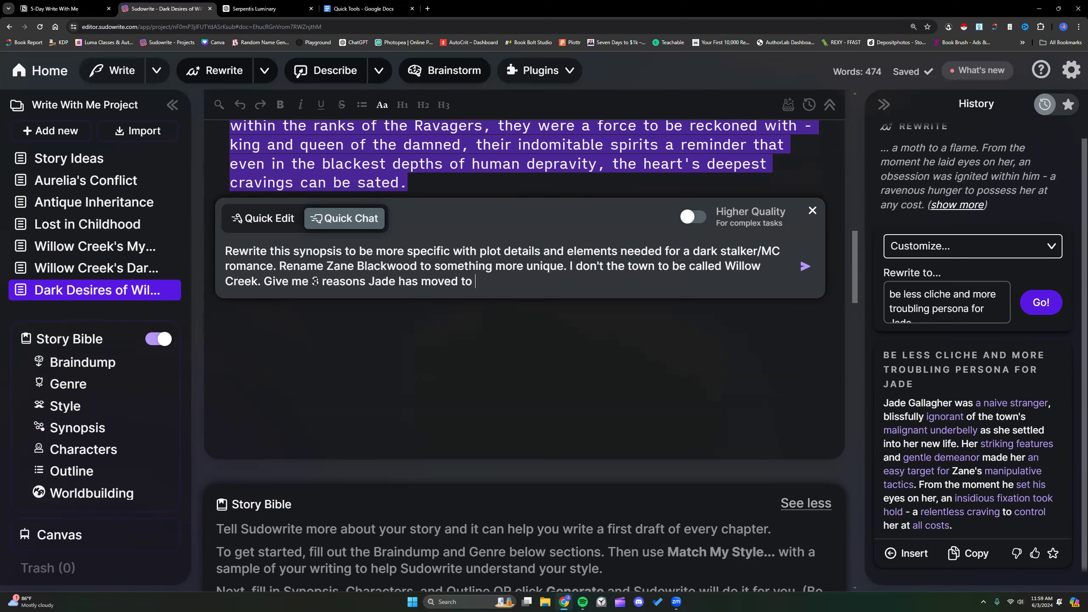
{"action": "type", "text": "the town and create a troublin"}
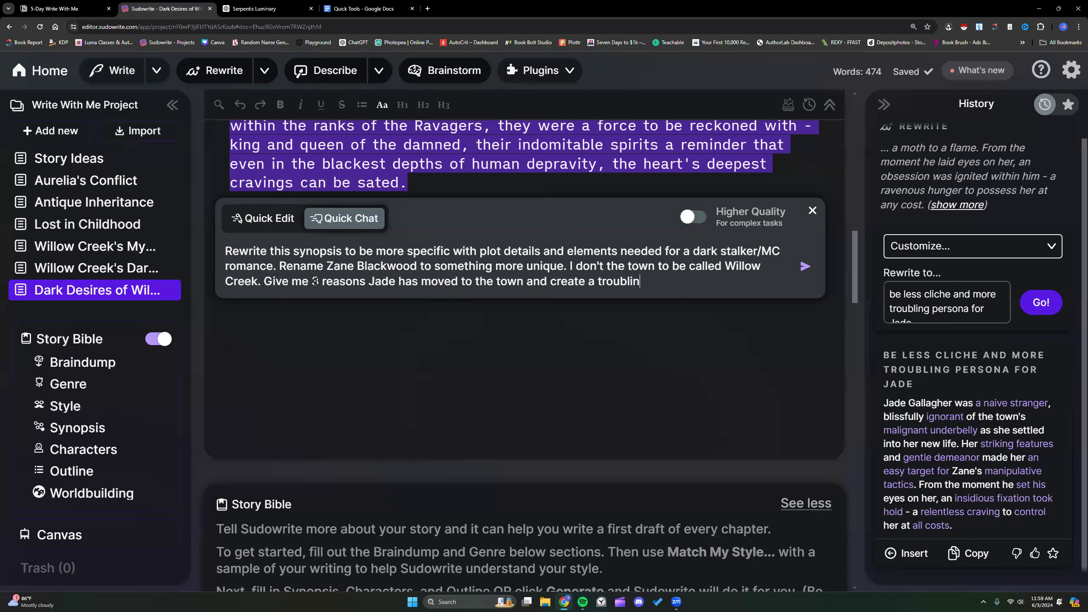
{"action": "type", "text": "g backstory for Jade."}
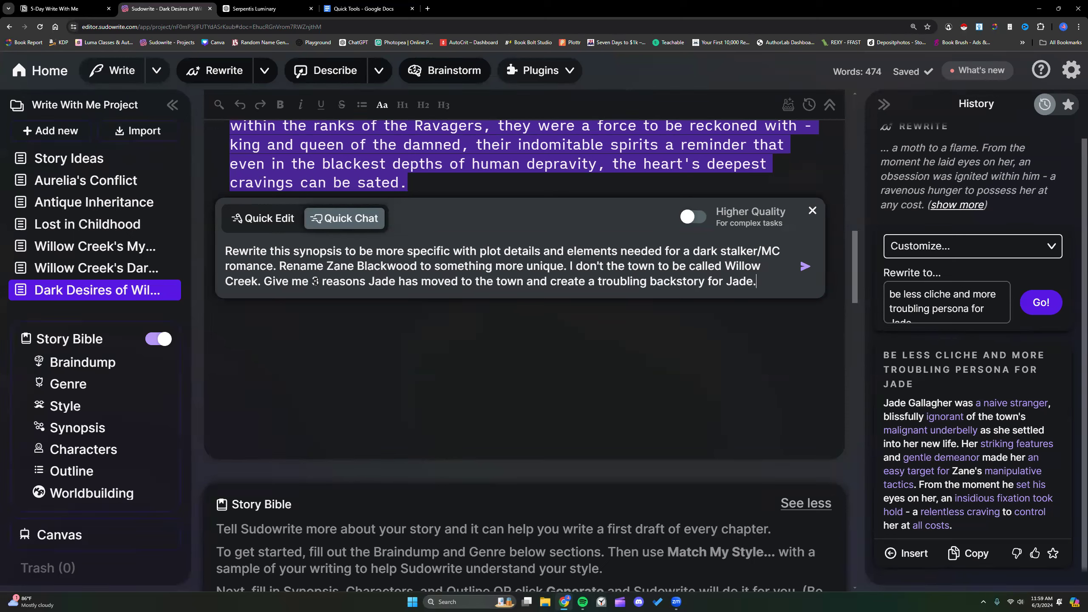
{"action": "left_click", "coordinate": [226, 251]}
{"action": "left_click", "coordinate": [805, 266]}
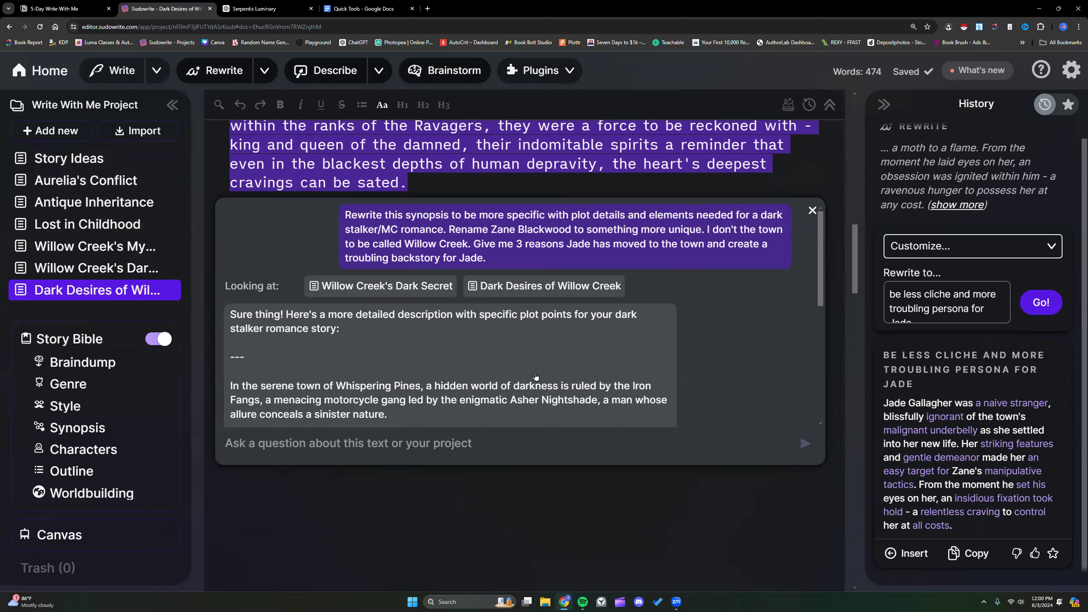
Read the Quick Chat reply for the new town and character names, Jade's three reasons for moving, and her backstory
{"action": "scroll", "coordinate": [535, 377], "scroll_direction": "down", "scroll_amount": 3}
{"action": "scroll", "coordinate": [536, 379], "scroll_direction": "down", "scroll_amount": 1}
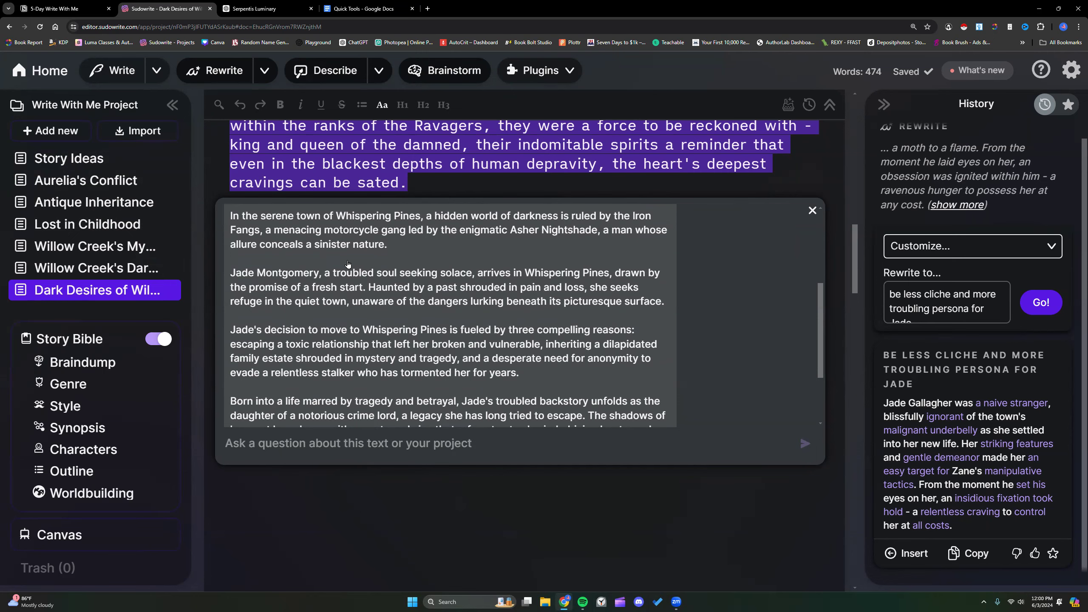
{"action": "scroll", "coordinate": [316, 265], "scroll_direction": "down", "scroll_amount": 1}
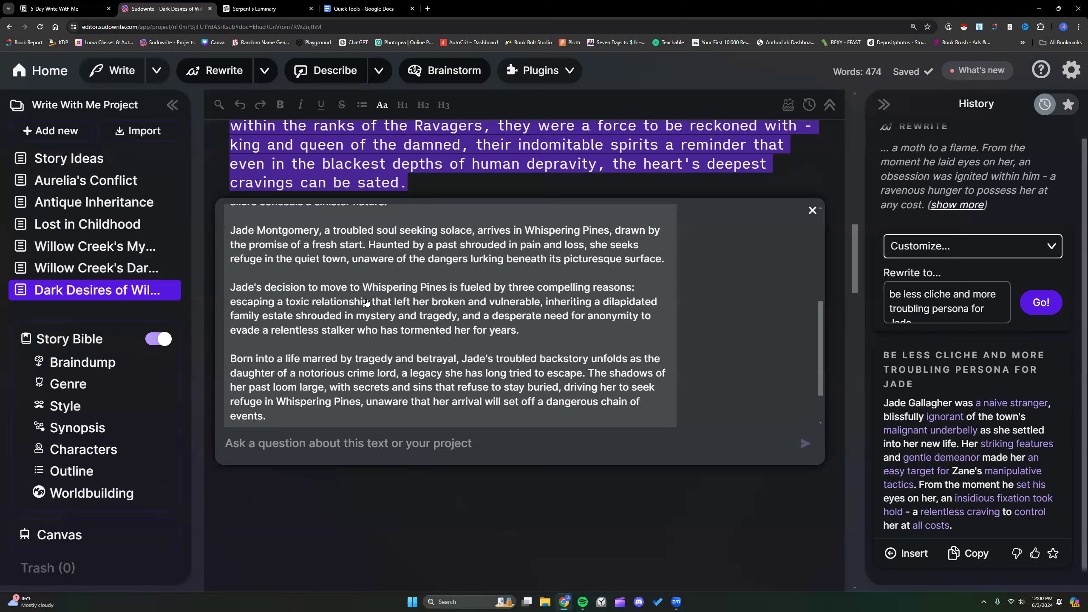
{"action": "scroll", "coordinate": [333, 301], "scroll_direction": "down", "scroll_amount": 1}
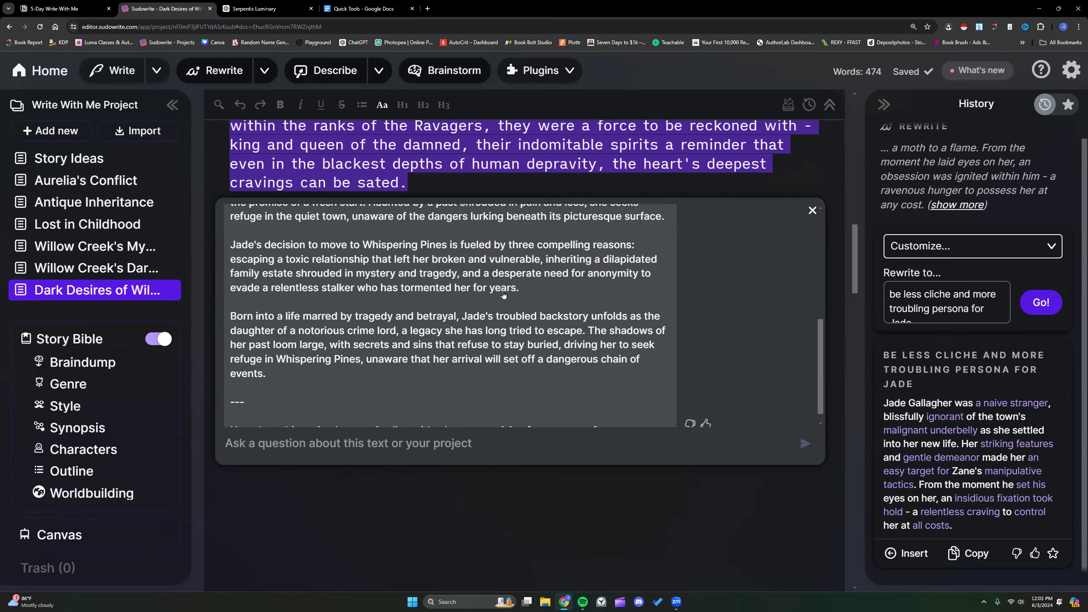
{"action": "scroll", "coordinate": [503, 294], "scroll_direction": "down", "scroll_amount": 5}
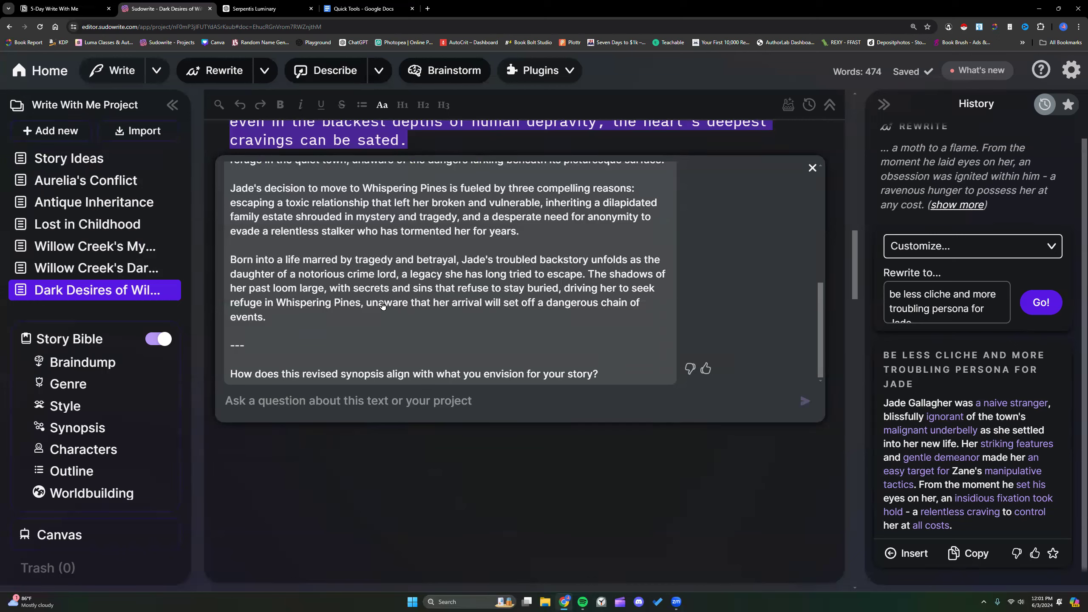
{"action": "scroll", "coordinate": [380, 304], "scroll_direction": "up", "scroll_amount": 2}
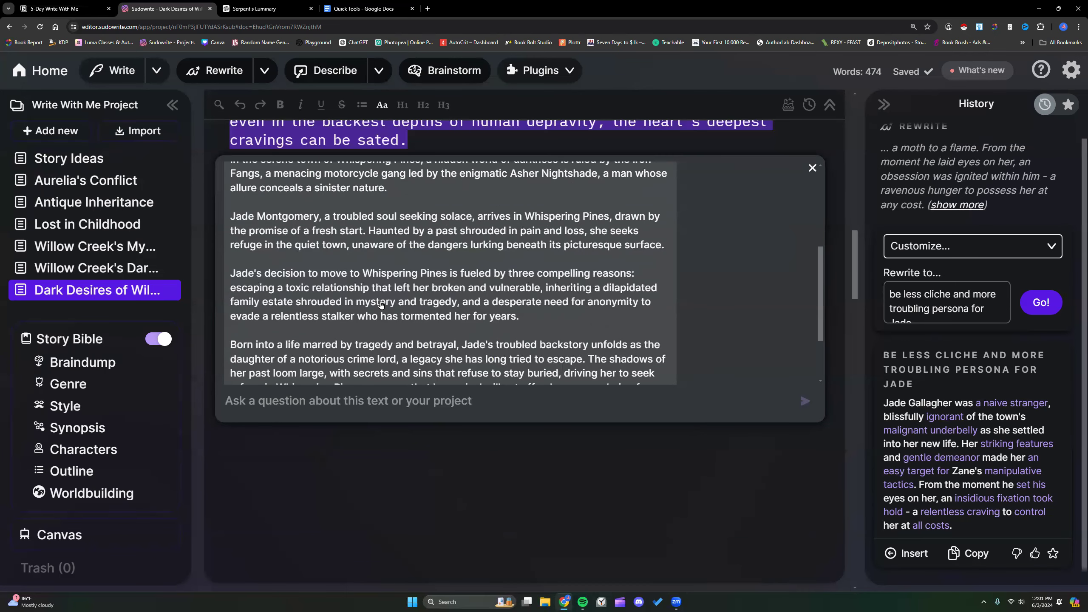
{"action": "scroll", "coordinate": [381, 304], "scroll_direction": "up", "scroll_amount": 4}
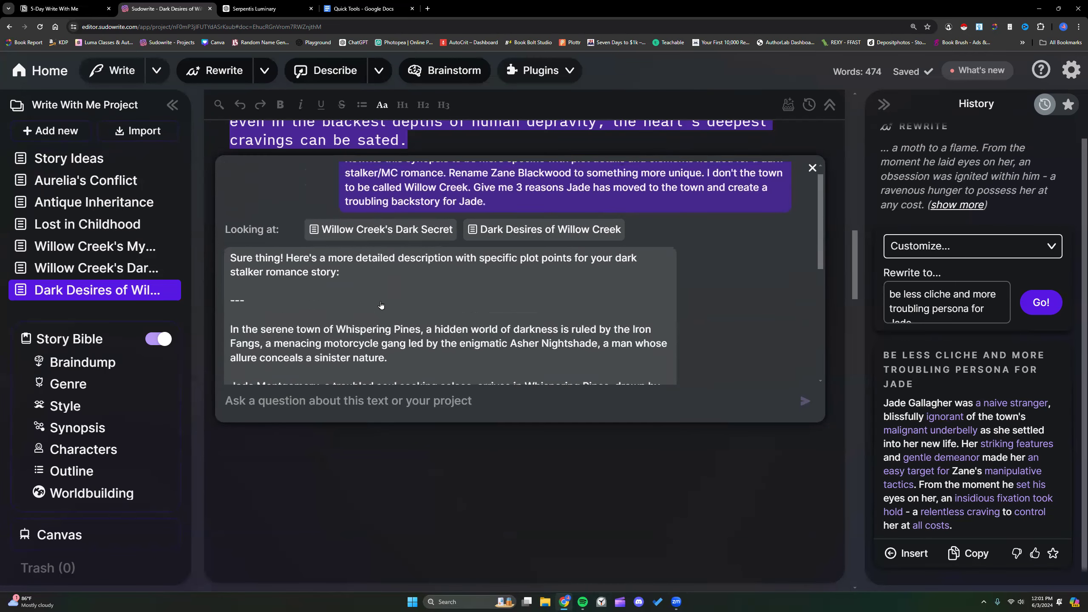
{"action": "scroll", "coordinate": [381, 304], "scroll_direction": "up", "scroll_amount": 1}
{"action": "scroll", "coordinate": [381, 305], "scroll_direction": "down", "scroll_amount": 3}
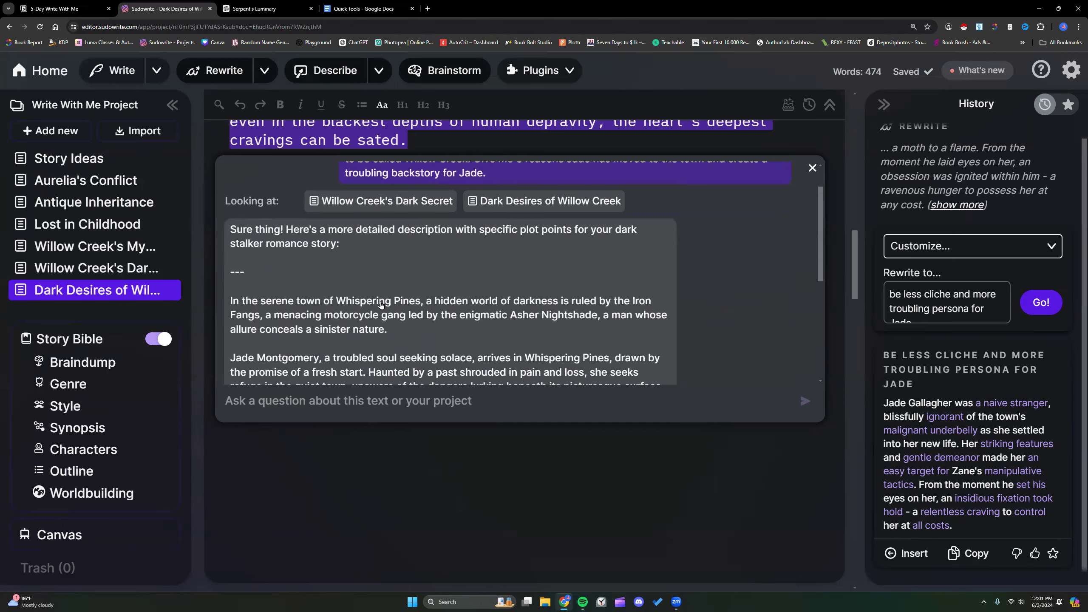
{"action": "scroll", "coordinate": [381, 305], "scroll_direction": "down", "scroll_amount": 3}
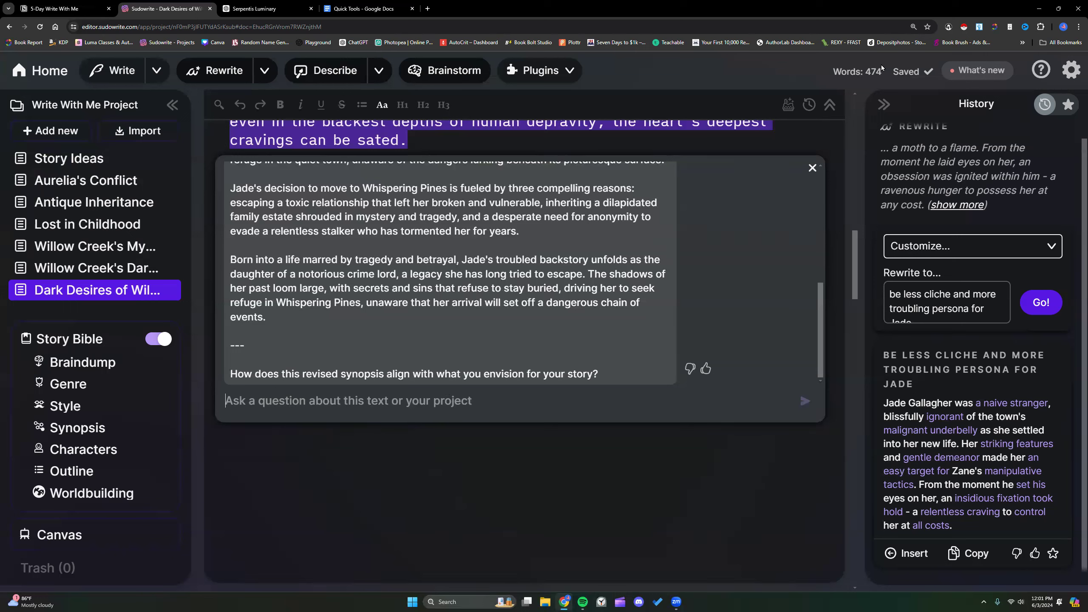
Select the Quick Chat reply's text from its closing question back up to the introduction, and clear the selection
{"action": "left_click_drag", "start_coordinate": [895, 72], "coordinate": [926, 71]}
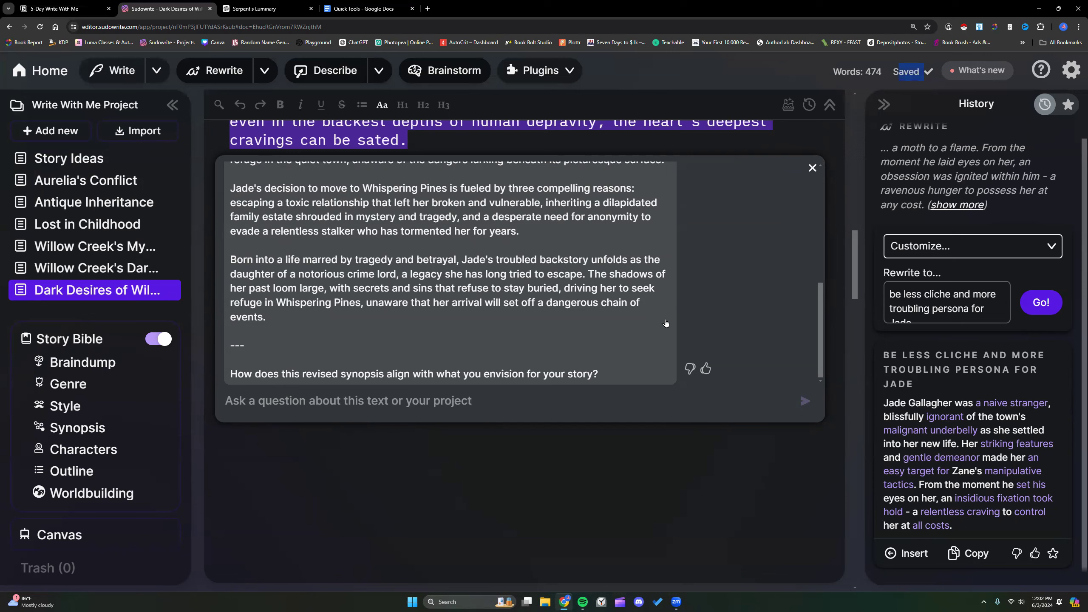
{"action": "left_click", "coordinate": [557, 347]}
{"action": "left_click_drag", "start_coordinate": [592, 374], "coordinate": [267, 193]}
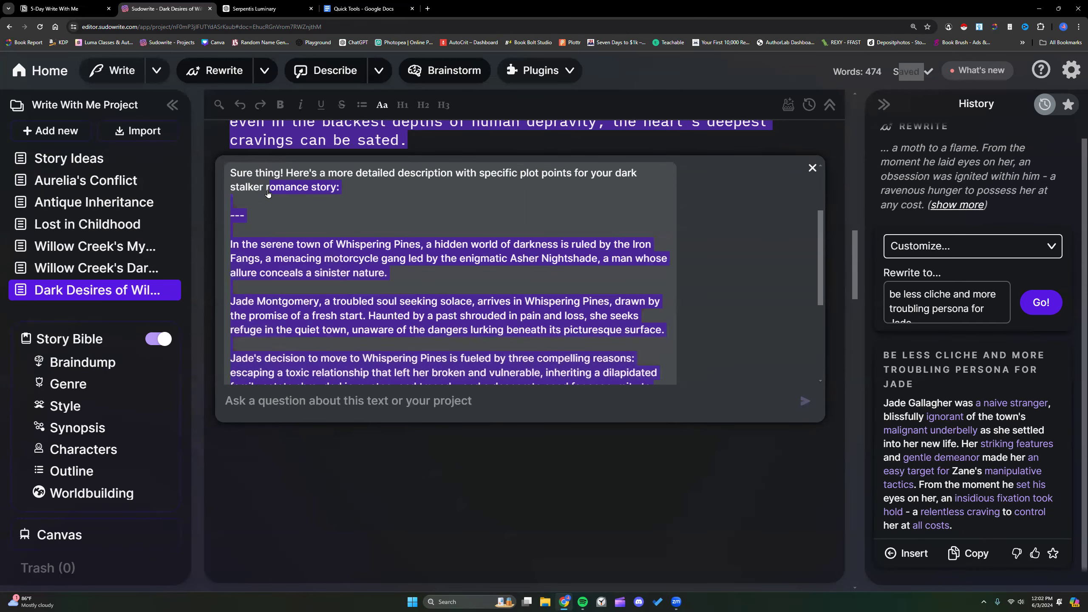
{"action": "scroll", "coordinate": [463, 328], "scroll_direction": "down", "scroll_amount": 4}
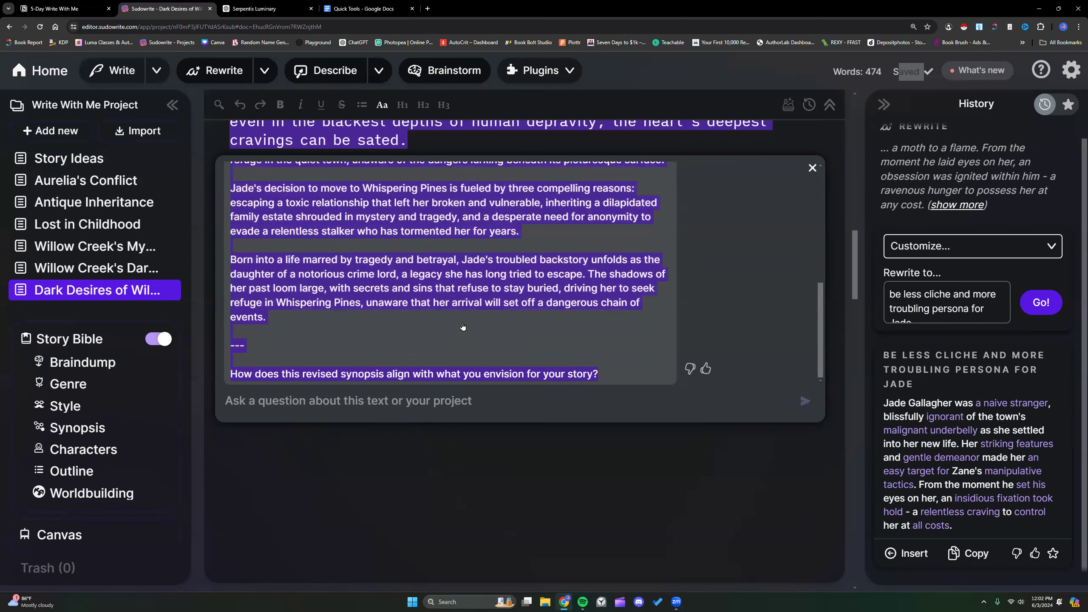
{"action": "left_click", "coordinate": [602, 376]}
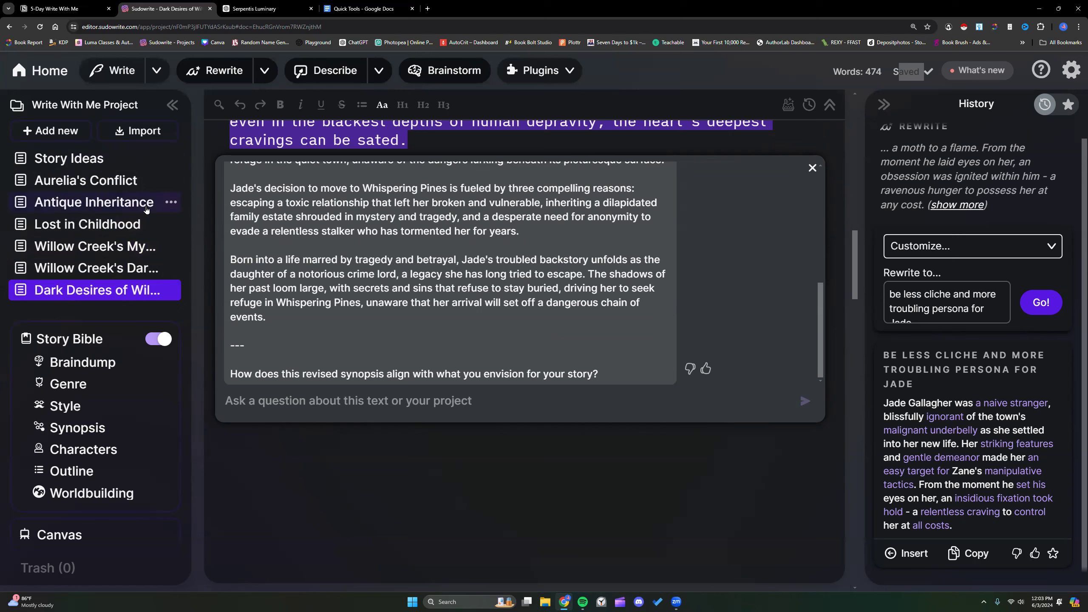
Open the options for the Antique Inheritance document and look back over the Dark Desires of Willow Creek synopsis
{"action": "left_click", "coordinate": [171, 202]}
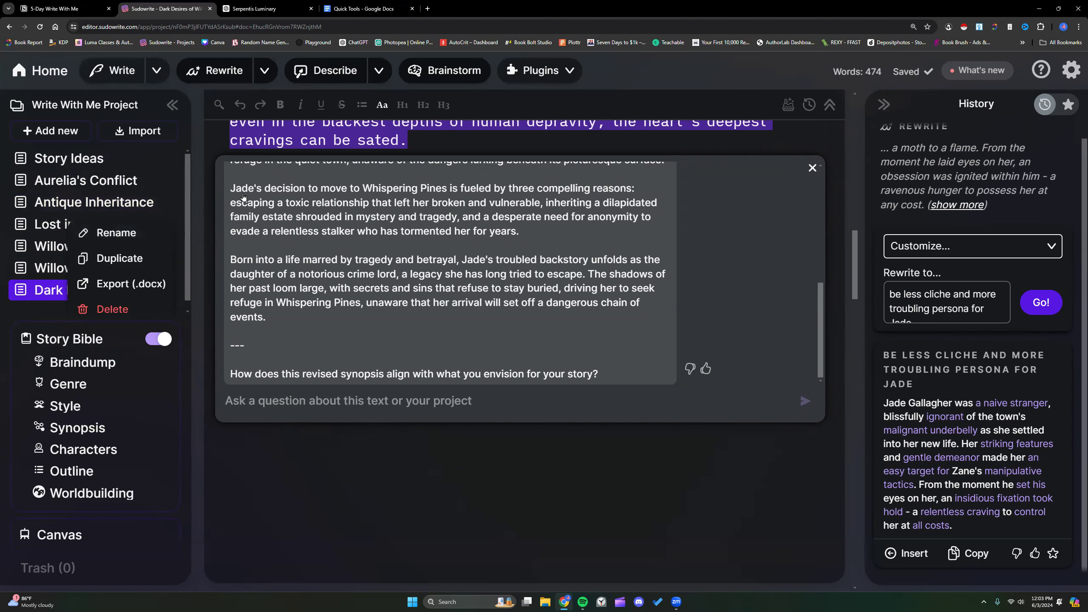
{"action": "scroll", "coordinate": [666, 154], "scroll_direction": "up", "scroll_amount": 10}
{"action": "scroll", "coordinate": [666, 154], "scroll_direction": "up", "scroll_amount": 10}
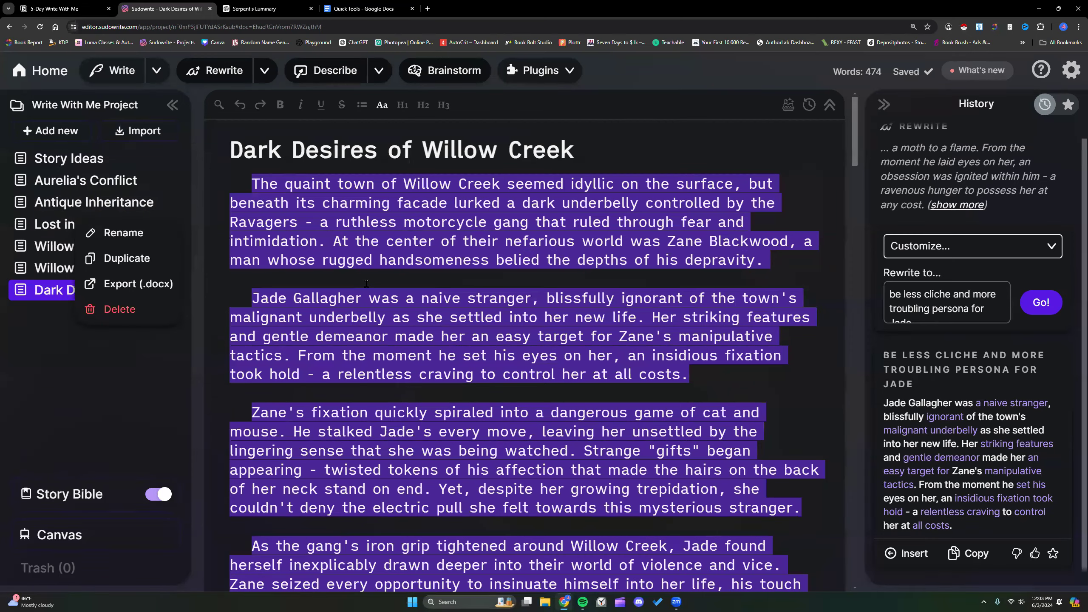
{"action": "scroll", "coordinate": [226, 315], "scroll_direction": "down", "scroll_amount": 8}
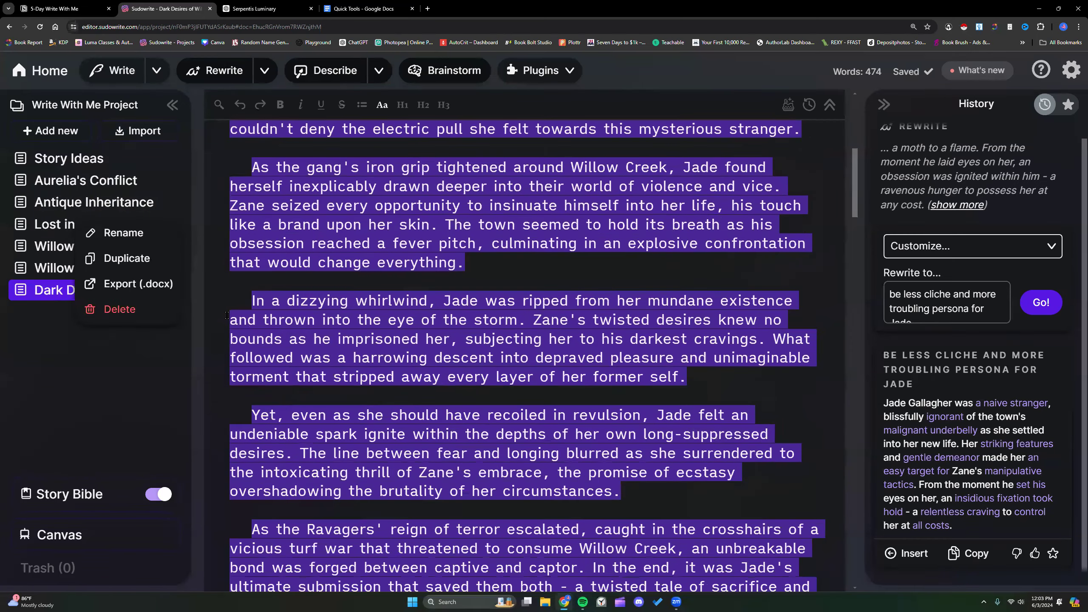
Return to the Quick Chat reply and reread the Whispering Pines synopsis, Jade's three reasons for moving, and her backstory
{"action": "scroll", "coordinate": [227, 316], "scroll_direction": "down", "scroll_amount": 10}
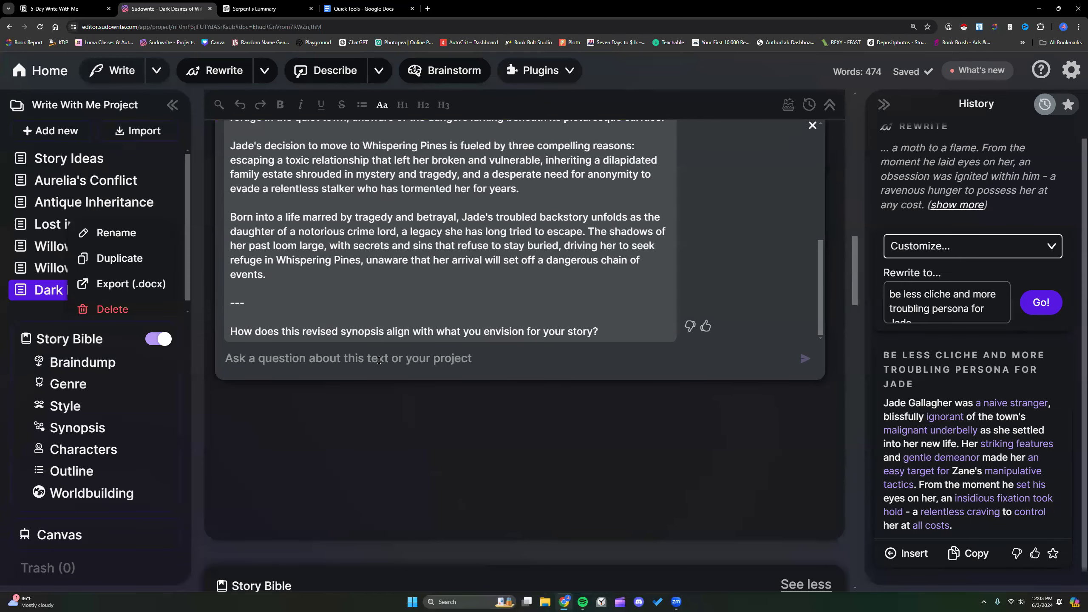
{"action": "left_click", "coordinate": [379, 360]}
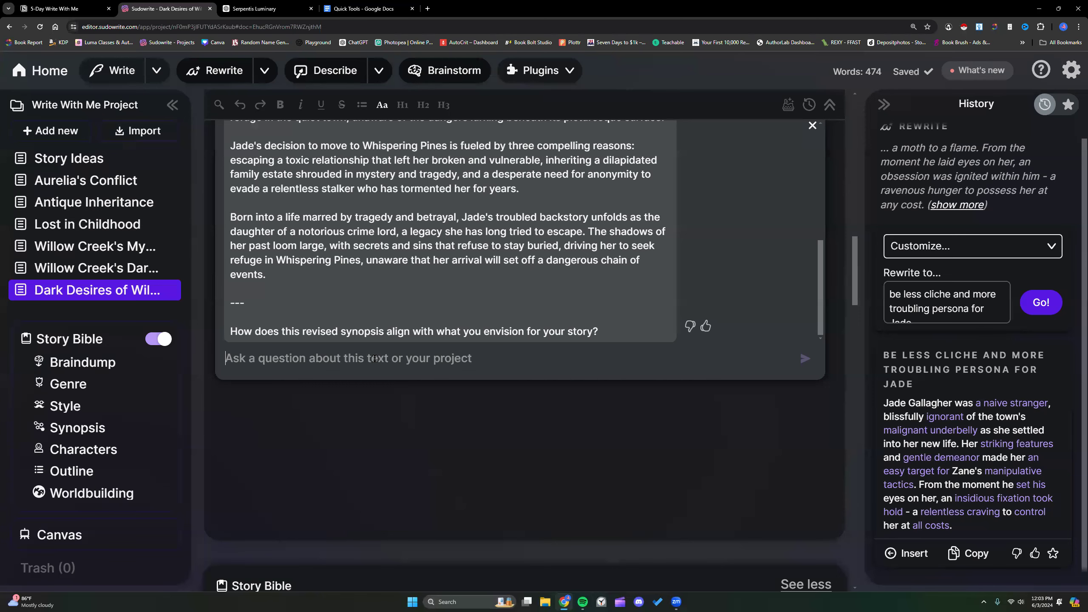
{"action": "scroll", "coordinate": [415, 289], "scroll_direction": "up", "scroll_amount": 8}
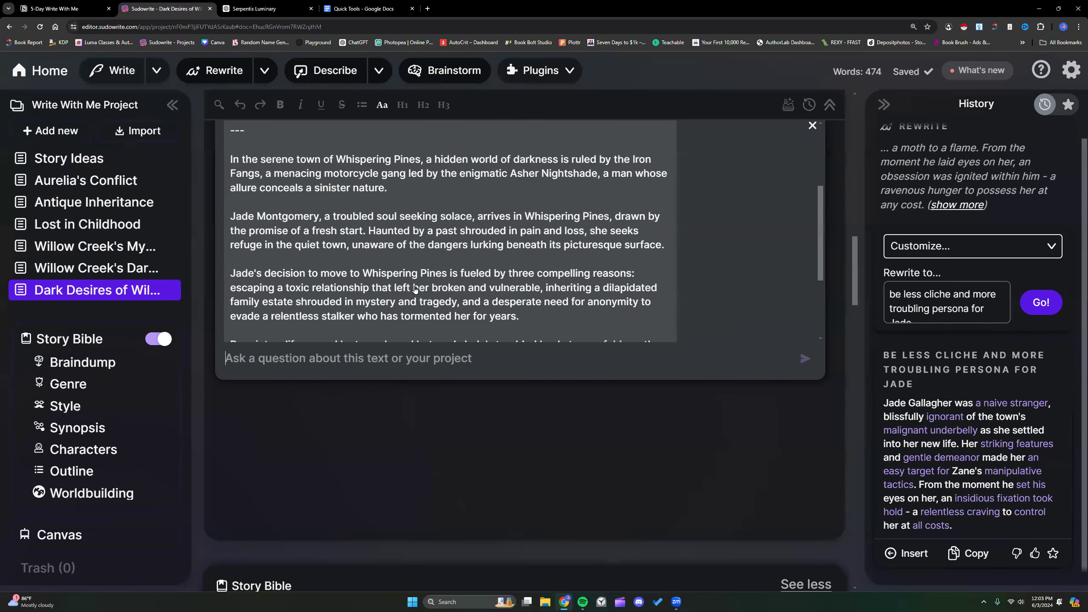
{"action": "scroll", "coordinate": [415, 289], "scroll_direction": "down", "scroll_amount": 3}
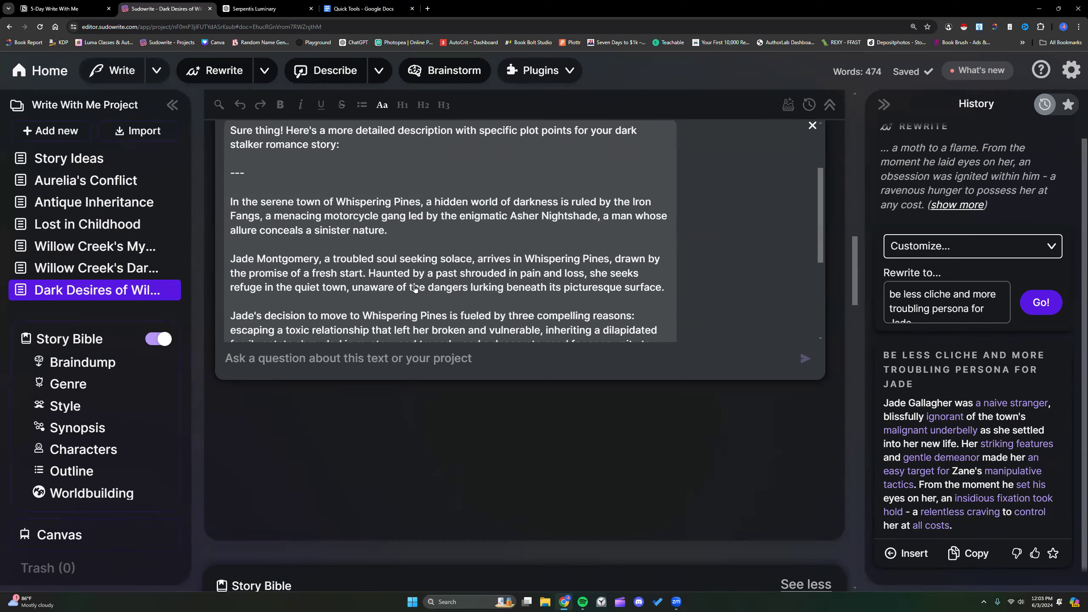
{"action": "scroll", "coordinate": [415, 288], "scroll_direction": "up", "scroll_amount": 2}
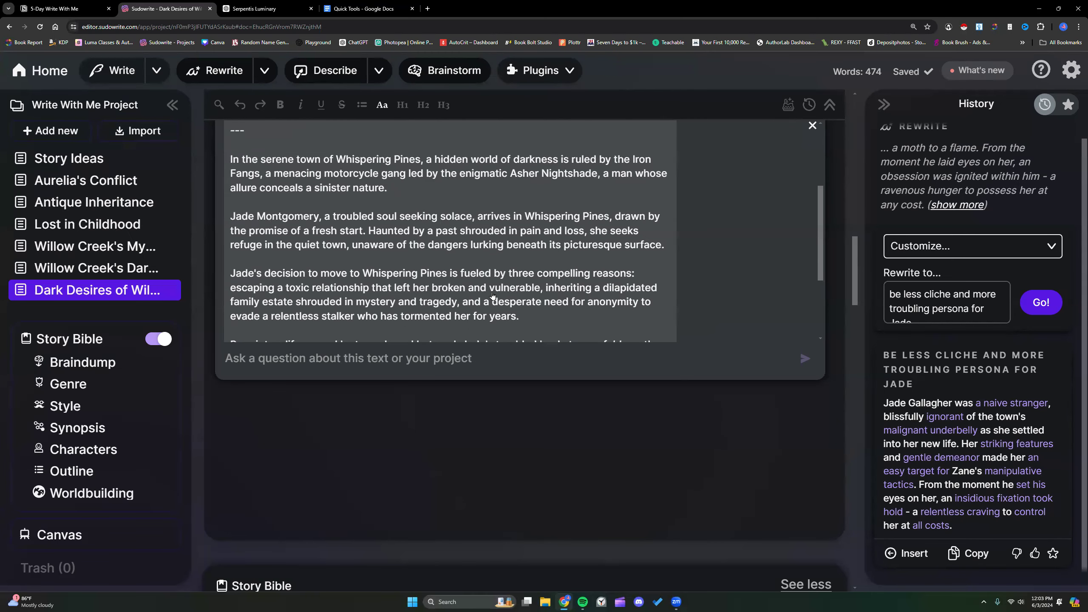
{"action": "scroll", "coordinate": [564, 284], "scroll_direction": "down", "scroll_amount": 1}
{"action": "scroll", "coordinate": [563, 284], "scroll_direction": "down", "scroll_amount": 1}
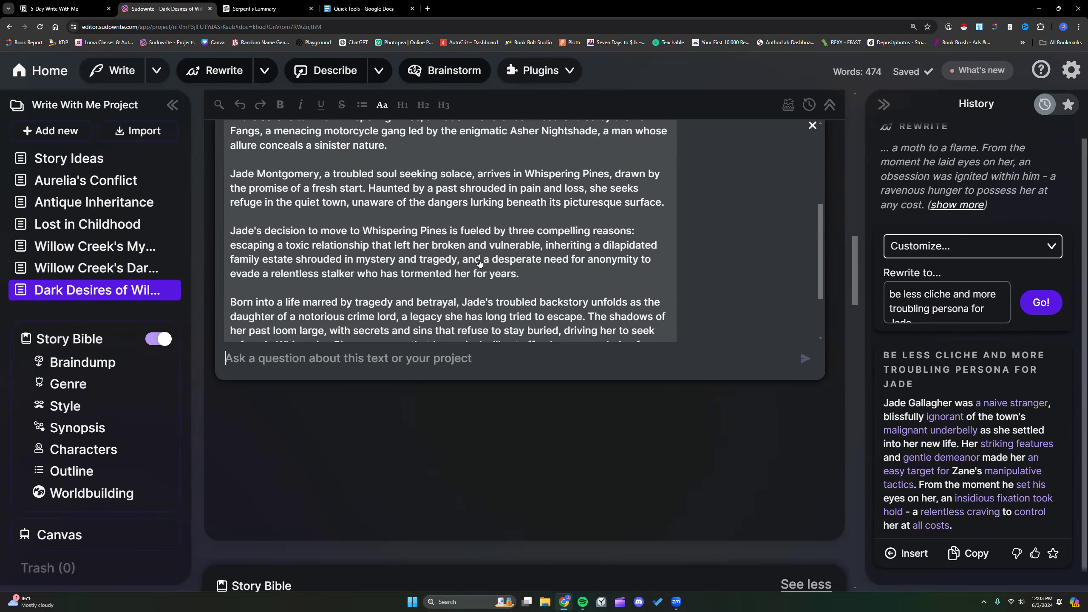
{"action": "scroll", "coordinate": [479, 262], "scroll_direction": "down", "scroll_amount": 1}
{"action": "scroll", "coordinate": [503, 298], "scroll_direction": "down", "scroll_amount": 1}
Select the whole Whispering Pines reply, return to the Quick Chat question field, and review the passage about Jade's haunted past
{"action": "left_click_drag", "start_coordinate": [593, 289], "coordinate": [230, 173]}
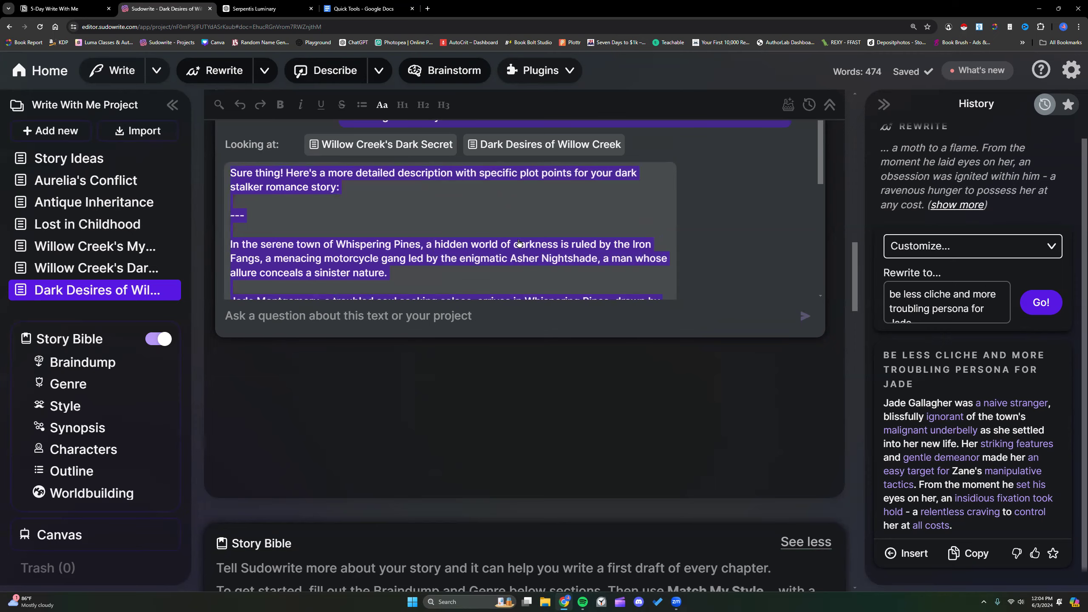
{"action": "left_click", "coordinate": [491, 317]}
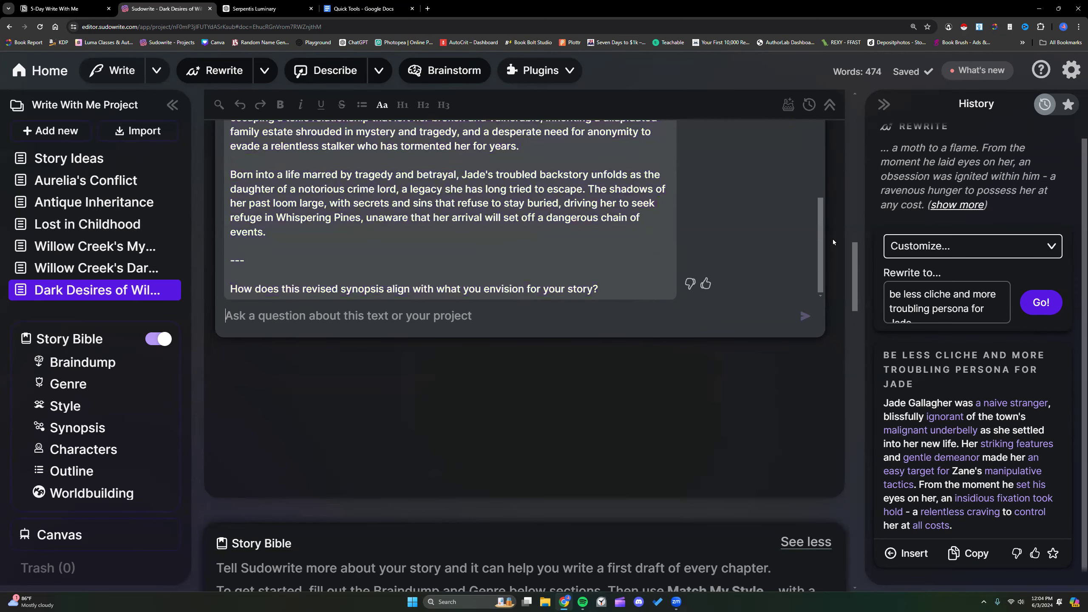
{"action": "left_click_drag", "start_coordinate": [853, 279], "coordinate": [854, 262]}
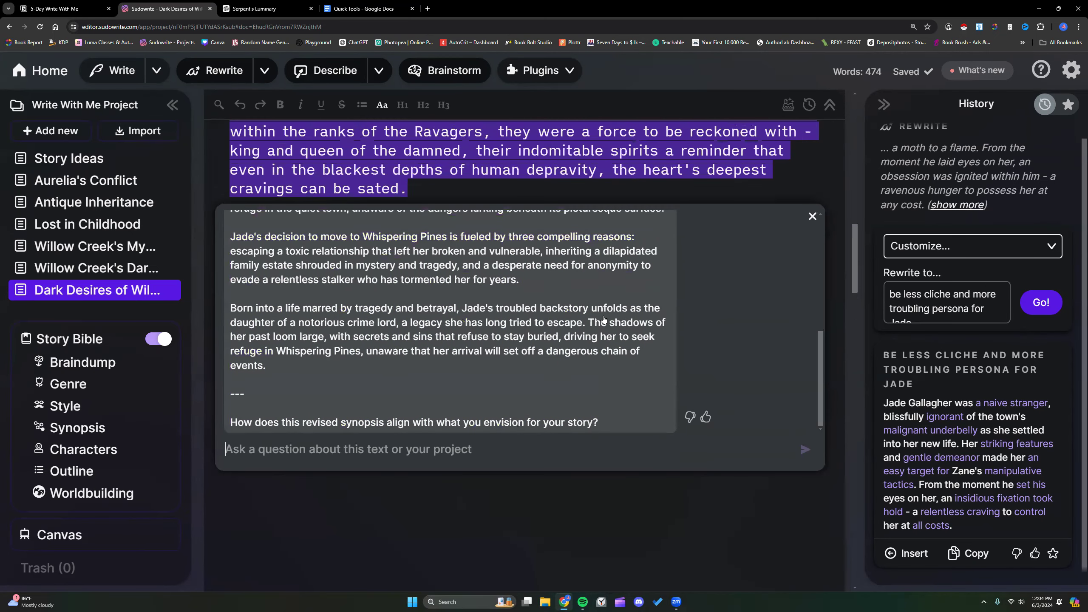
{"action": "scroll", "coordinate": [603, 319], "scroll_direction": "up", "scroll_amount": 2}
{"action": "scroll", "coordinate": [603, 319], "scroll_direction": "up", "scroll_amount": 2}
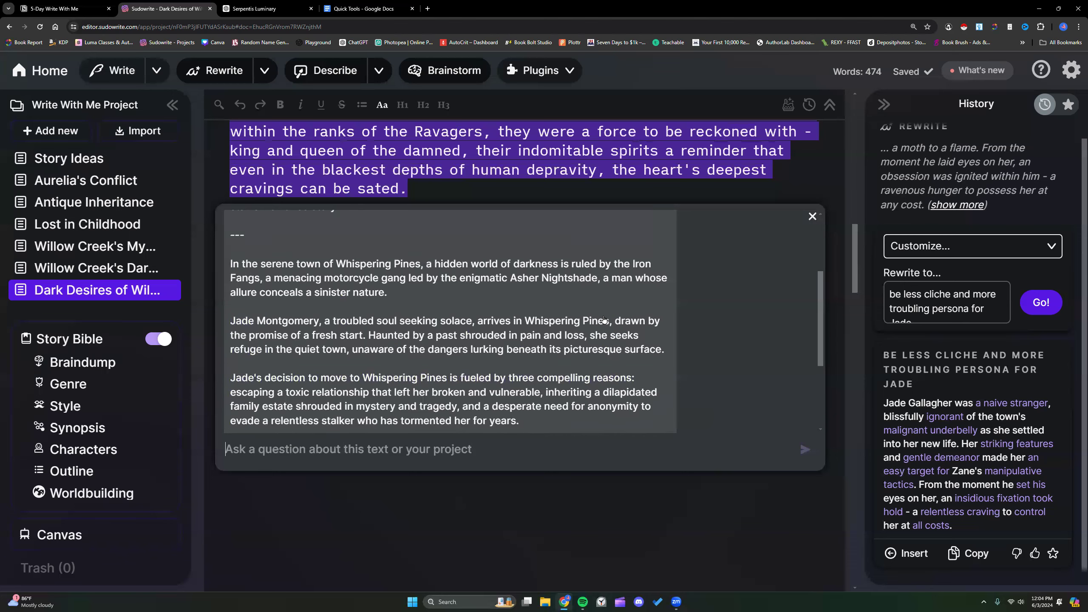
{"action": "scroll", "coordinate": [482, 324], "scroll_direction": "down", "scroll_amount": 2}
{"action": "scroll", "coordinate": [498, 319], "scroll_direction": "down", "scroll_amount": 2}
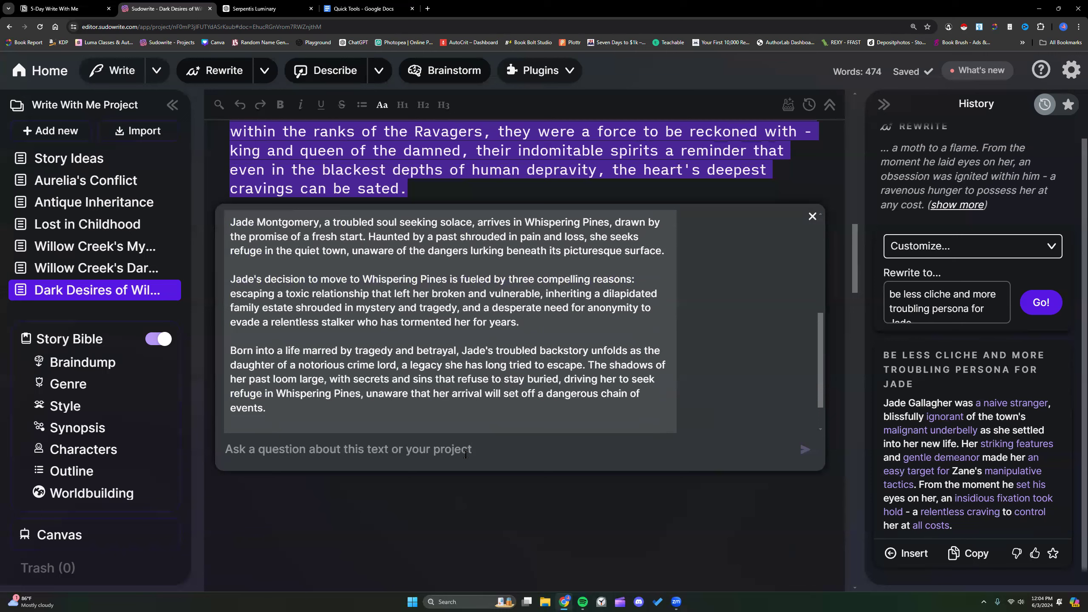
Ask Quick Chat "Give me 5 specific plot points for Jade's past being "shrouded in pain and loss"." and read the reply
{"action": "type", "text": "Giv"}
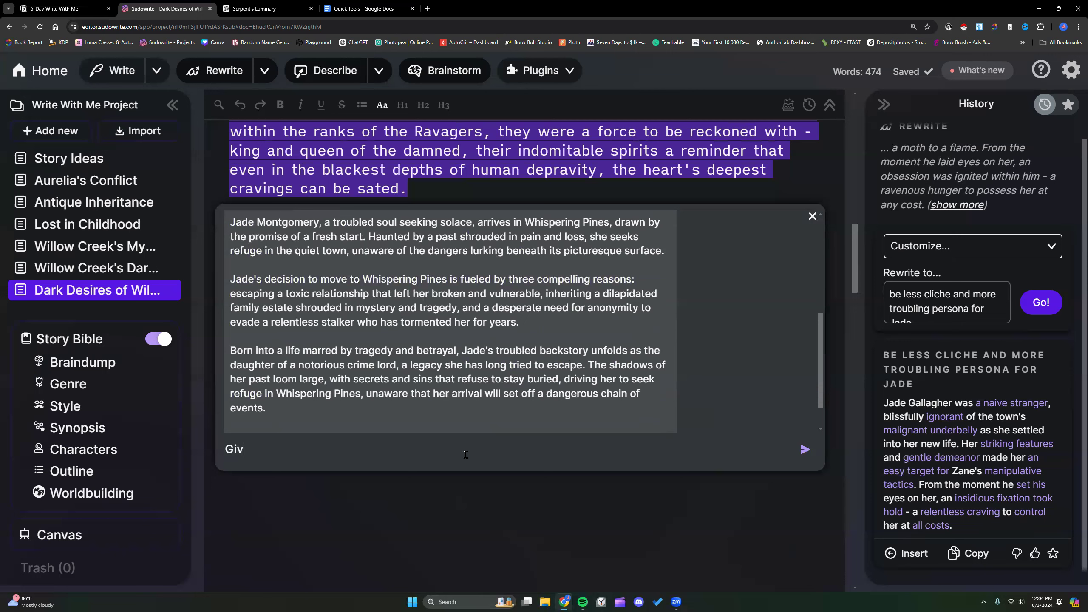
{"action": "type", "text": "e me 5 specific ideas"}
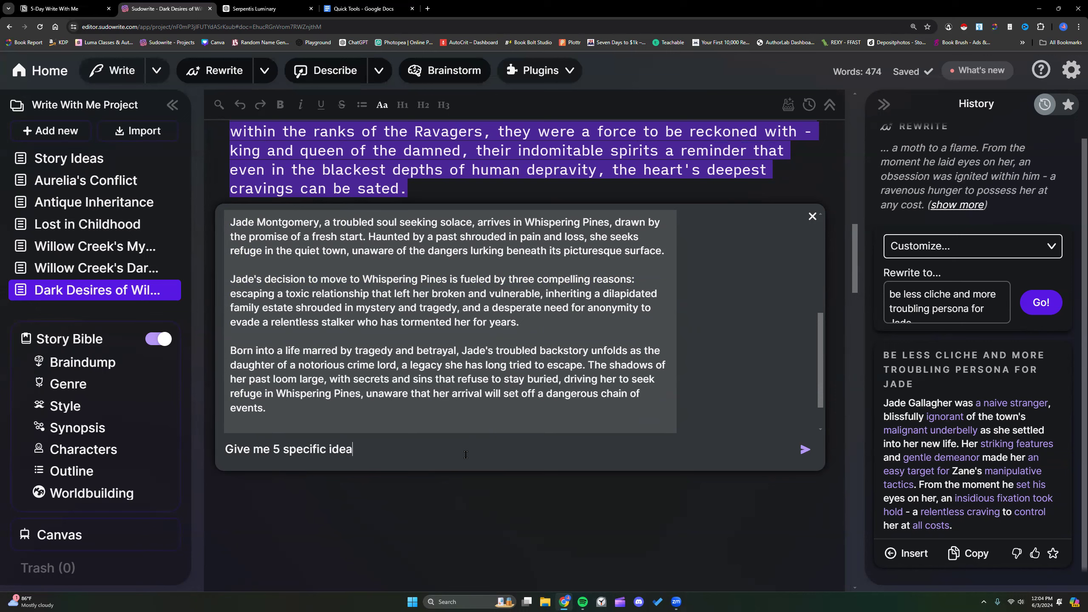
{"action": "key", "text": "BackSpace"}
{"action": "key", "text": "BackSpace"}
{"action": "key", "text": "BackSpace"}
{"action": "key", "text": "BackSpace"}
{"action": "key", "text": "BackSpace"}
{"action": "type", "text": "plot points for Jade's b"}
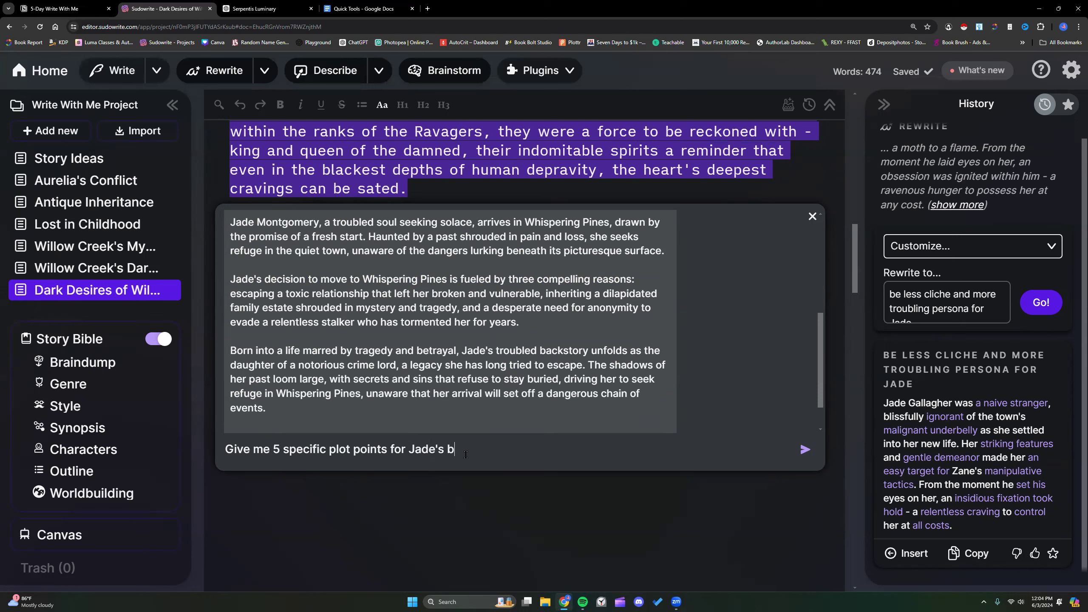
{"action": "key", "text": "BackSpace"}
{"action": "type", "text": "past being \"shrouded in pain and loss\"."}
{"action": "key", "text": "Return"}
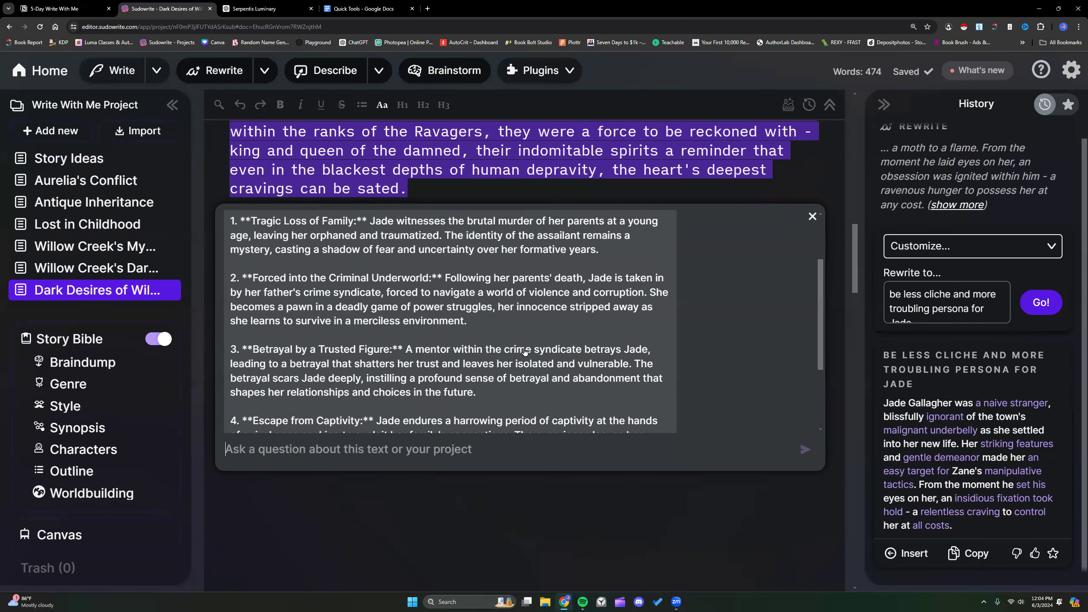
{"action": "scroll", "coordinate": [452, 331], "scroll_direction": "down", "scroll_amount": 1}
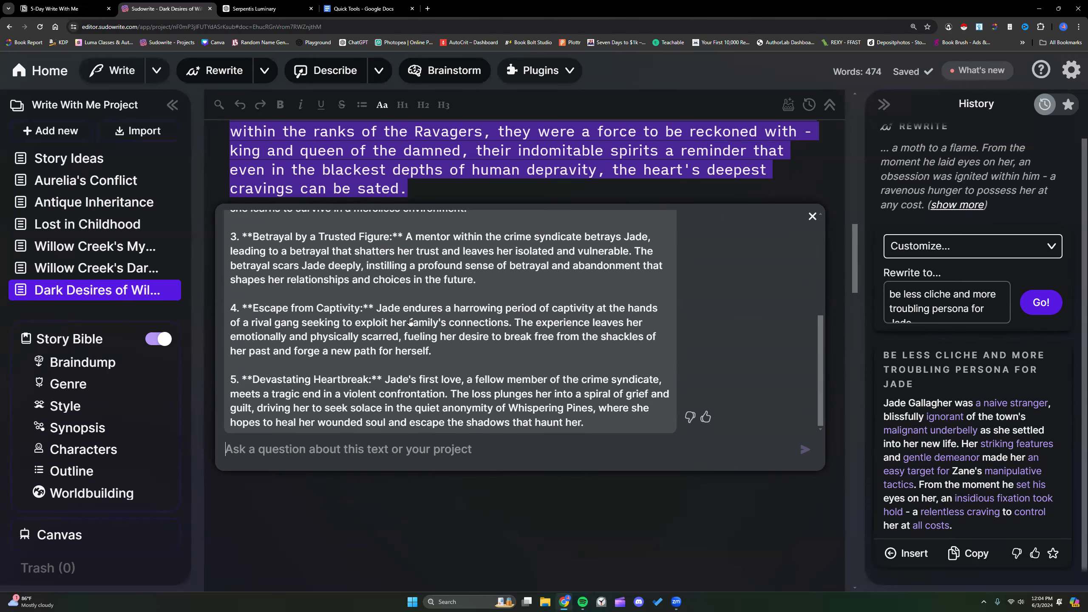
{"action": "scroll", "coordinate": [375, 346], "scroll_direction": "down", "scroll_amount": 2}
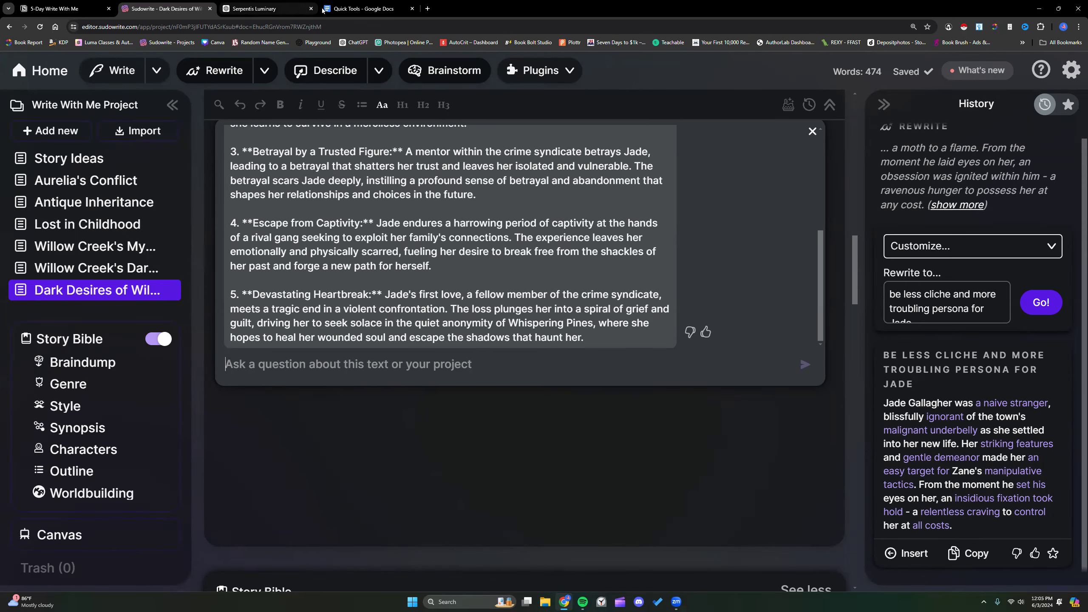
Open the Sudowrite Classes & Author Hours page on Luma from the bookmarks and copy its web address
{"action": "left_click", "coordinate": [273, 10]}
{"action": "left_click", "coordinate": [108, 43]}
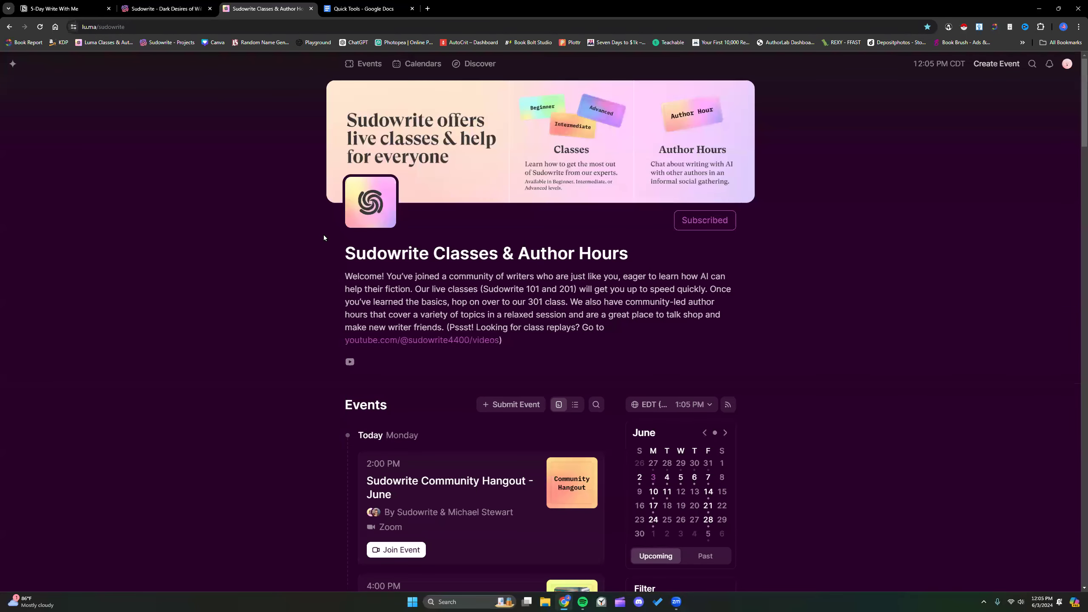
{"action": "left_click", "coordinate": [130, 28]}
{"action": "right_click", "coordinate": [129, 30]}
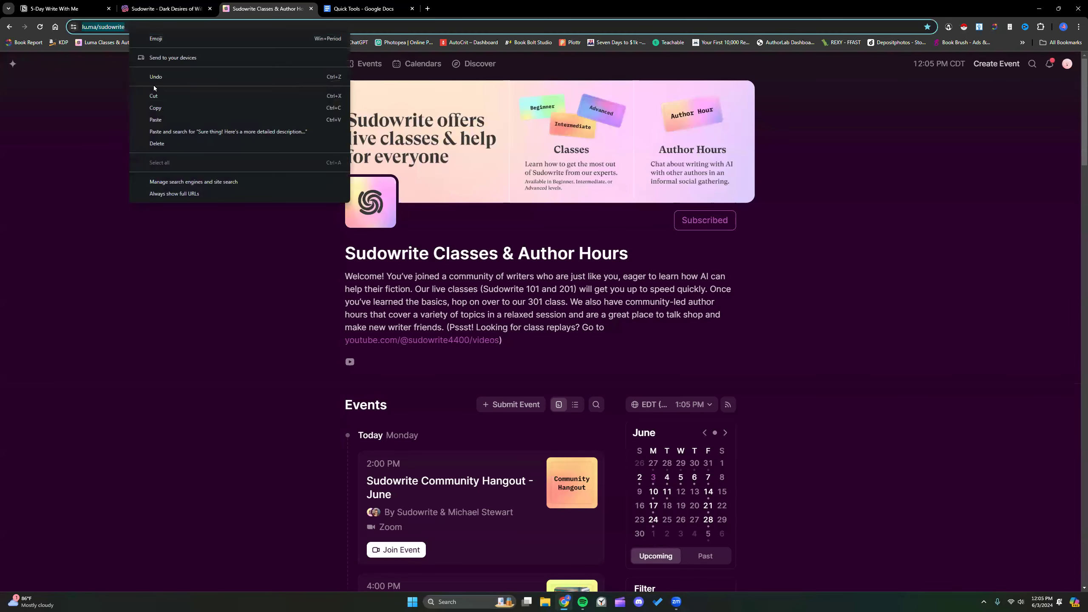
{"action": "left_click", "coordinate": [165, 108]}
{"action": "left_click", "coordinate": [912, 474]}
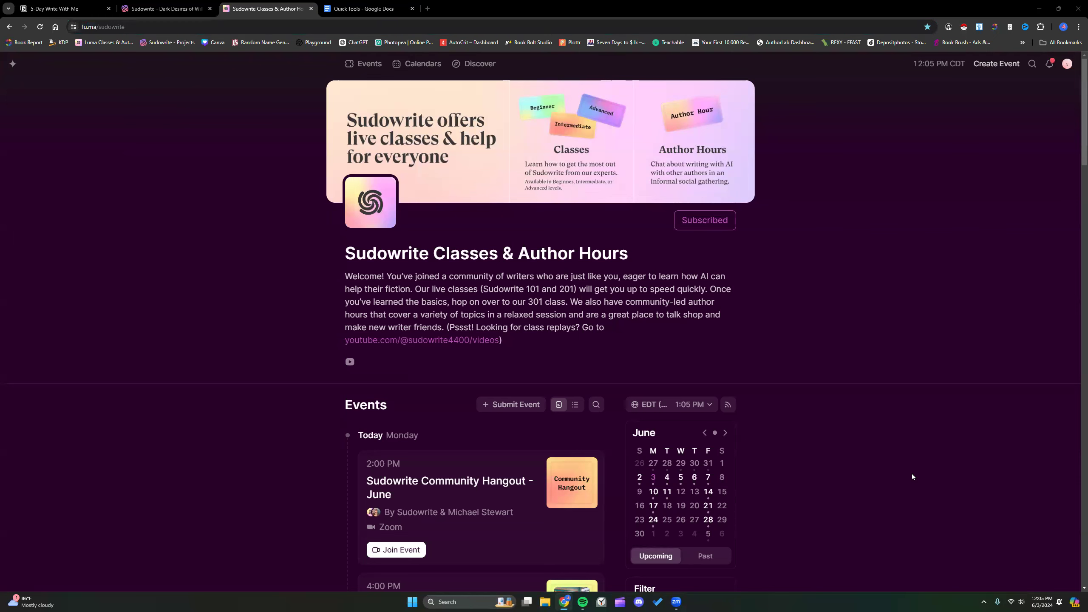
Look through the upcoming Luma events for the Write With Me sessions and Sudowrite 101 classes
{"action": "scroll", "coordinate": [621, 365], "scroll_direction": "down", "scroll_amount": 10}
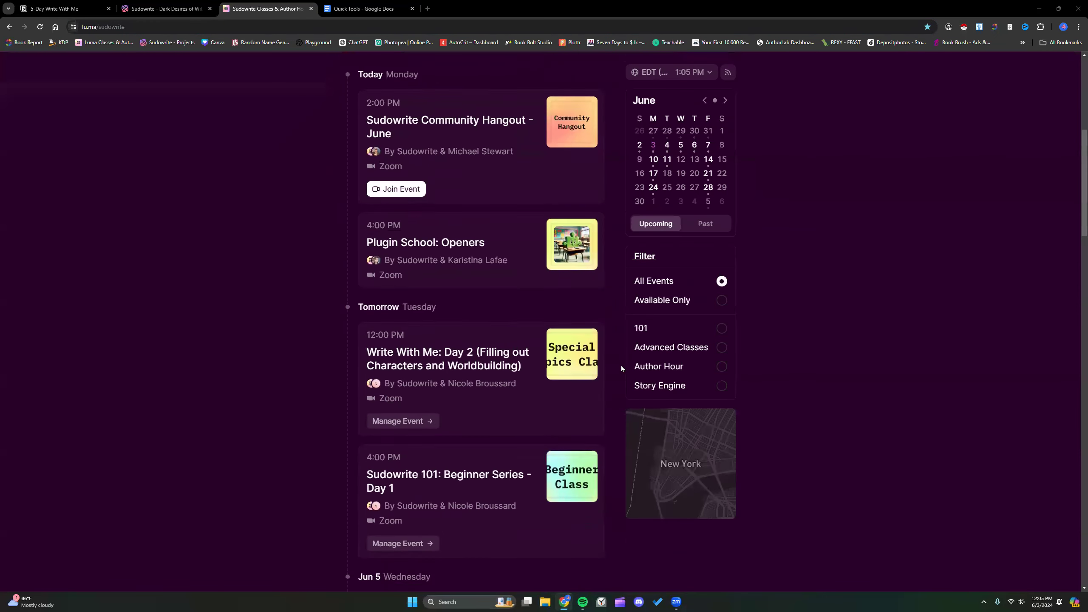
{"action": "scroll", "coordinate": [621, 366], "scroll_direction": "down", "scroll_amount": 3}
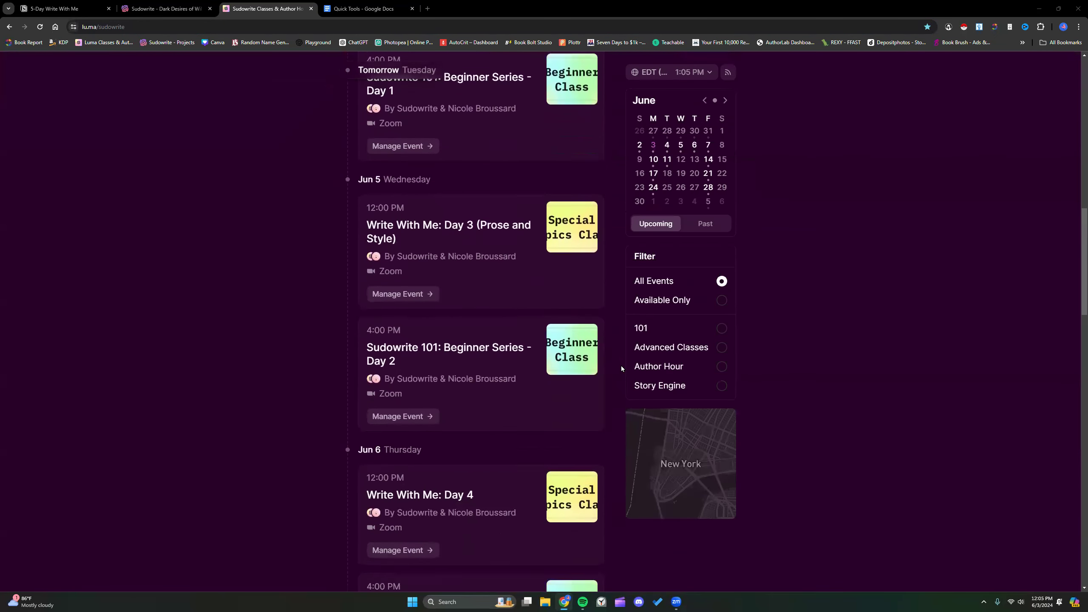
{"action": "scroll", "coordinate": [605, 351], "scroll_direction": "up", "scroll_amount": 6}
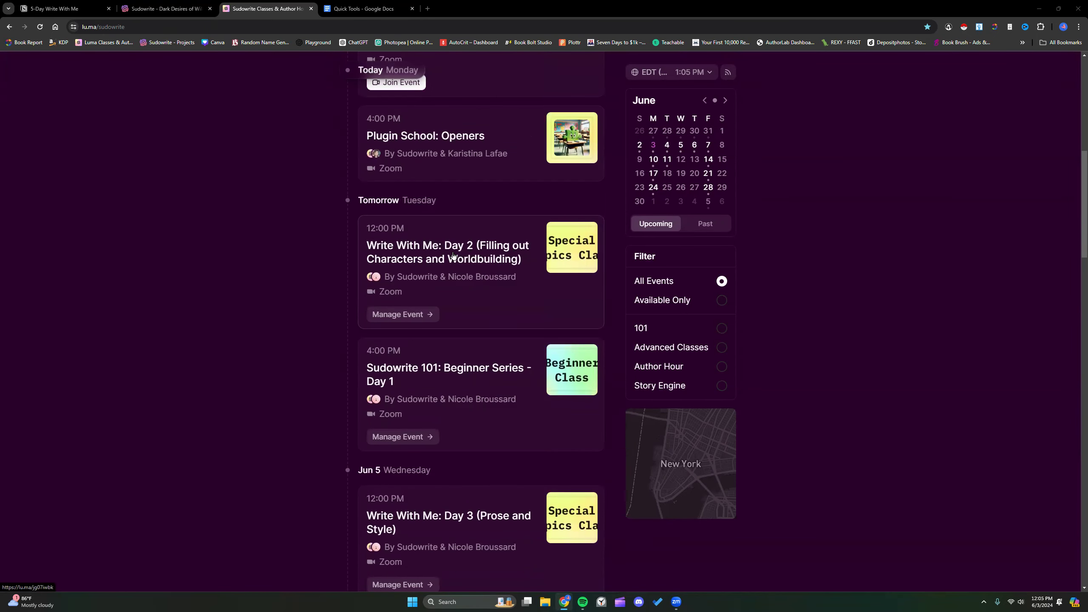
{"action": "scroll", "coordinate": [453, 255], "scroll_direction": "down", "scroll_amount": 6}
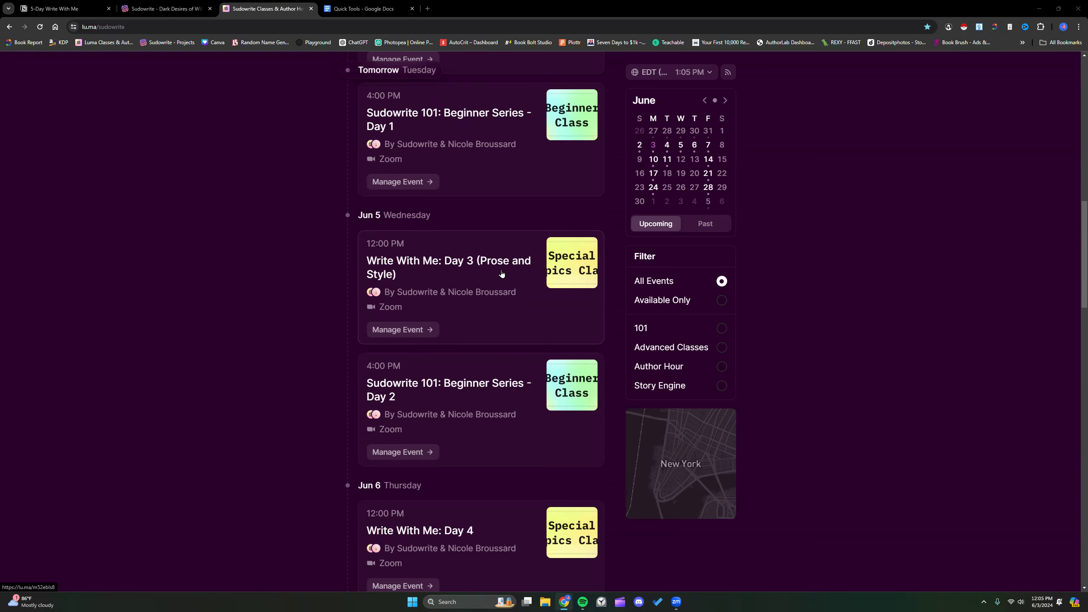
{"action": "scroll", "coordinate": [501, 273], "scroll_direction": "down", "scroll_amount": 8}
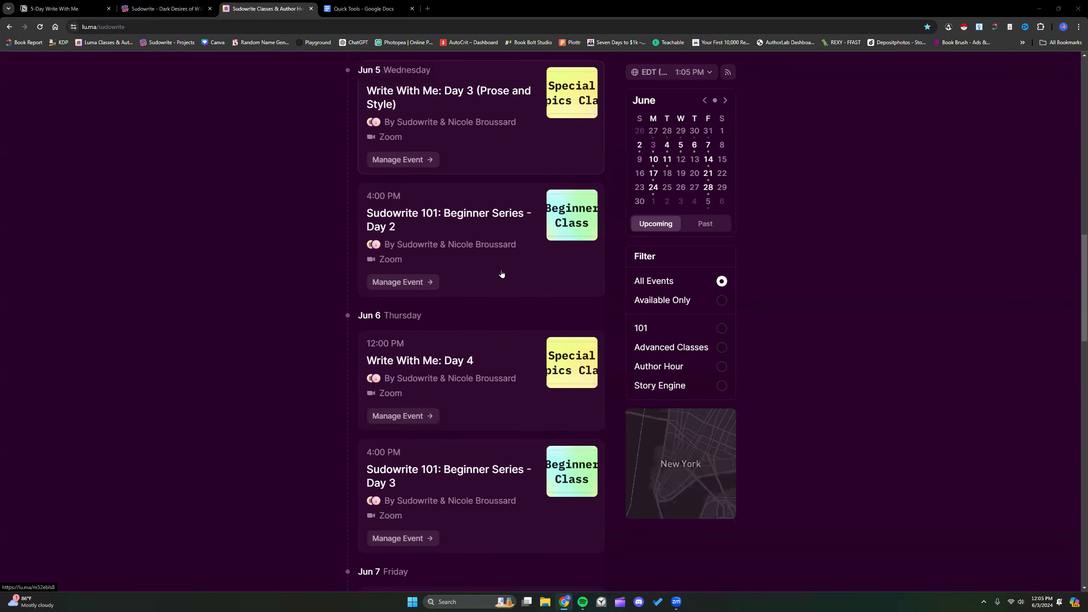
{"action": "scroll", "coordinate": [502, 274], "scroll_direction": "down", "scroll_amount": 2}
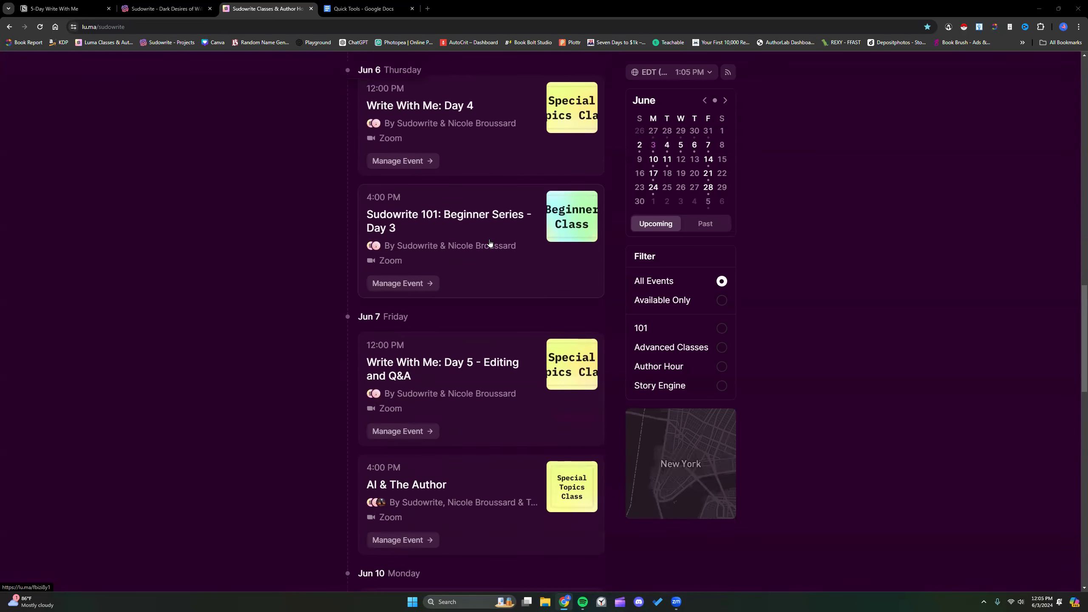